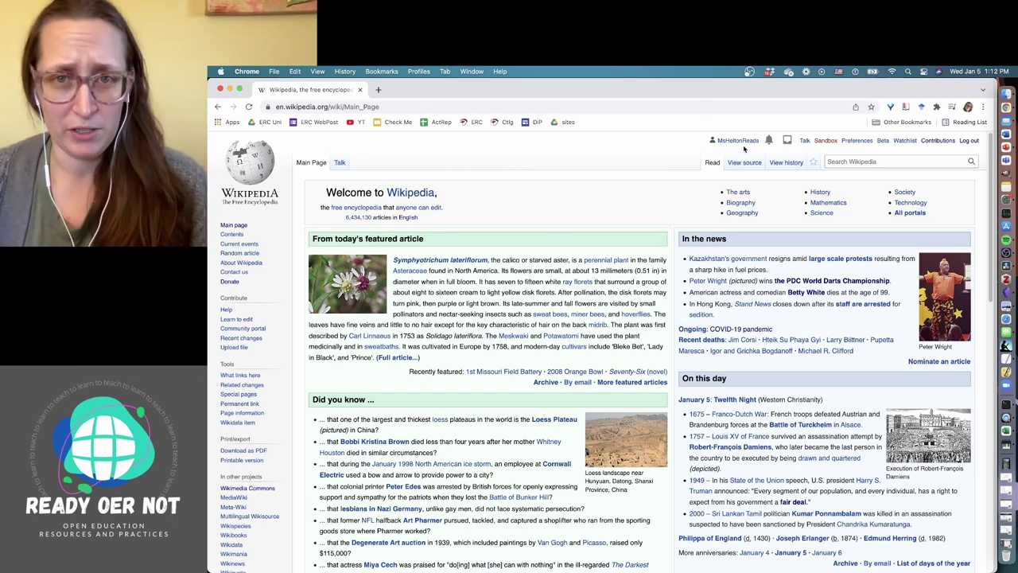
key(super+shift+n)
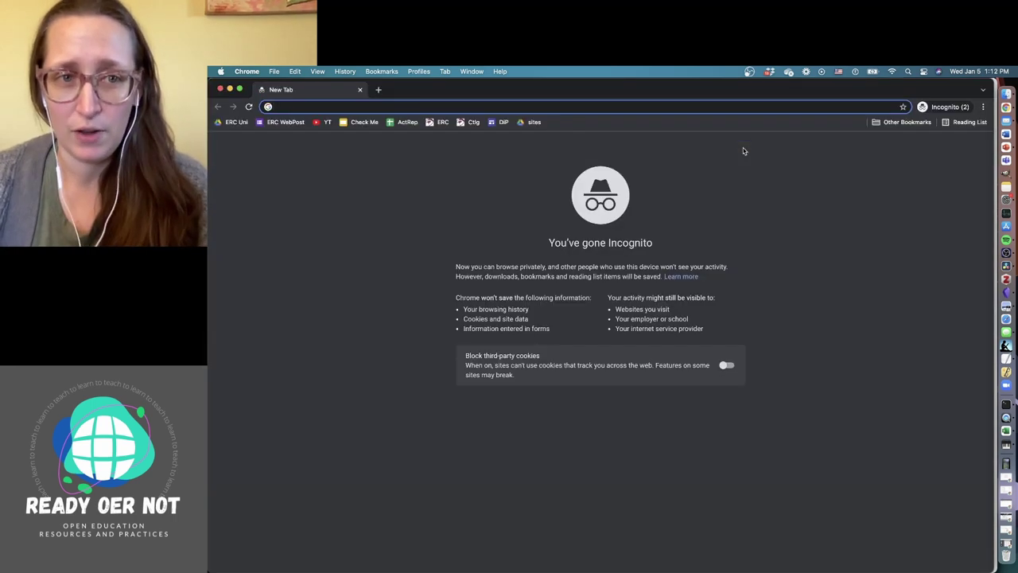
text(en.w)
key(Return)
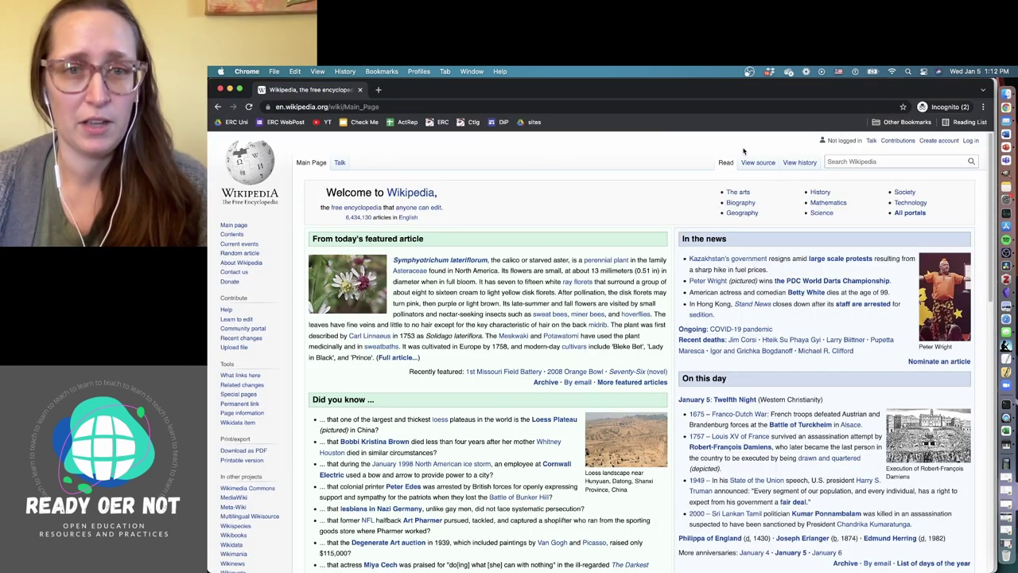
click(938, 142)
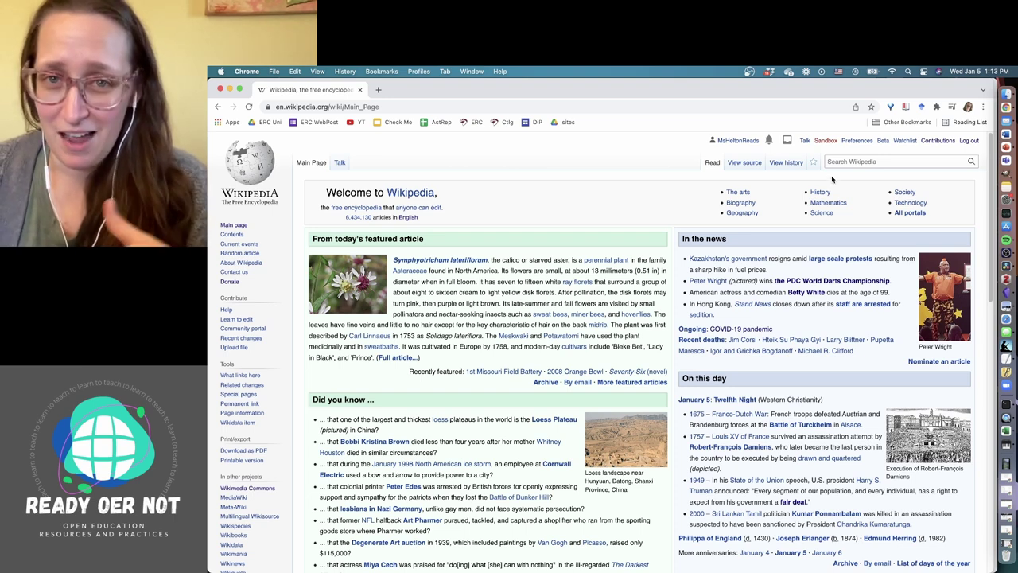
- Visit the sandbox and your user page, then search 'snail' to open the Snail article
click(831, 142)
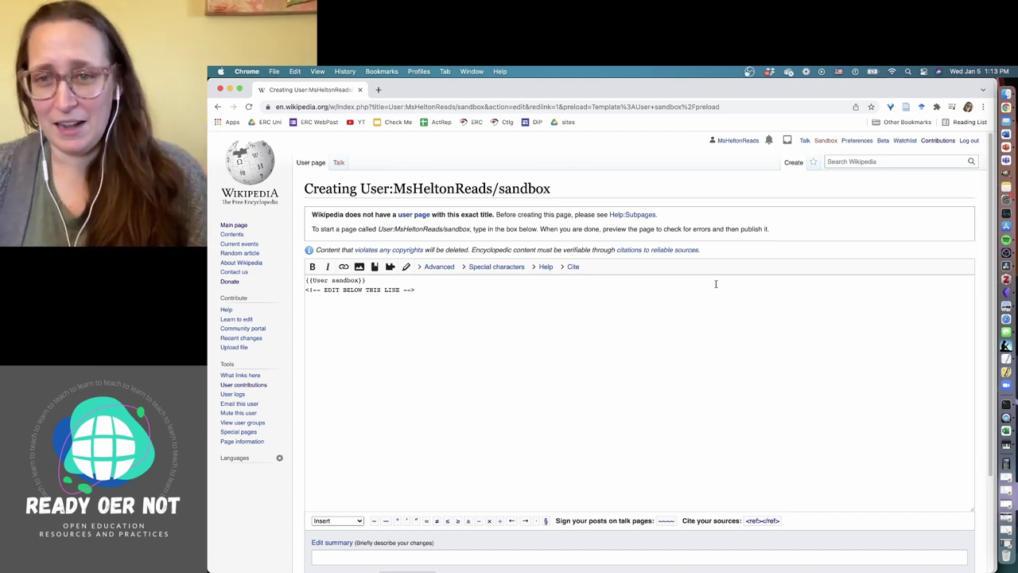
click(739, 141)
click(852, 162)
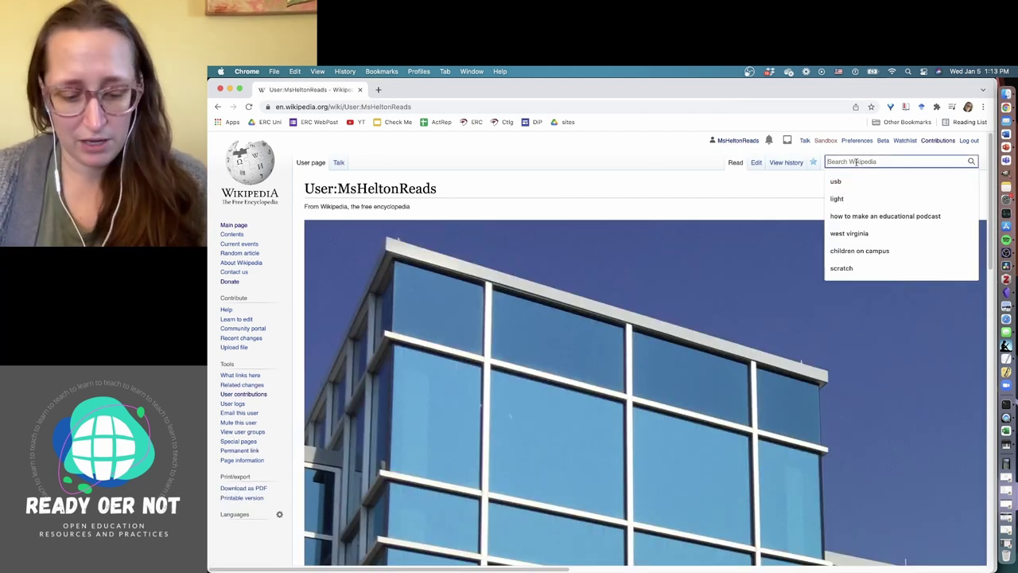
text(snail)
key(Return)
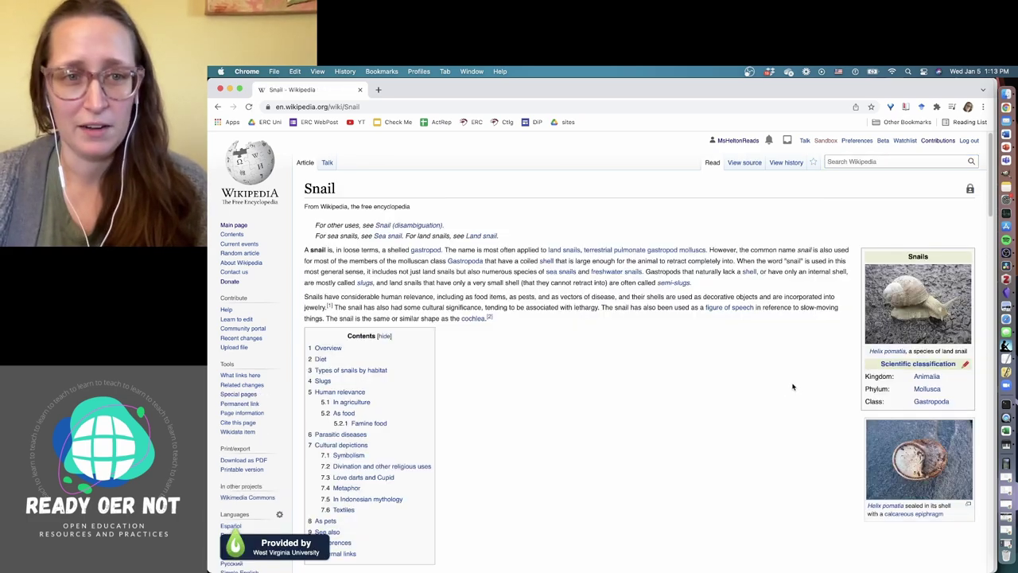
- Scroll down to the Snail article's Diet section and highlight its heading and paragraph
scroll(792, 386, down, 3)
scroll(792, 387, down, 10)
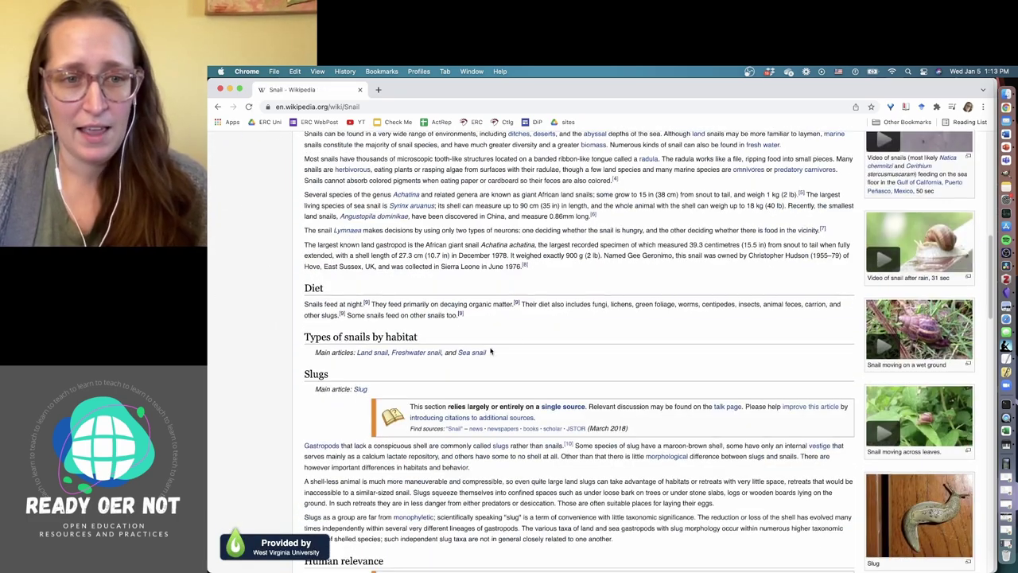
drag(491, 320, 305, 284)
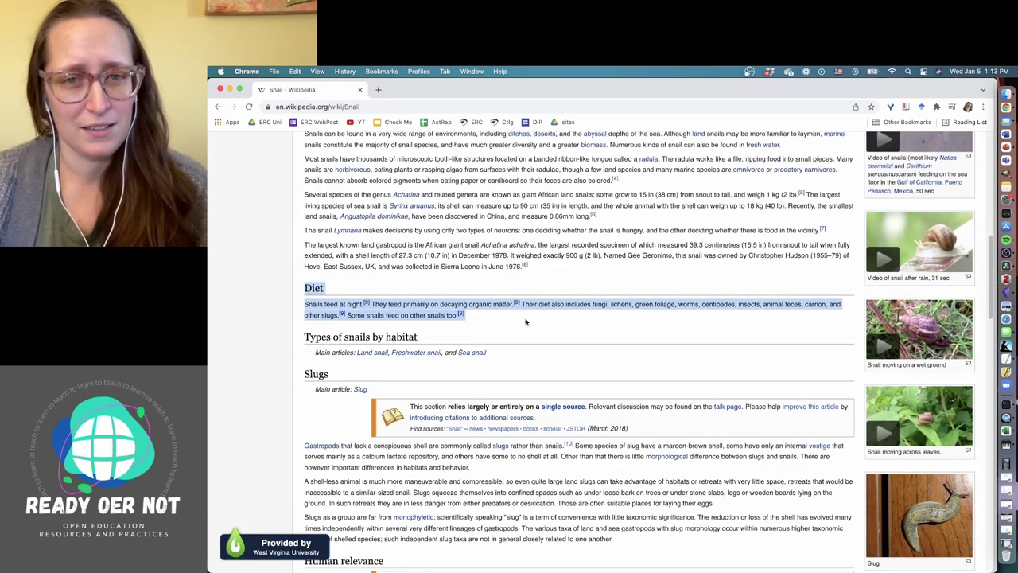
click(653, 329)
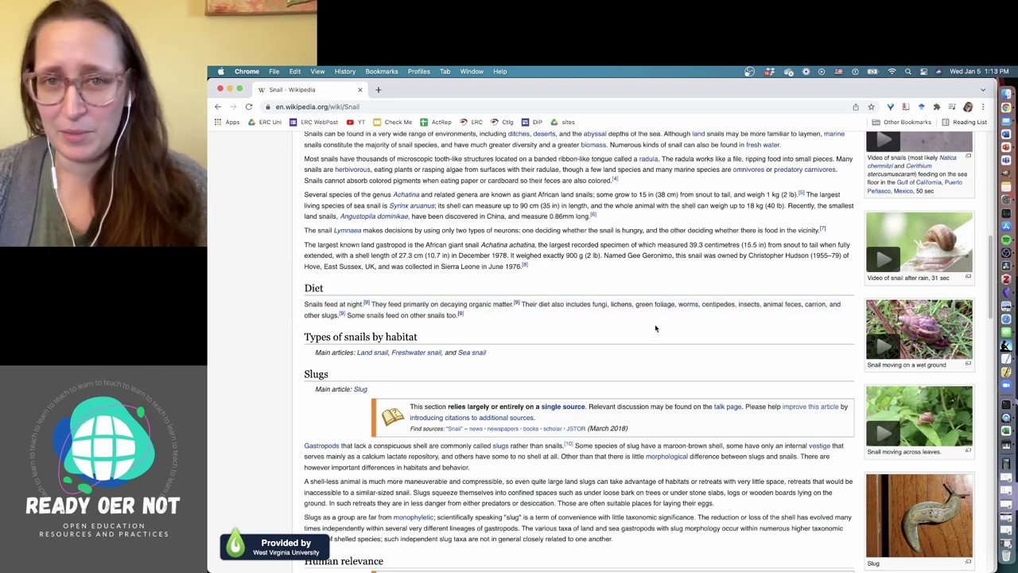
scroll(655, 328, up, 1)
scroll(655, 328, up, 15)
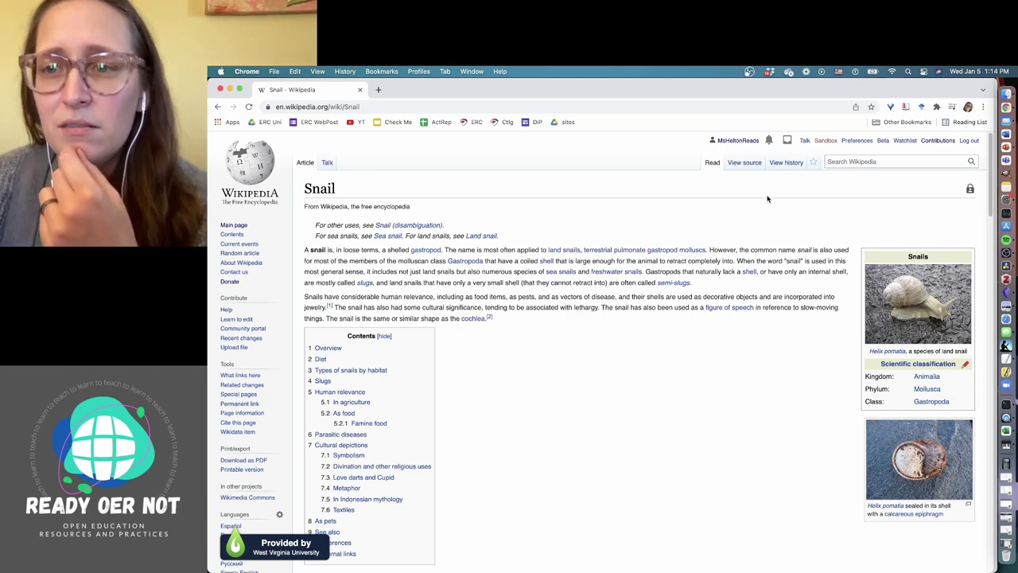
- Read the semi-protected page policy from the lock icon, then return to the Snail article
click(970, 191)
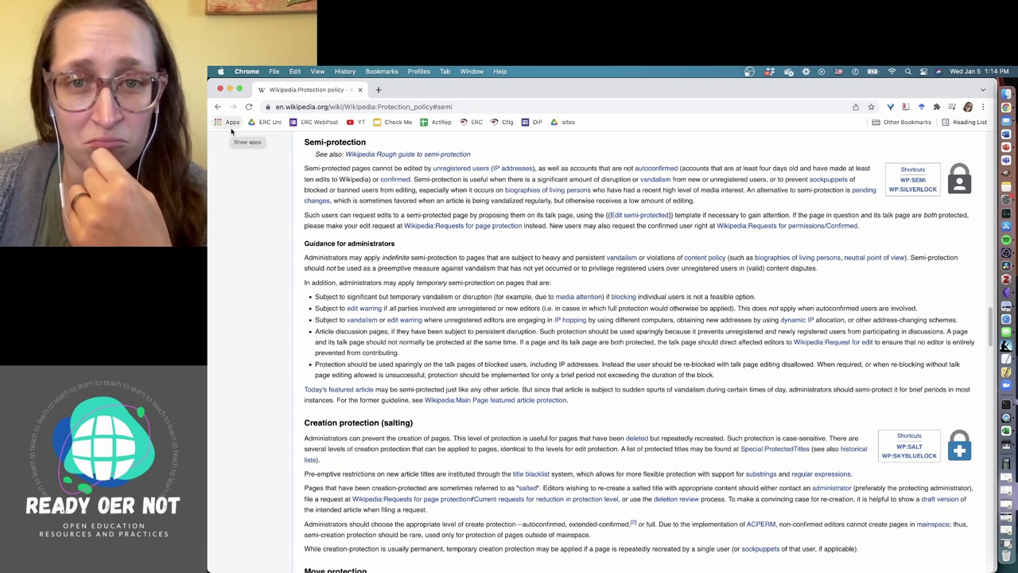
click(218, 106)
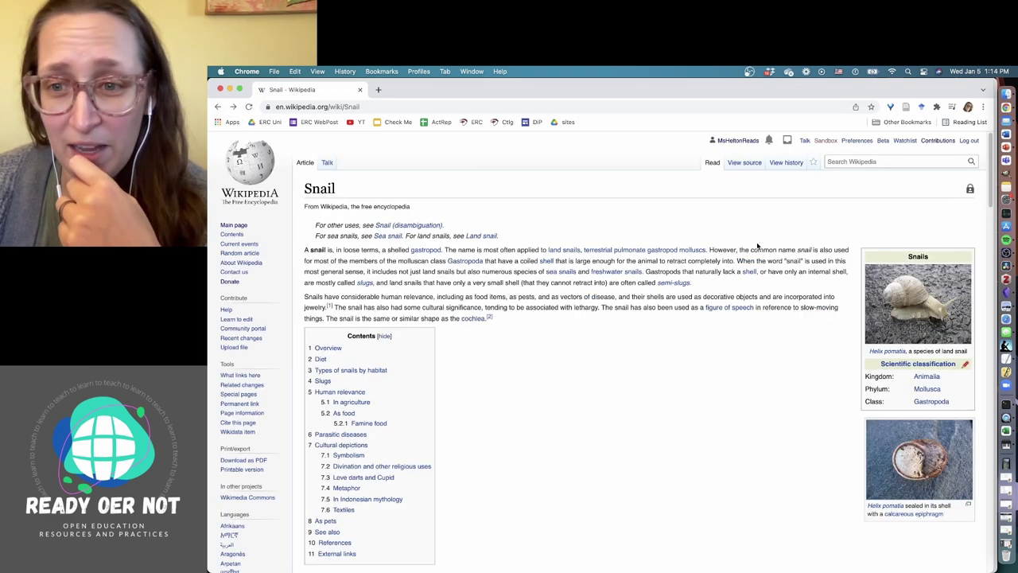
scroll(843, 238, down, 15)
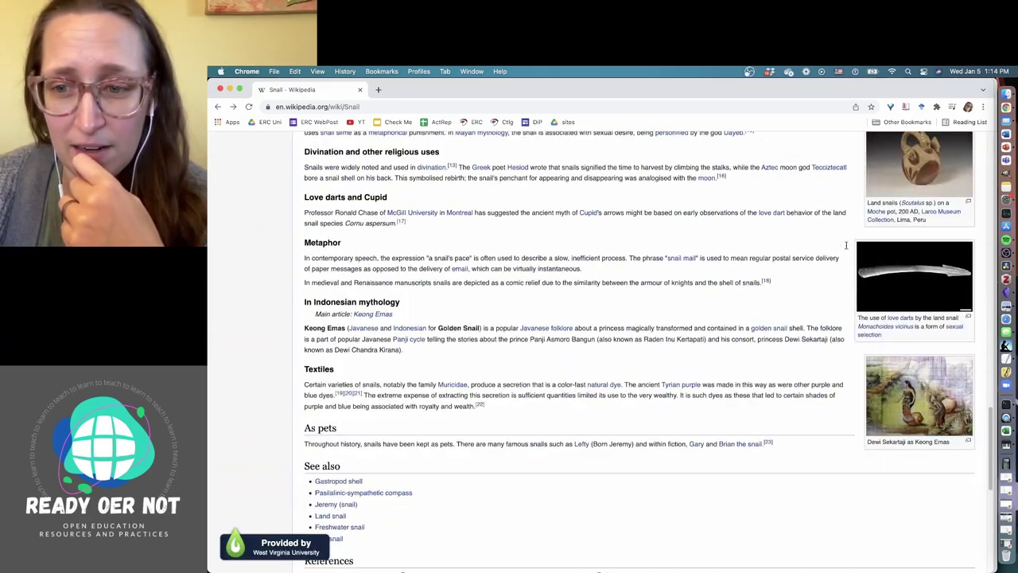
scroll(845, 245, down, 5)
scroll(847, 249, up, 20)
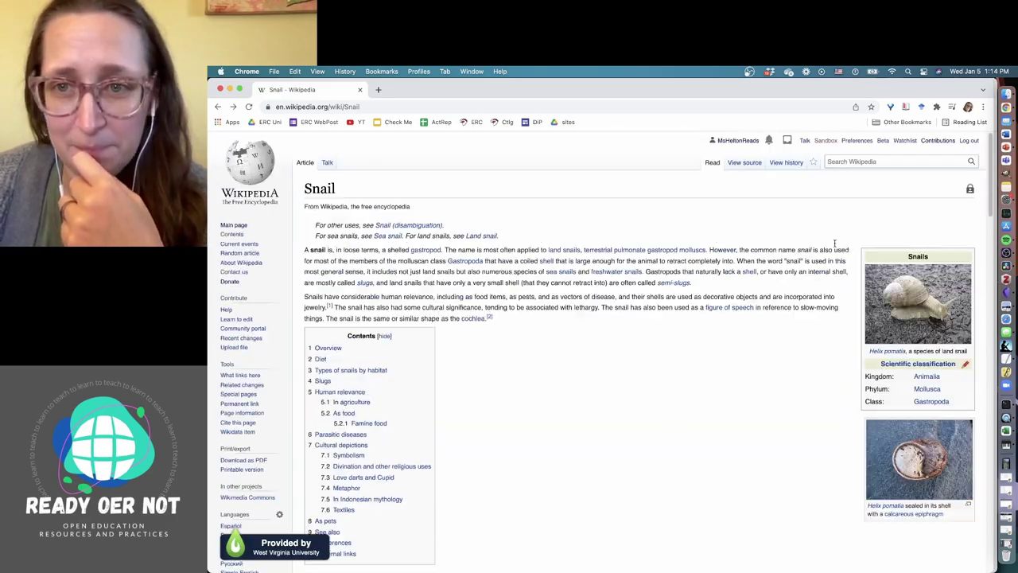
- Open the Snail article's View source page showing its wikitext
click(753, 164)
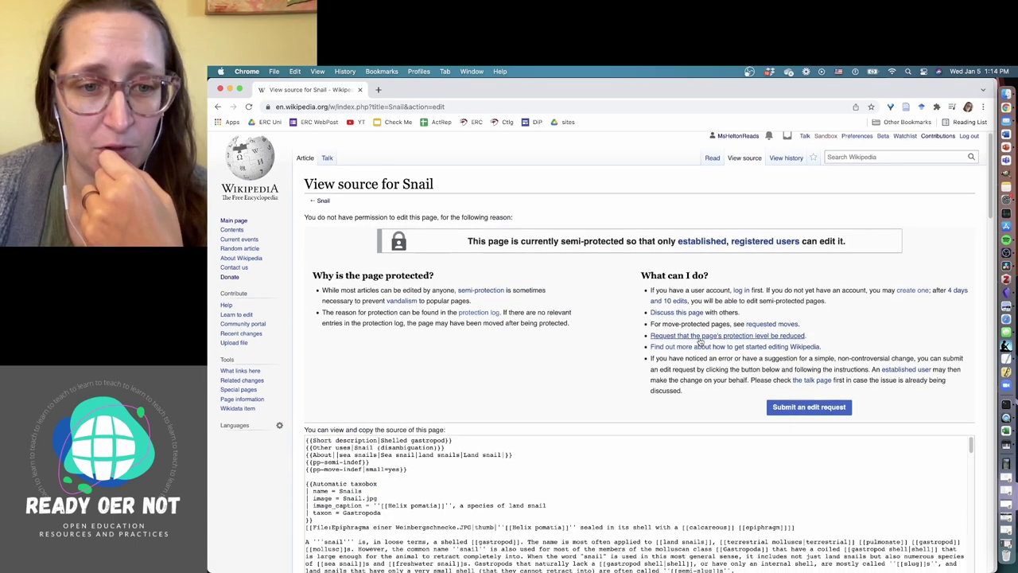
scroll(661, 327, down, 3)
scroll(660, 328, up, 2)
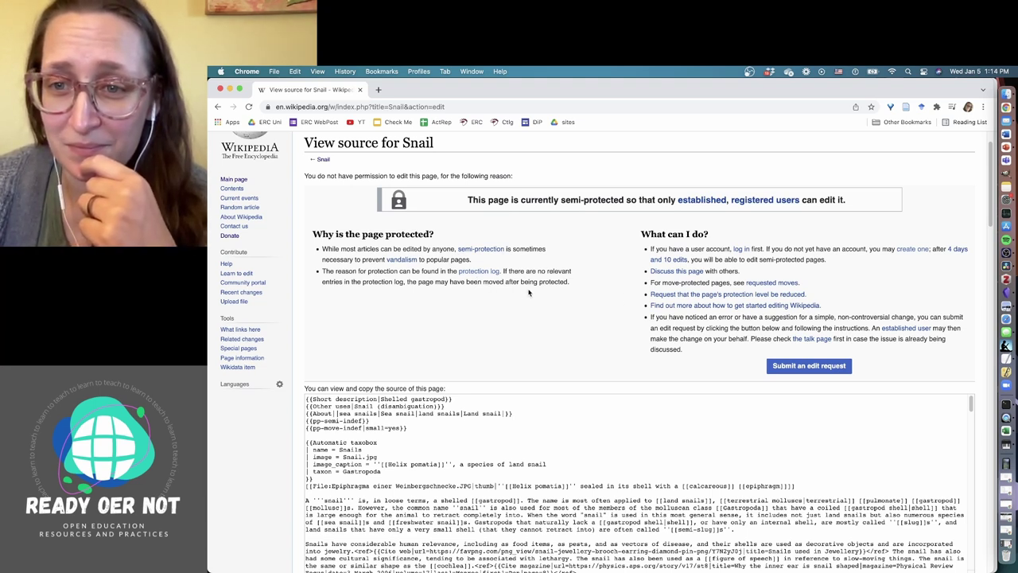
- Preview the Talk:Snail edit request form, then go back to the source page
click(815, 368)
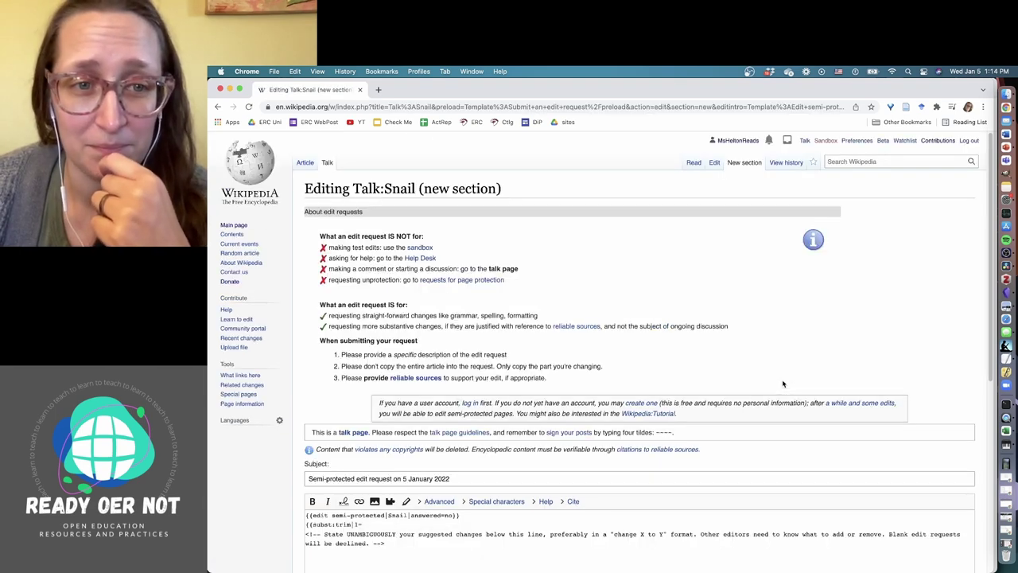
scroll(693, 445, down, 3)
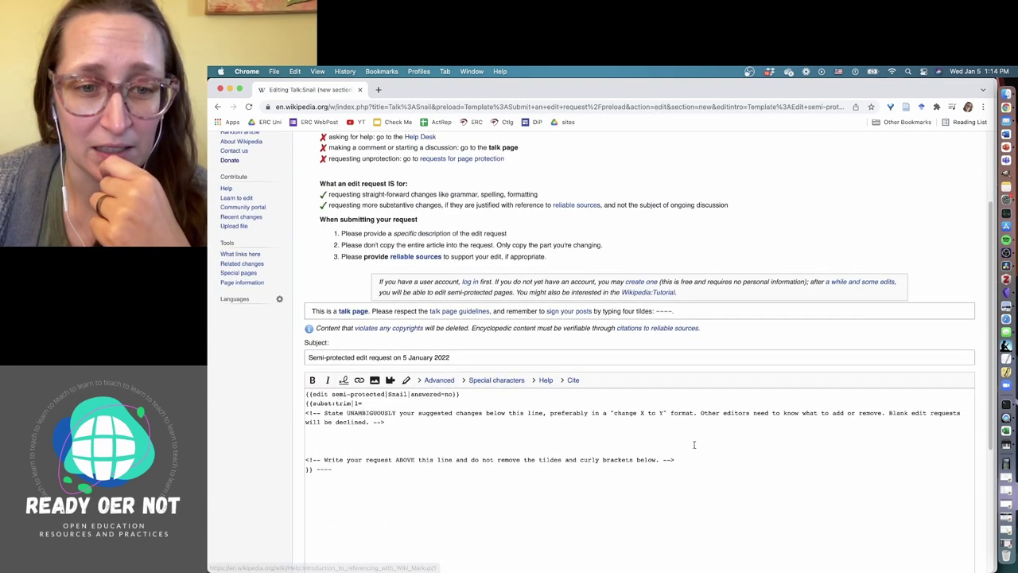
scroll(693, 445, down, 1)
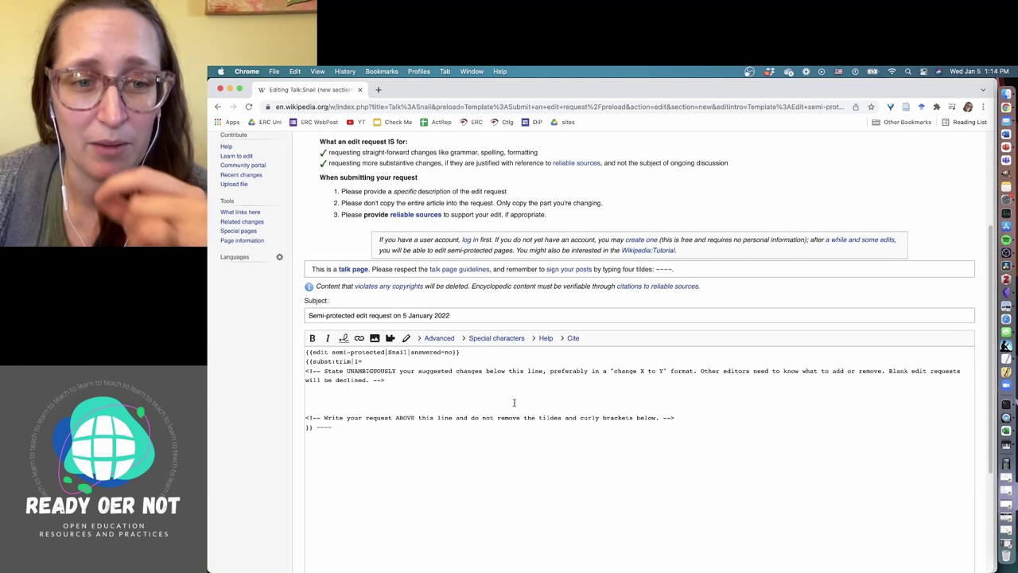
click(217, 107)
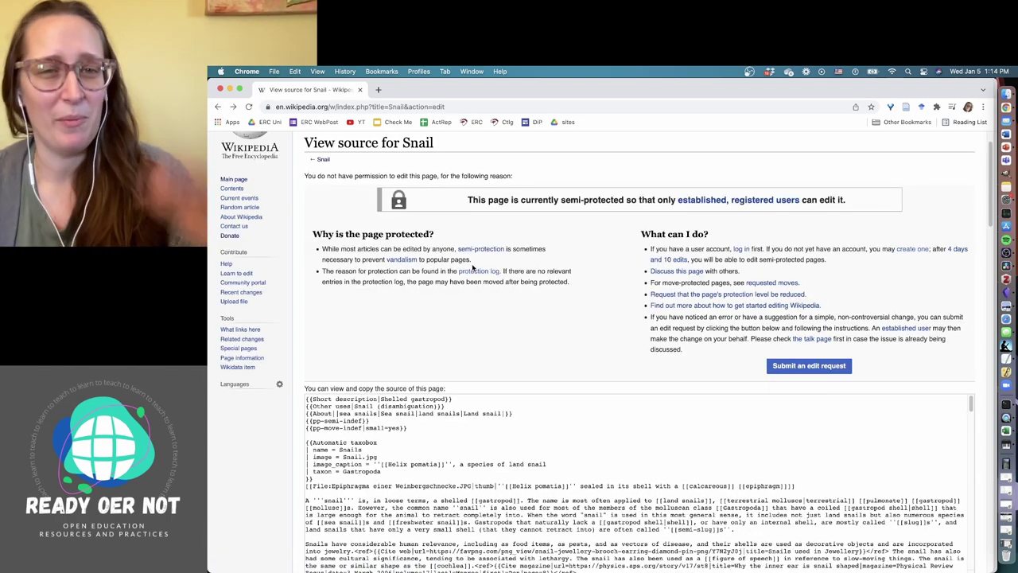
scroll(600, 419, up, 1)
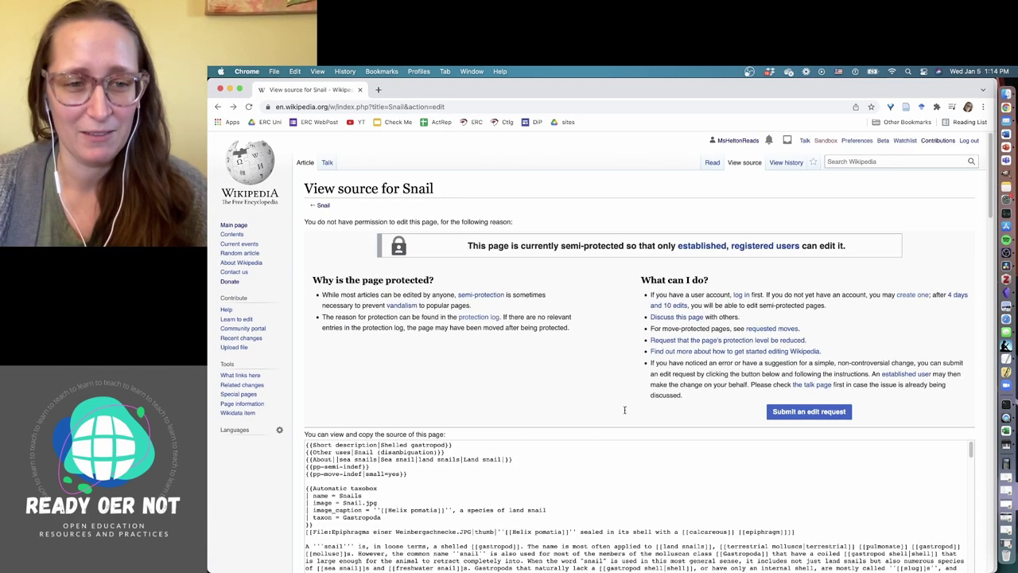
scroll(624, 410, down, 4)
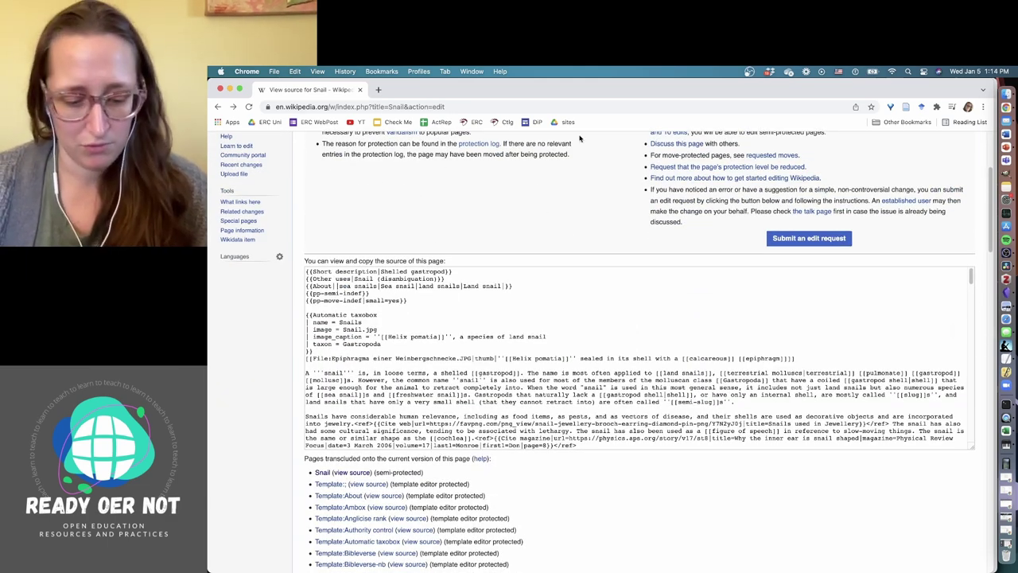
- Open the Snail article in a new window and place it beside the source page
key(super+n)
text(en)
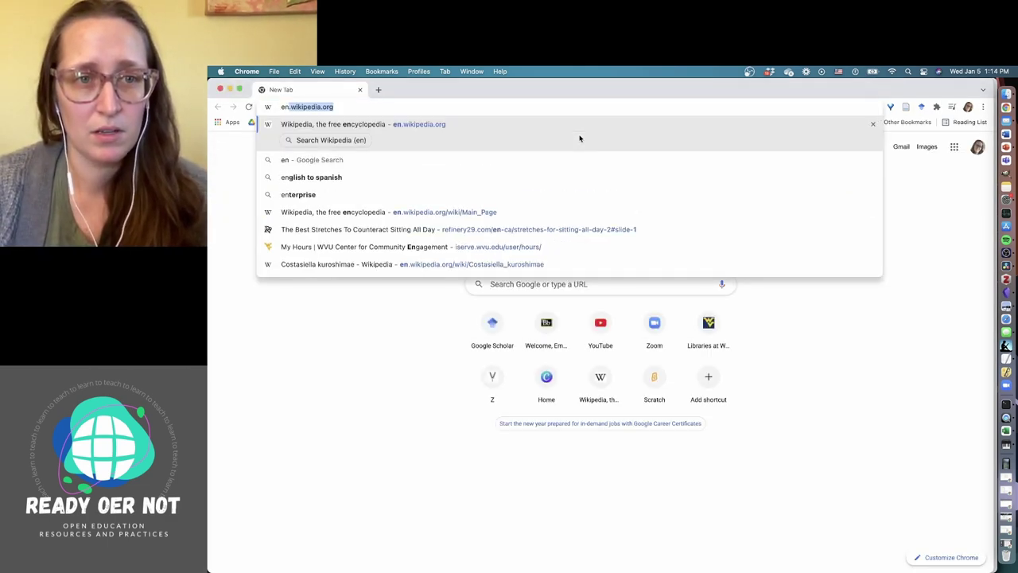
key(Right)
text(/wiki)
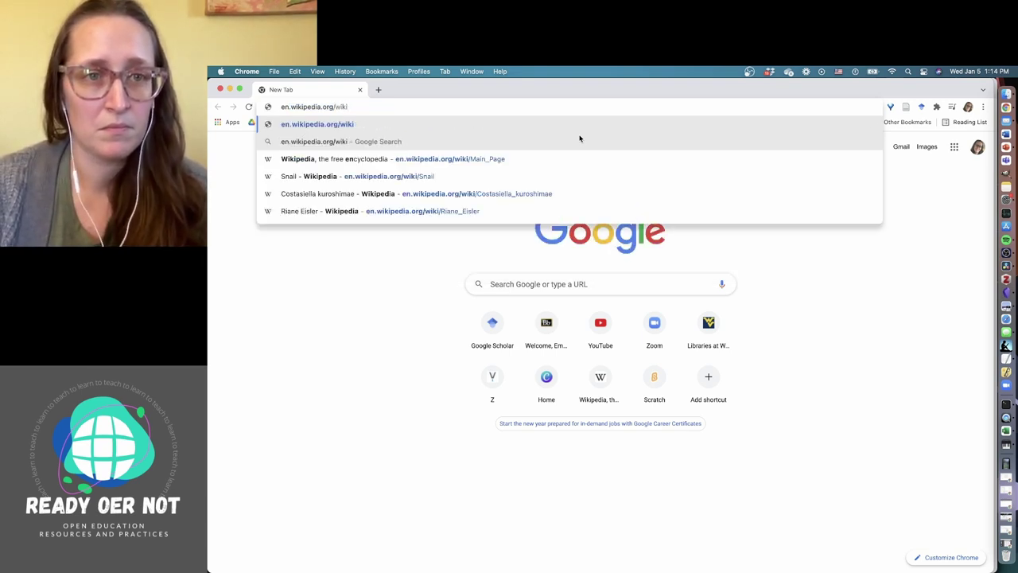
text(/sn)
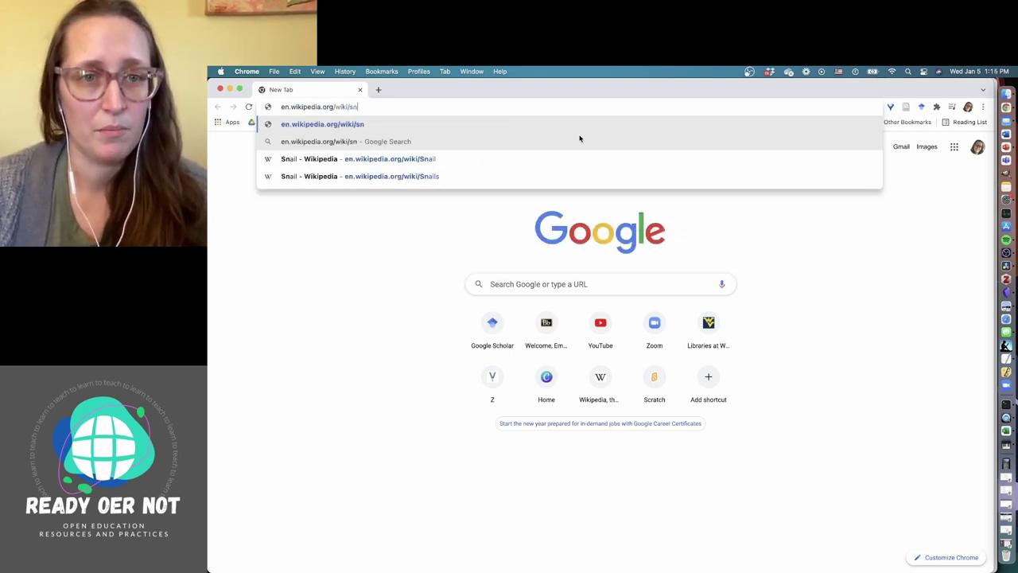
click(527, 158)
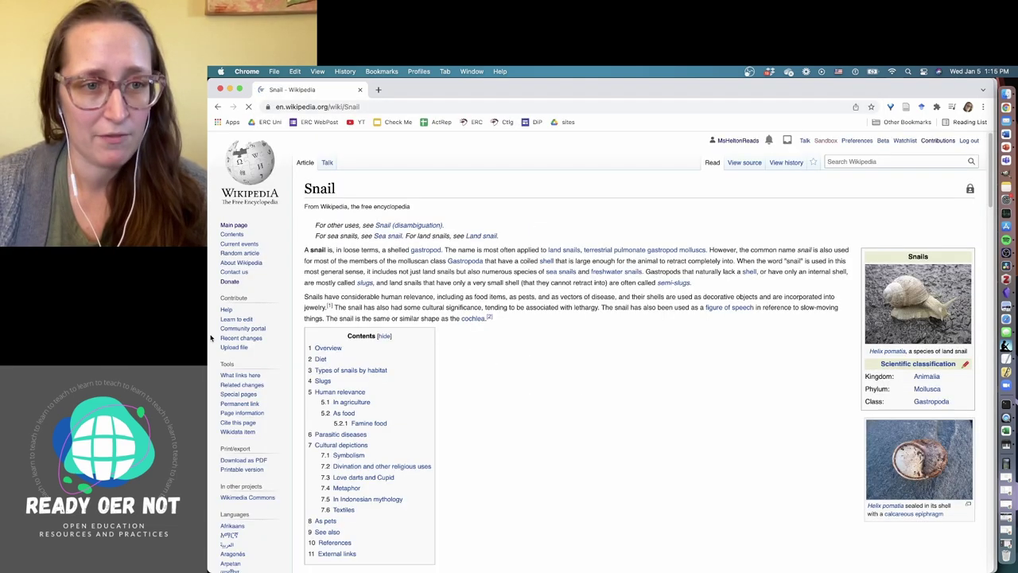
drag(209, 338, 637, 315)
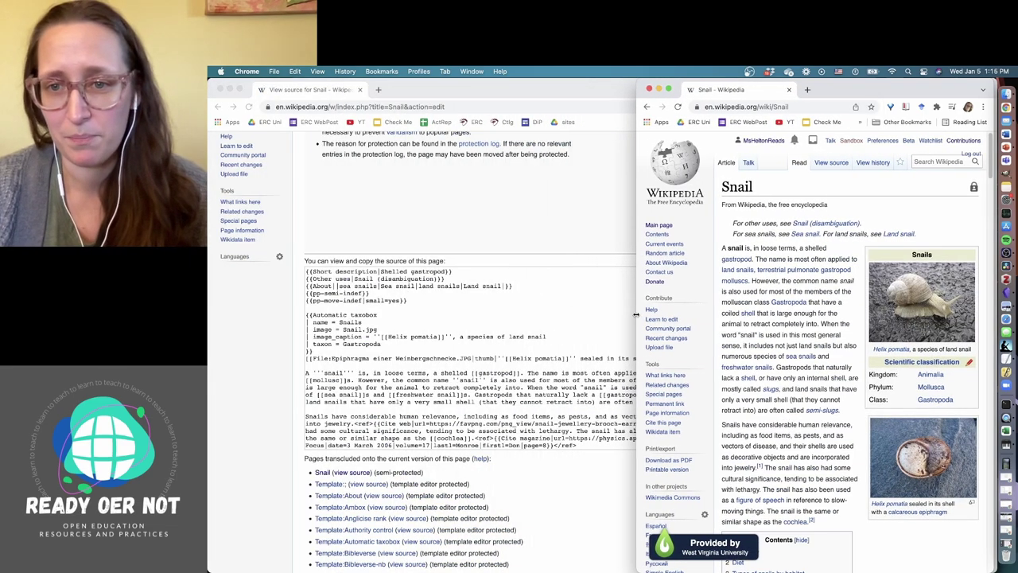
click(554, 293)
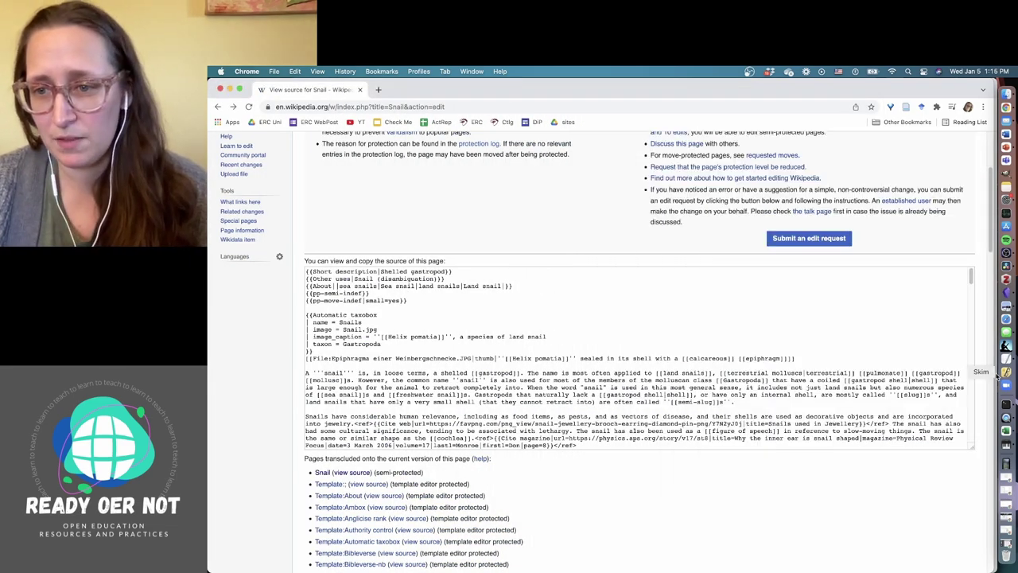
drag(994, 373, 710, 381)
- Select the wikitext's lead lines, then the article's matching opening sentence about snails
click(504, 334)
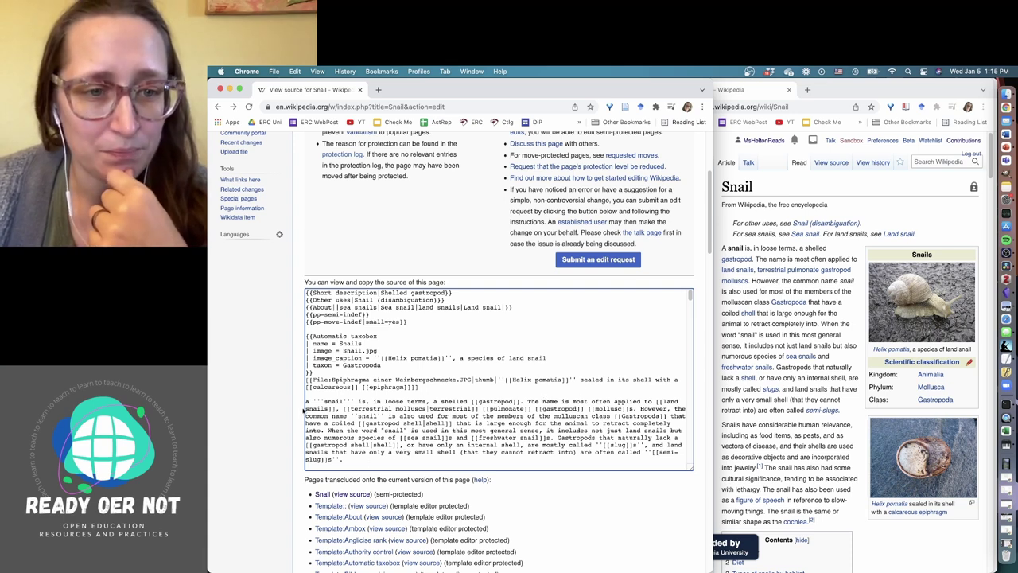
drag(307, 293, 479, 388)
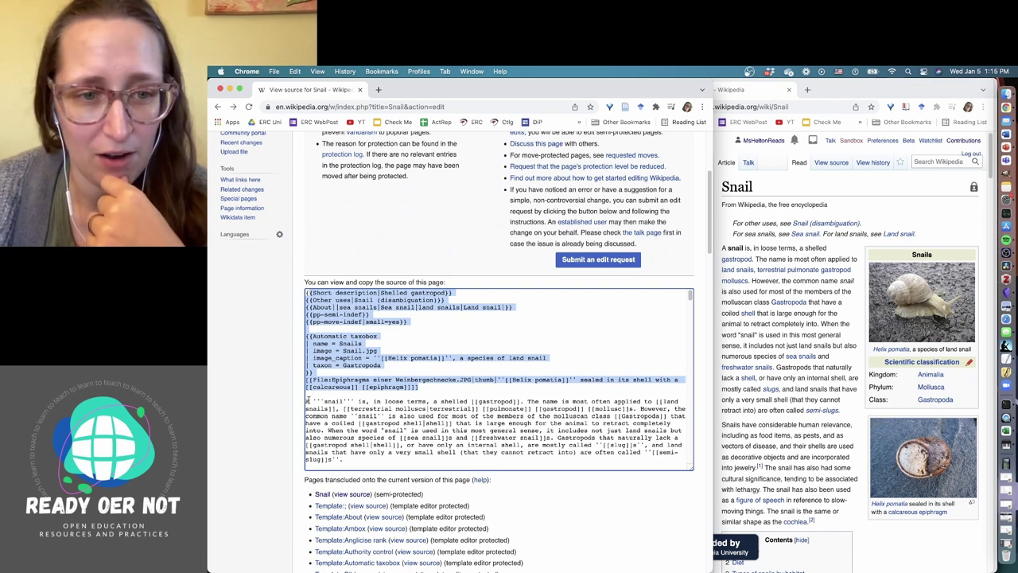
drag(307, 400, 525, 402)
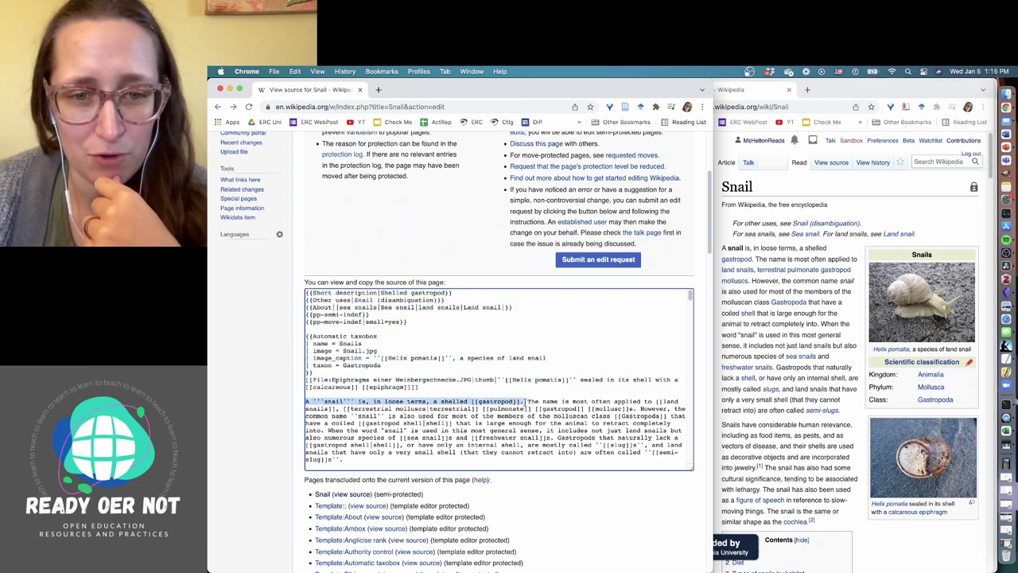
click(722, 249)
drag(754, 259, 721, 249)
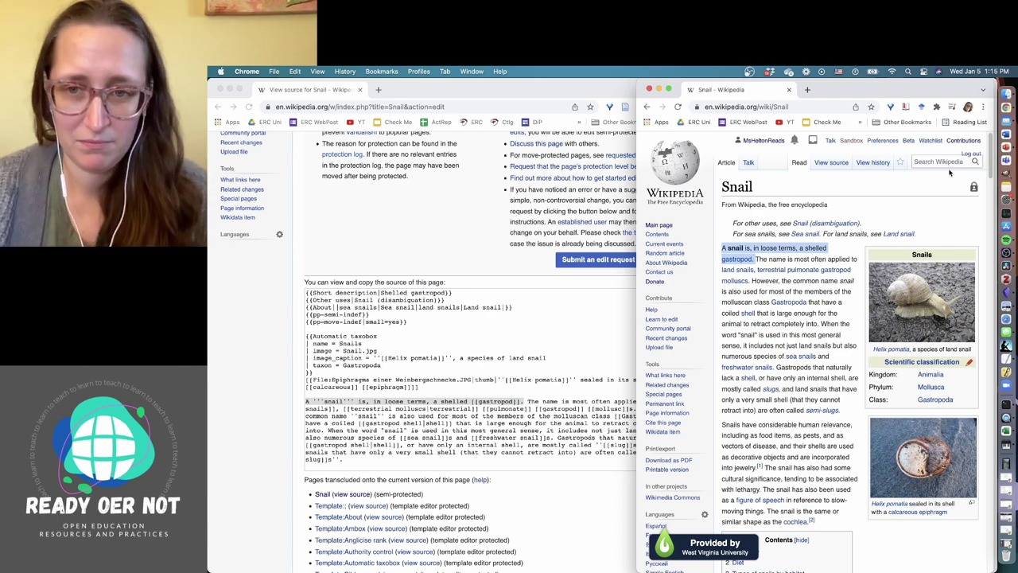
- Zoom both Wikipedia pages to 125% and scroll down through the article
key(super+equal)
key(super+equal)
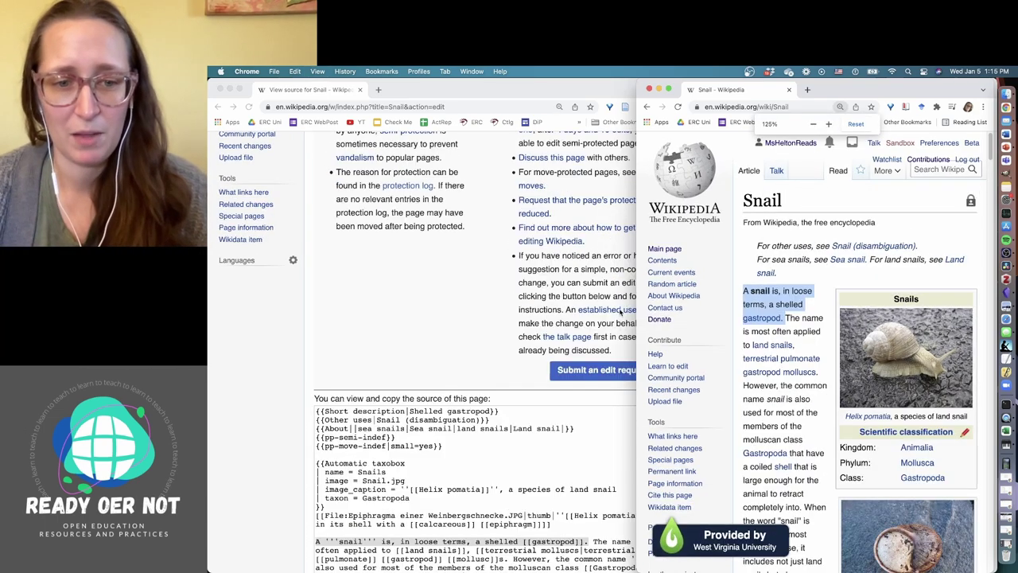
scroll(603, 334, up, 3)
scroll(541, 334, down, 8)
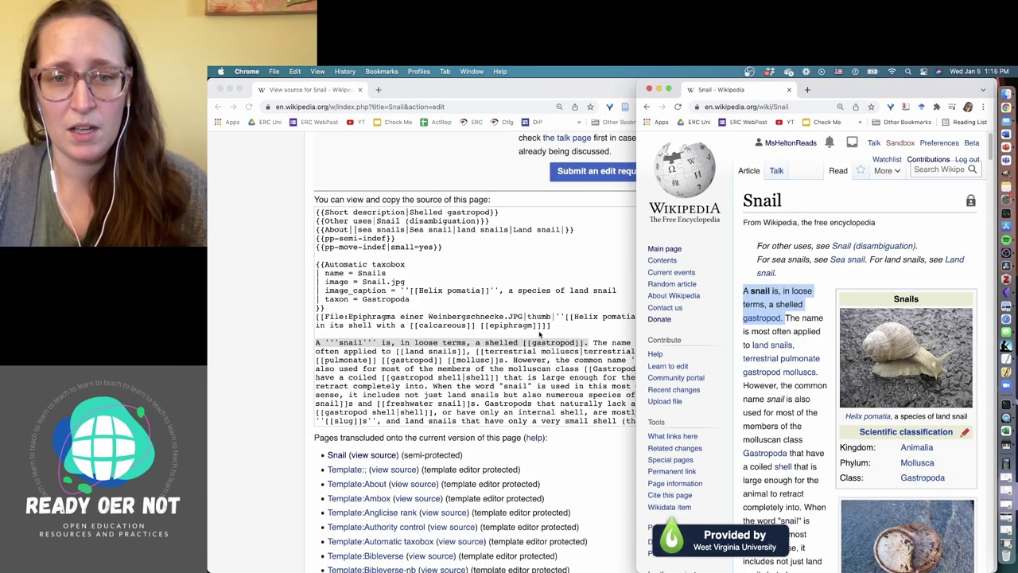
scroll(540, 335, down, 2)
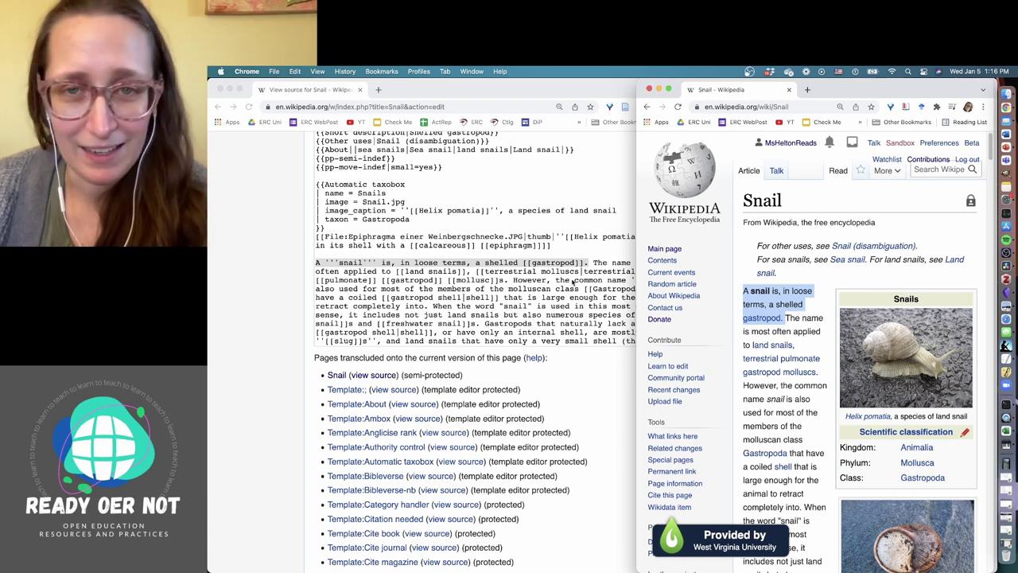
scroll(830, 367, down, 1)
scroll(830, 367, down, 10)
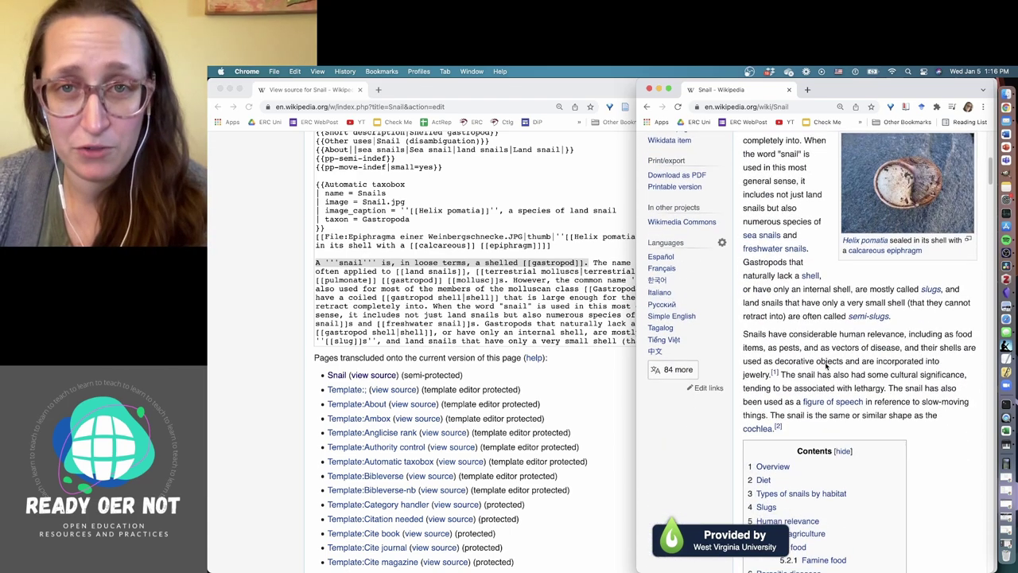
scroll(827, 366, down, 1)
scroll(503, 299, down, 3)
scroll(502, 299, down, 5)
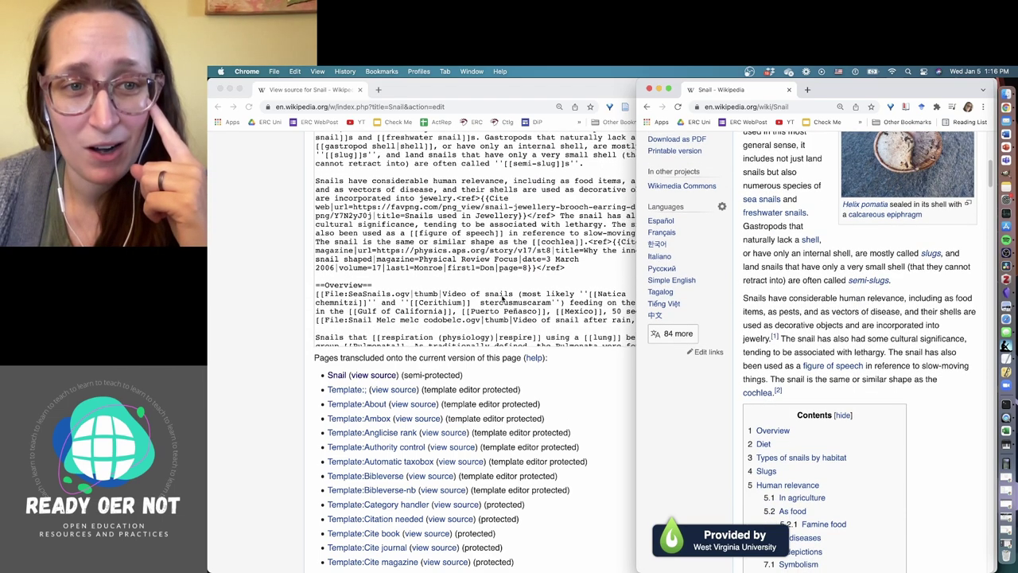
- Mark the human-relevance paragraph in both the Snail article and its wikitext
click(597, 399)
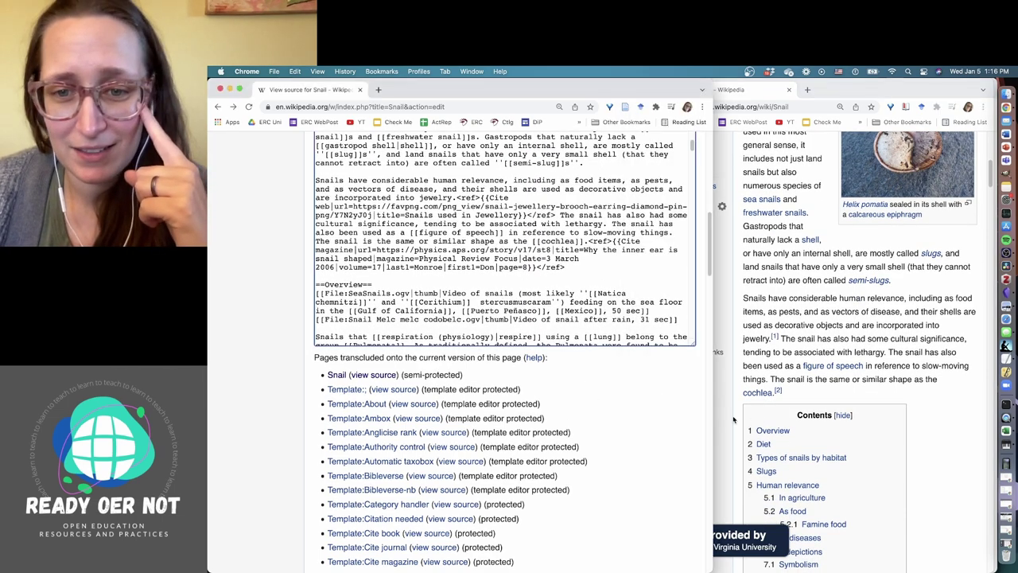
drag(714, 410, 723, 409)
click(784, 339)
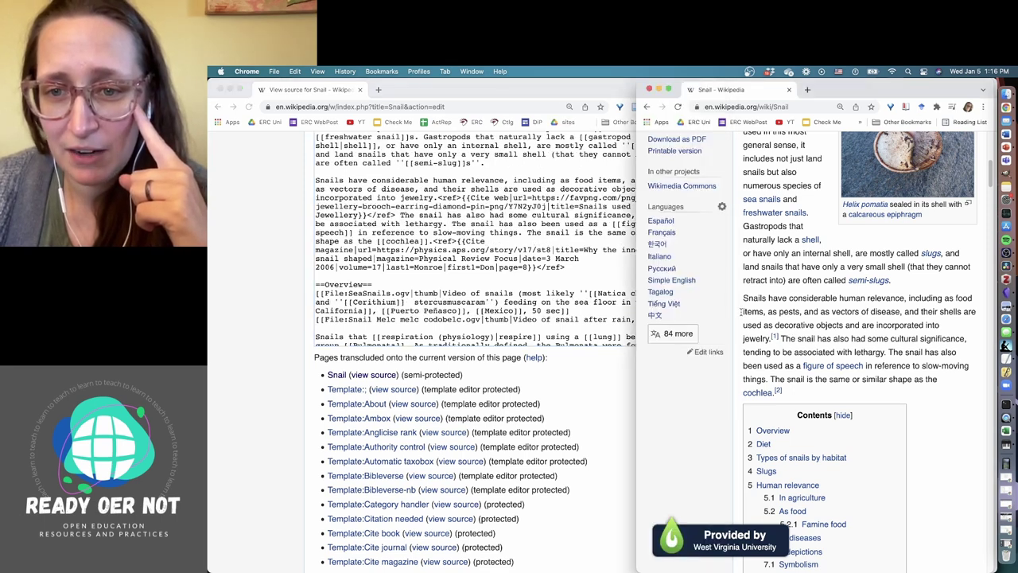
drag(743, 296, 781, 339)
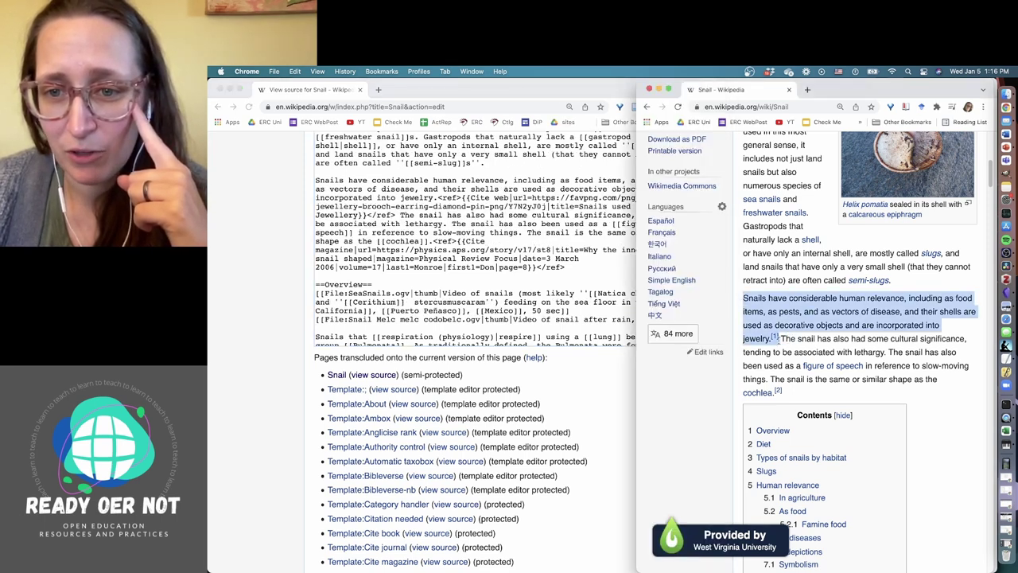
click(596, 278)
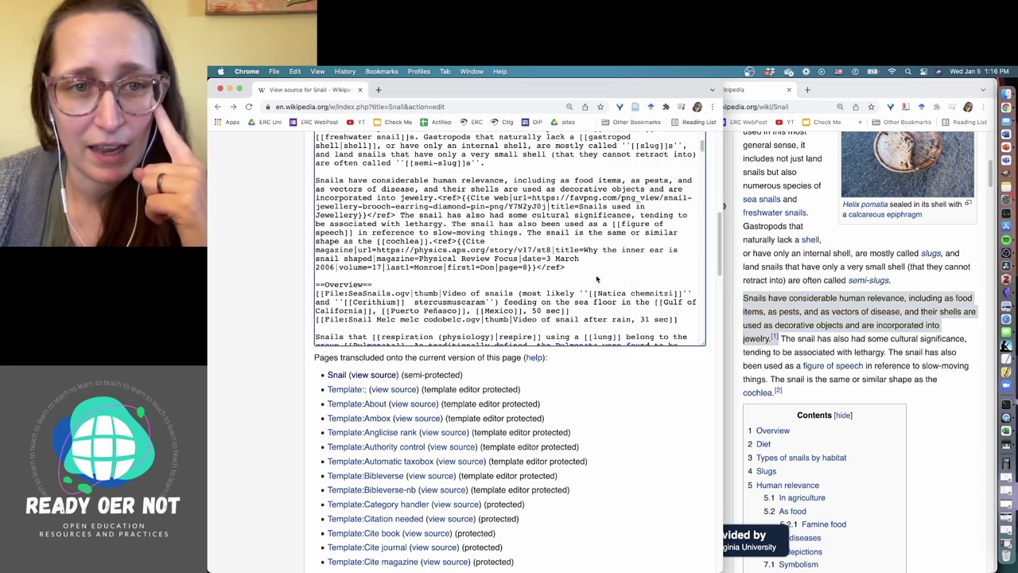
drag(316, 180, 520, 233)
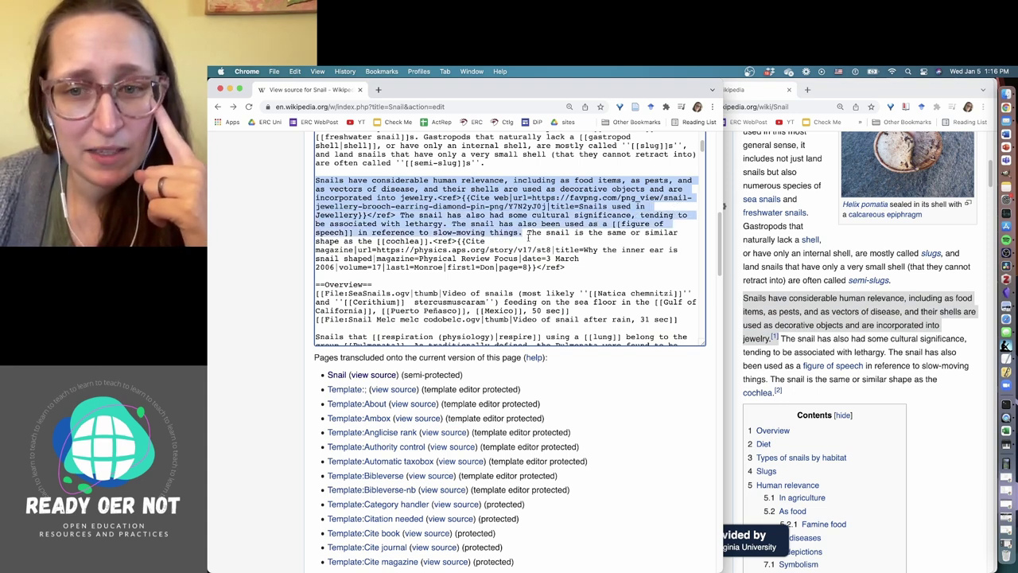
- Follow footnote [1] to the Snail article's references list
click(769, 340)
click(783, 339)
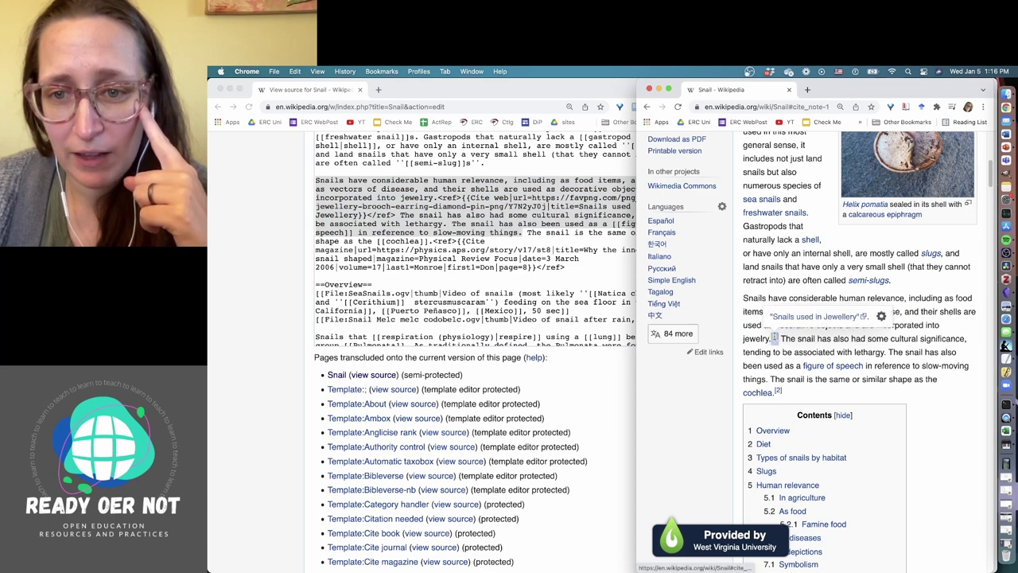
click(774, 337)
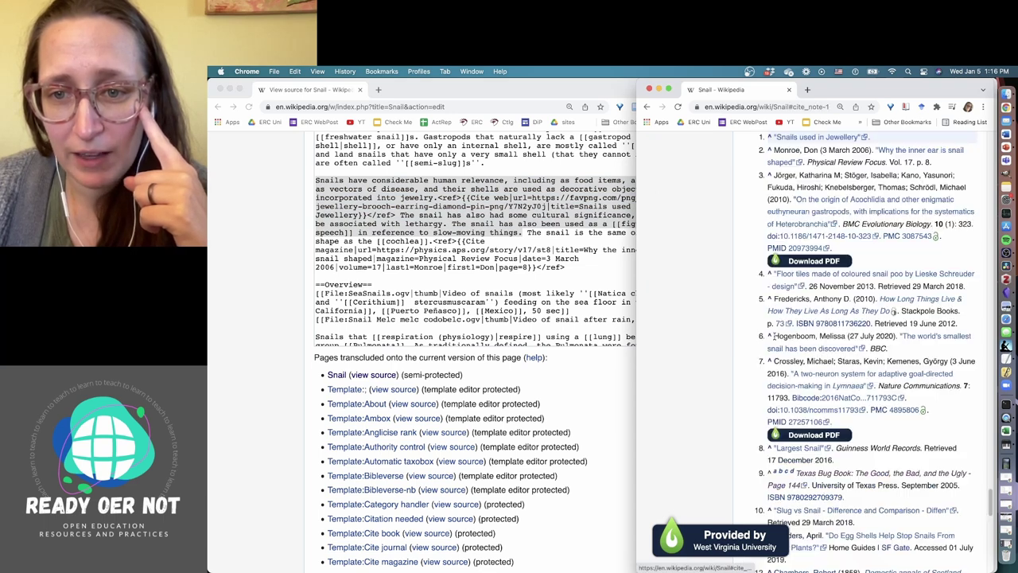
- Open the 'Snails used in Jewellery' reference on FAVPNG in a new tab and view it
right_click(799, 138)
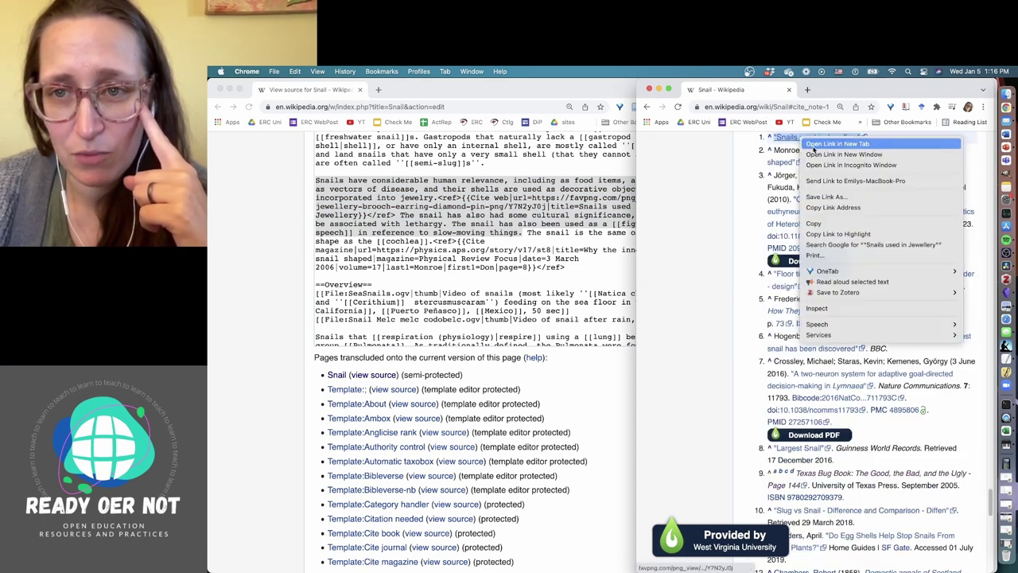
click(814, 144)
click(848, 91)
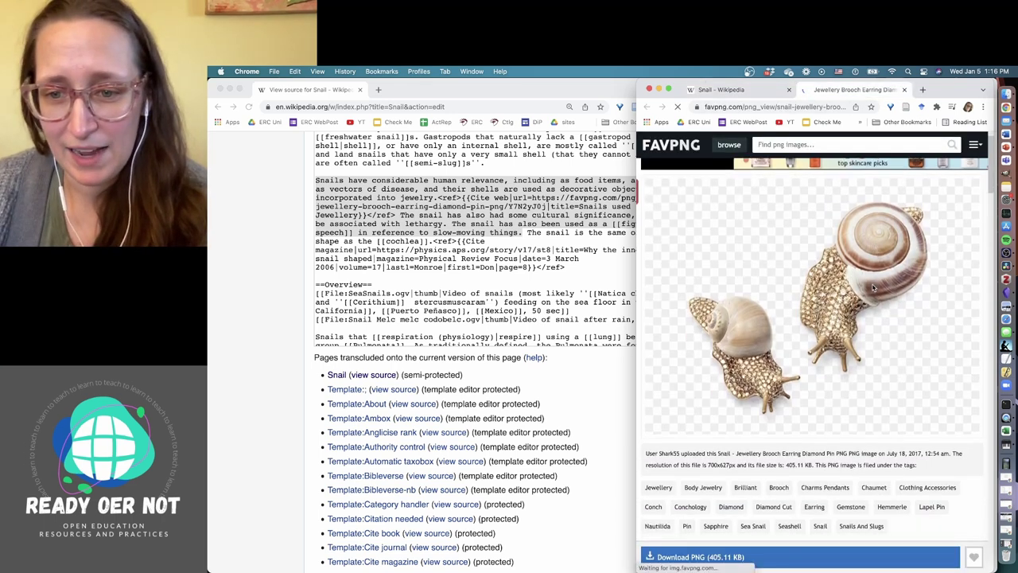
scroll(870, 288, down, 3)
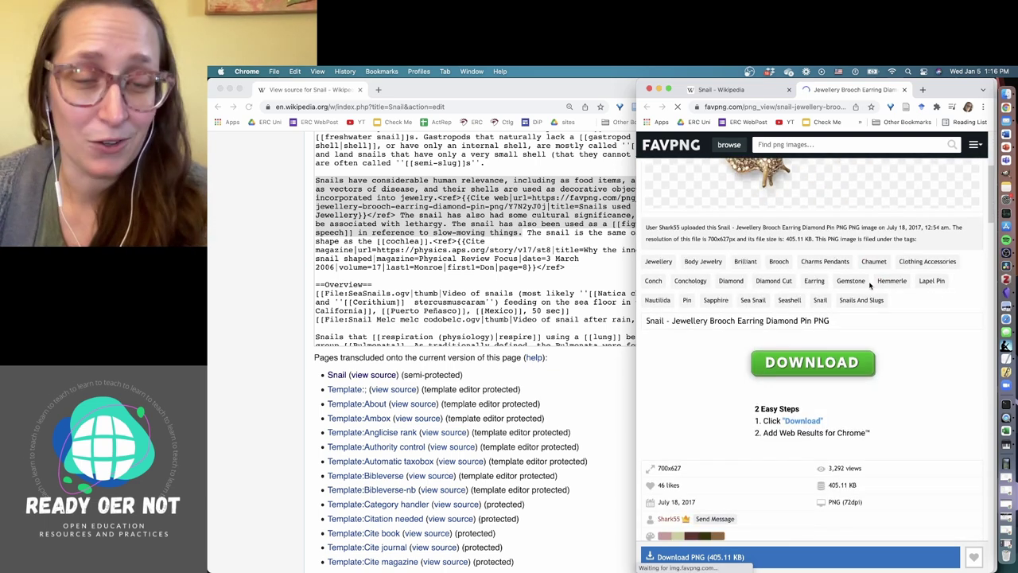
scroll(827, 238, up, 3)
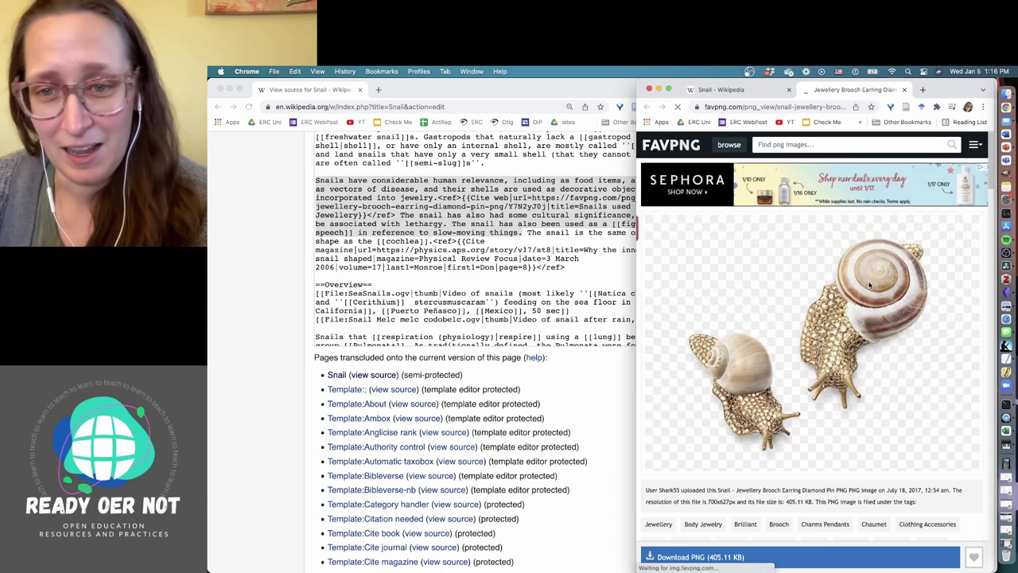
- Return to the Snail tab and jump back to where reference 1 is cited
click(724, 89)
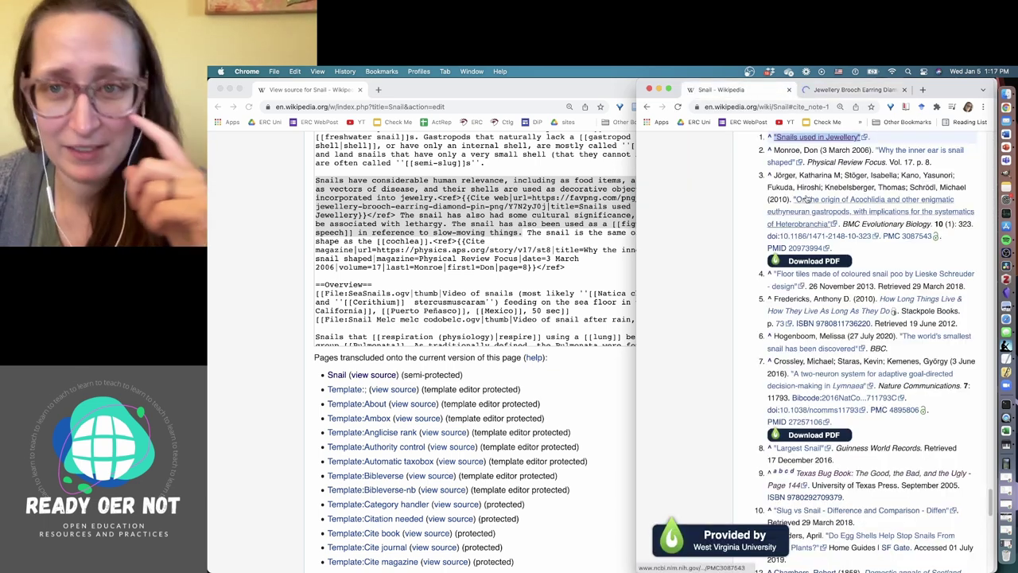
click(770, 138)
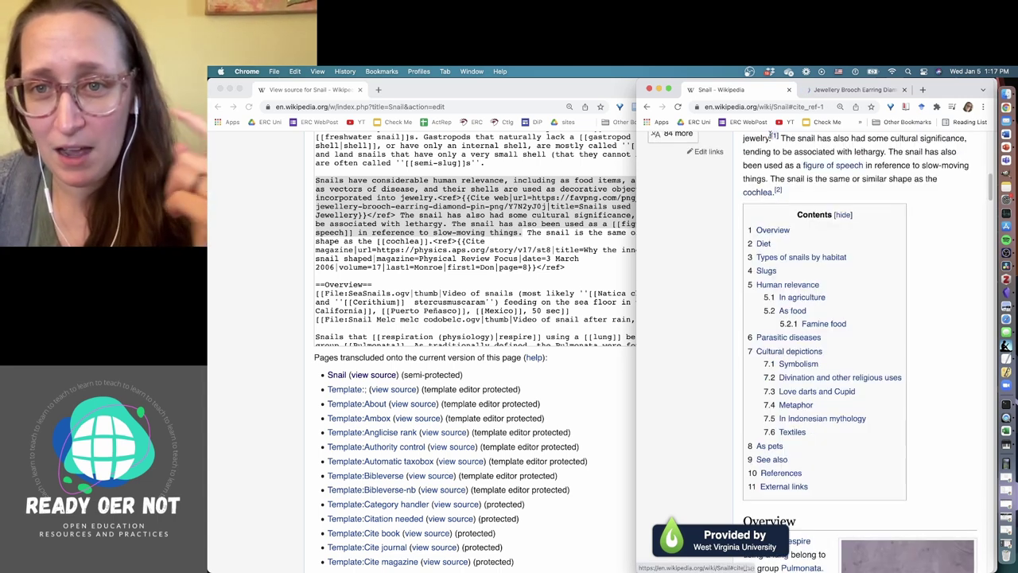
scroll(769, 171, up, 2)
click(519, 243)
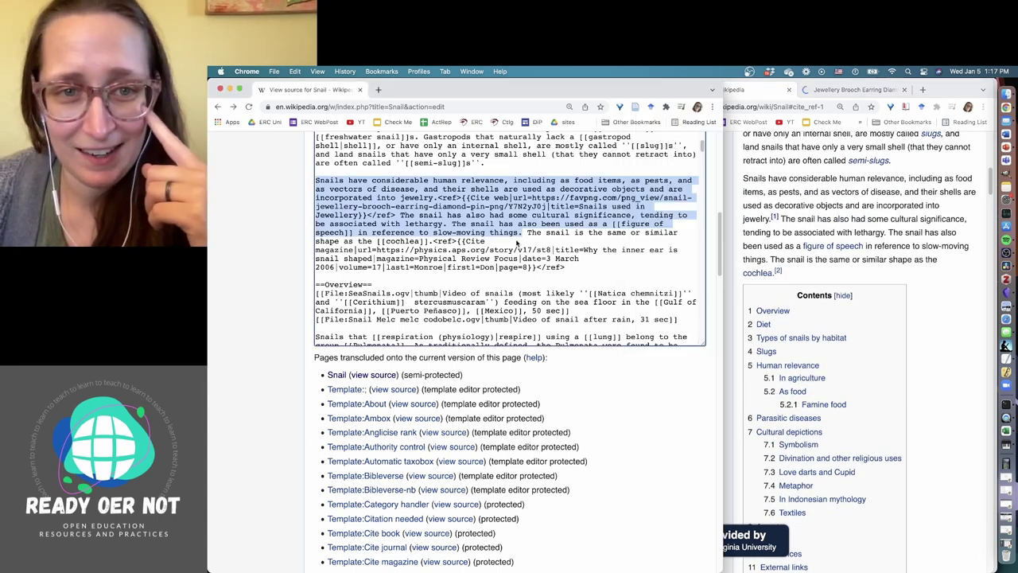
drag(437, 198, 397, 215)
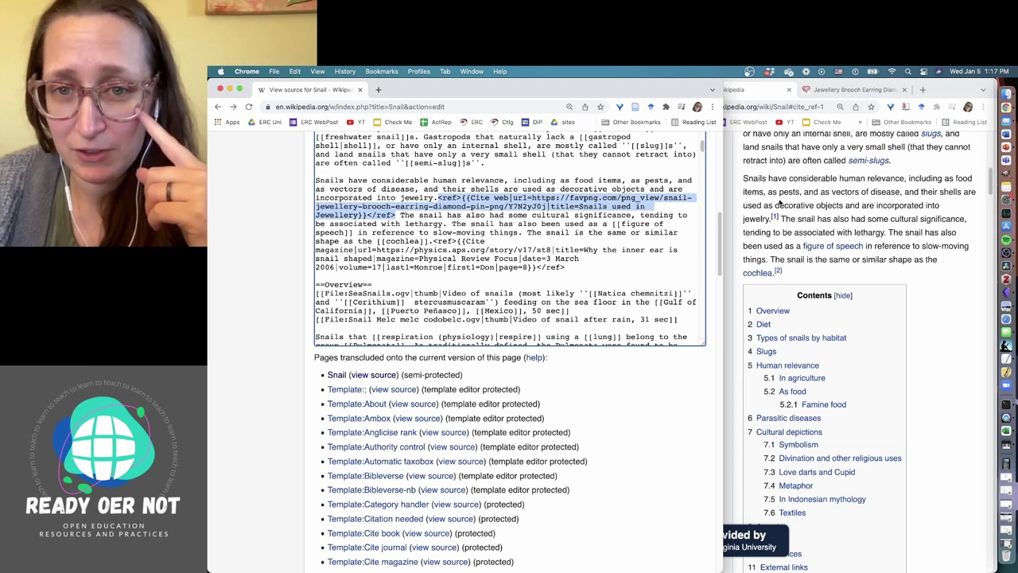
click(774, 219)
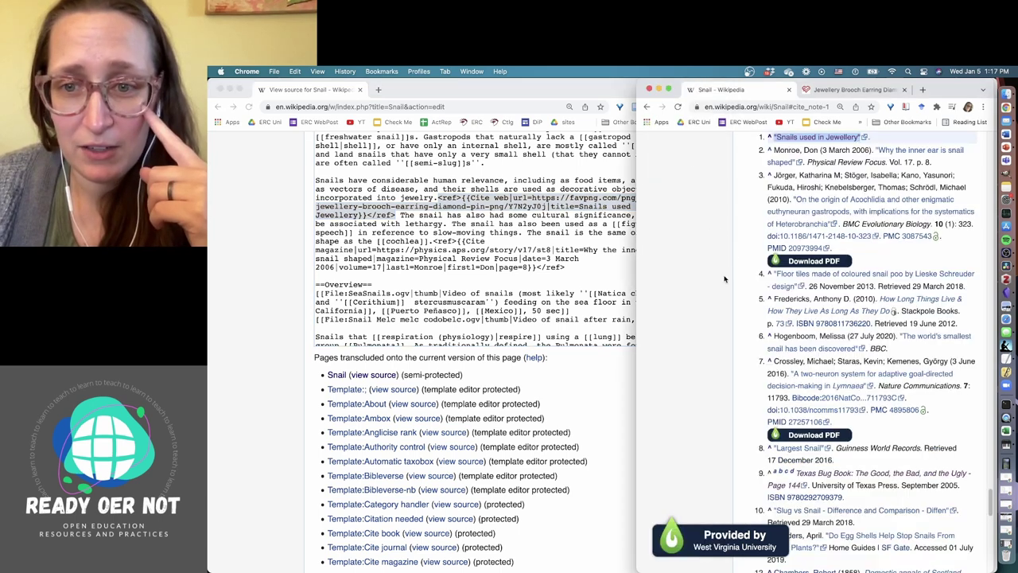
click(590, 245)
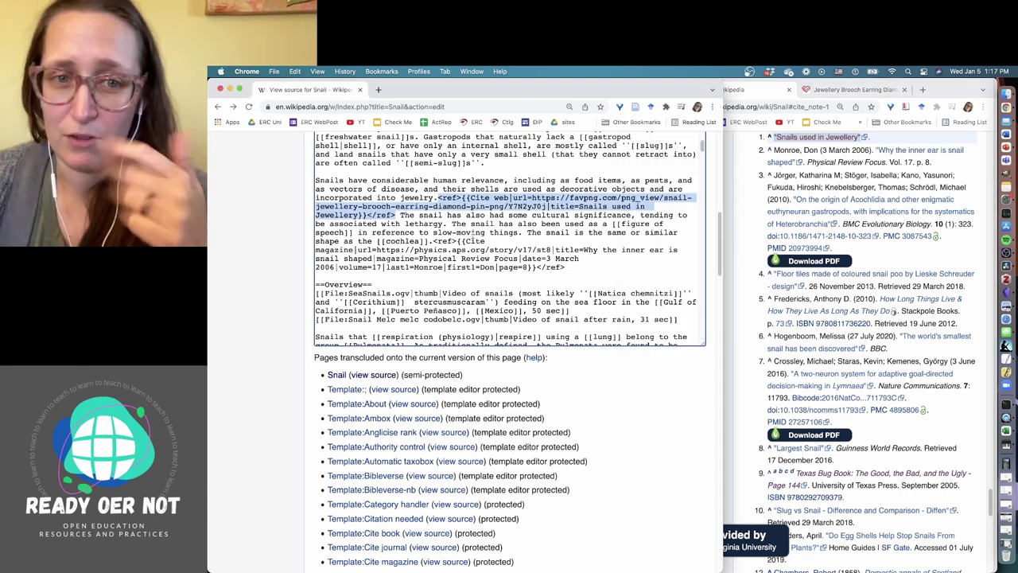
drag(431, 240, 574, 266)
click(600, 274)
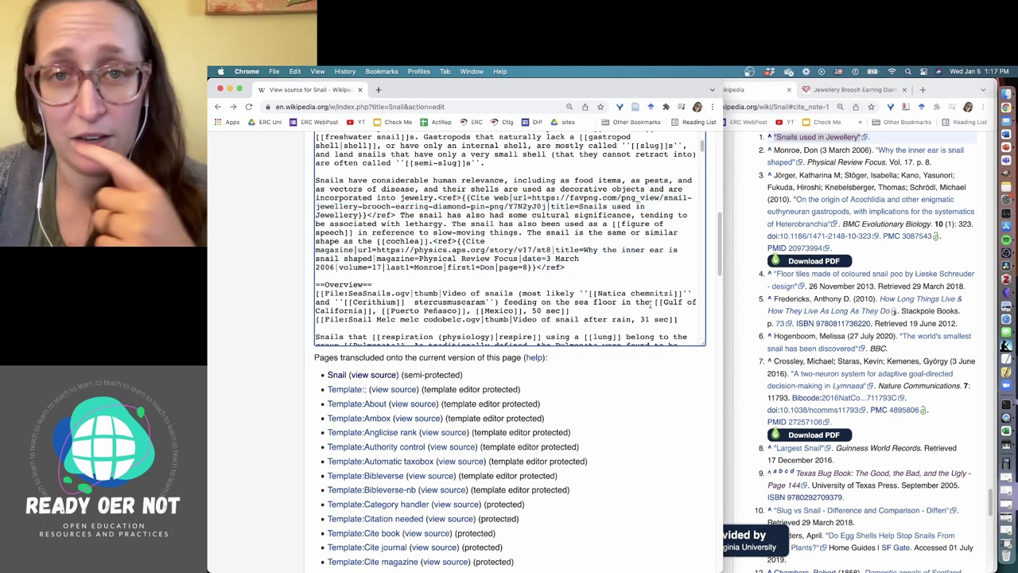
- Mark the Diet heading and paragraph in the Snail article
scroll(747, 290, up, 10)
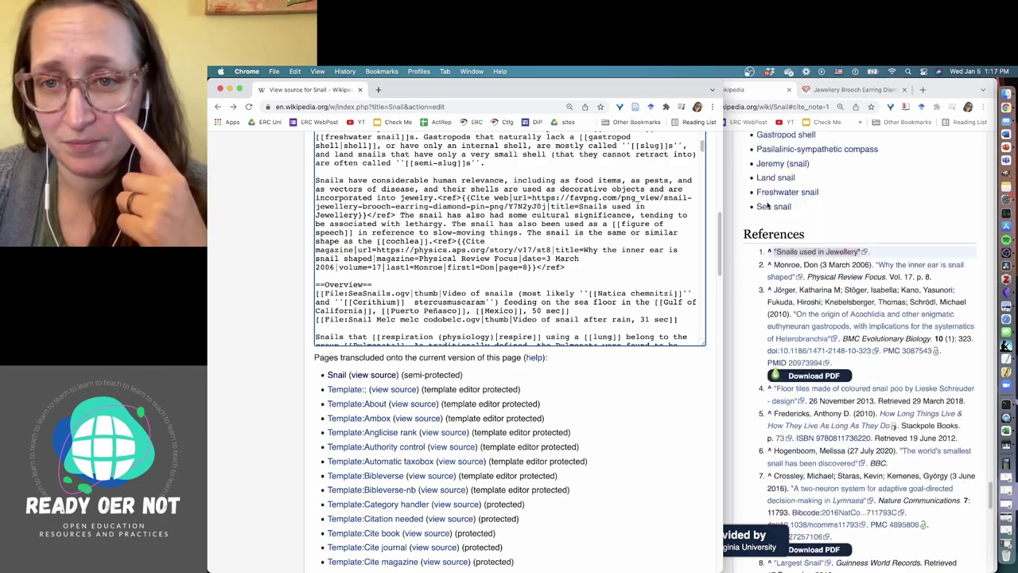
scroll(768, 205, up, 10)
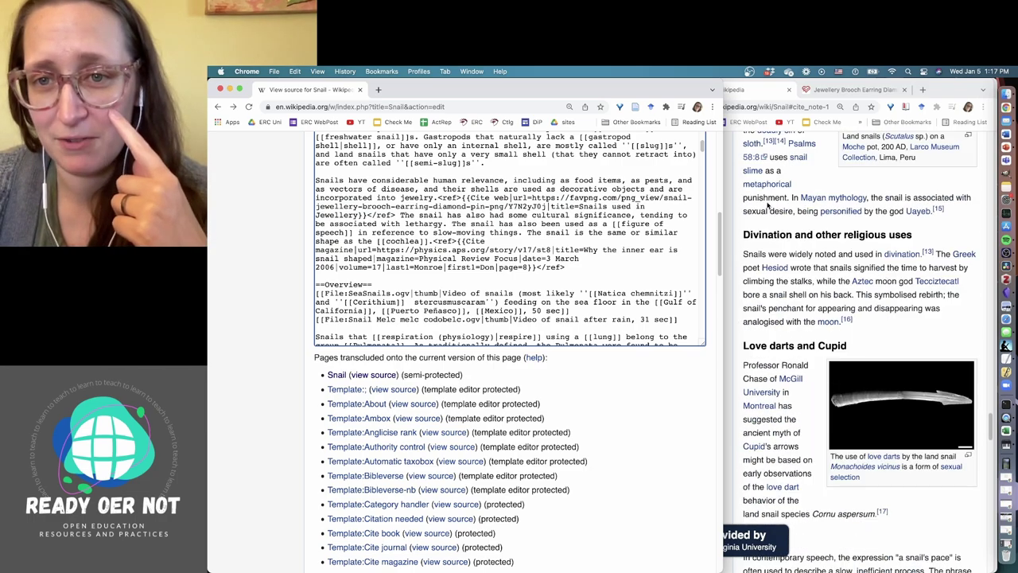
scroll(769, 205, up, 10)
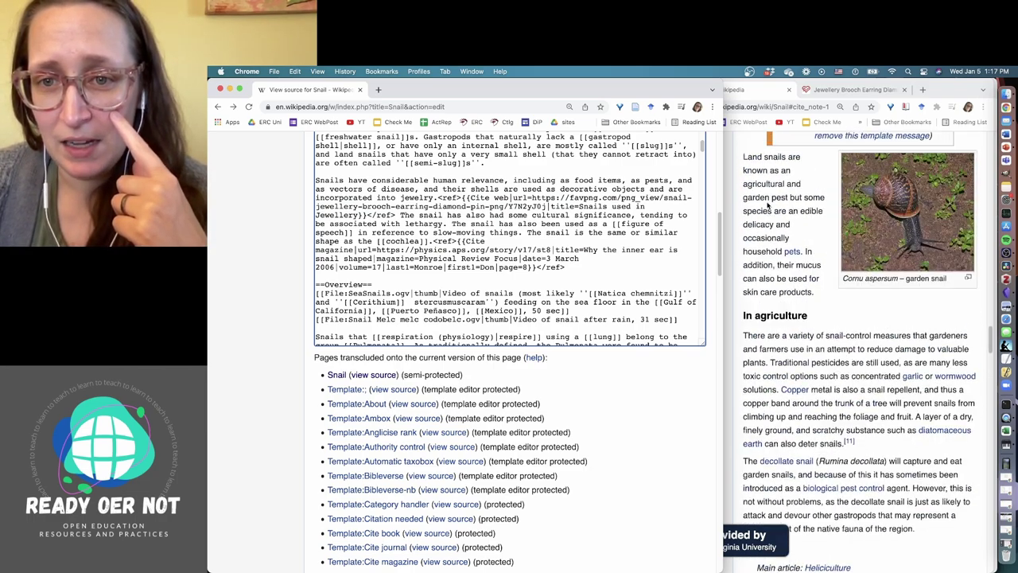
scroll(768, 205, up, 5)
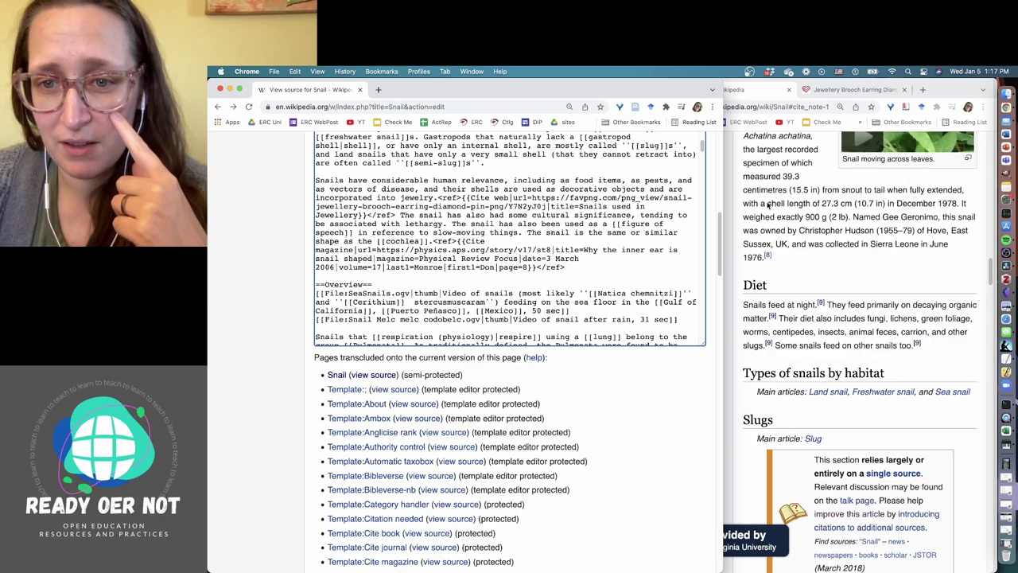
click(959, 353)
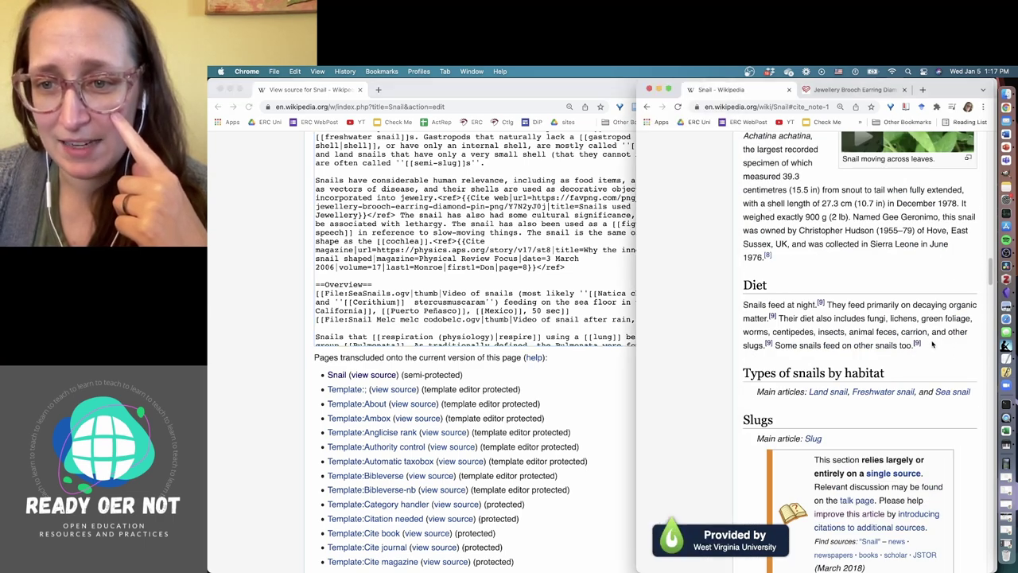
drag(932, 347, 718, 295)
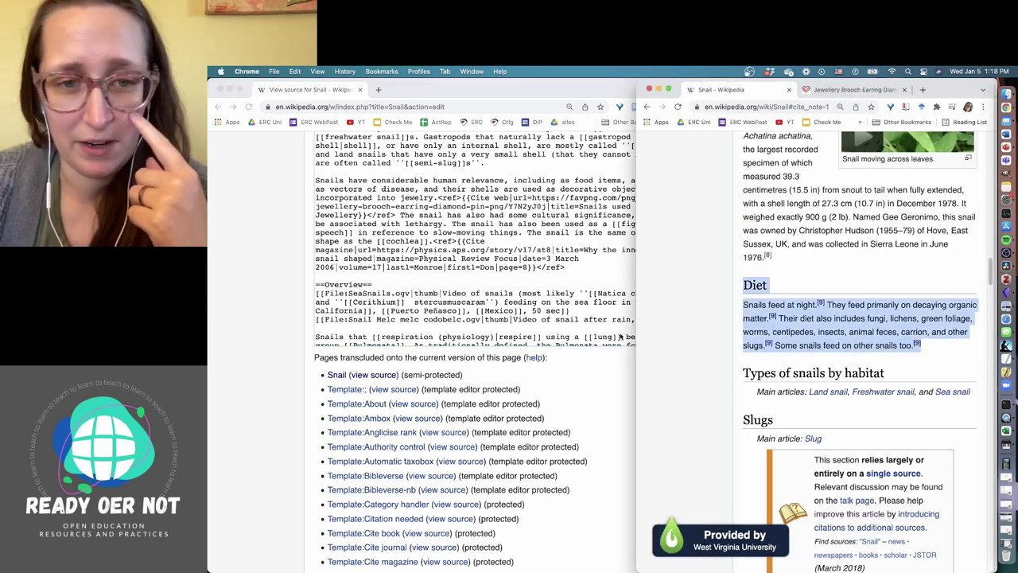
- Select the full ==Diet== section wikitext in the Snail source box
click(601, 364)
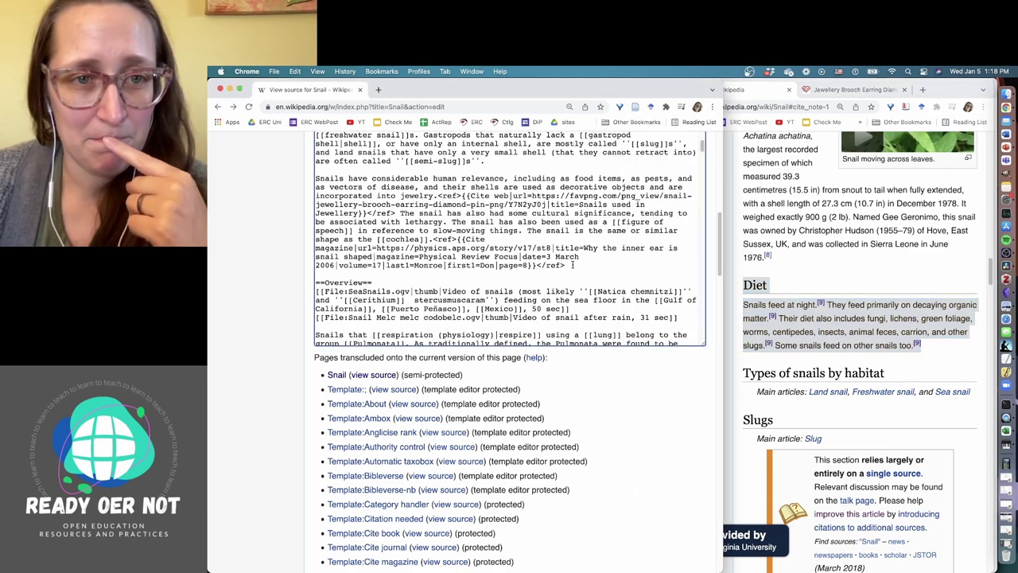
scroll(572, 265, down, 10)
scroll(572, 264, up, 6)
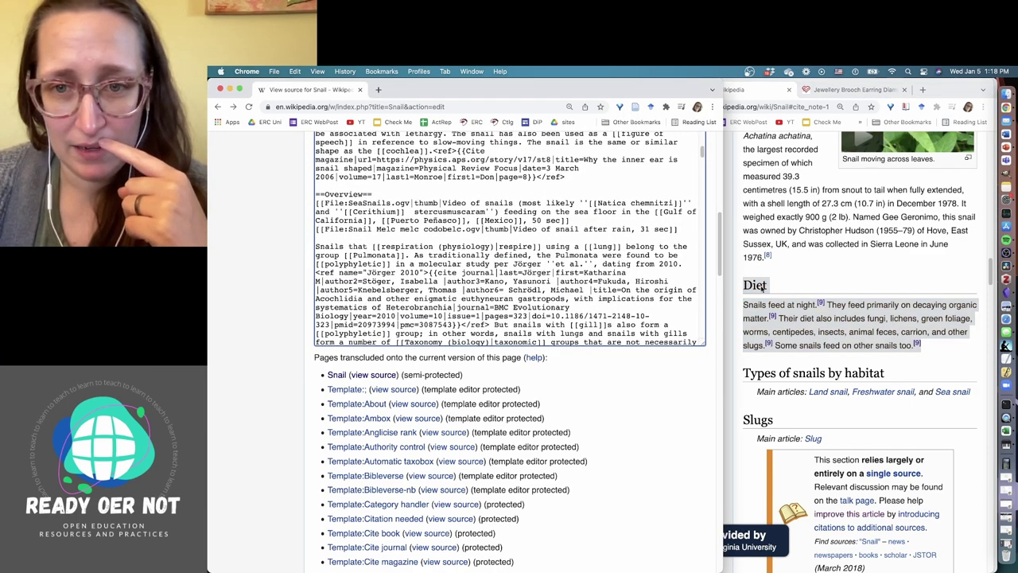
scroll(386, 246, down, 5)
scroll(386, 246, down, 10)
scroll(386, 247, up, 2)
drag(354, 206, 308, 208)
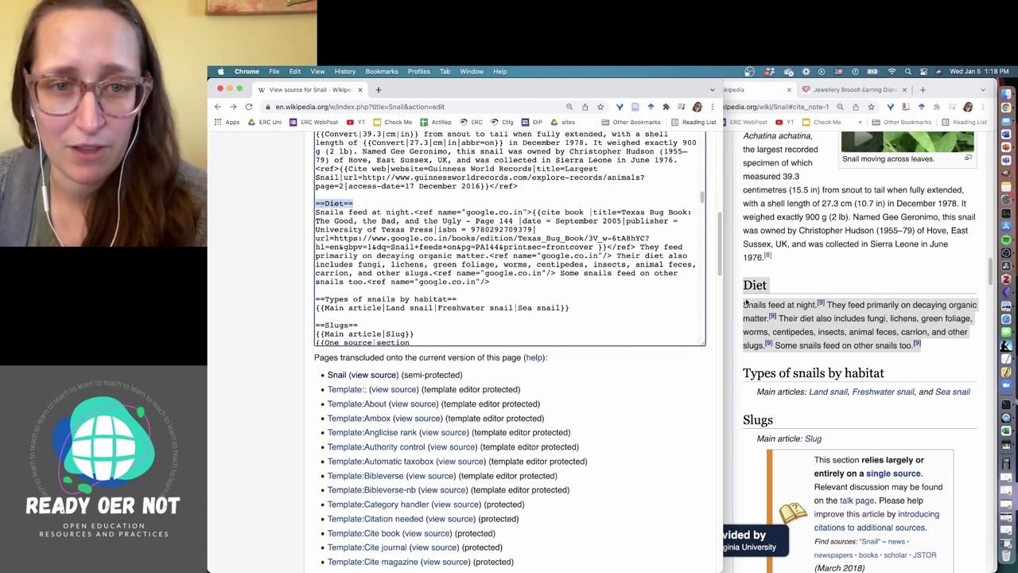
click(521, 286)
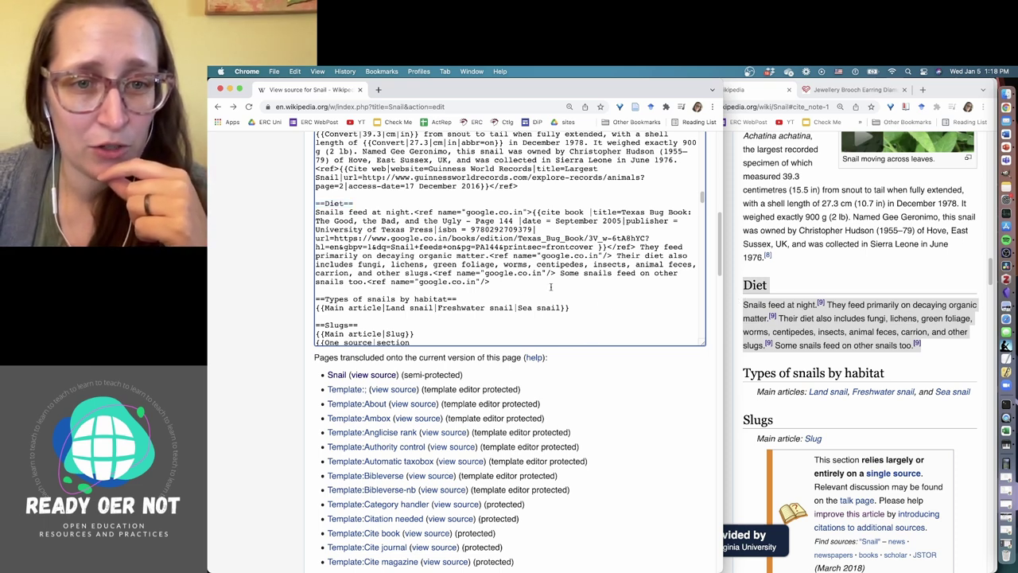
drag(551, 287, 292, 208)
key(super+c)
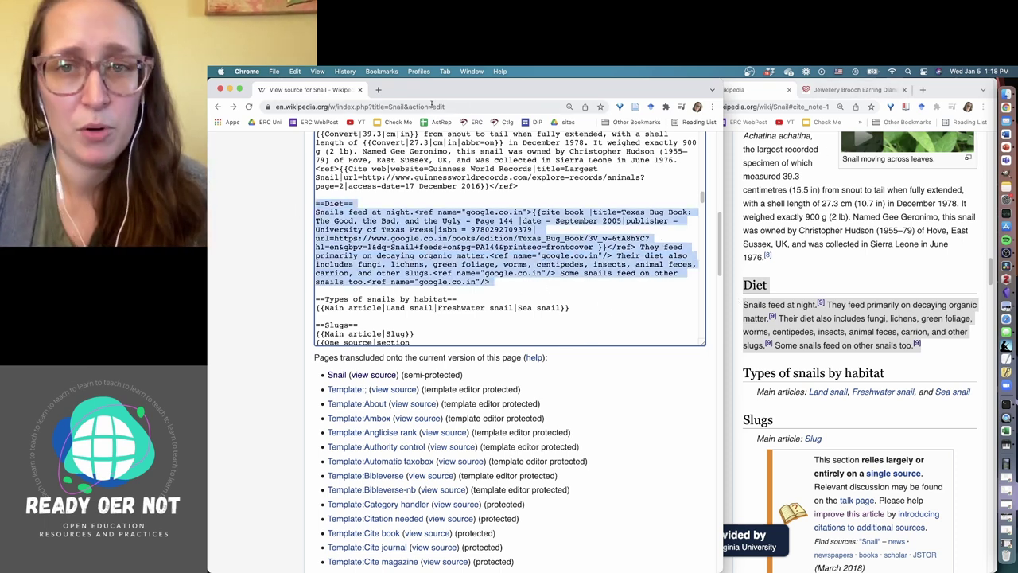
drag(722, 240, 716, 159)
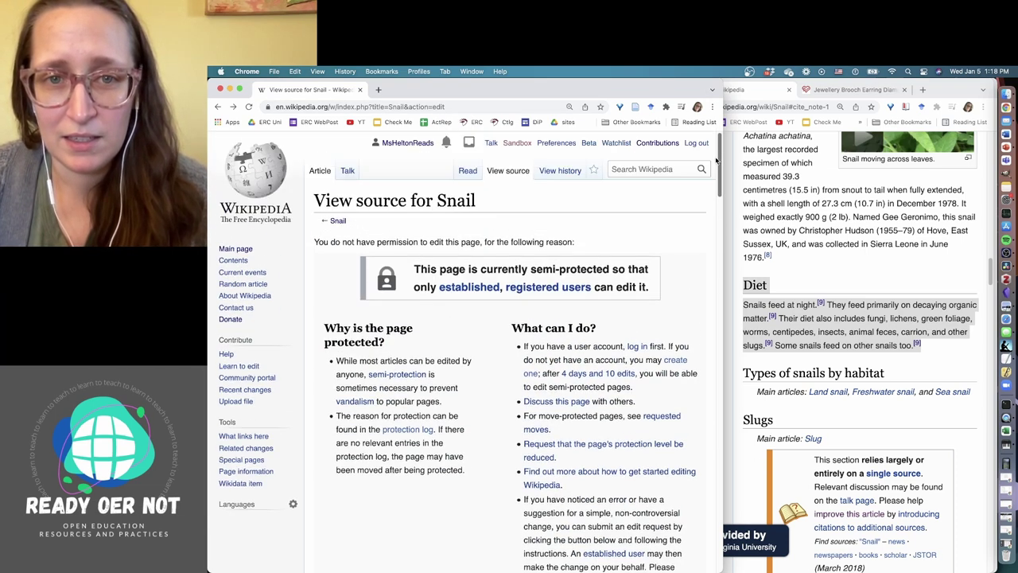
- Paste the Diet wikitext into the user sandbox, then follow Snail citation [9] to the Texas Bug Book
click(517, 143)
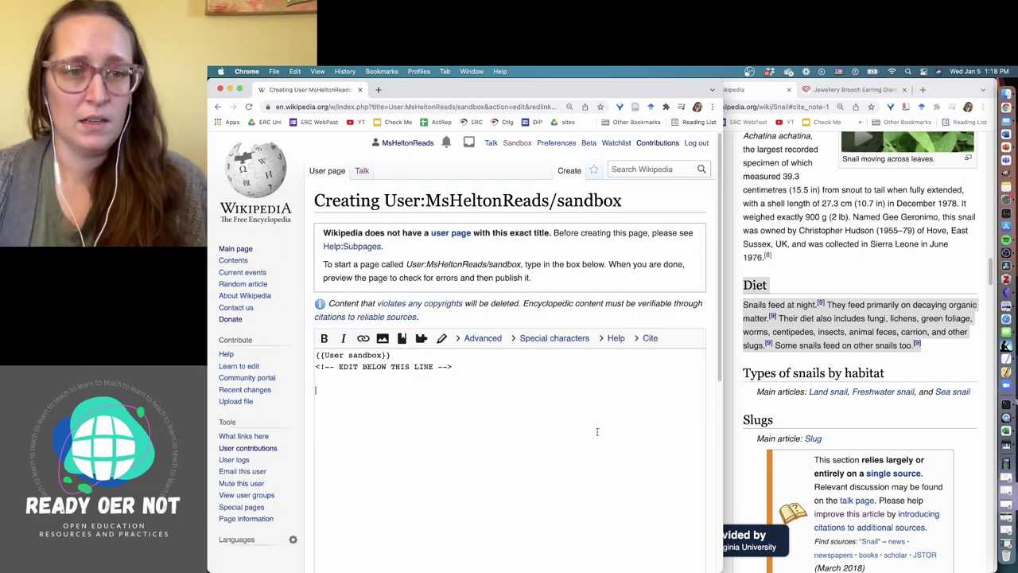
key(super+v)
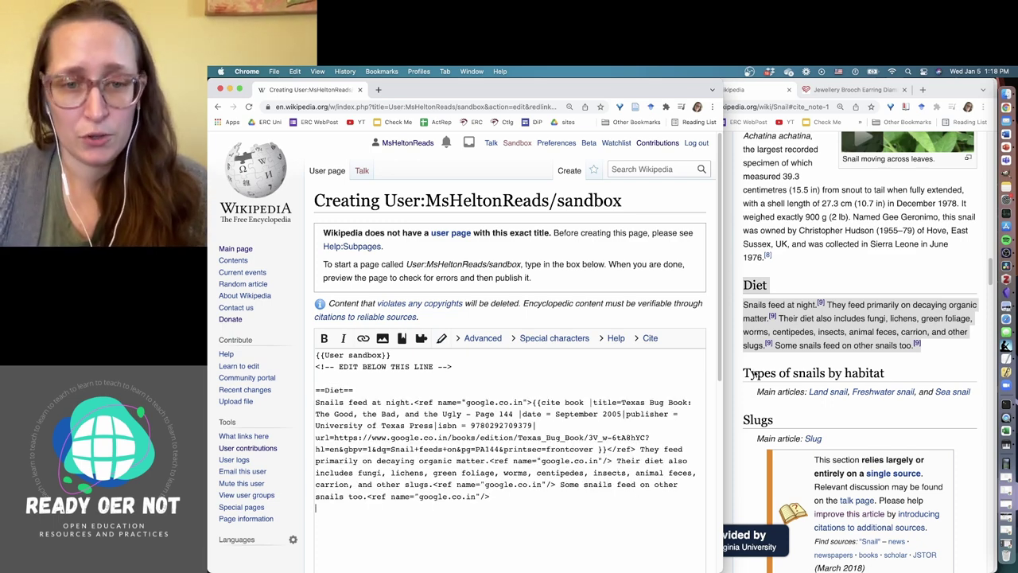
click(795, 334)
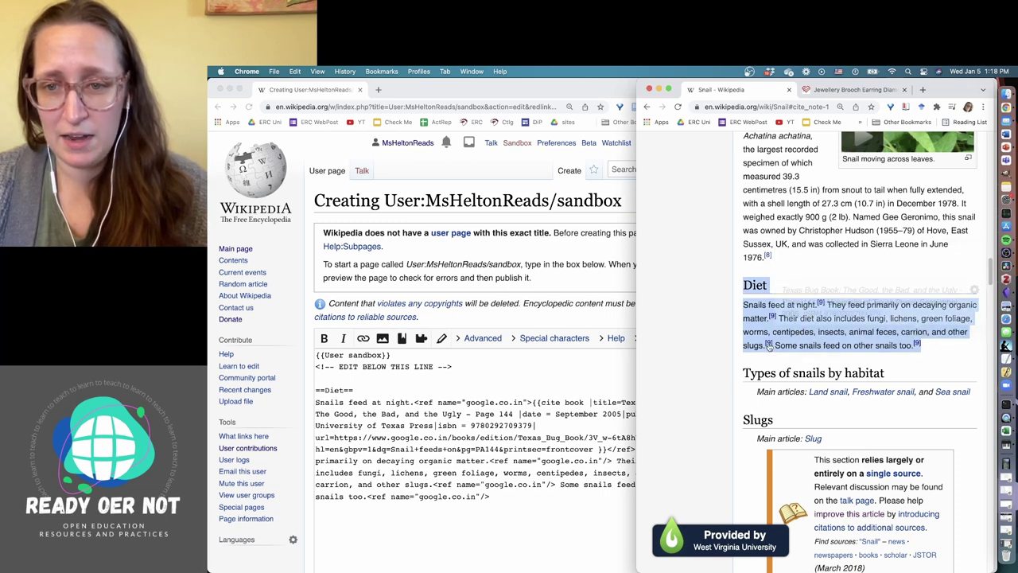
click(833, 362)
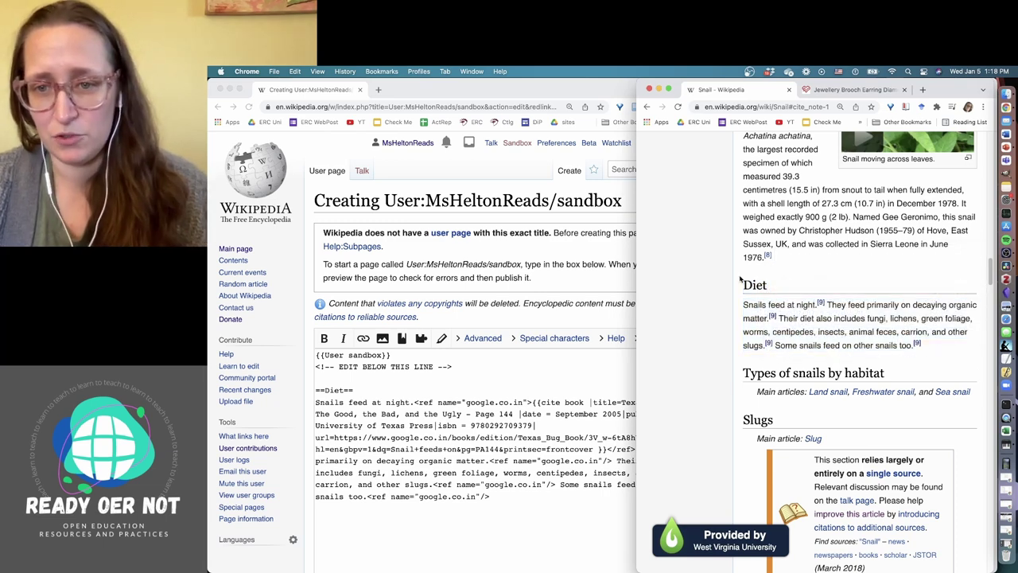
mouse_move(822, 304)
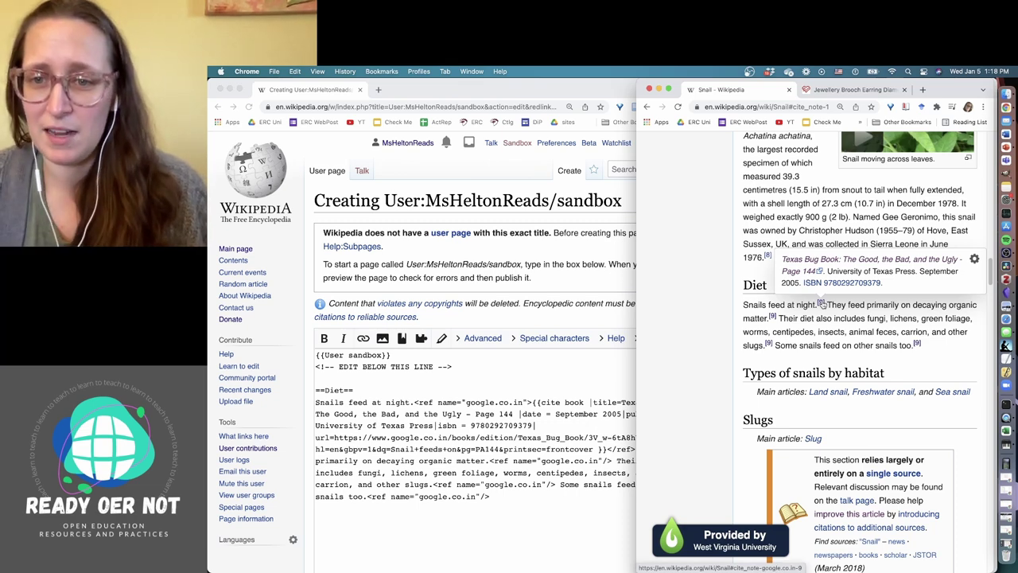
click(822, 304)
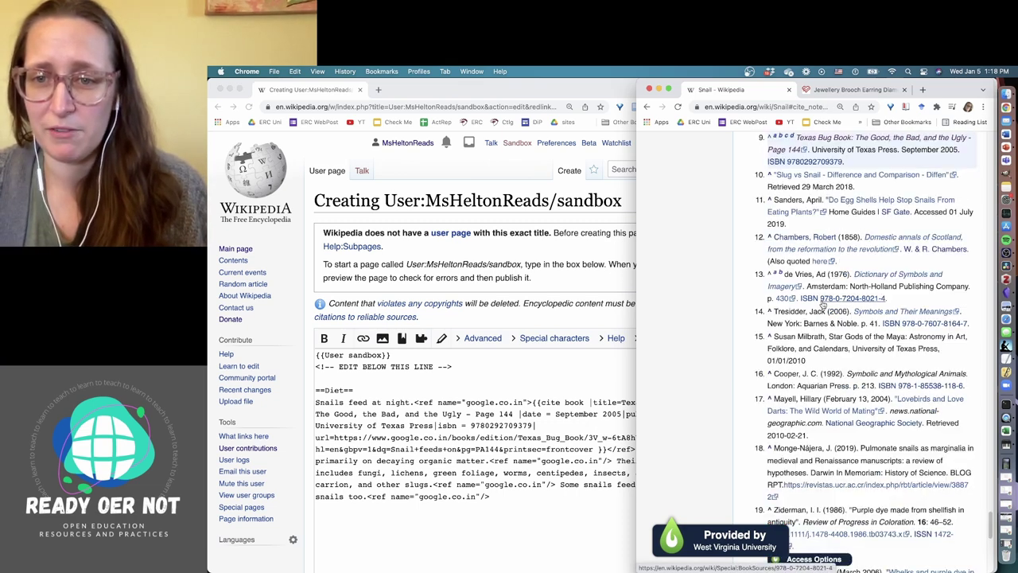
- Open the Texas Bug Book reference from the Snail references list in a new tab
click(865, 140)
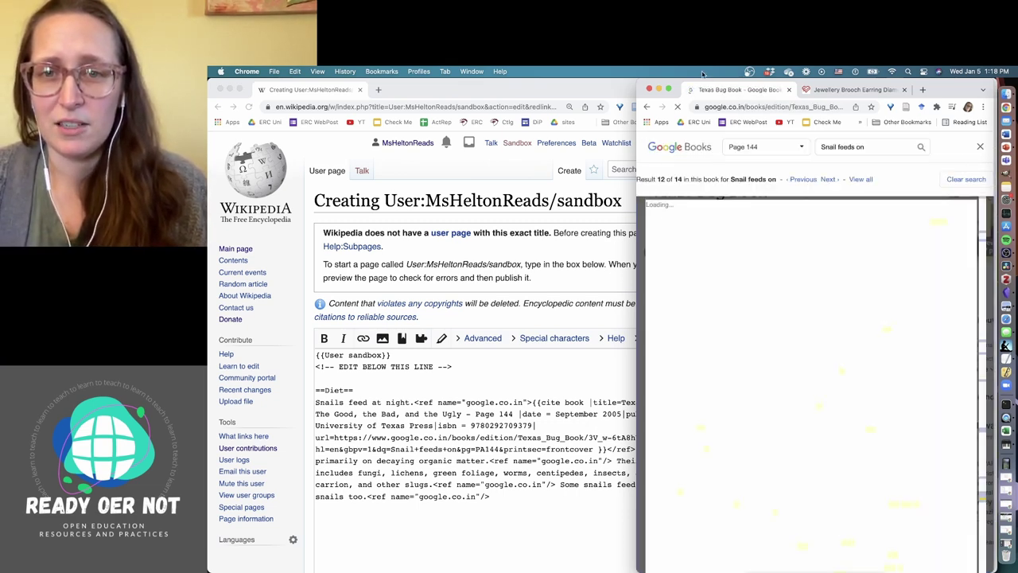
click(647, 106)
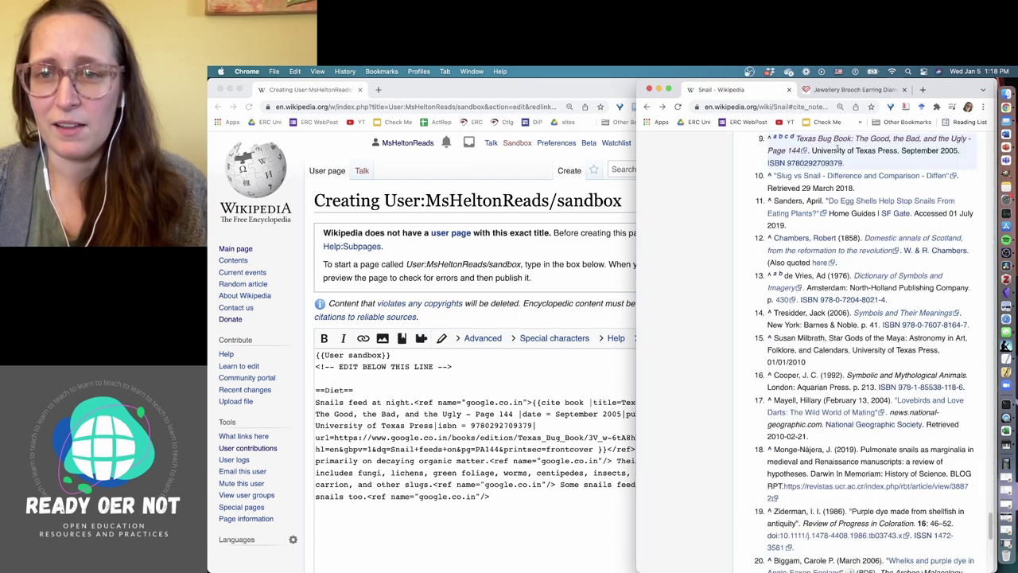
right_click(827, 135)
right_click(815, 141)
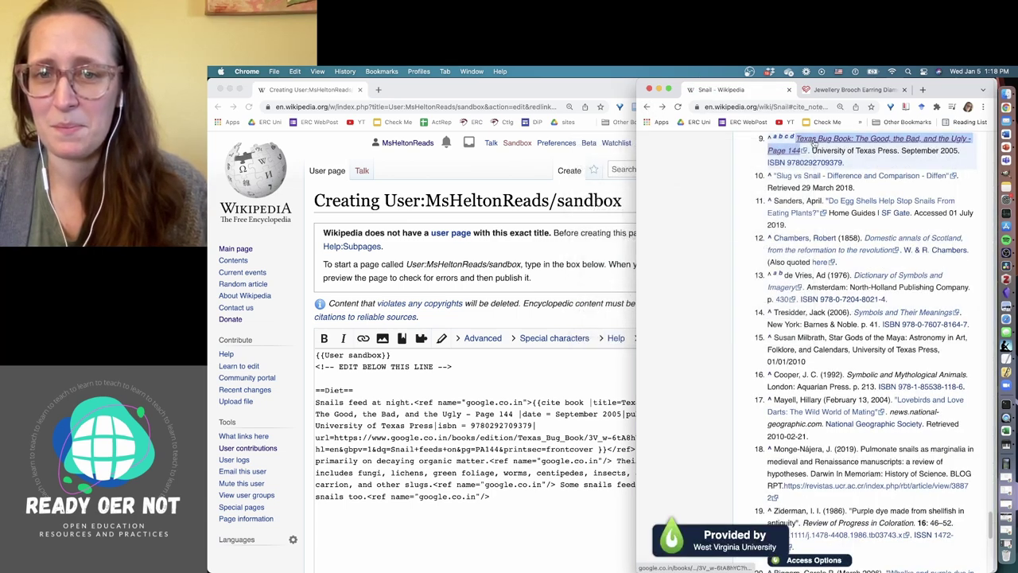
click(705, 145)
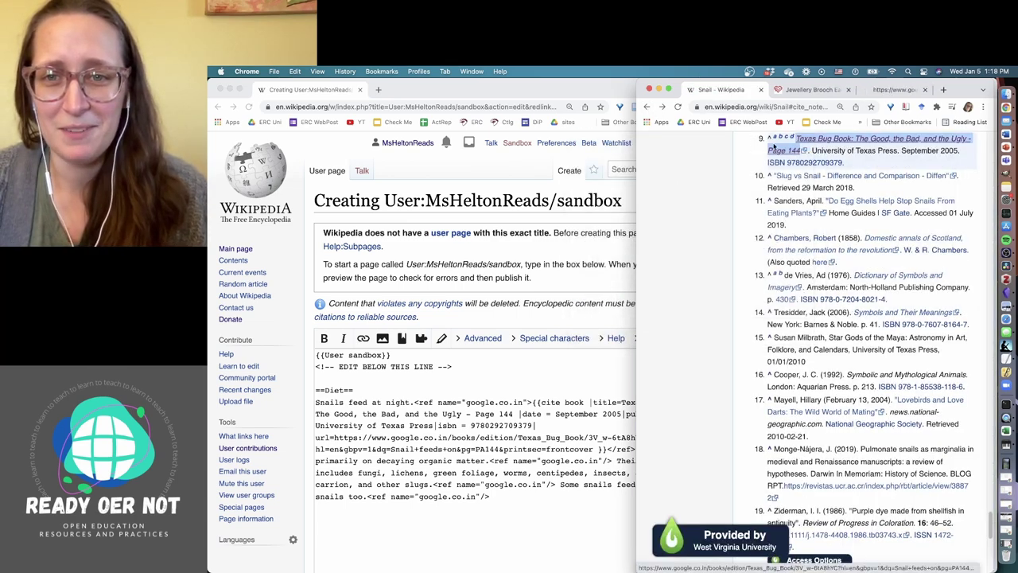
click(884, 90)
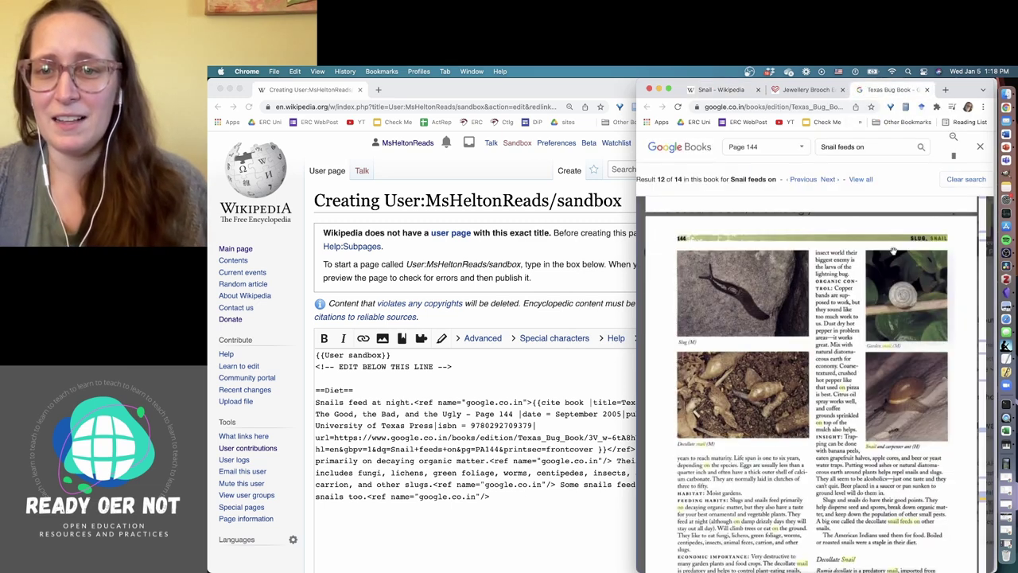
- Read page 144 of the Texas Bug Book zoomed to 150%, then return to the sandbox
scroll(888, 321, down, 5)
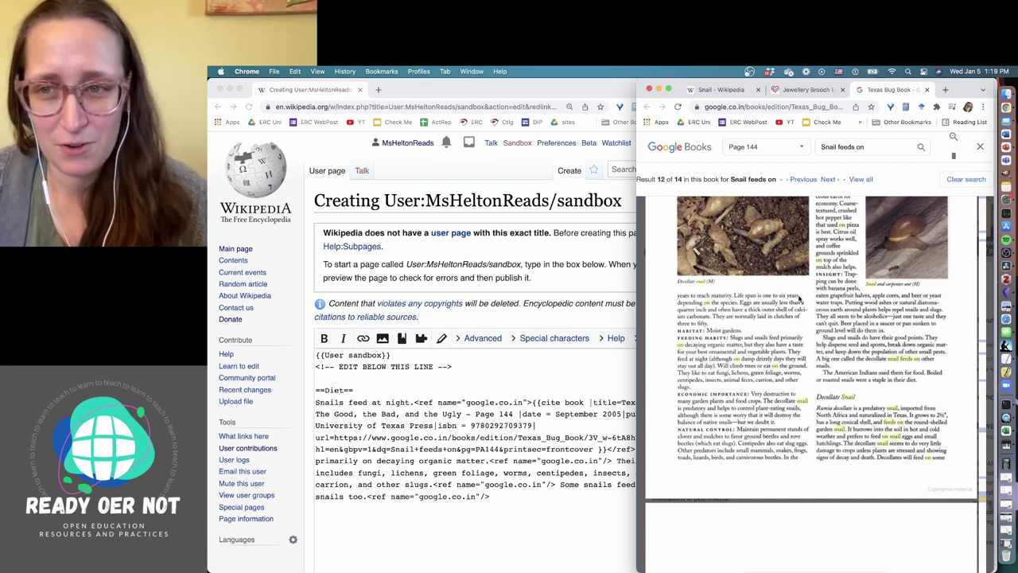
click(953, 139)
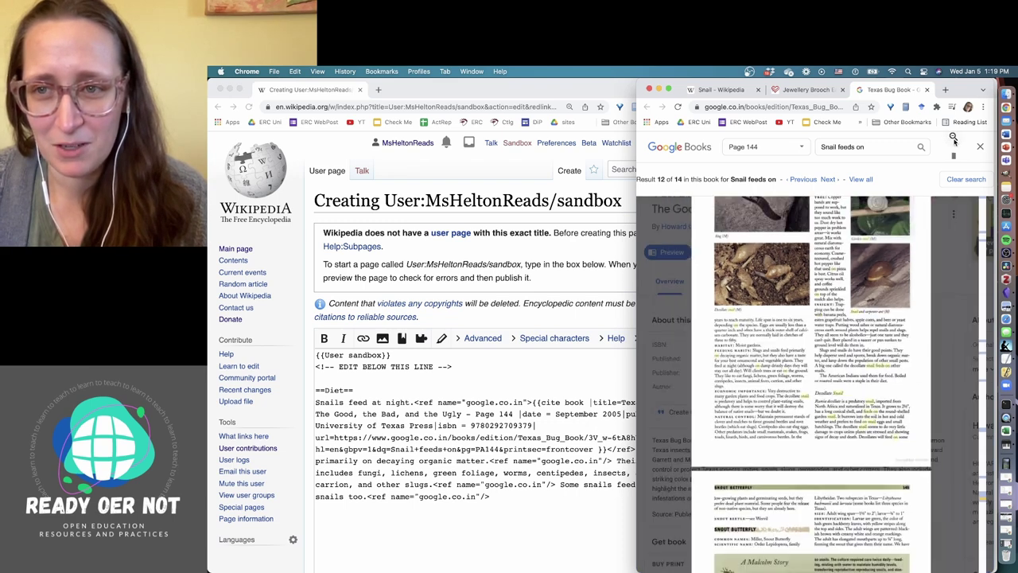
key(super+equal)
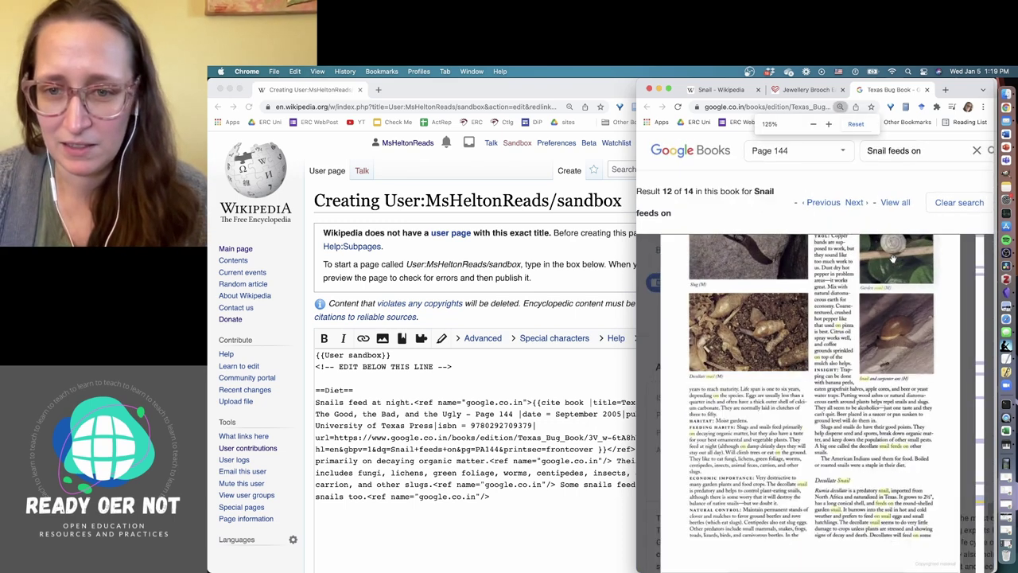
key(super+equal)
key(super+equal)
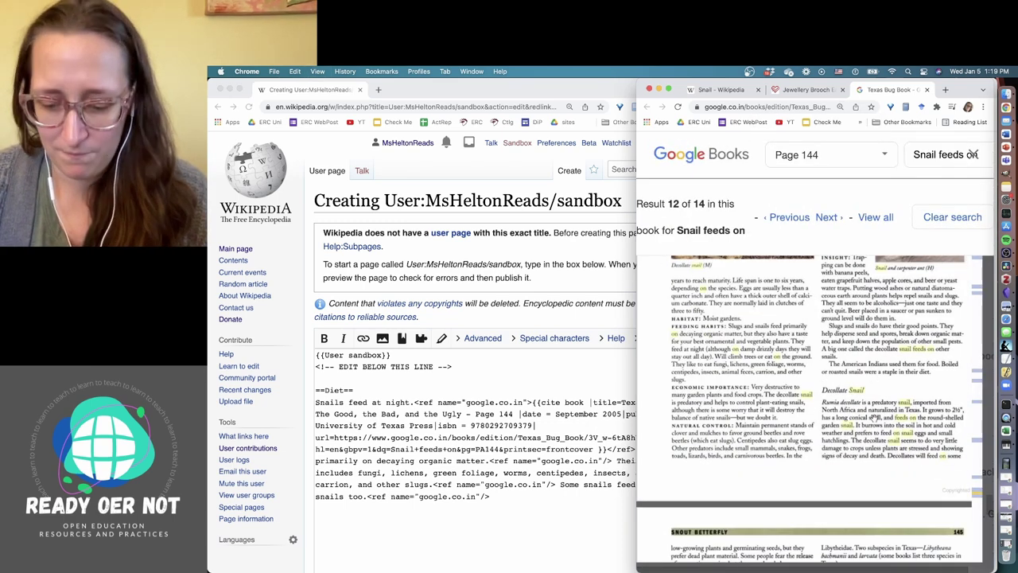
scroll(873, 416, down, 5)
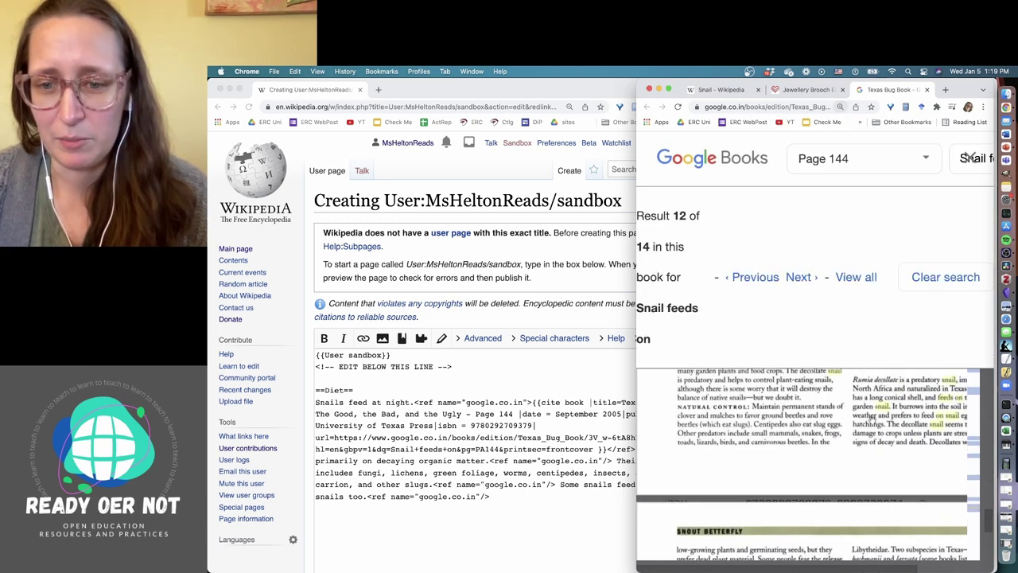
scroll(869, 423, up, 3)
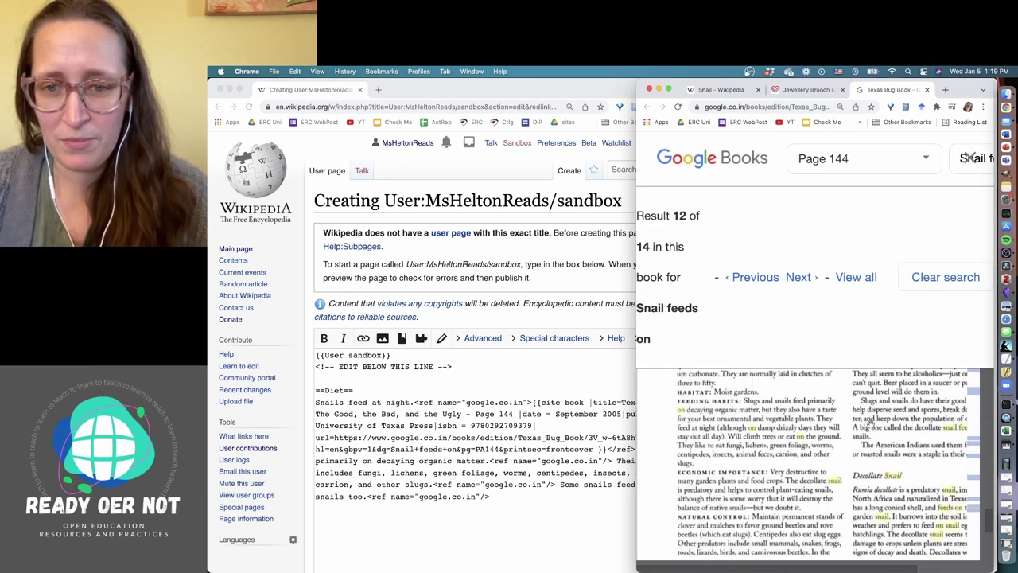
click(628, 495)
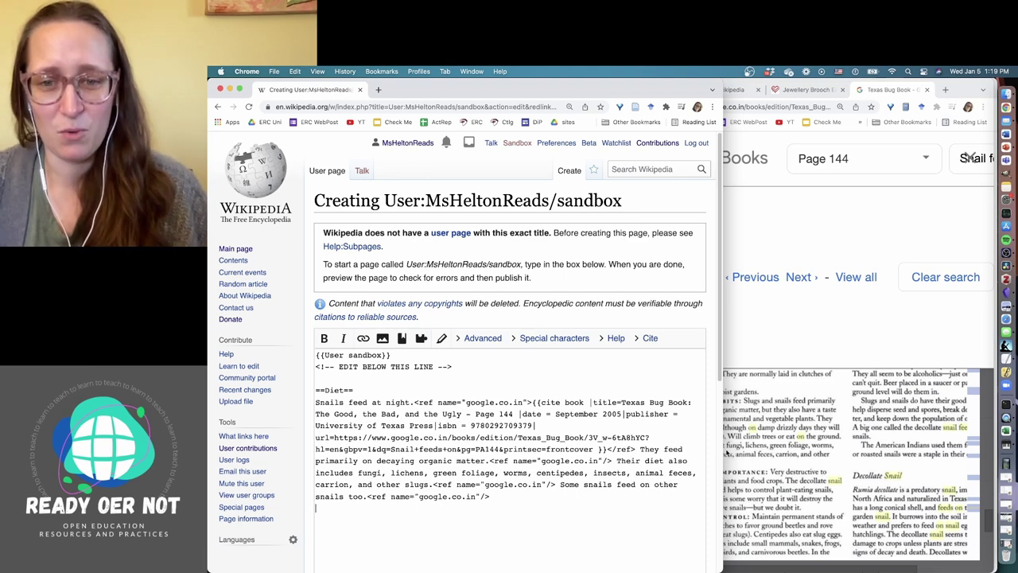
- Narrow the sandbox editor and add blank lines above the Diet paragraph
drag(724, 452, 658, 456)
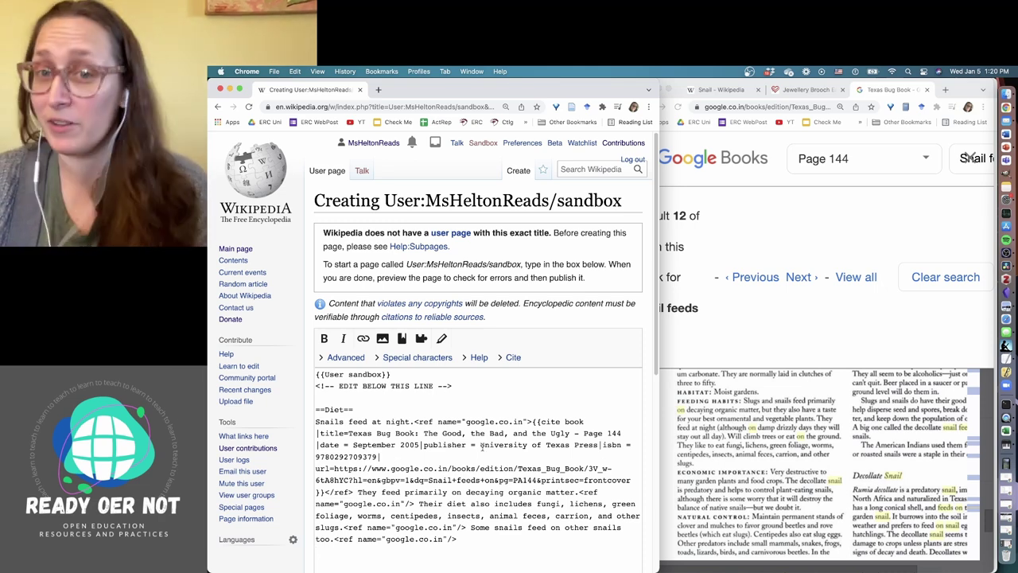
click(318, 422)
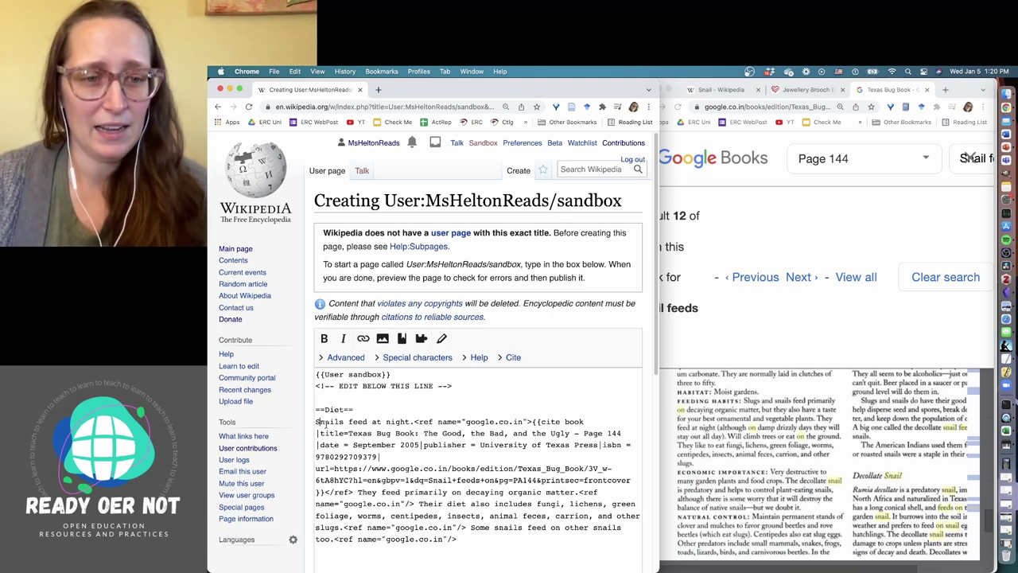
key(Return)
key(Return)
key(Up)
- Move the decaying organic matter sentence in place of 'feed at night' and cut the duplicate google.co.in reference
scroll(475, 488, down, 1)
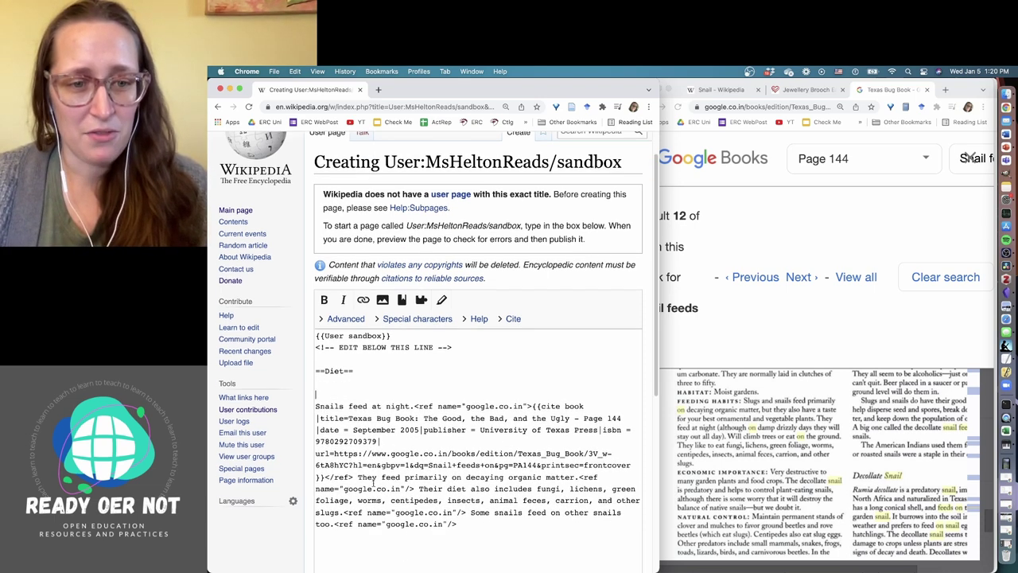
drag(356, 477, 577, 475)
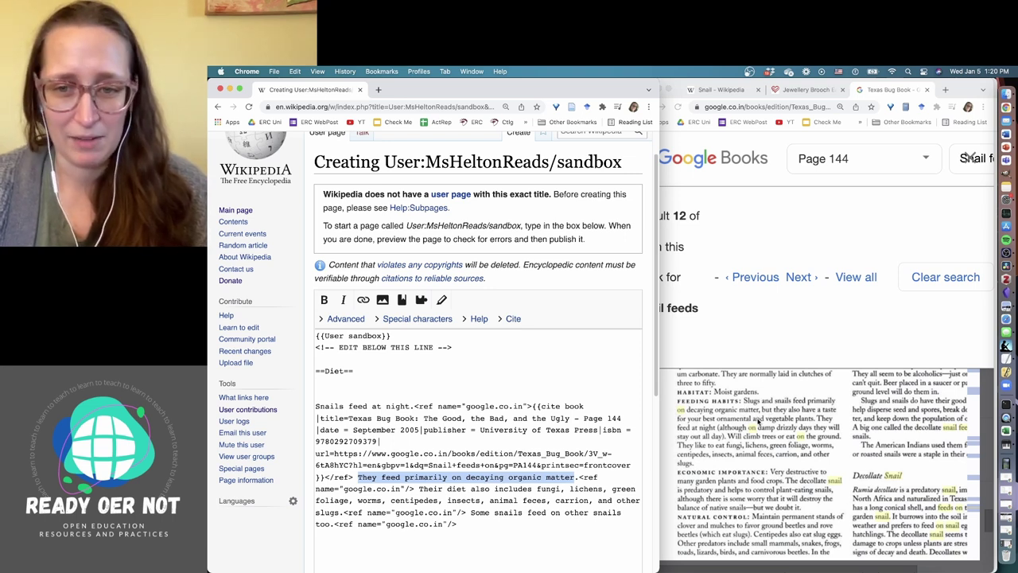
click(578, 477)
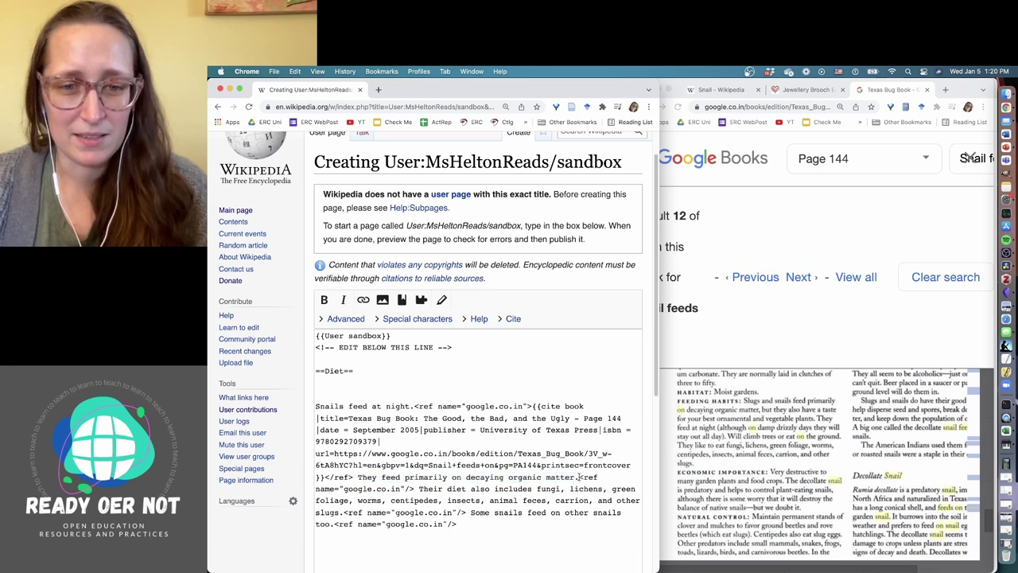
drag(578, 477, 357, 477)
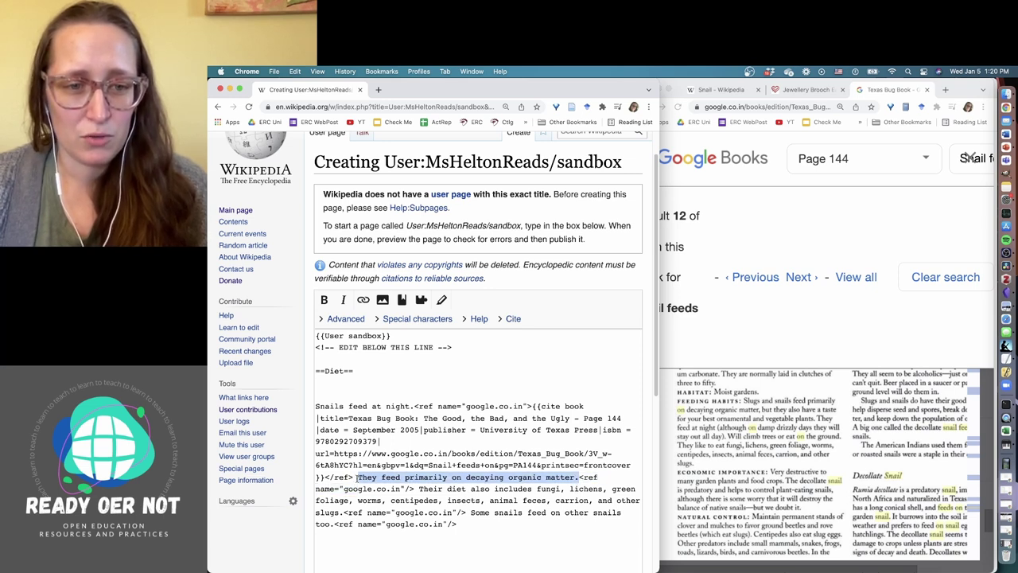
key(super+x)
drag(349, 405, 413, 406)
key(super+v)
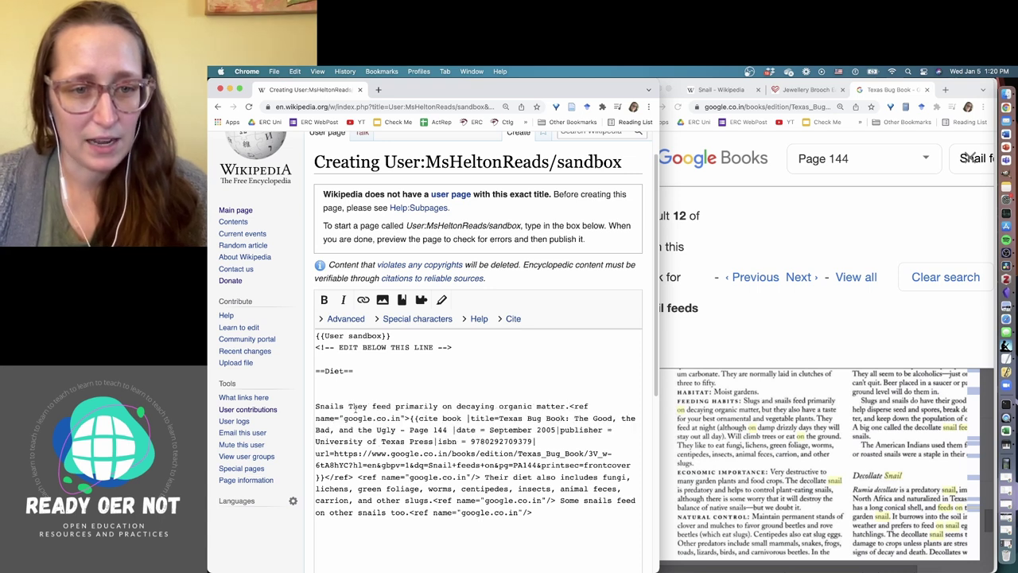
drag(348, 405, 367, 406)
key(BackSpace)
key(Delete)
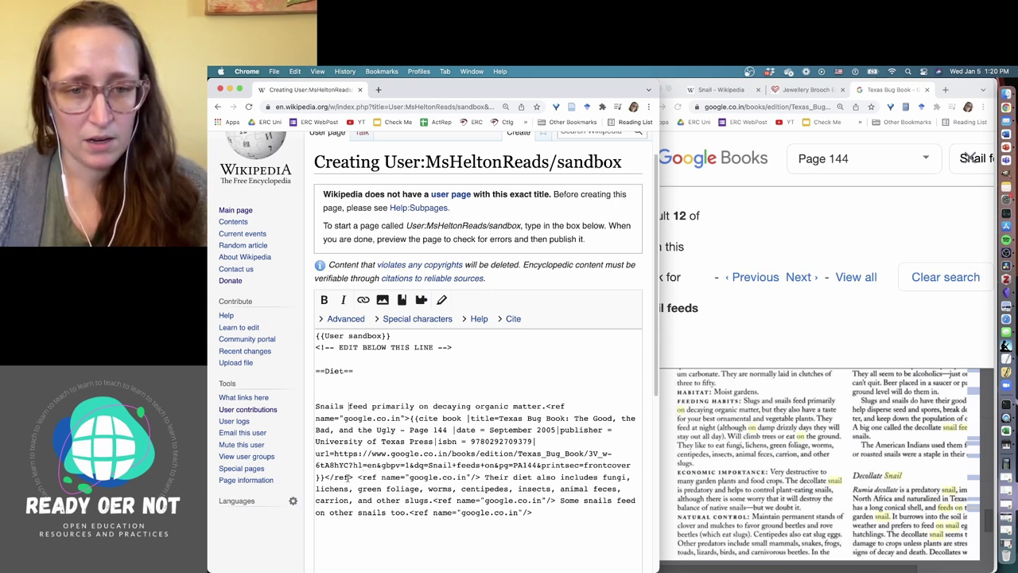
drag(357, 477, 481, 479)
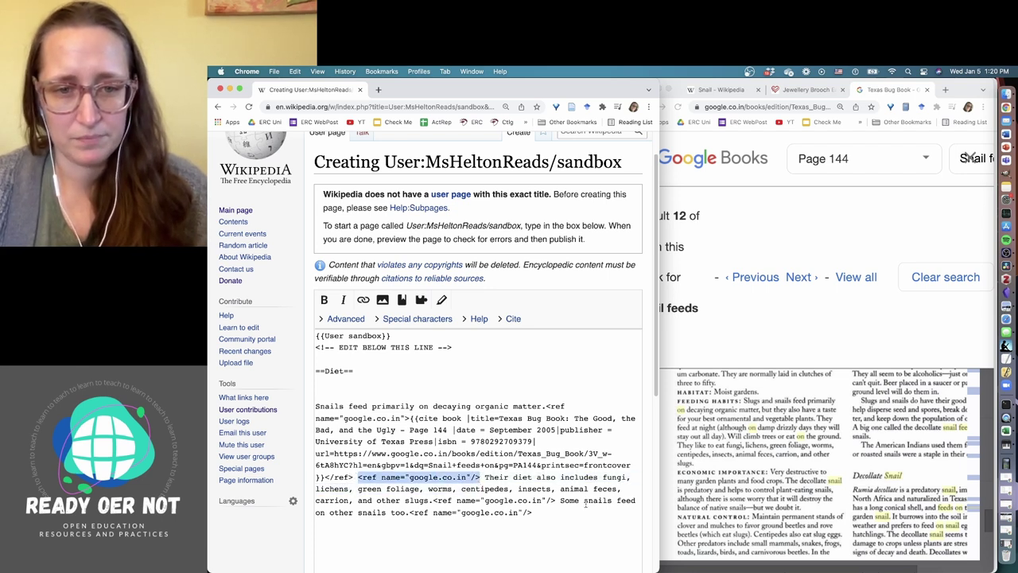
key(super+x)
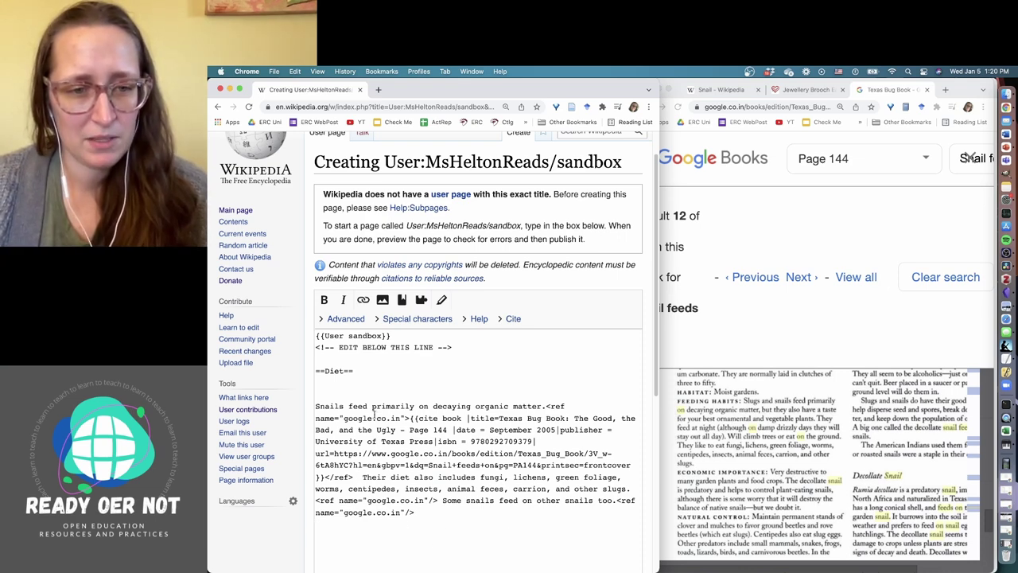
- Jump from reference 9 back to the live Diet paragraph, then select the draft's last reference tag
click(715, 89)
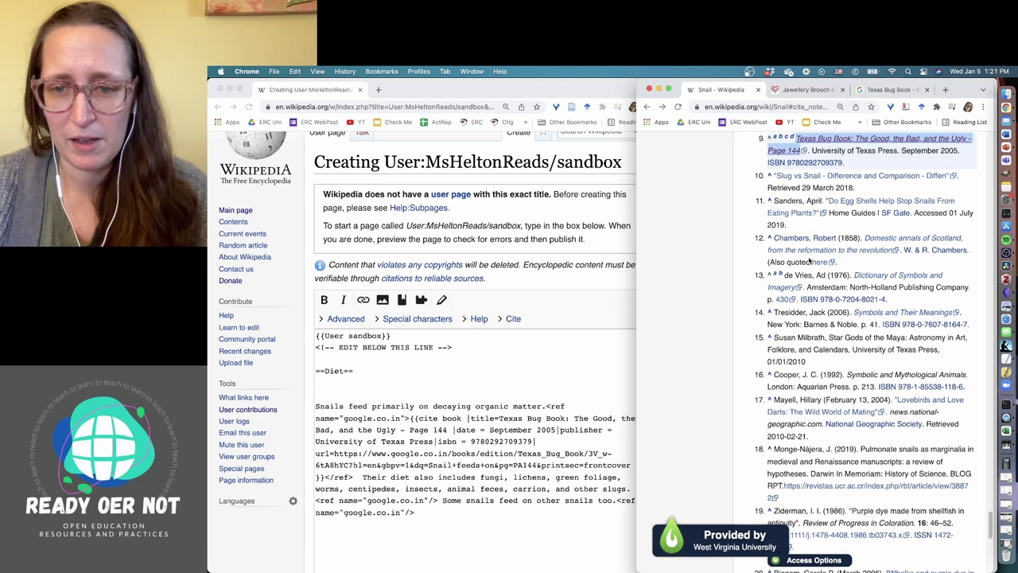
click(767, 140)
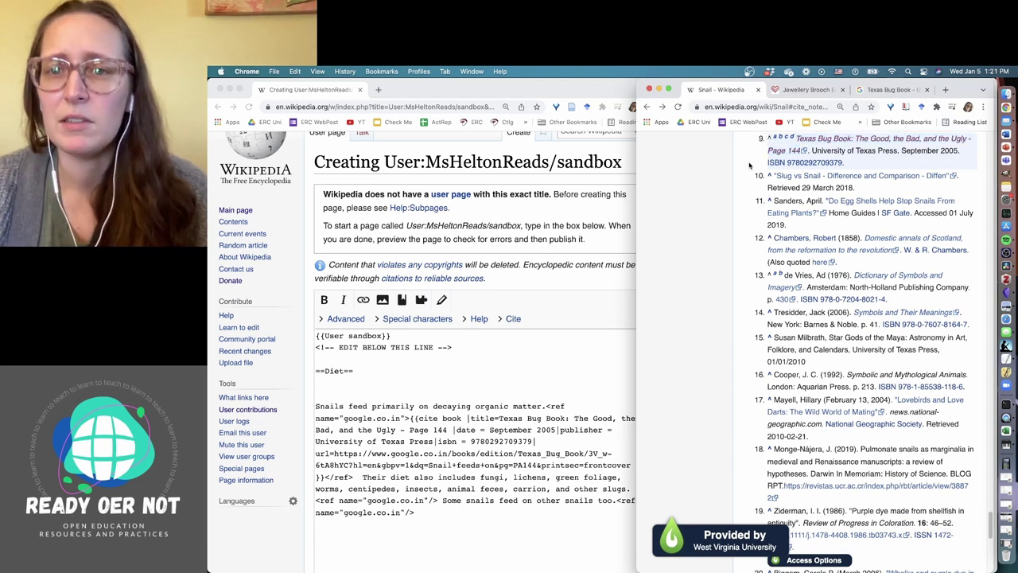
scroll(772, 147, up, 1)
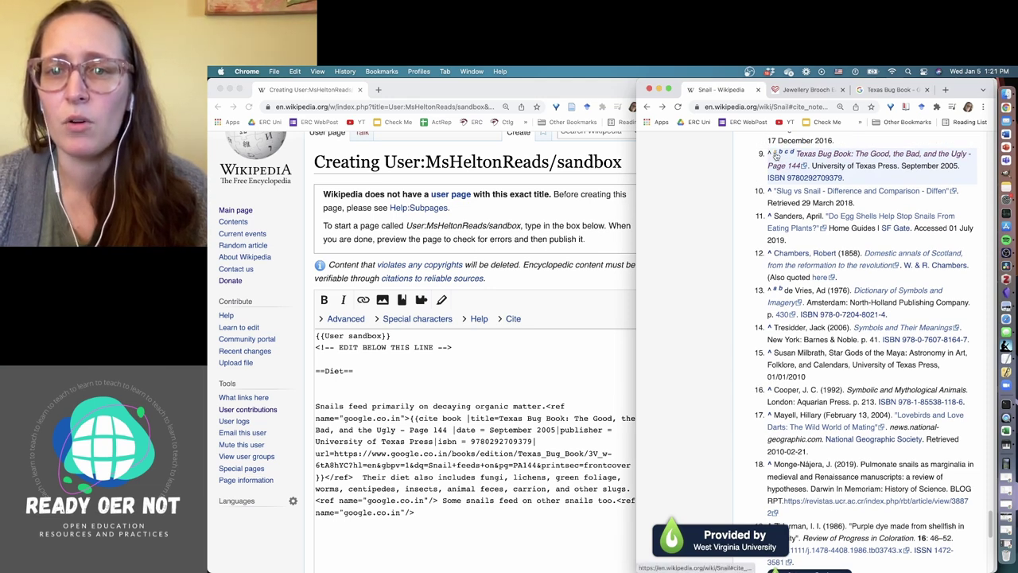
click(777, 153)
scroll(859, 397, down, 1)
scroll(858, 397, up, 3)
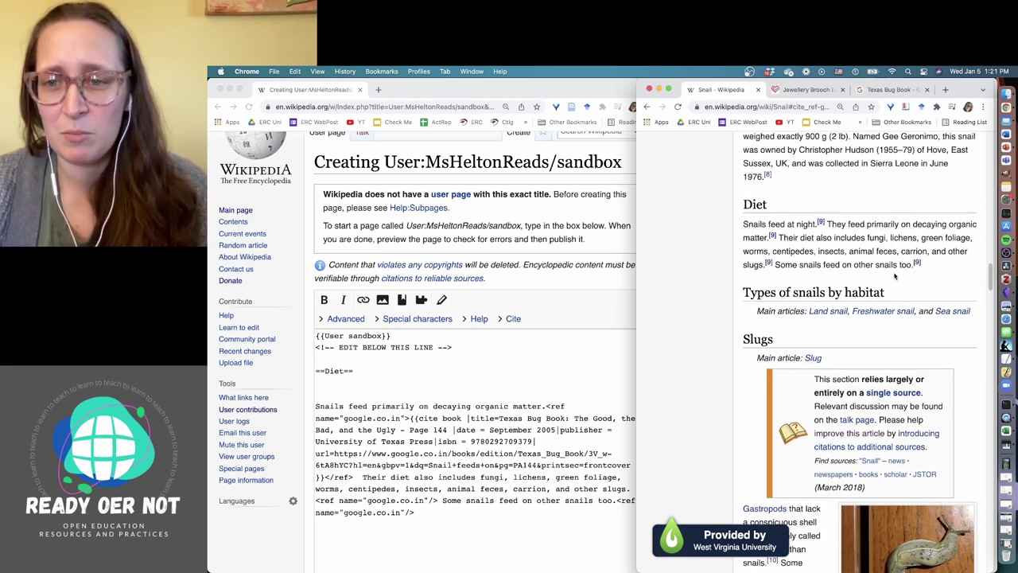
click(498, 505)
drag(423, 515, 617, 501)
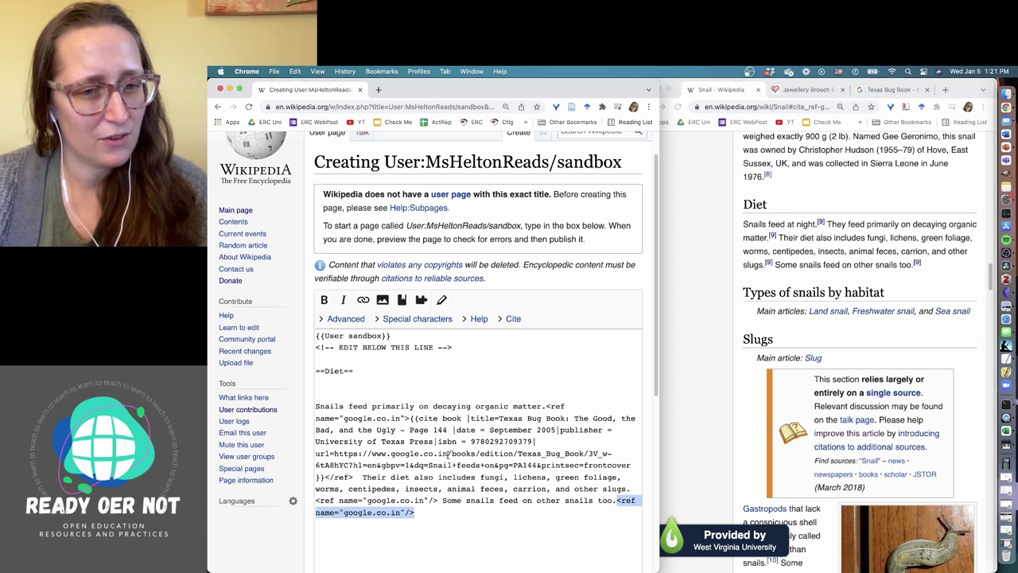
- Replace the period after 'organic matter' with a comma and check the Texas Bug Book page 144 source
drag(450, 453, 371, 454)
click(505, 534)
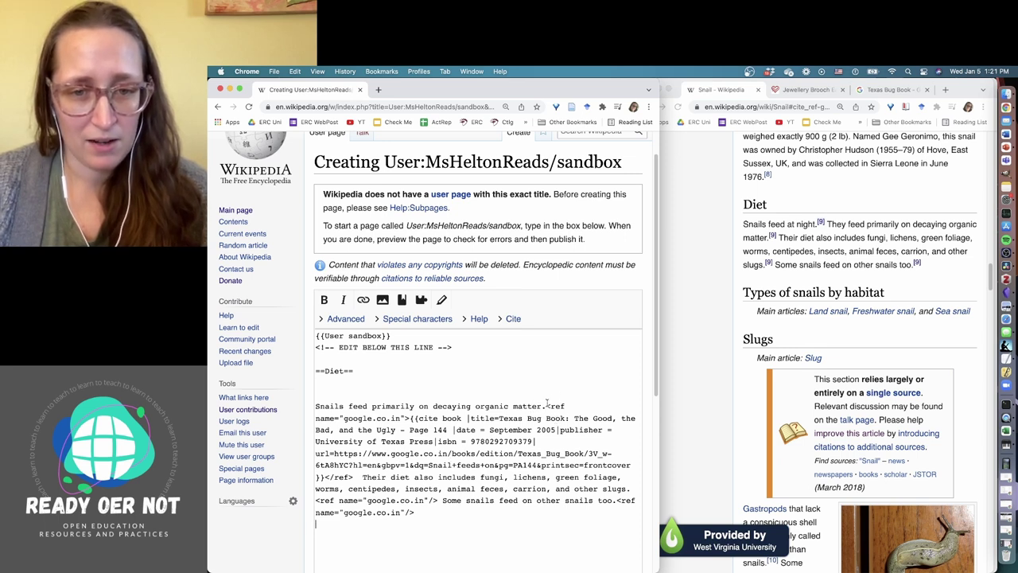
key(BackSpace)
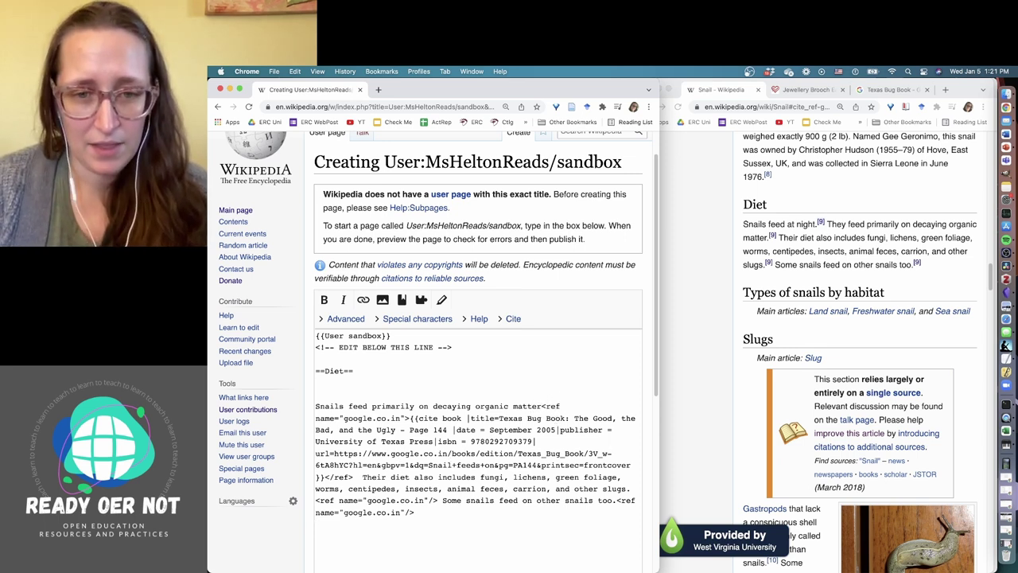
text(,)
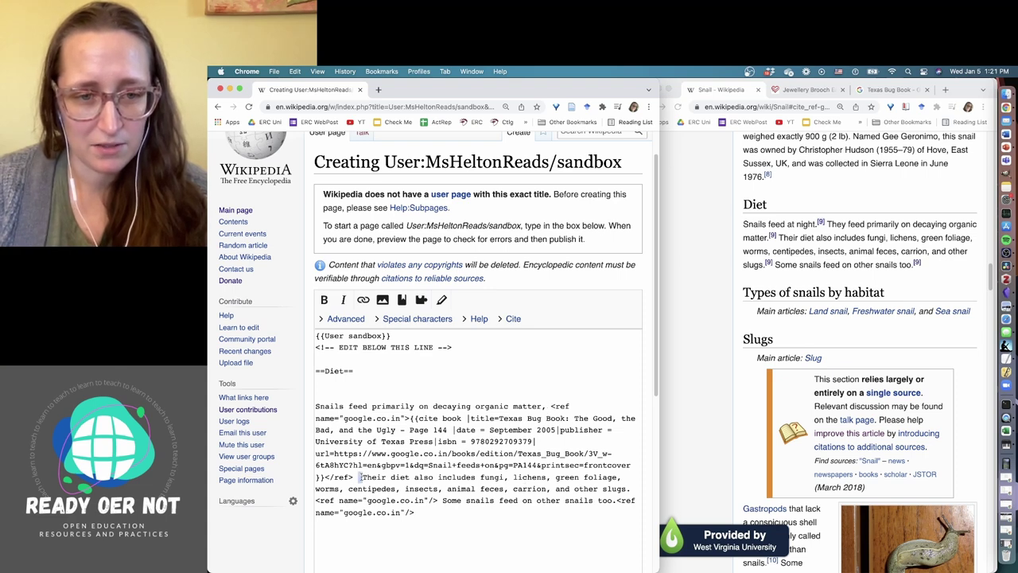
drag(359, 477, 631, 484)
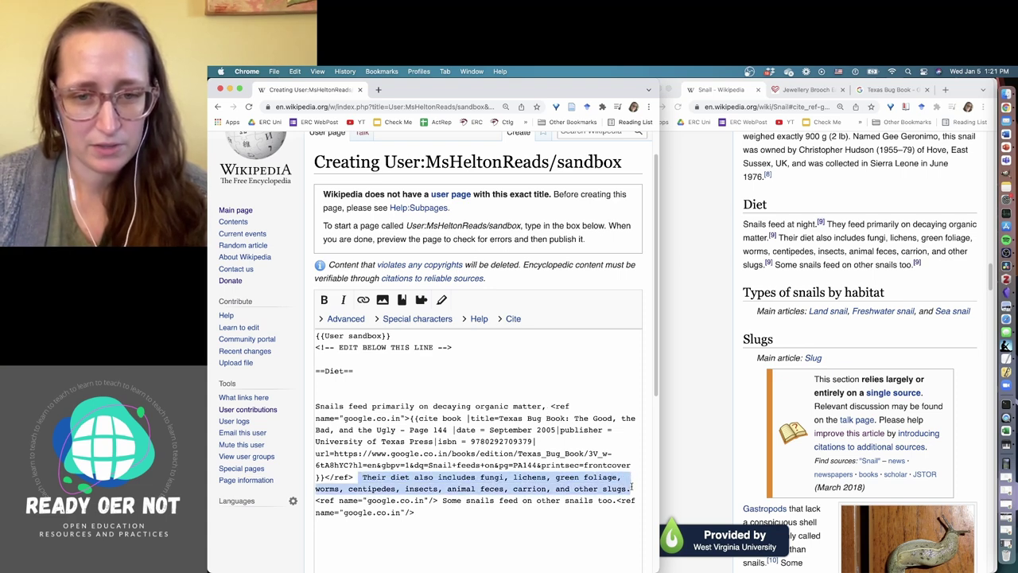
click(867, 89)
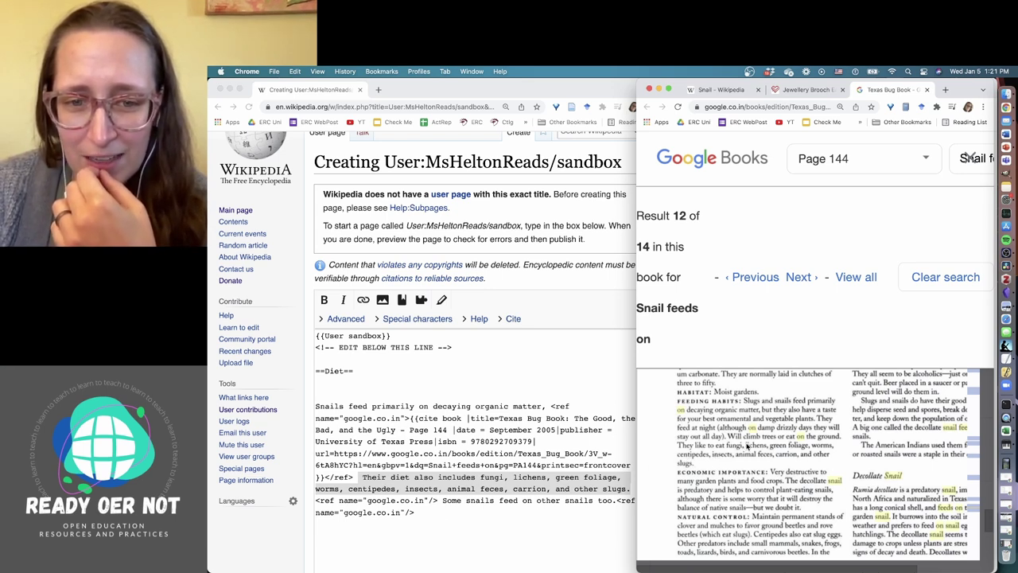
click(561, 556)
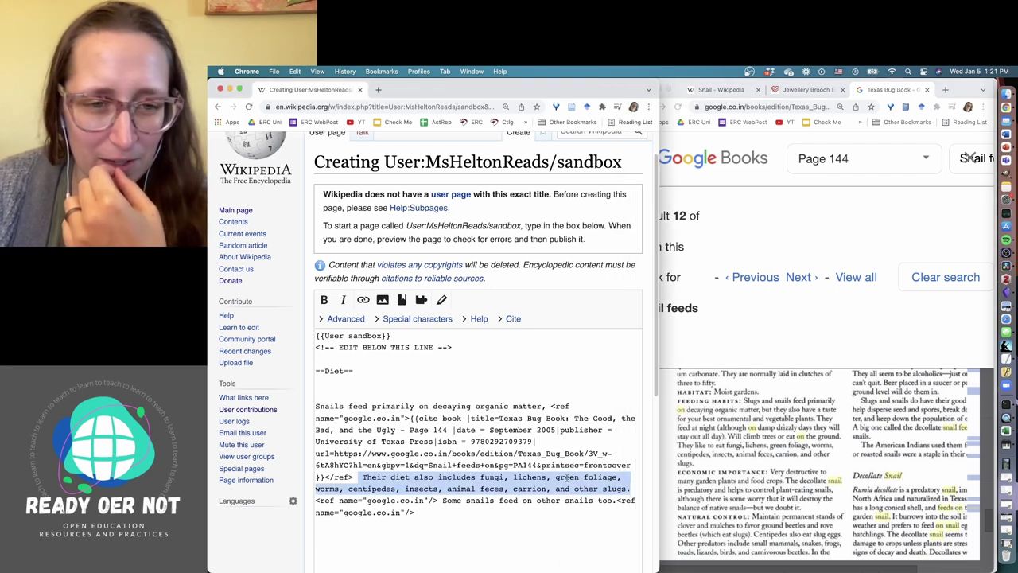
- Extend the sentence with 'but they also eat plant matter, fungi, and insects.'
click(551, 407)
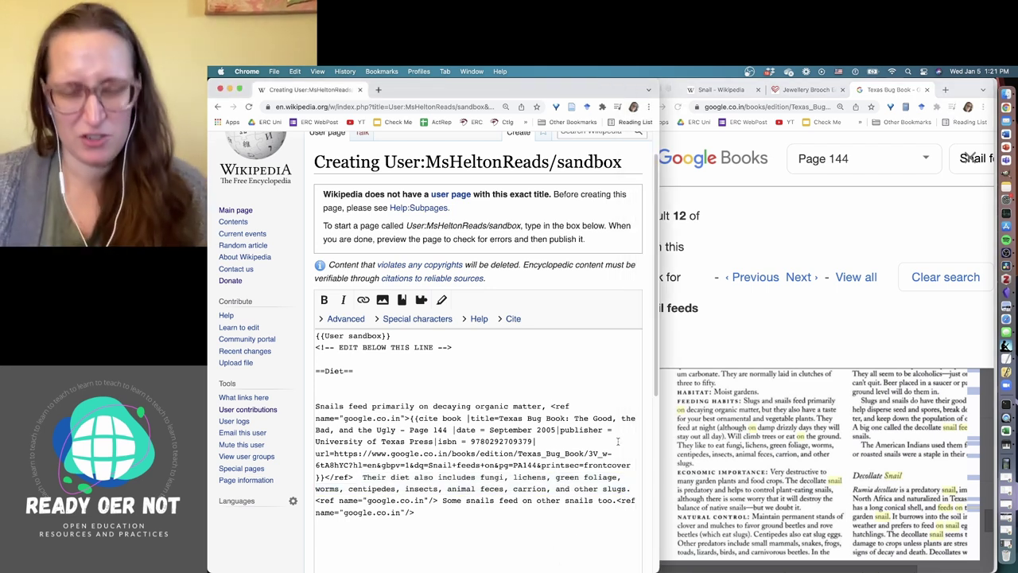
text(but they also e)
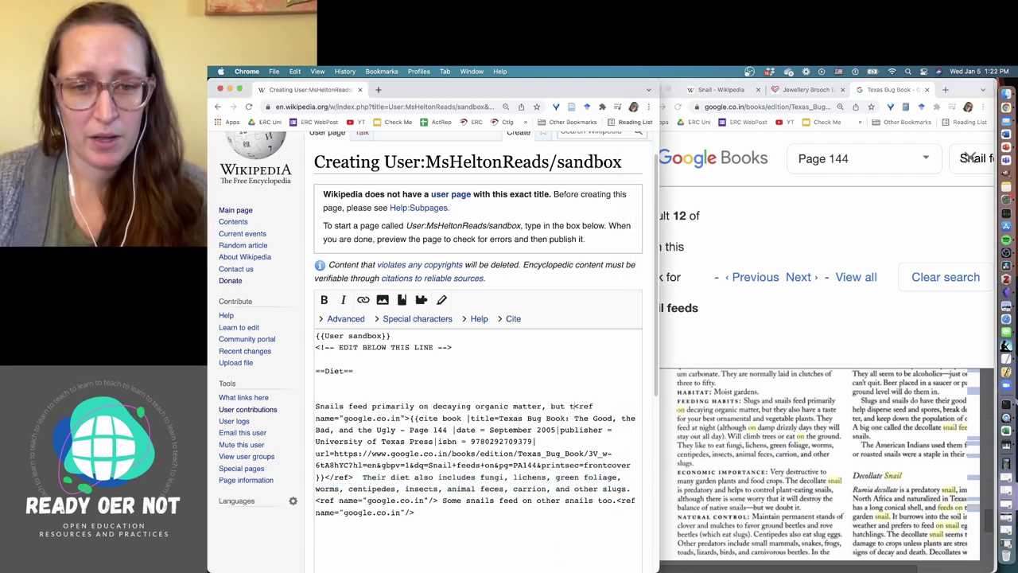
text(at)
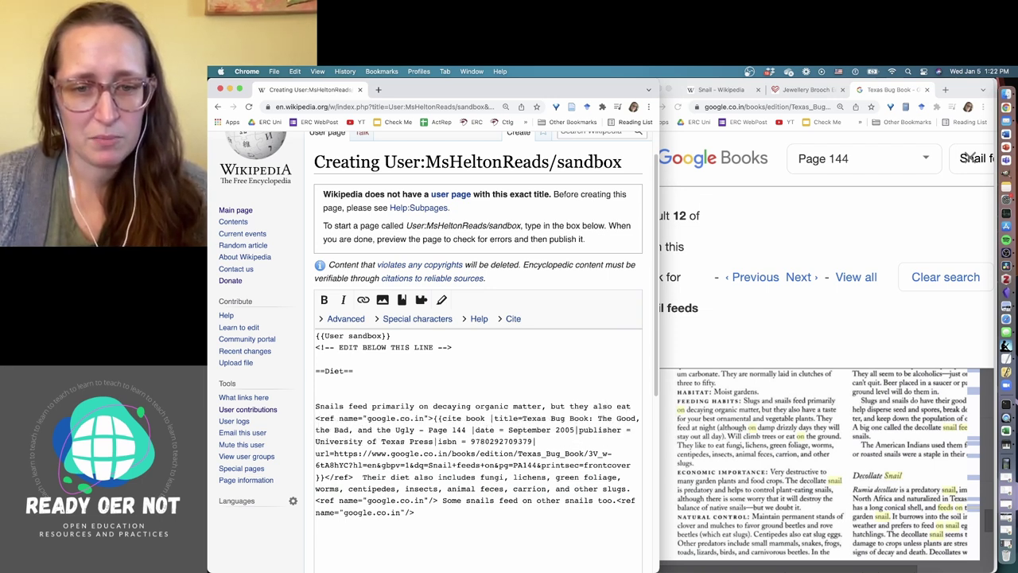
text(plant matter, fungi, and )
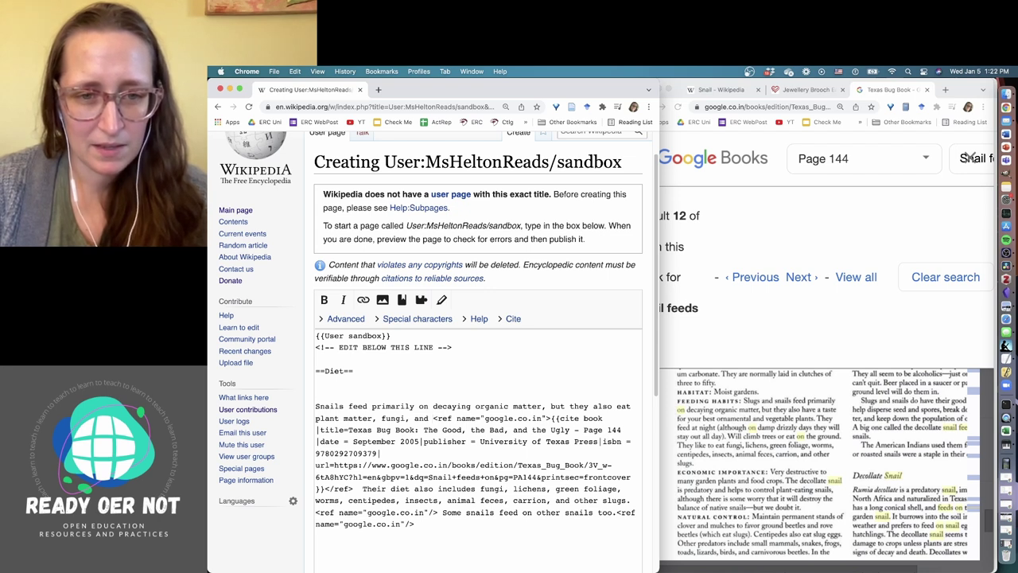
text(insect.)
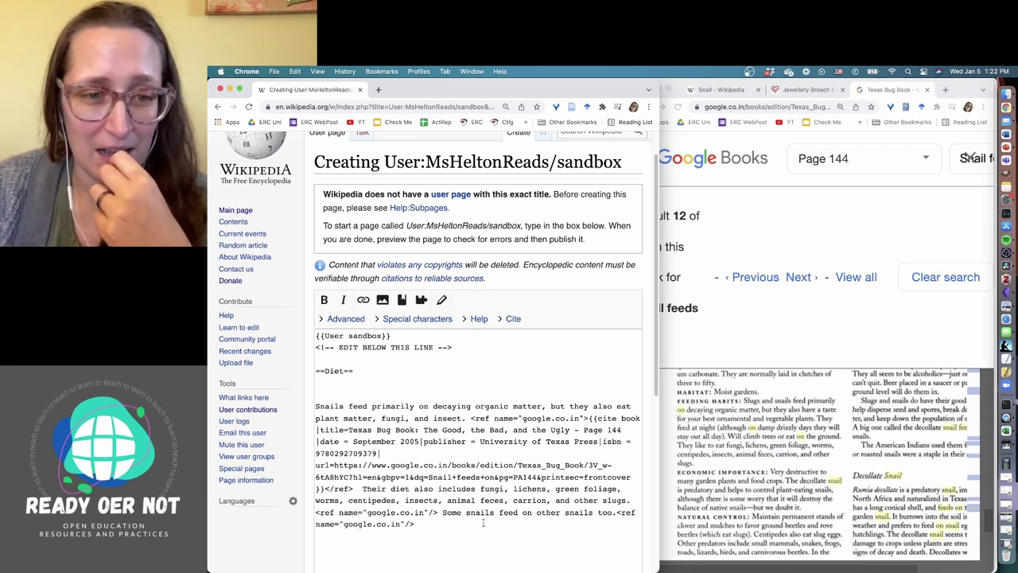
click(460, 419)
text(s)
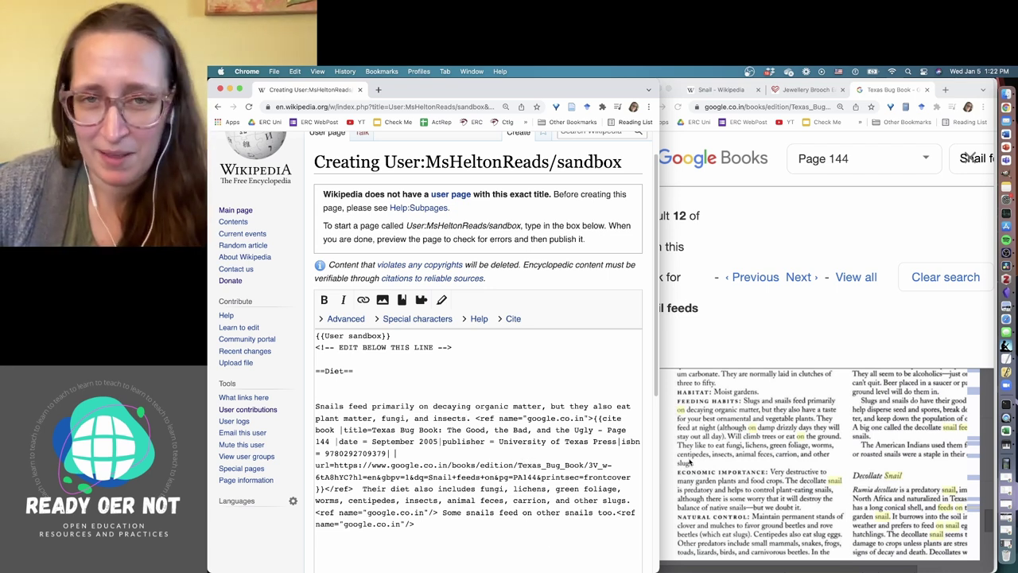
- In a new tab, search Google for Encyclopedia Britannica and go to britannica.com
click(830, 229)
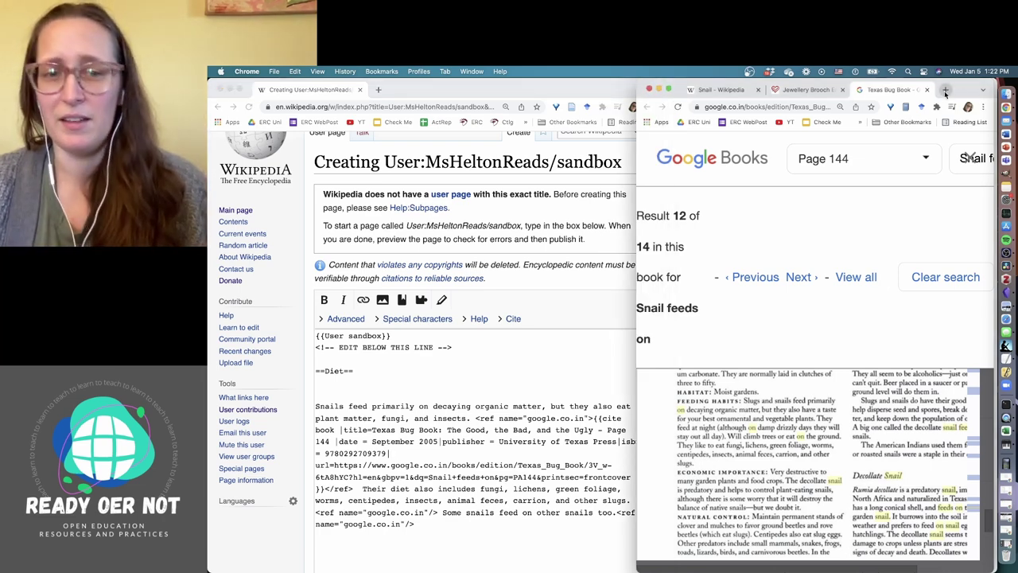
click(945, 90)
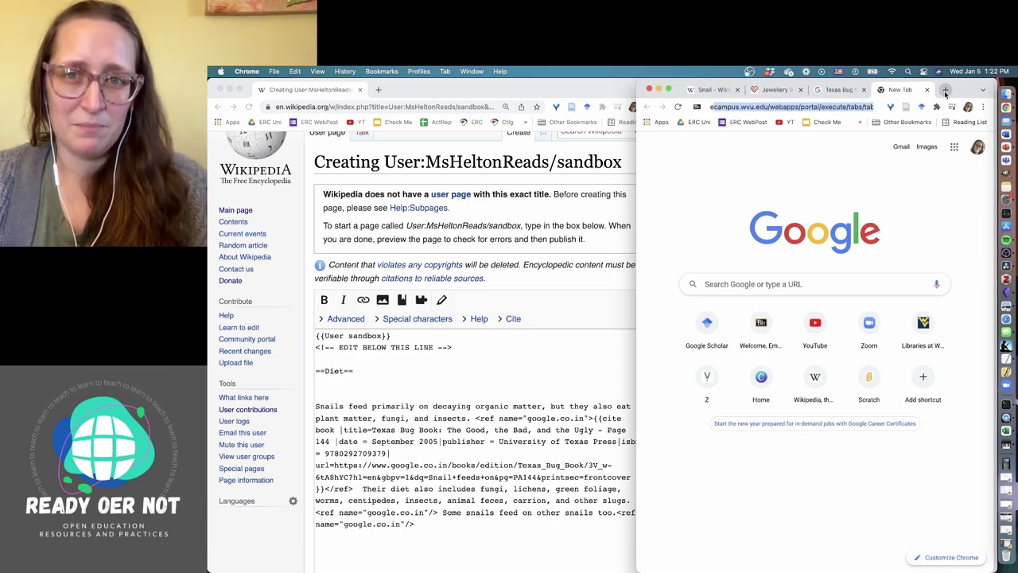
text(encylo)
key(Down)
key(Down)
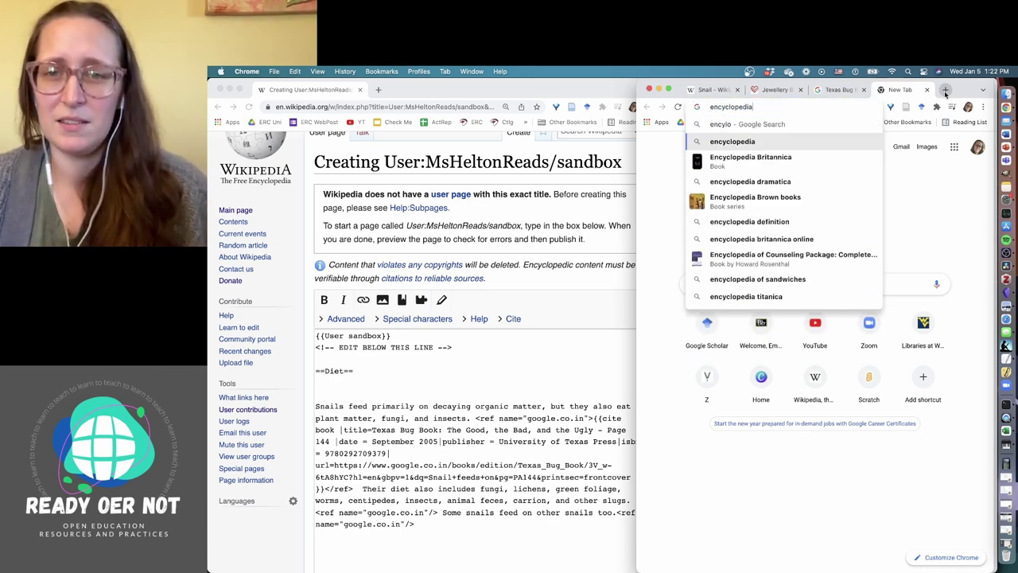
key(Return)
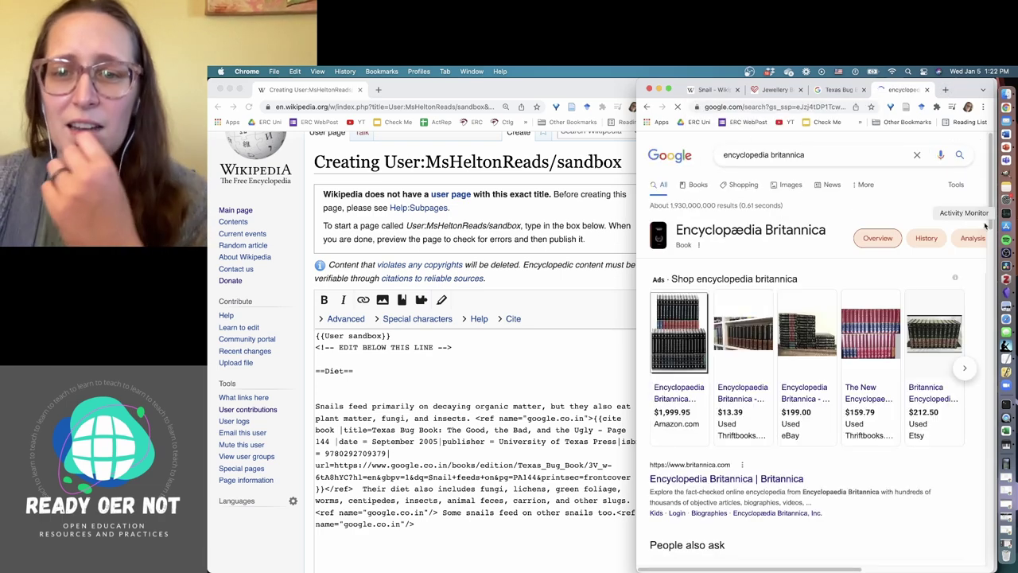
scroll(807, 383, down, 2)
scroll(807, 382, down, 2)
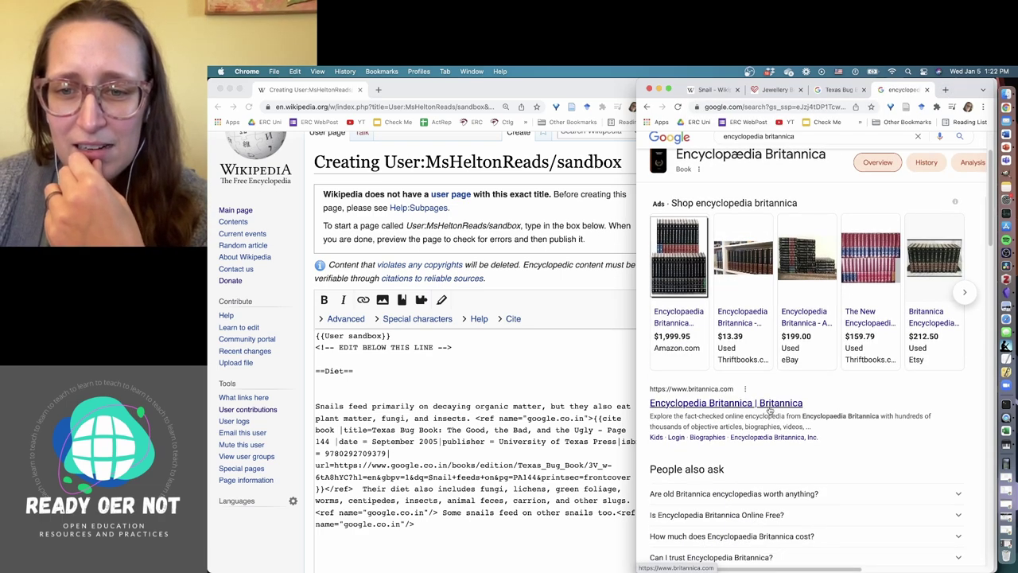
click(705, 403)
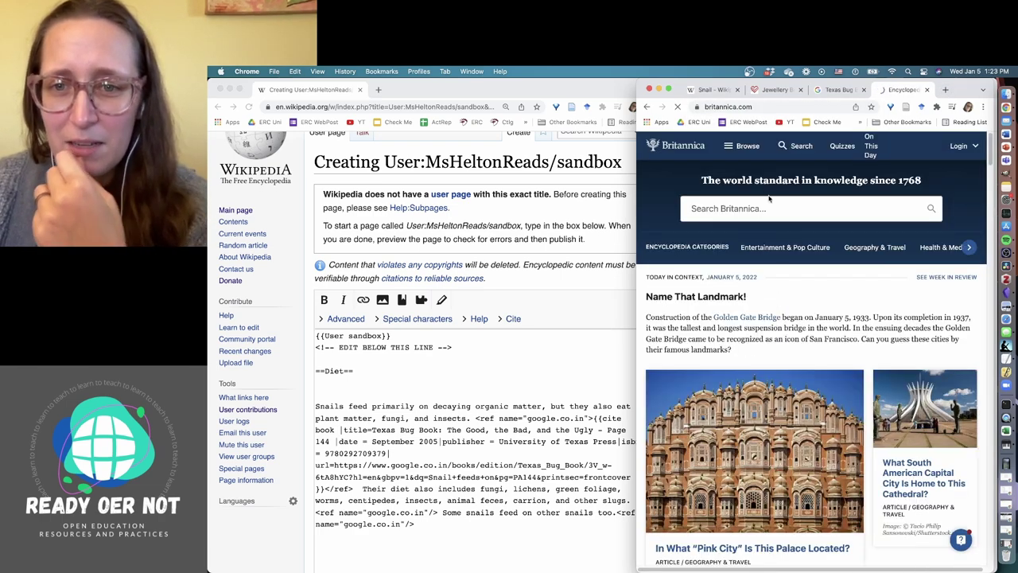
- Search Britannica for 'snails', open the snail (mollusk) article, and start a new tab
click(795, 209)
text(snails)
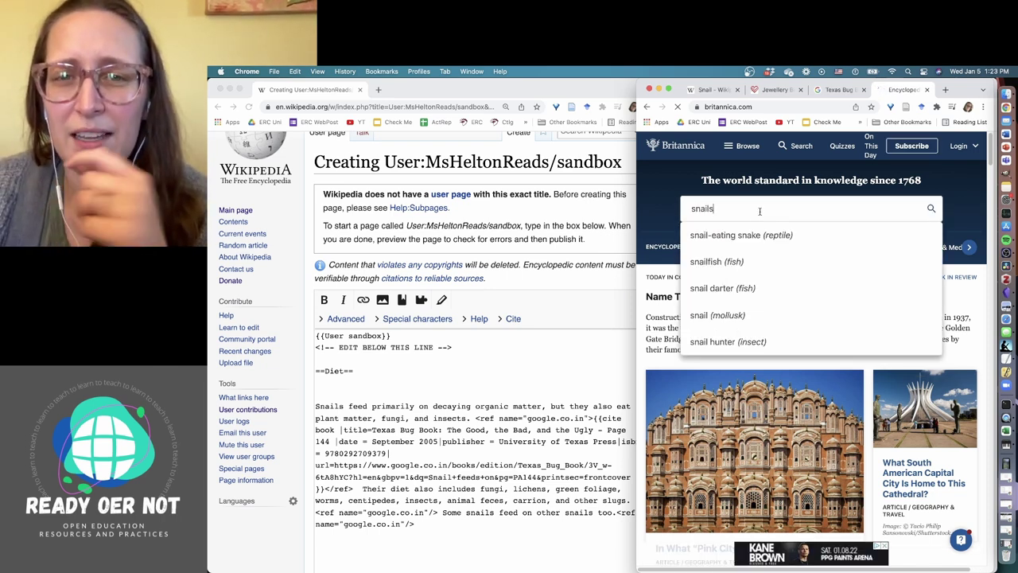
key(Return)
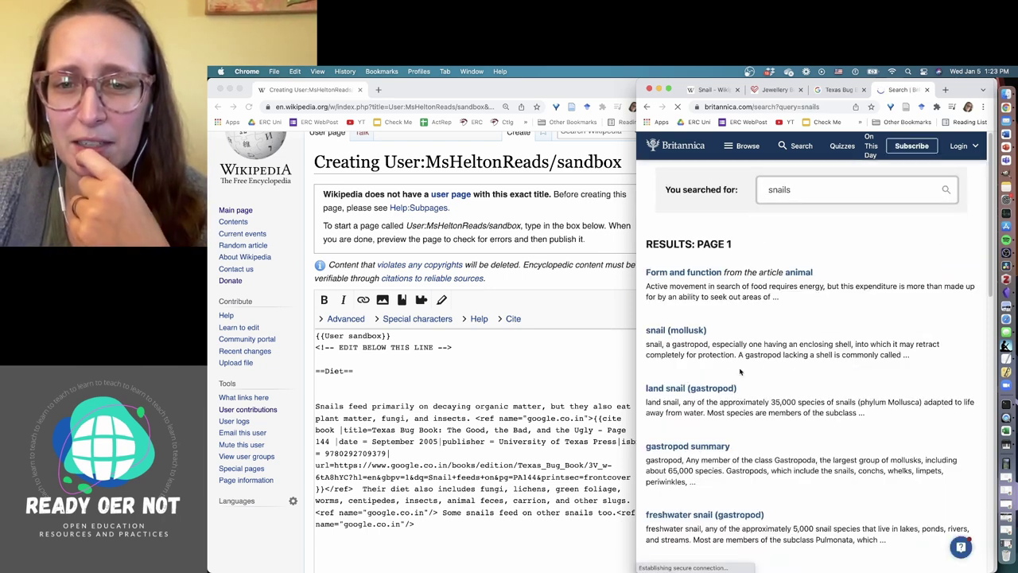
click(688, 334)
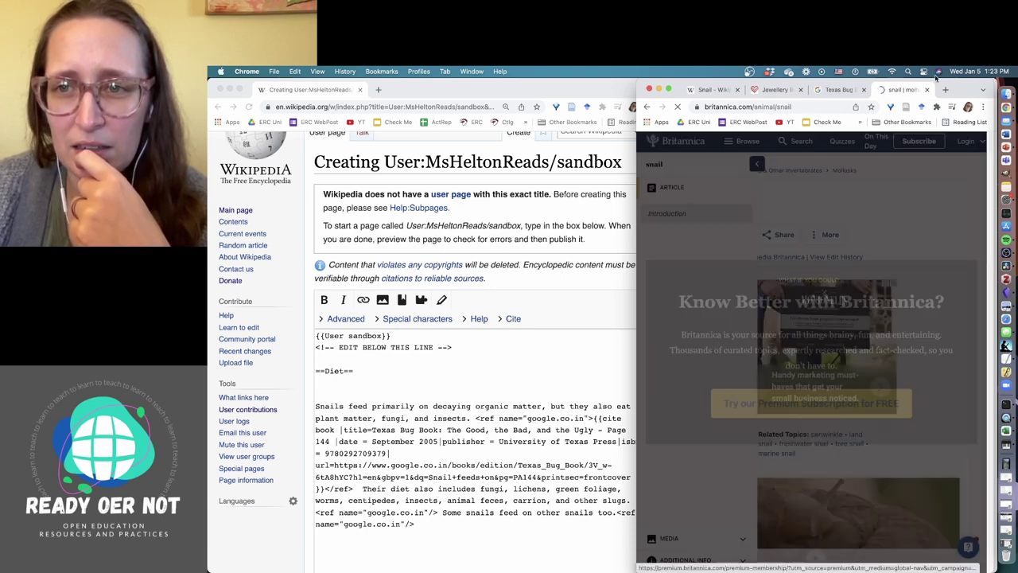
click(944, 89)
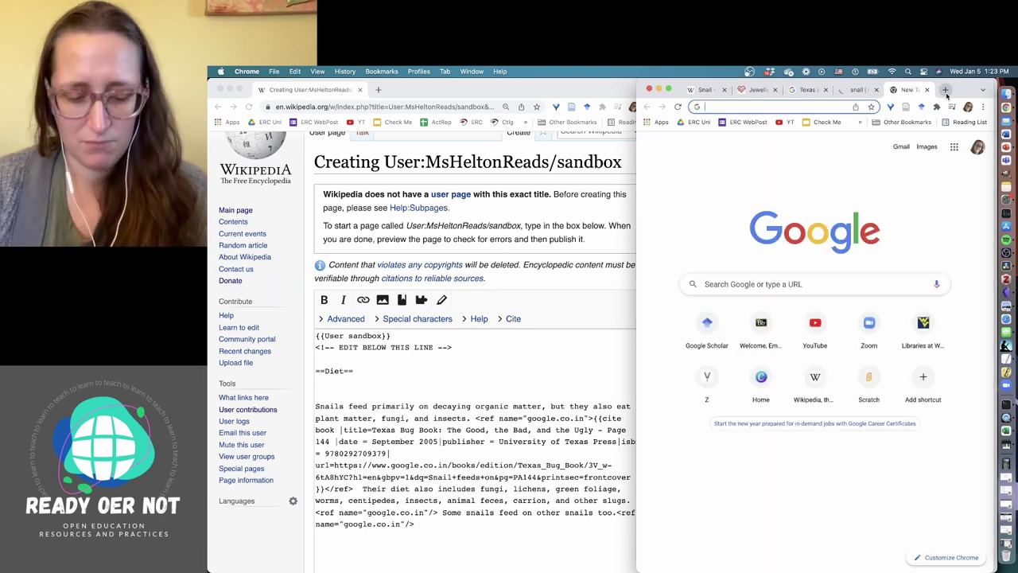
- Search Google for 'what do snails eat' and open the NHM 'A Microscopic Look at Snail Jaws' article
text(what do n)
key(BackSpace)
text(snails eat)
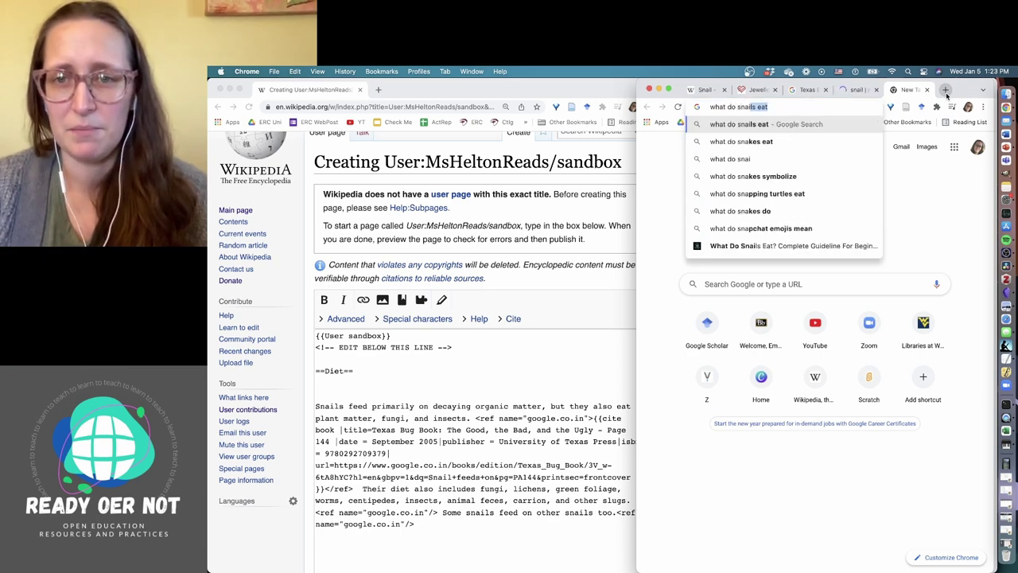
key(Return)
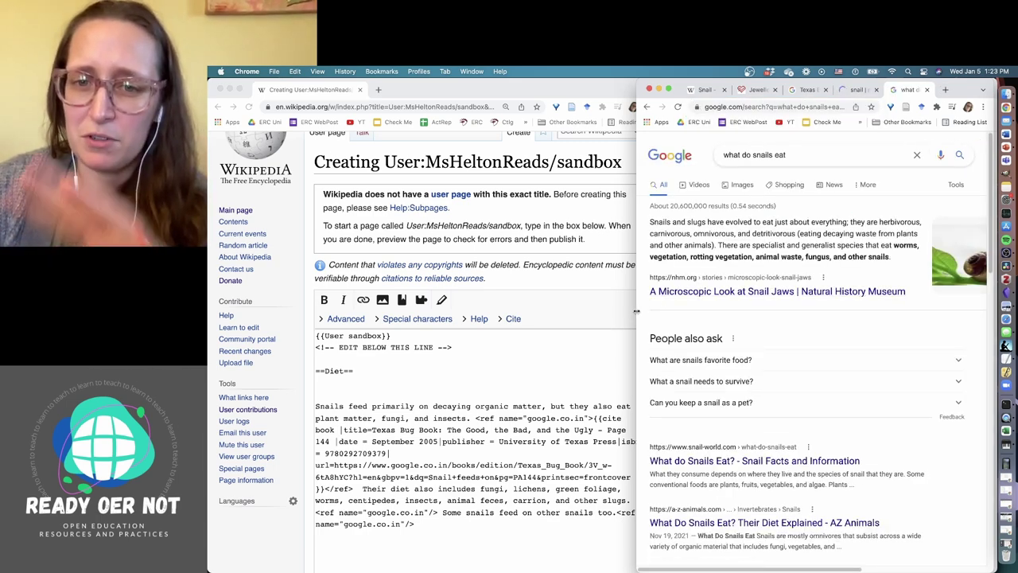
drag(636, 314, 479, 322)
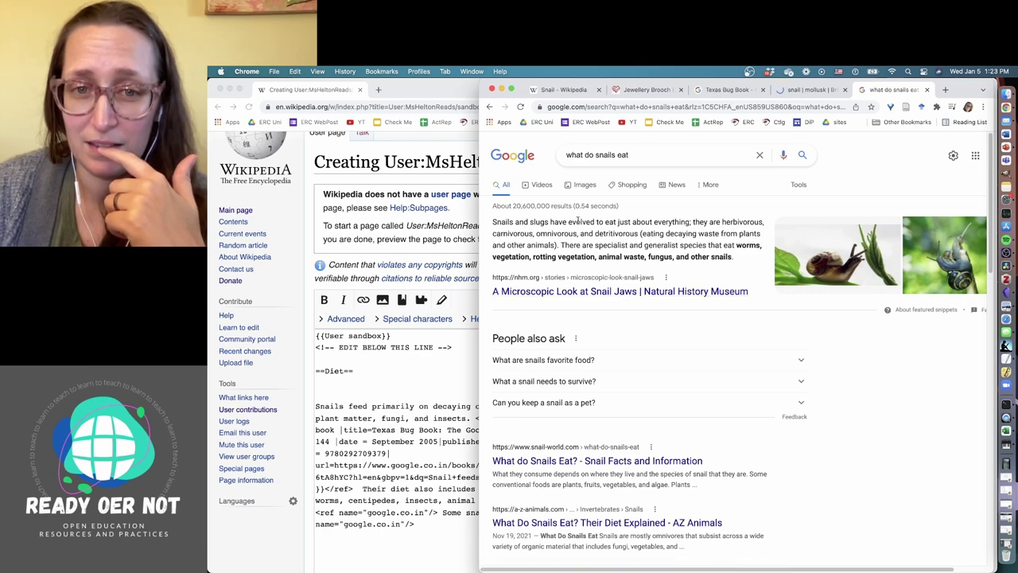
click(586, 291)
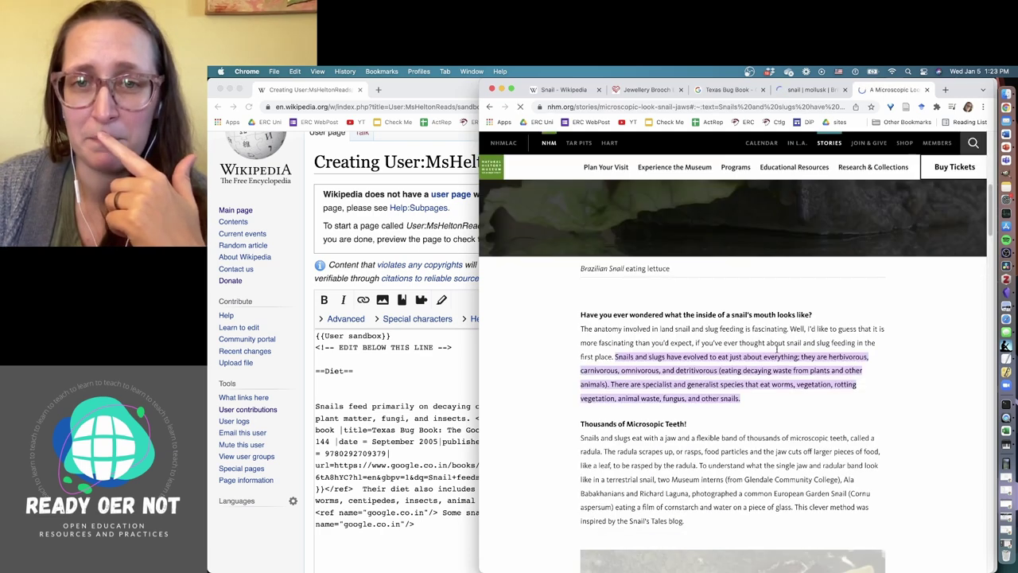
- Highlight the article's sentence on what snails and slugs eat, then return to the sandbox draft
scroll(912, 370, up, 5)
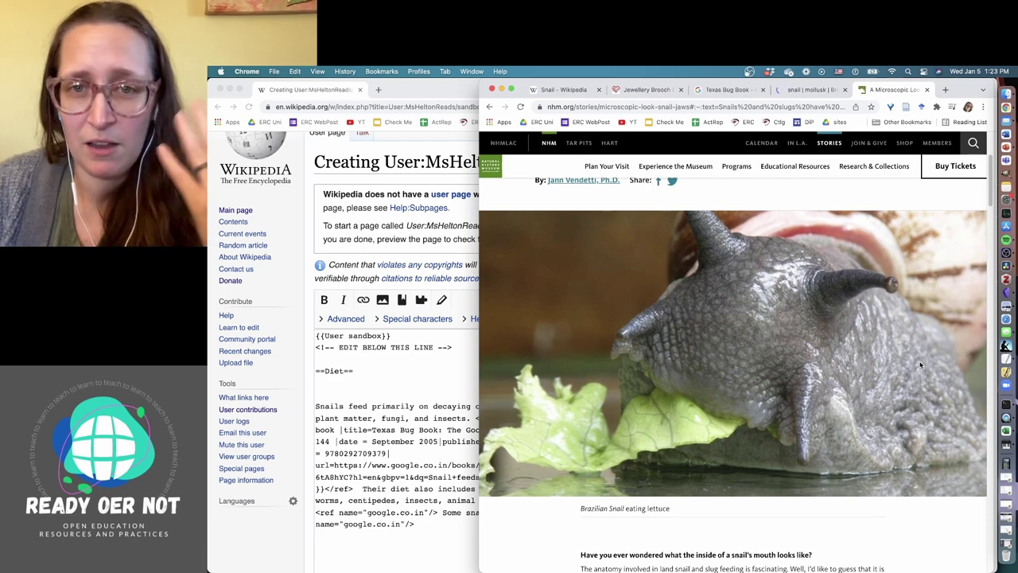
scroll(920, 365, up, 4)
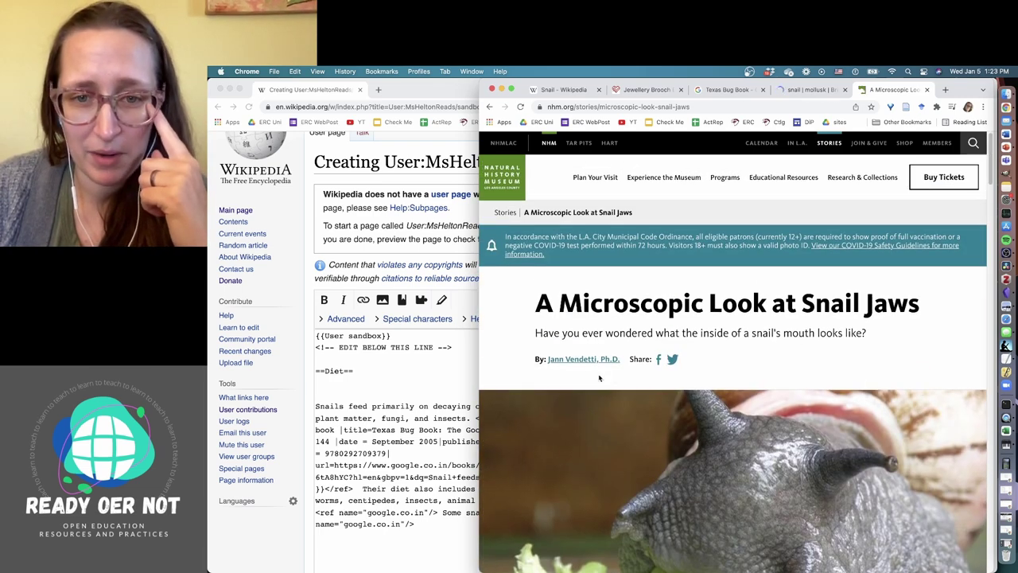
scroll(788, 369, down, 1)
scroll(789, 369, down, 10)
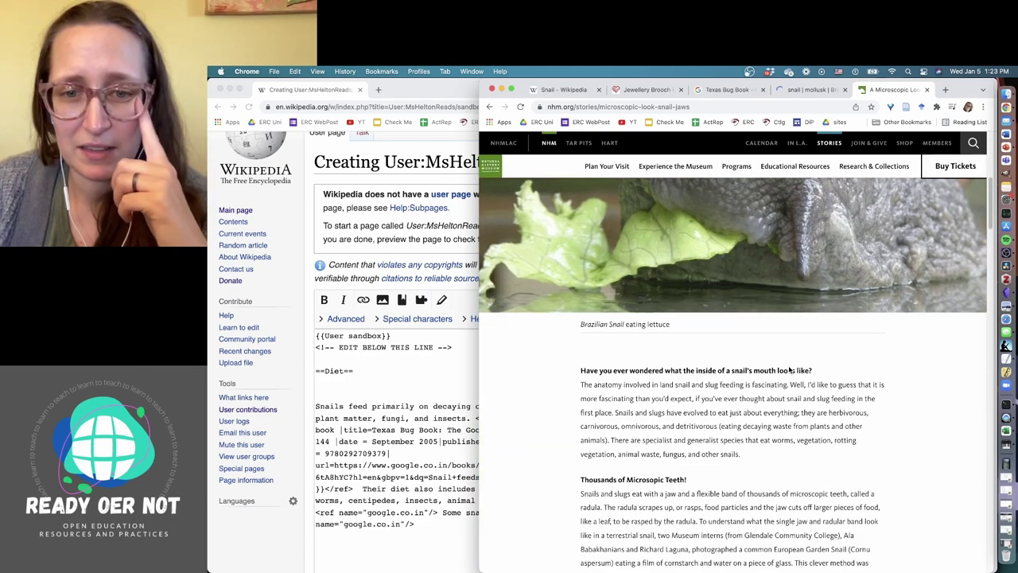
scroll(788, 365, down, 3)
scroll(788, 365, up, 3)
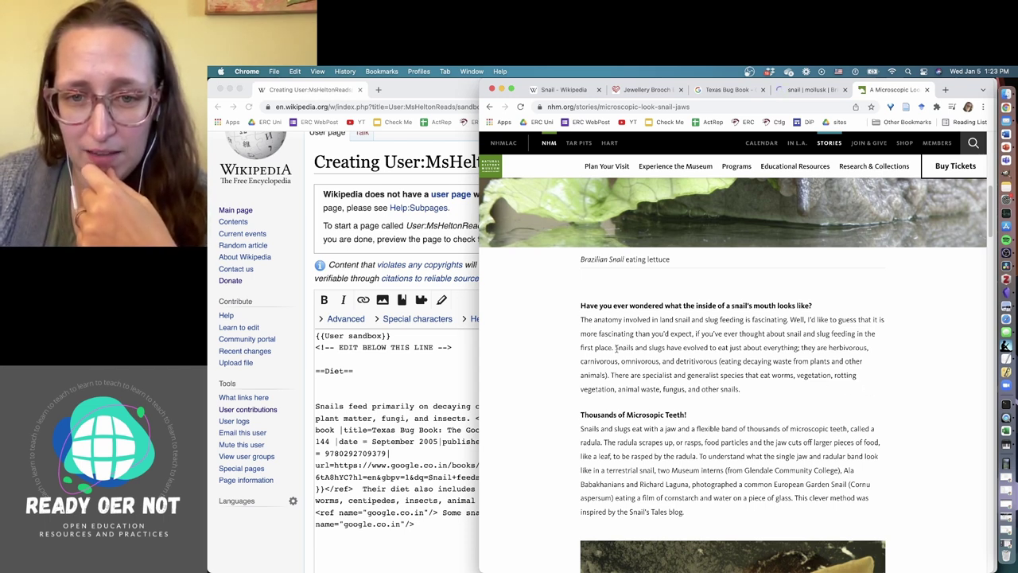
drag(615, 348, 879, 392)
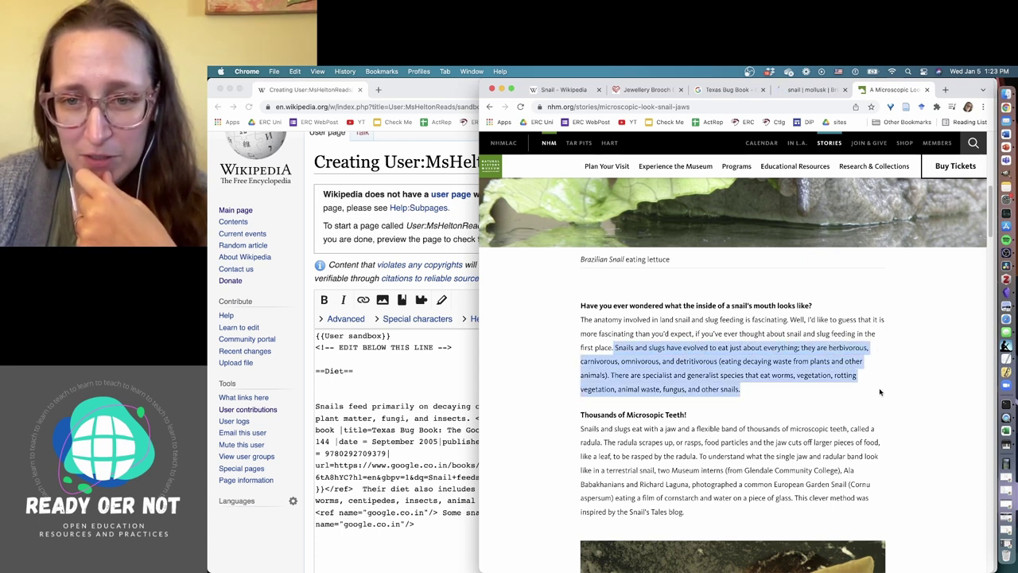
click(417, 524)
click(407, 454)
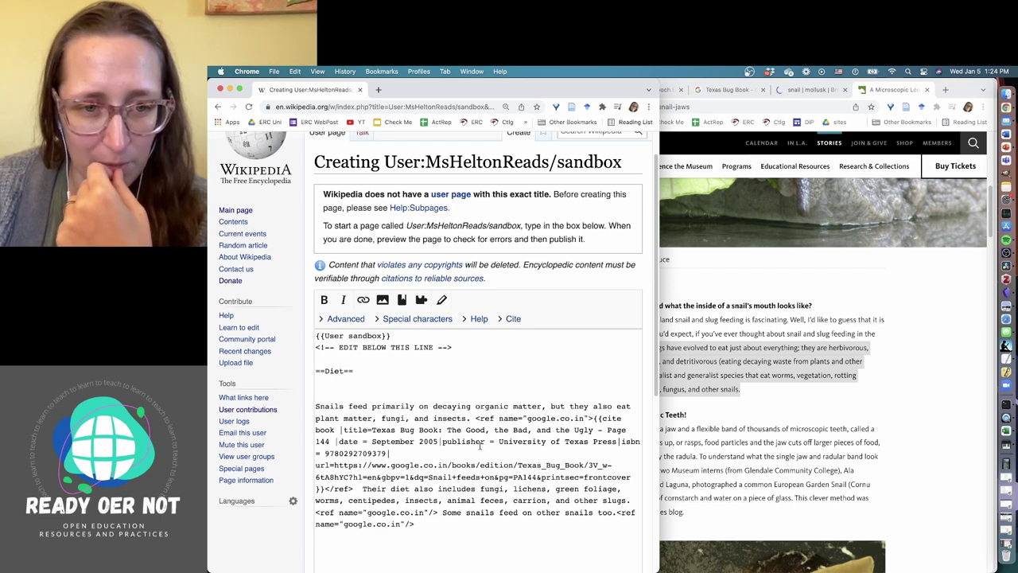
- Delete the fungi-lichens and snails-eating-snails sentences that follow the first citation
drag(360, 489, 640, 525)
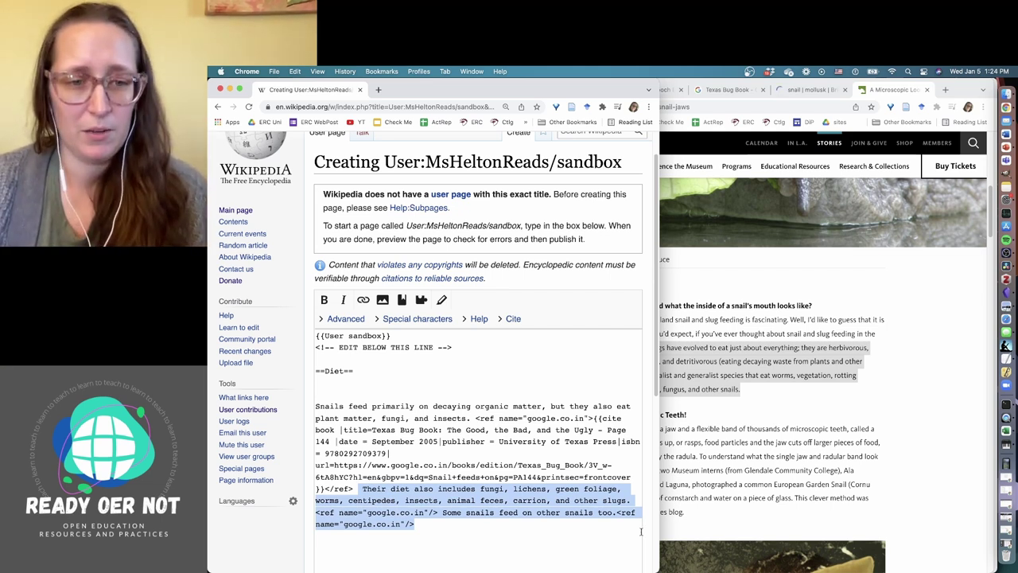
key(BackSpace)
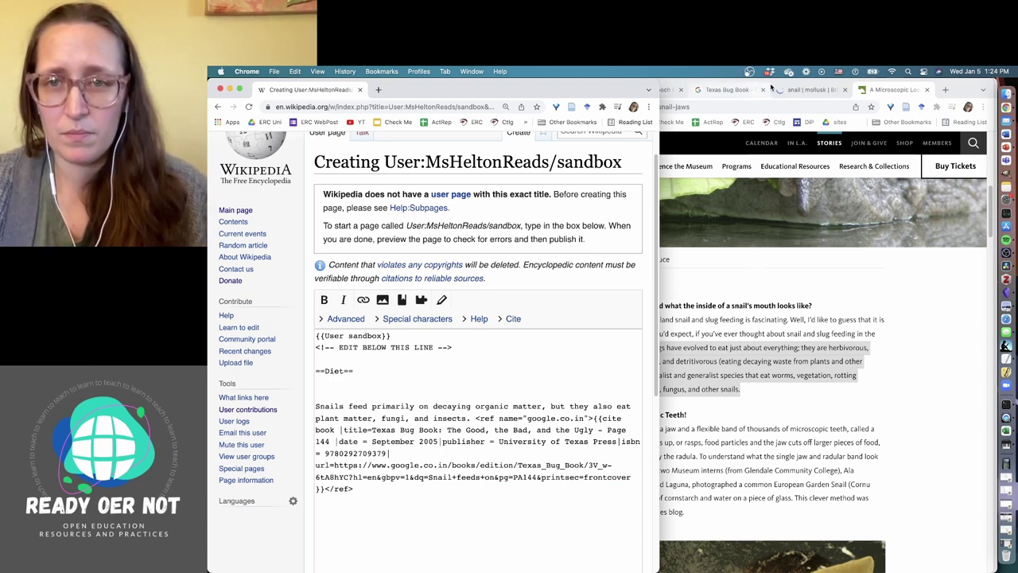
drag(770, 85, 871, 72)
- Add 'Snails eating habits vary widely, with some being generalists and some being specialist feeders.'
click(401, 488)
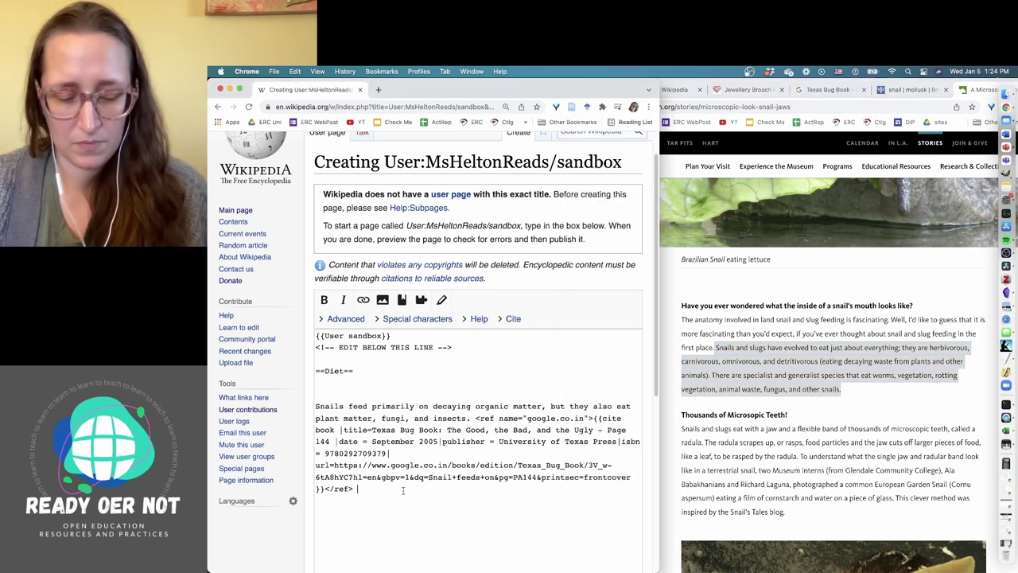
text(Snails )
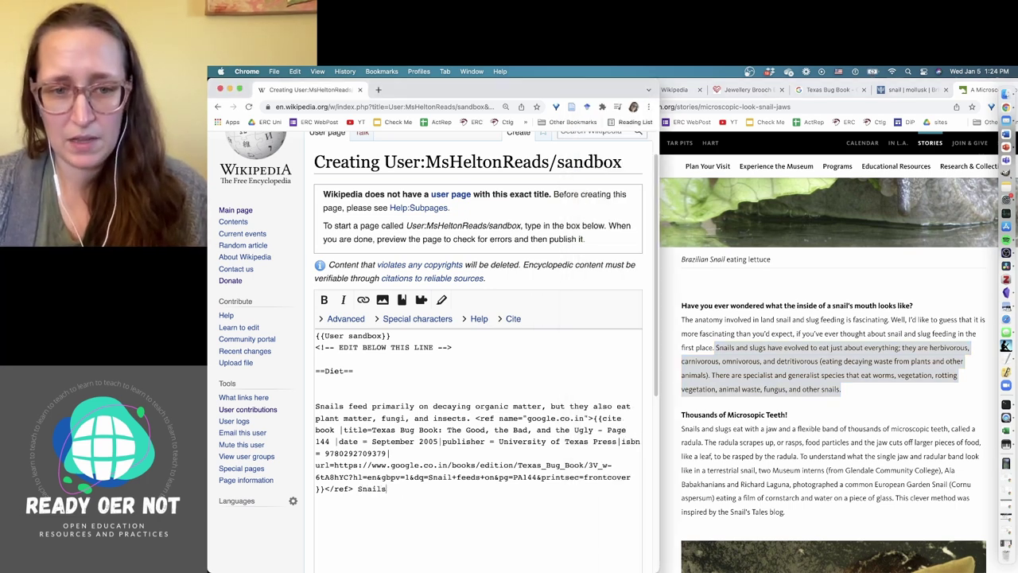
text(eatin)
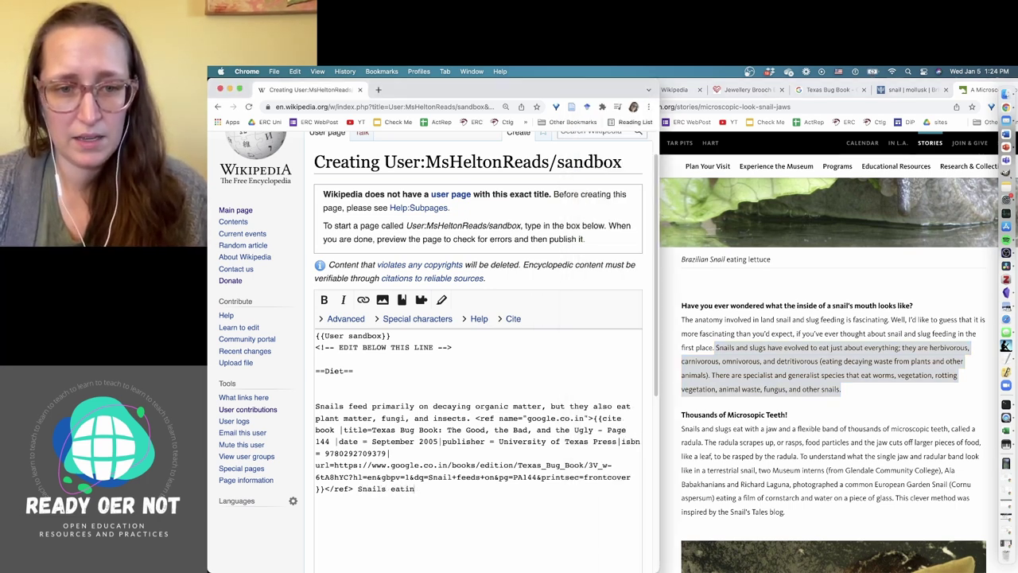
text(g habits vary wi)
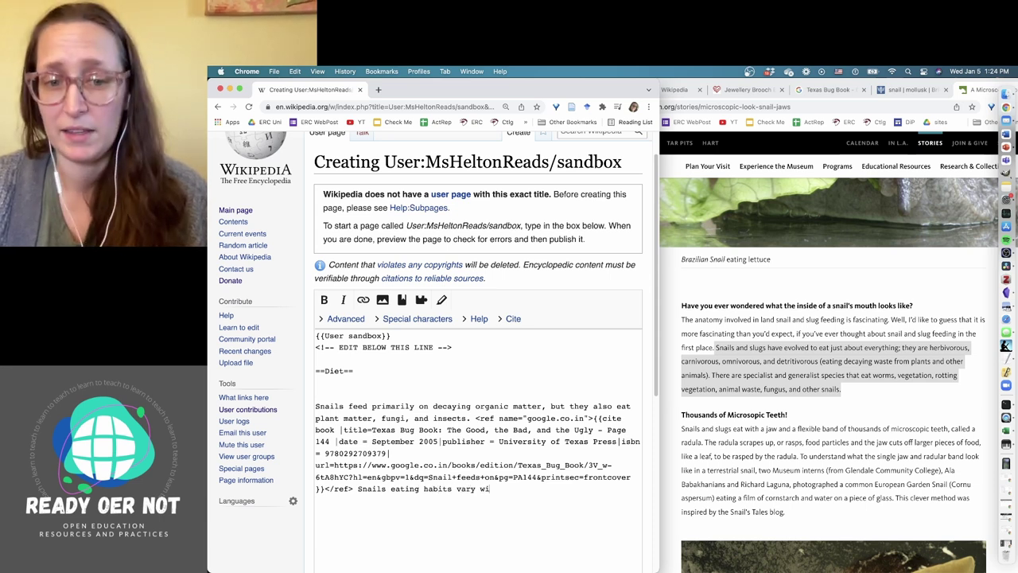
text(dely, )
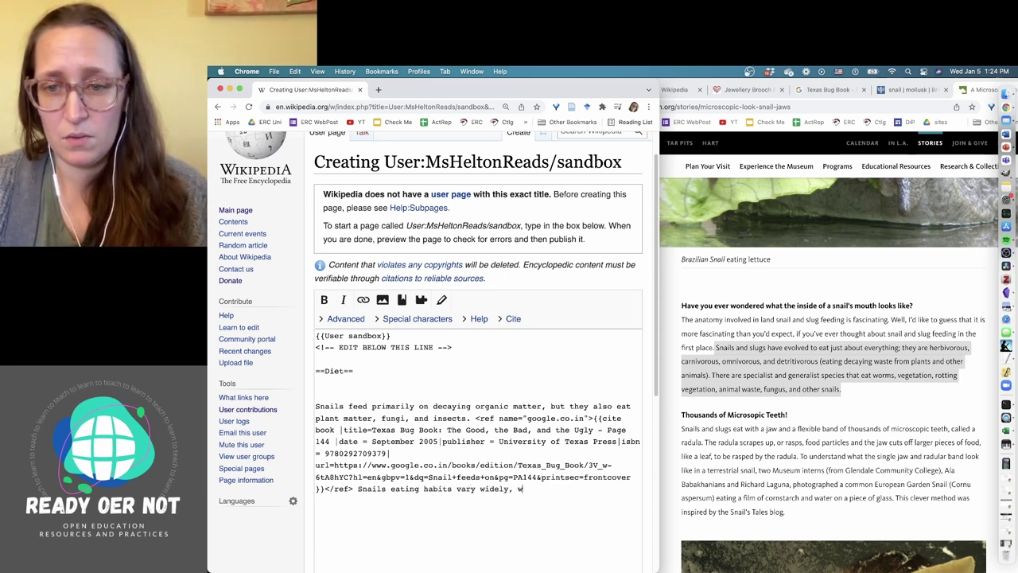
text(with some b)
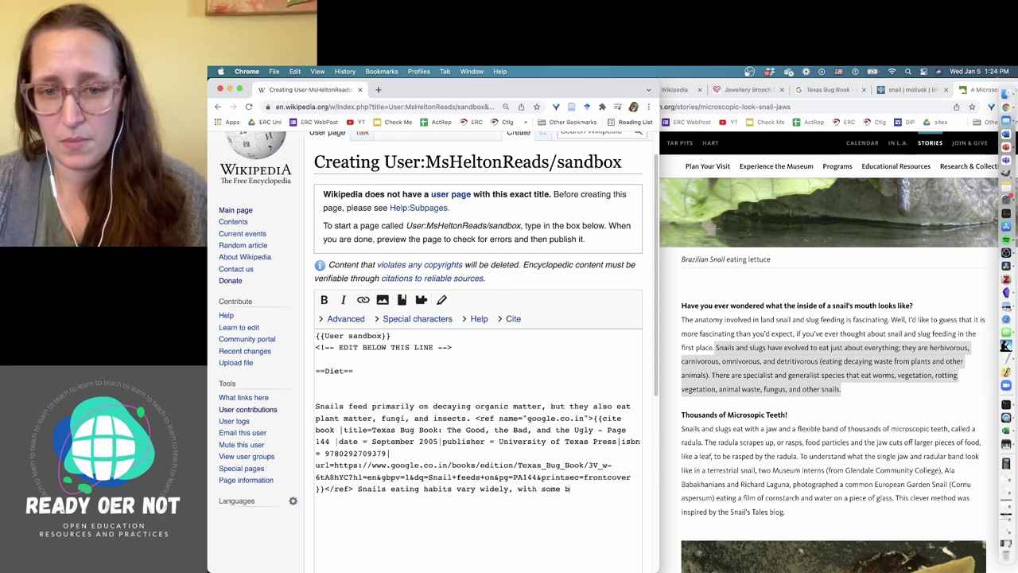
text(eing gene)
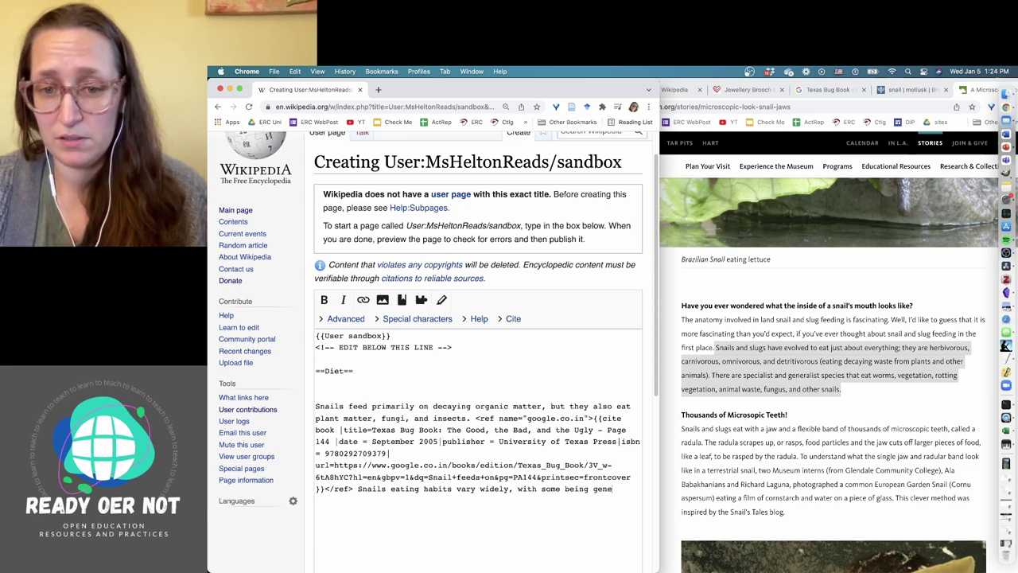
text(ralistt and some being special)
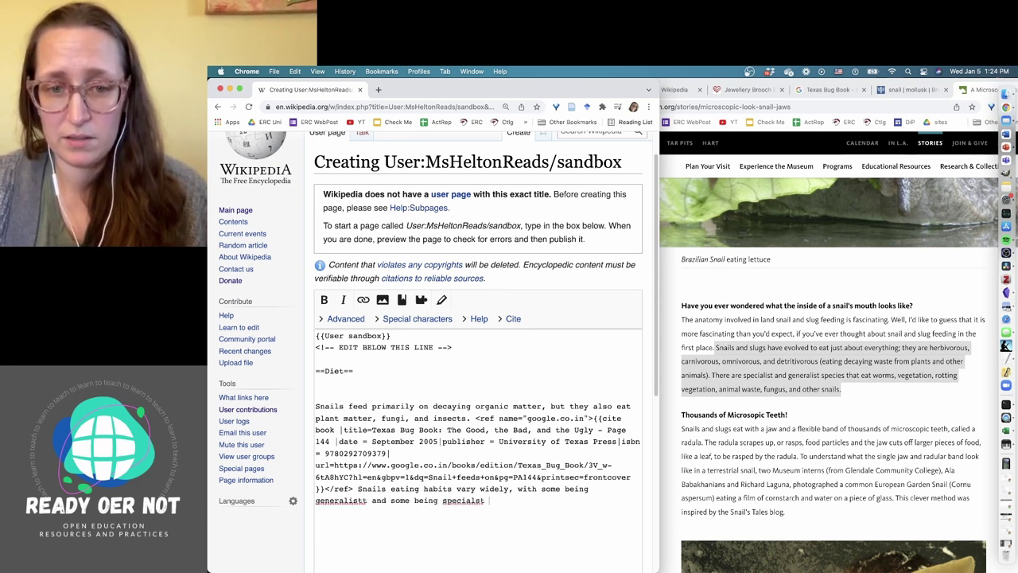
text(ist feeders.)
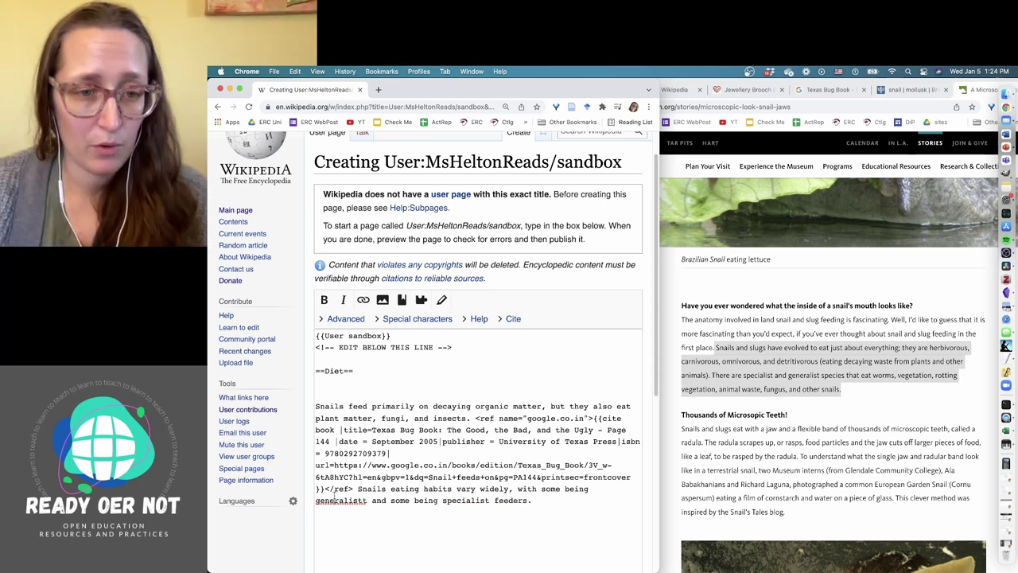
key(Return)
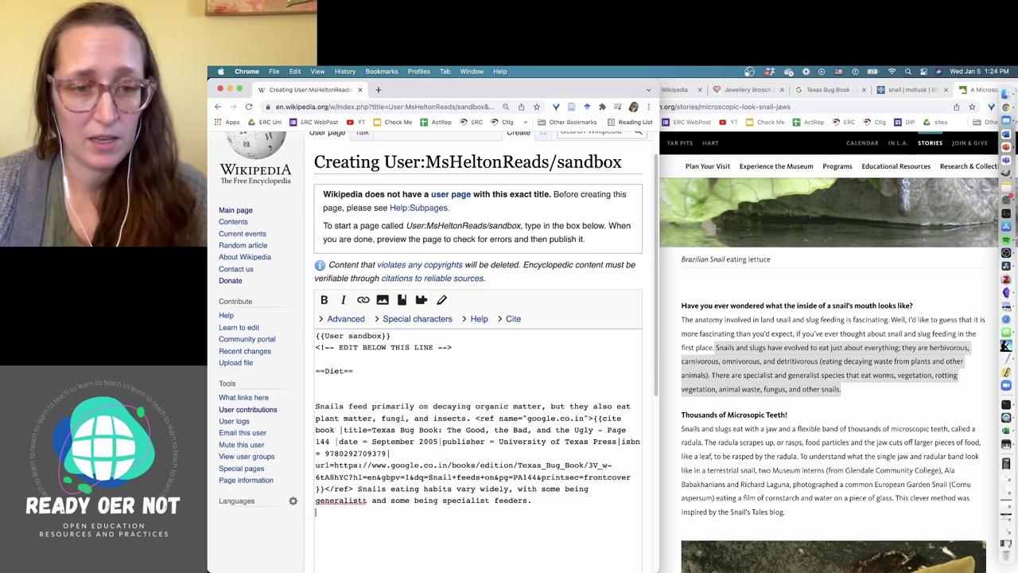
key(BackSpace)
key(BackSpace)
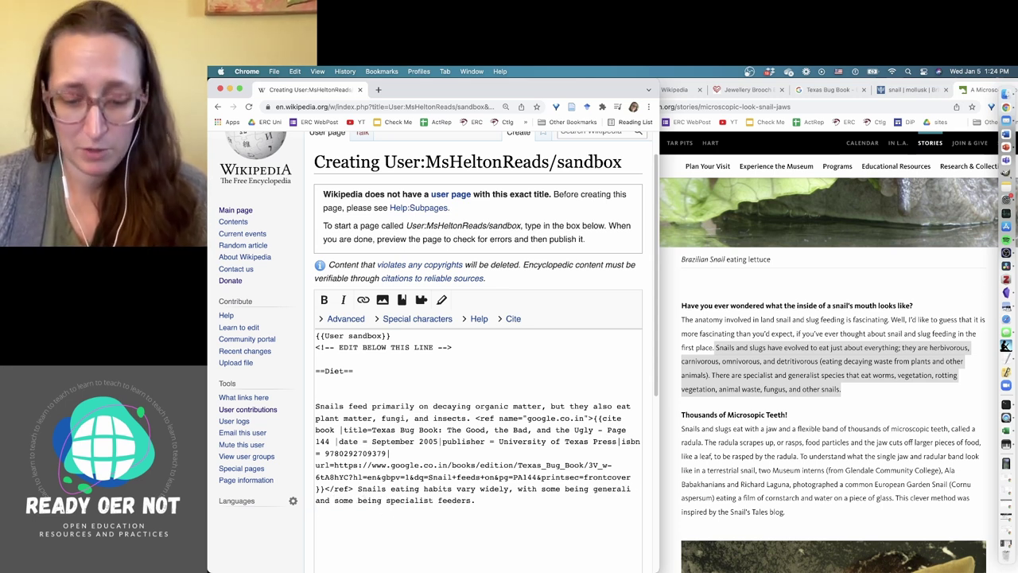
key(BackSpace)
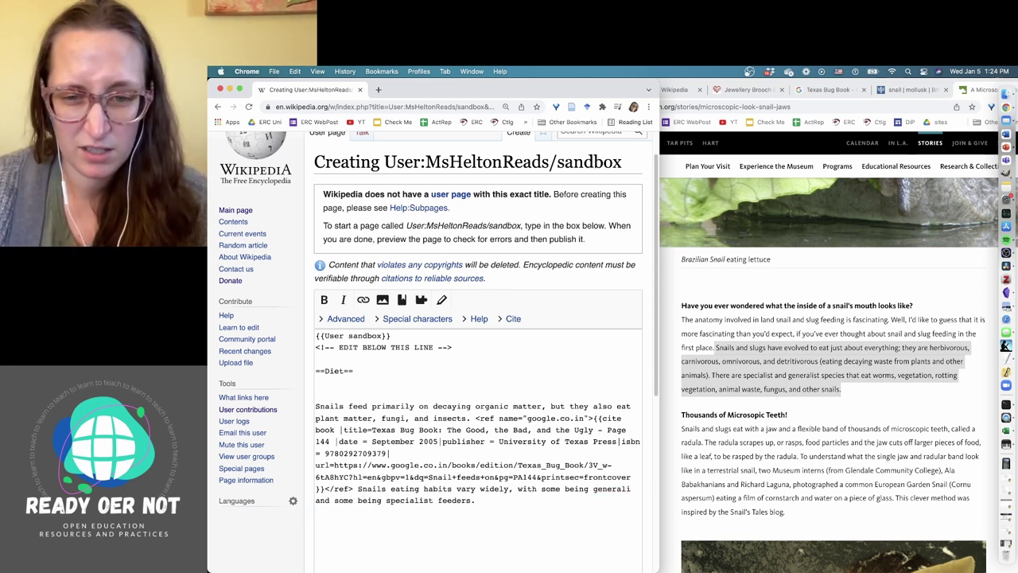
text(sts)
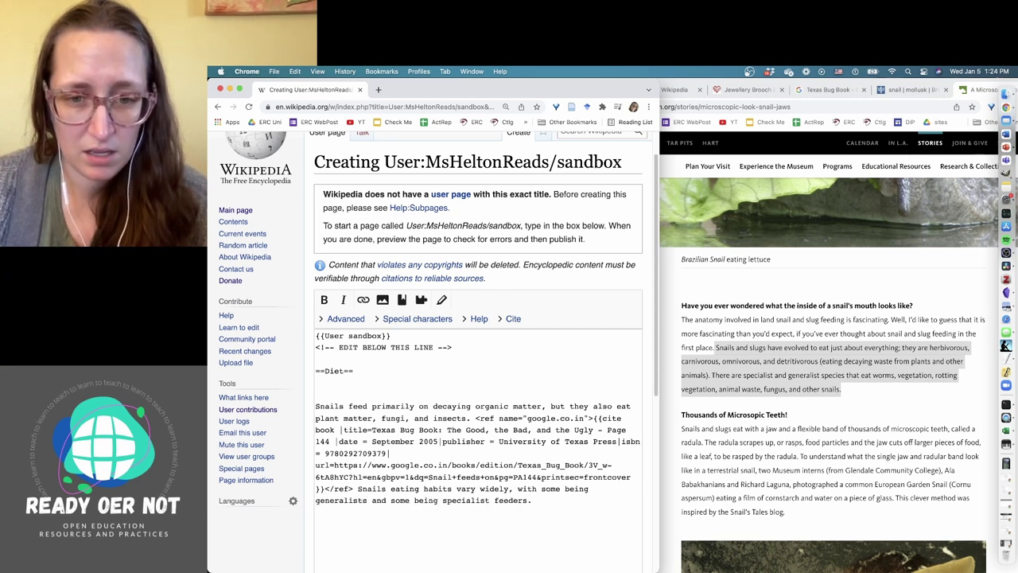
- Copy the Texas Bug Book cite book reference and paste it after 'specialist feeders.'
click(317, 511)
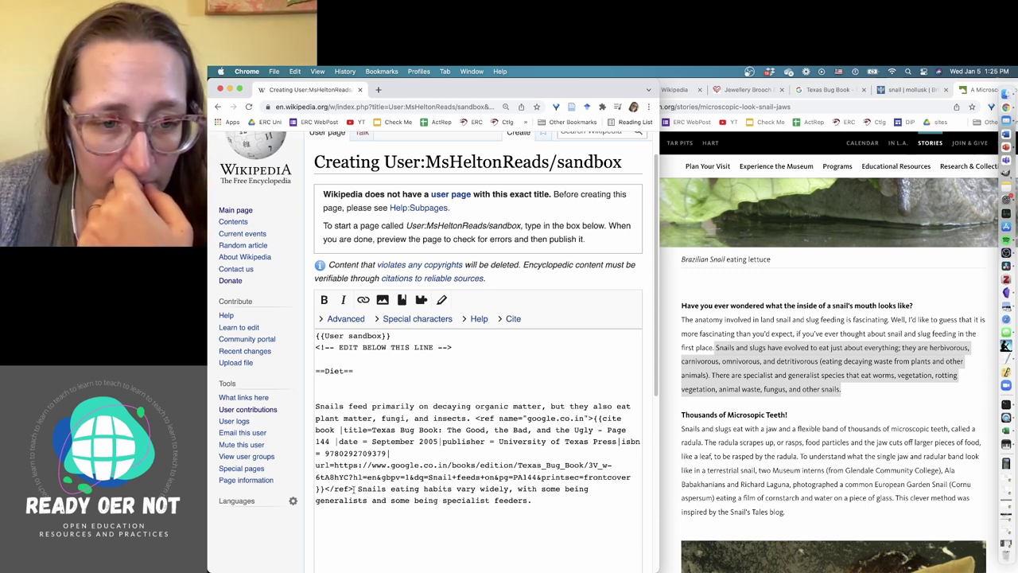
drag(353, 489, 474, 418)
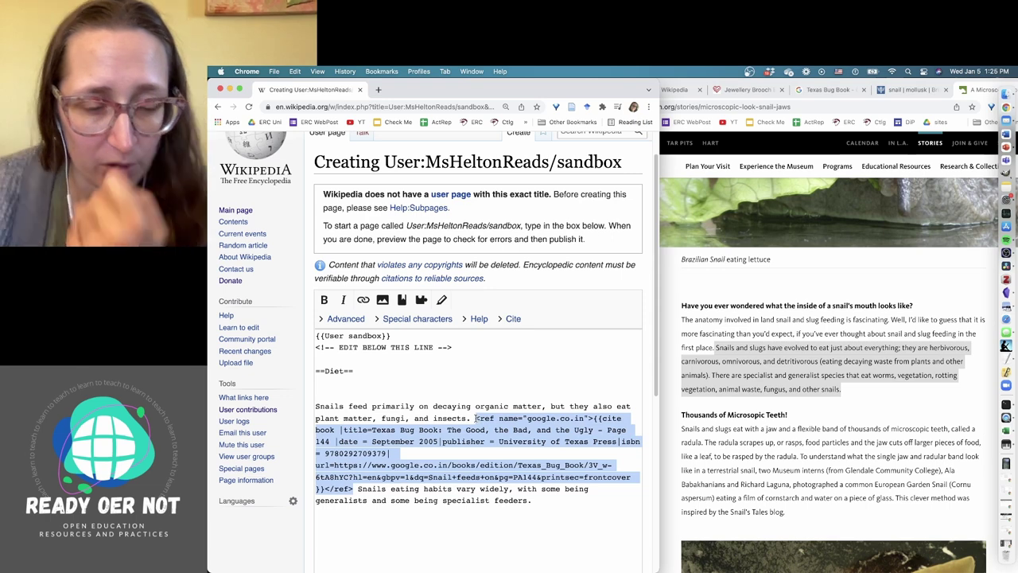
click(561, 502)
key(super+v)
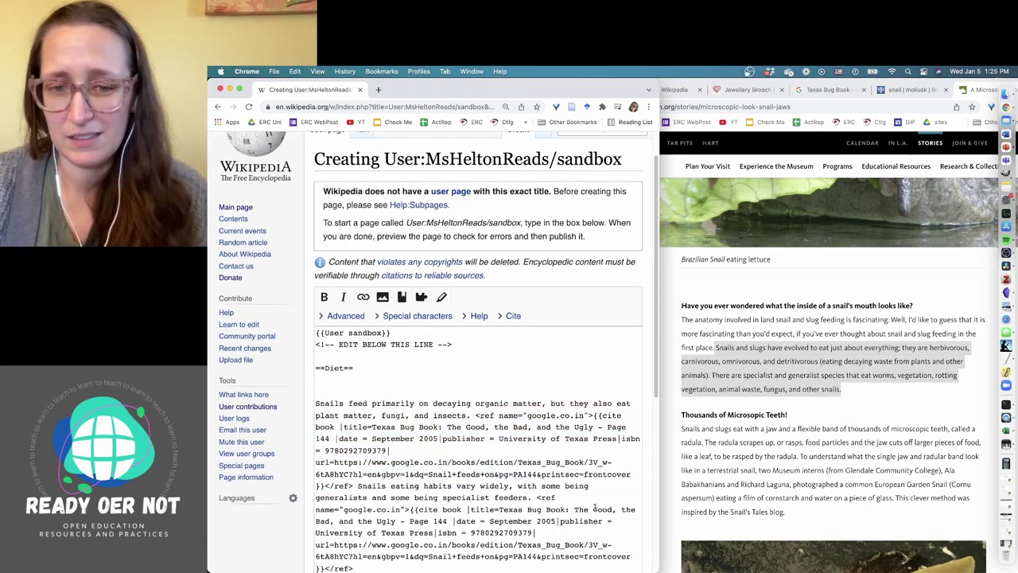
scroll(599, 496, down, 4)
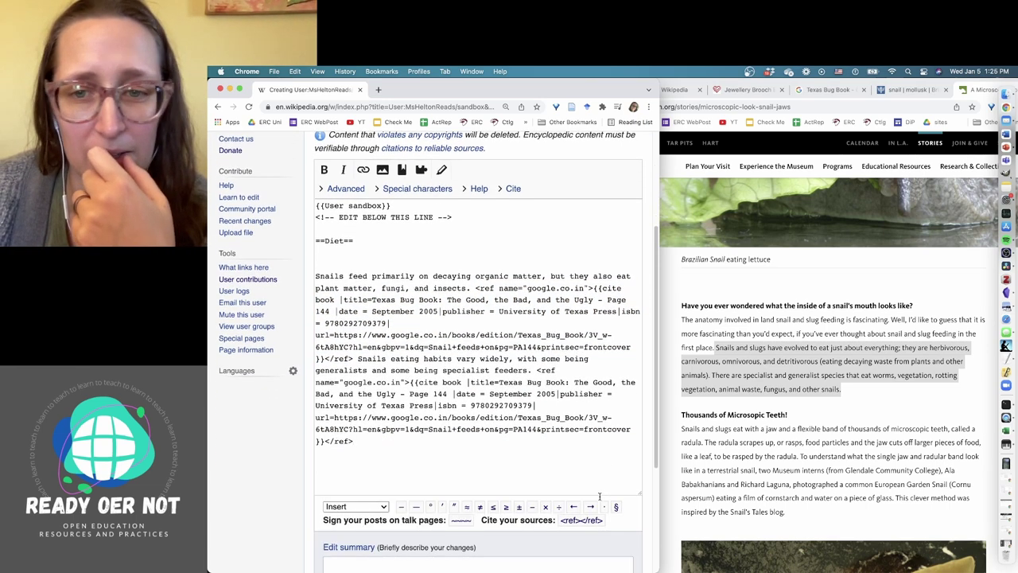
click(450, 450)
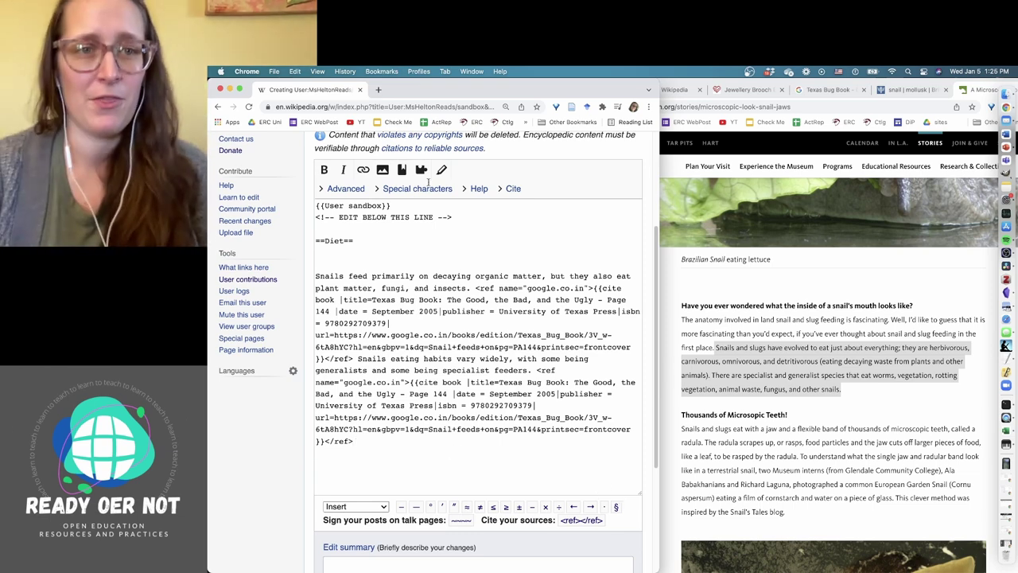
click(379, 89)
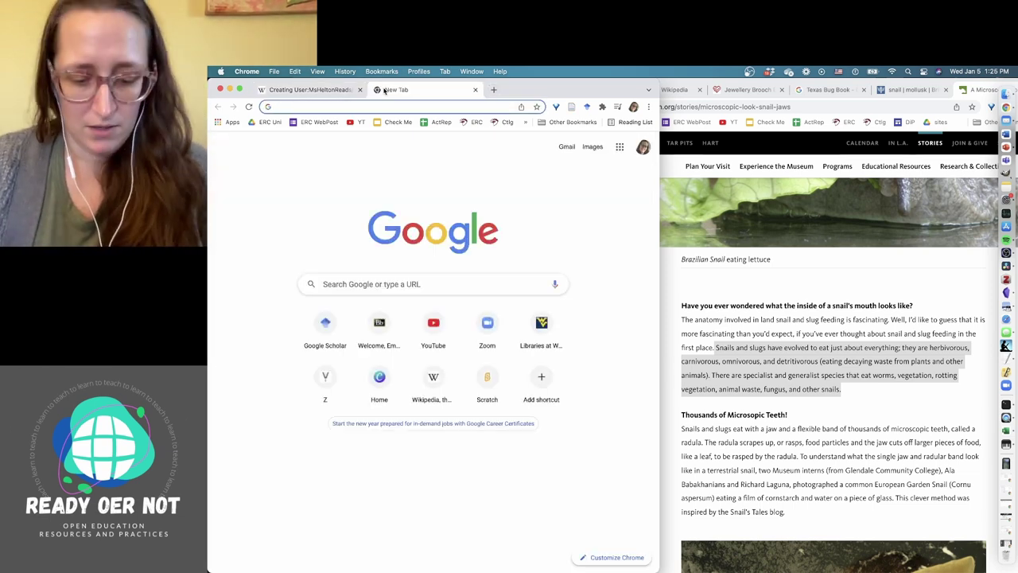
text(wikipedia.org)
key(Return)
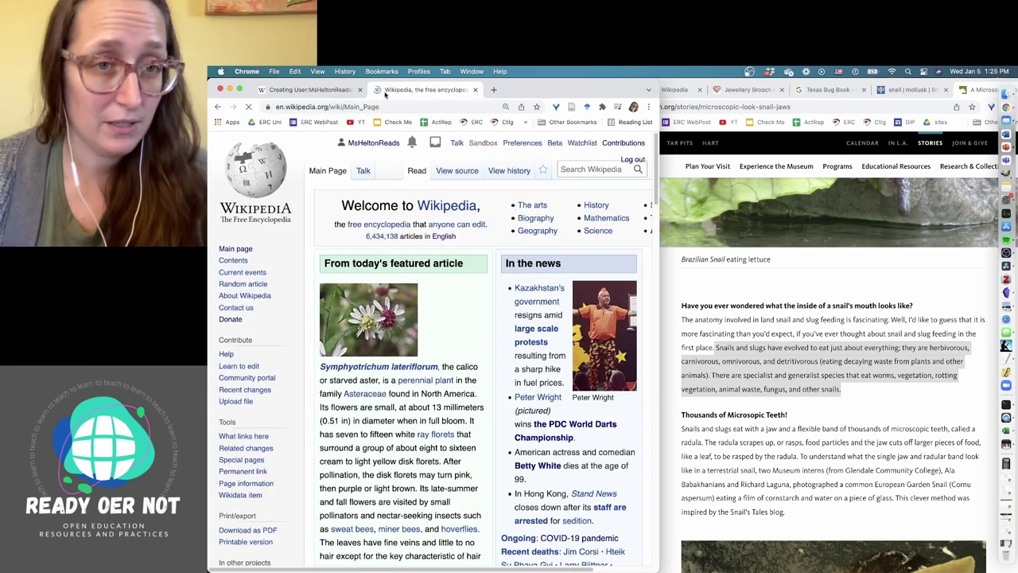
click(421, 367)
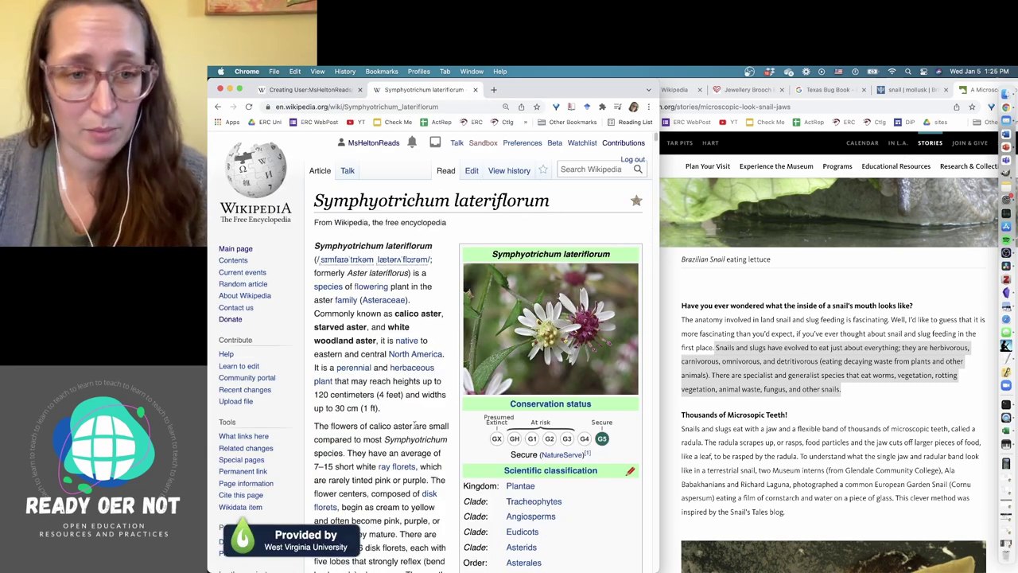
scroll(414, 426, down, 3)
scroll(461, 358, up, 3)
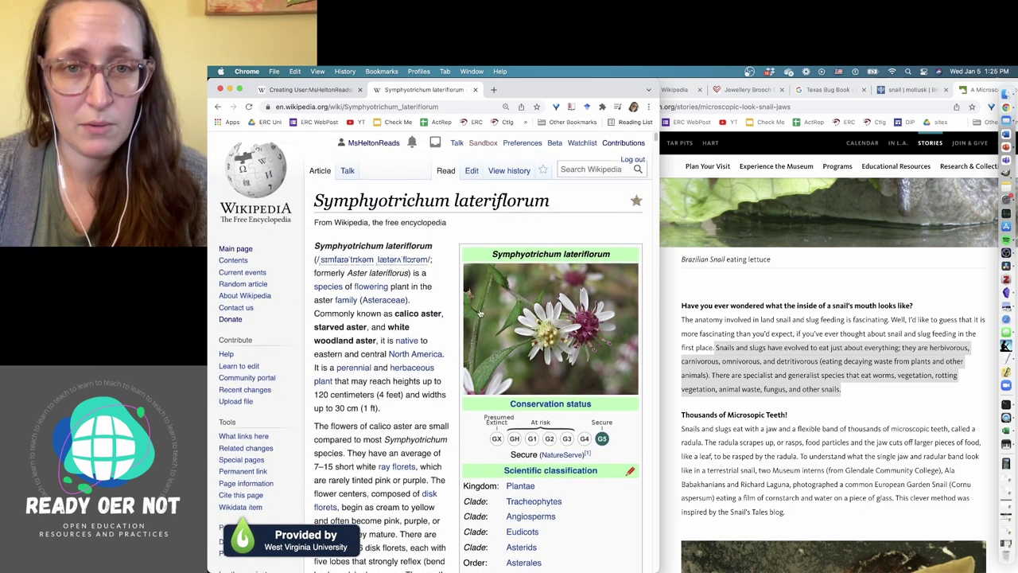
click(473, 172)
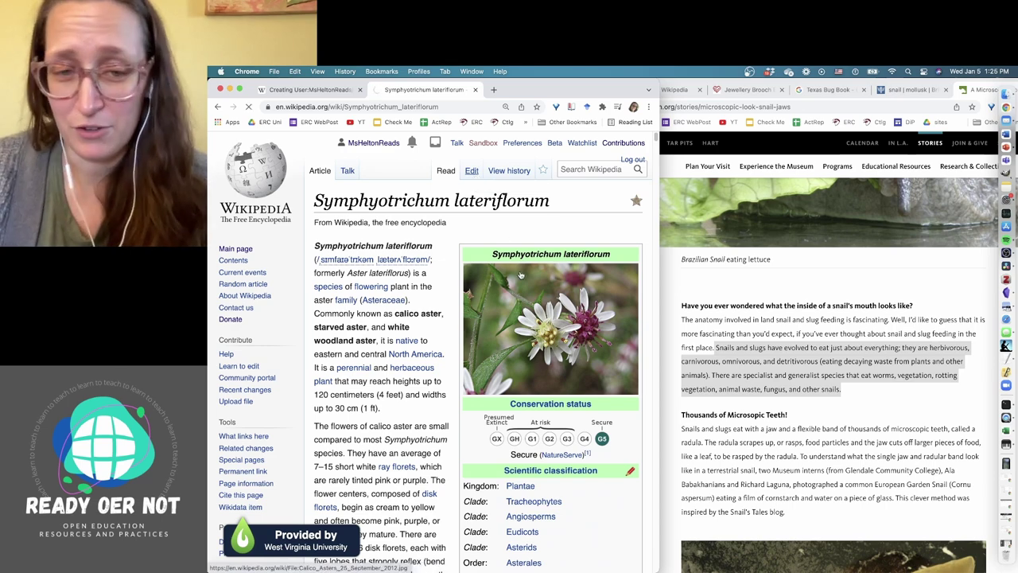
scroll(457, 342, down, 10)
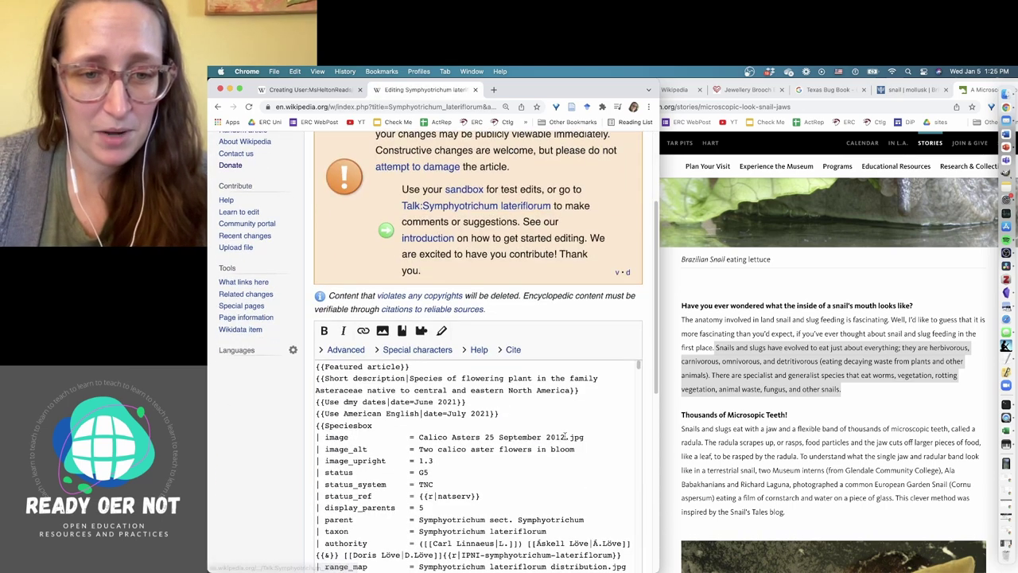
scroll(644, 413, down, 5)
scroll(645, 410, down, 5)
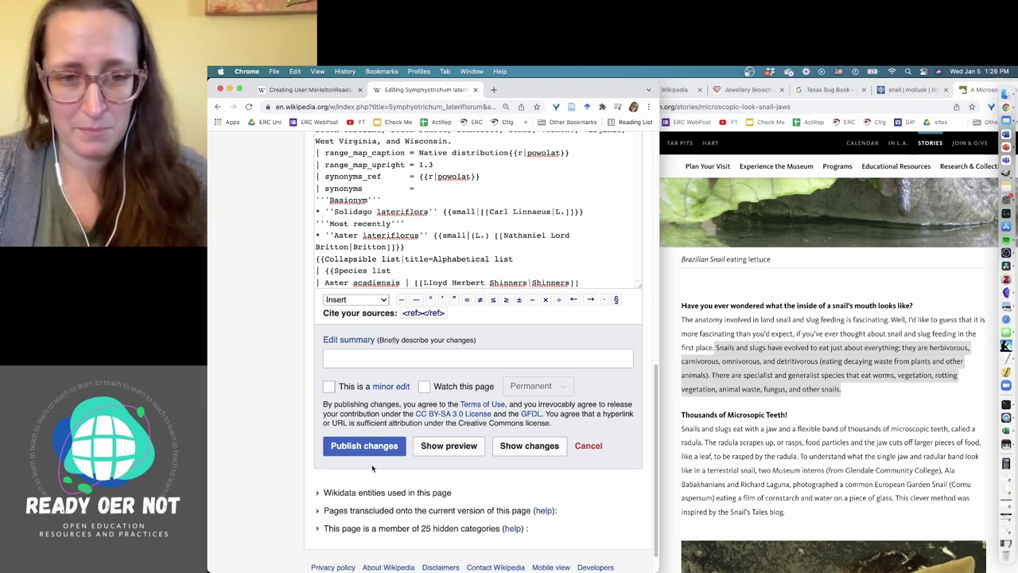
scroll(521, 243, down, 10)
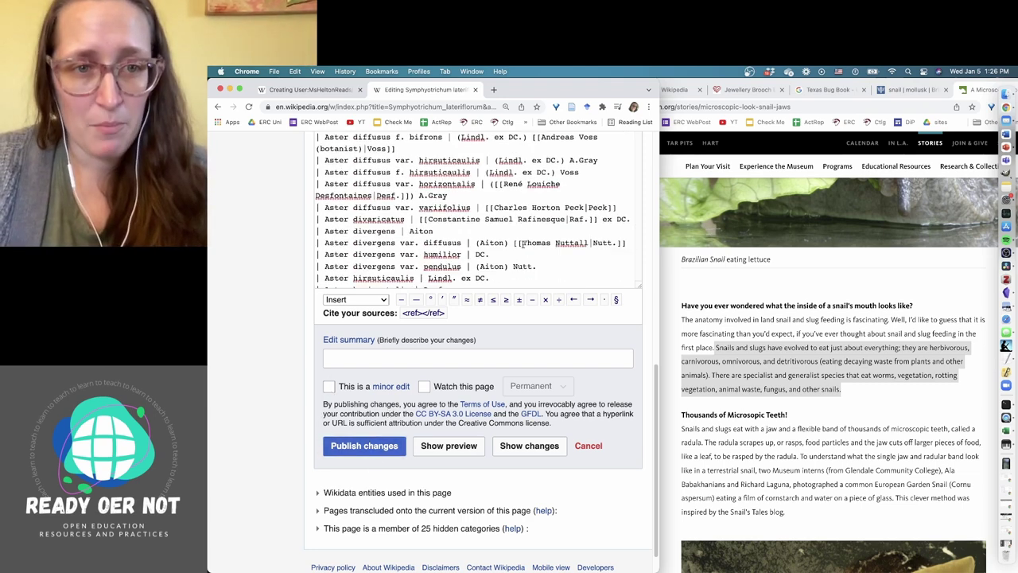
scroll(520, 242, down, 15)
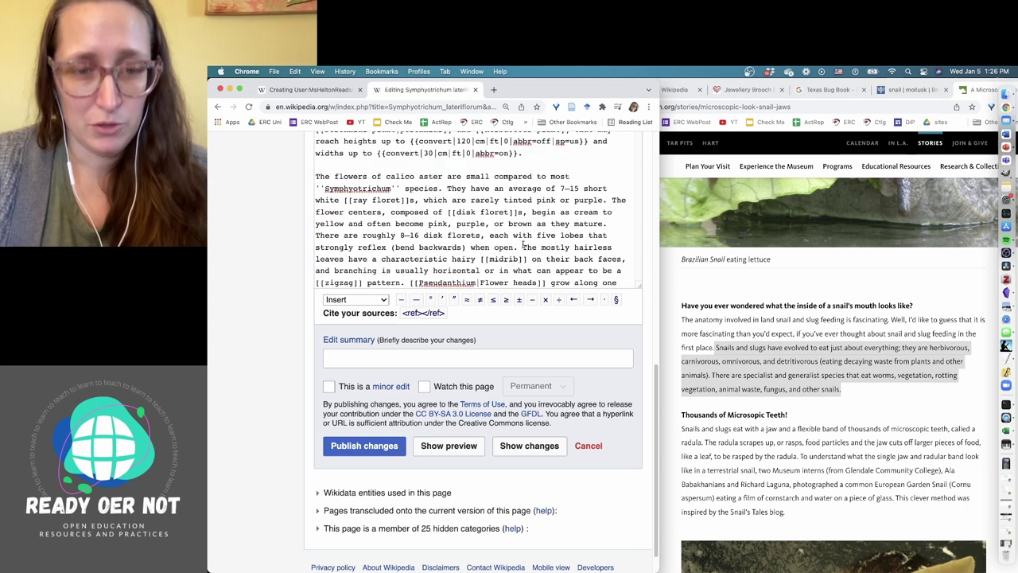
key(super+f)
text(ref)
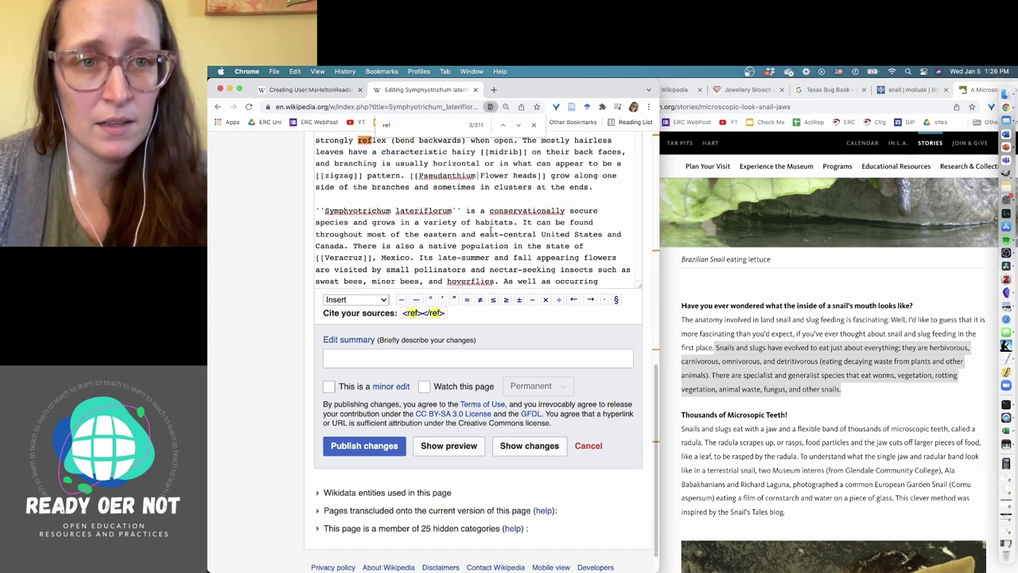
key(Return)
key(Return)
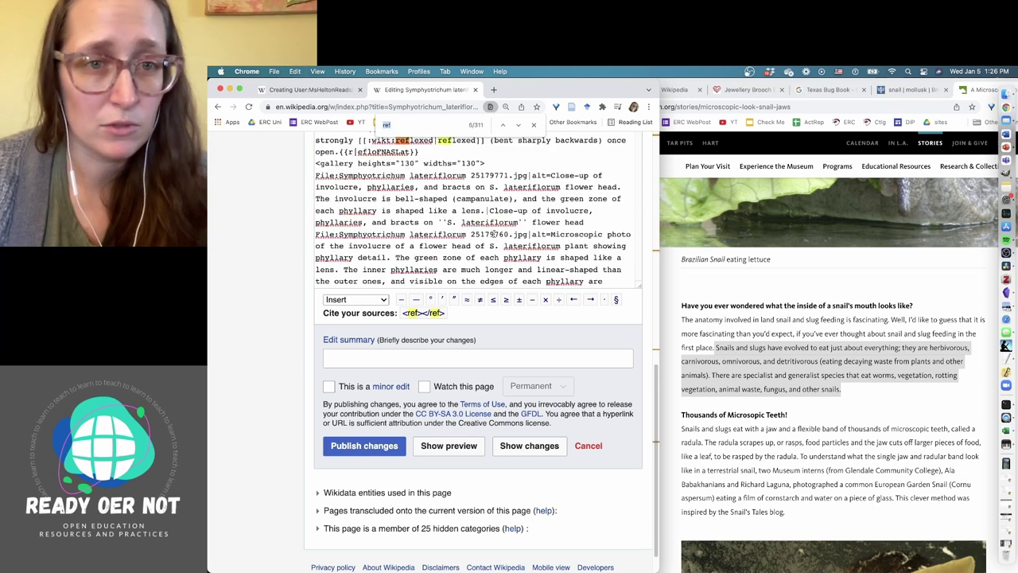
scroll(494, 234, up, 4)
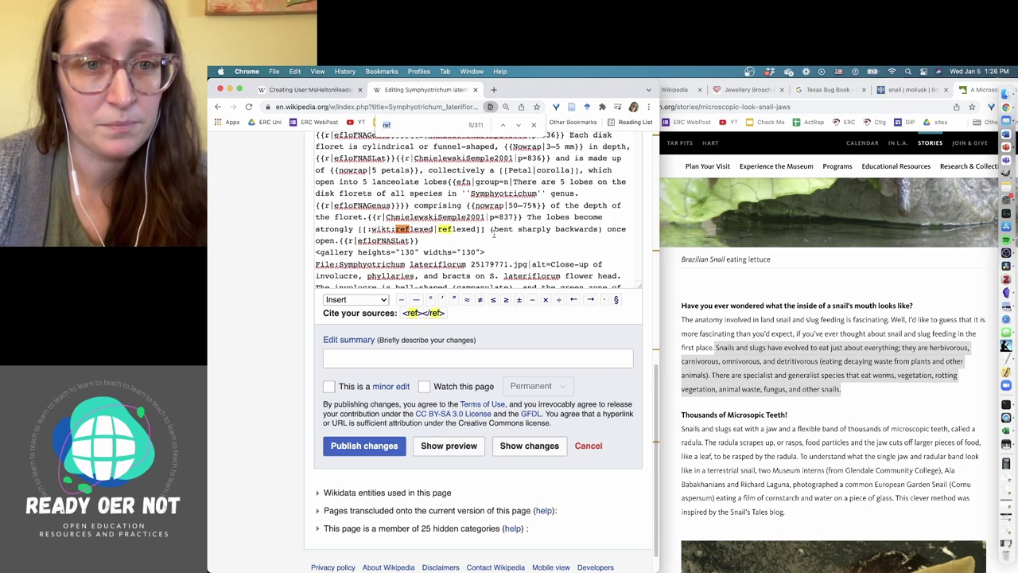
key(Return)
key(Return)
key(Return)
key(Return)
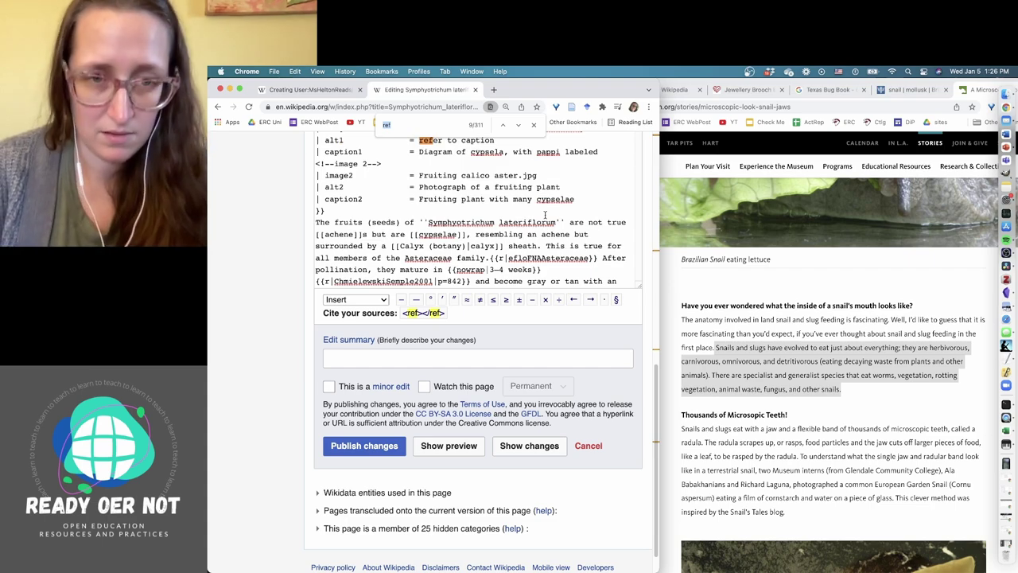
click(218, 107)
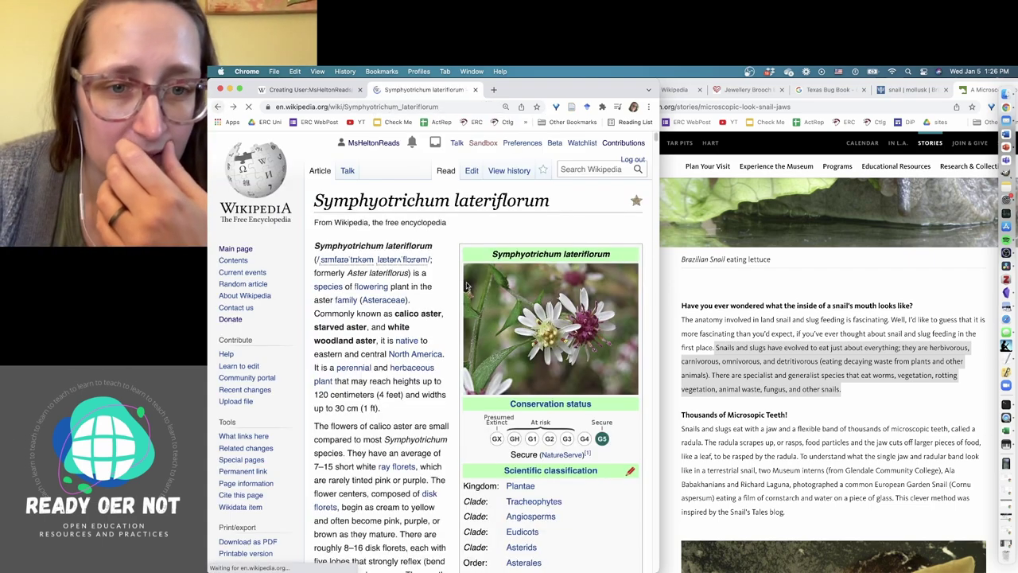
scroll(457, 332, down, 5)
scroll(457, 332, down, 10)
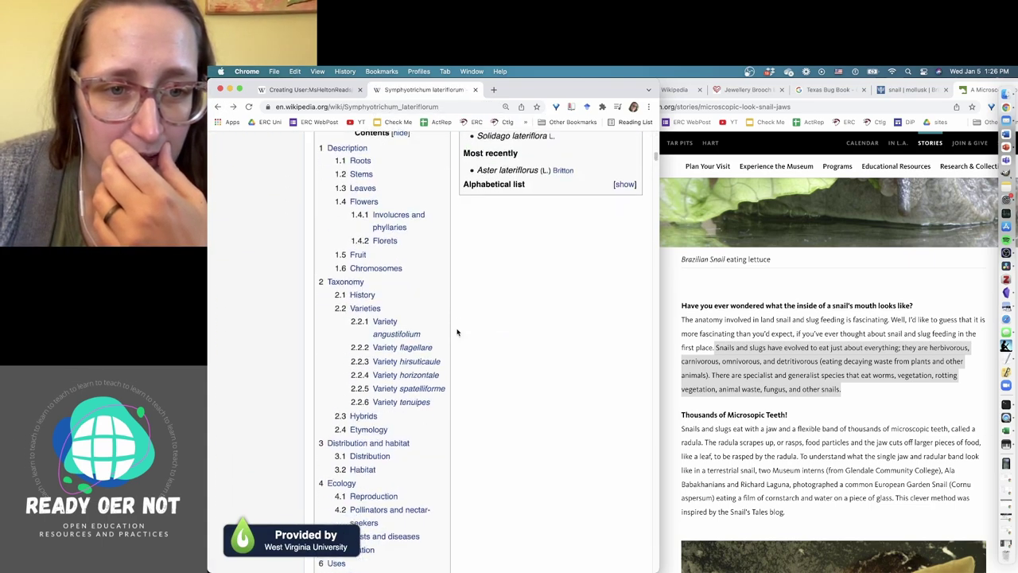
scroll(457, 332, down, 1)
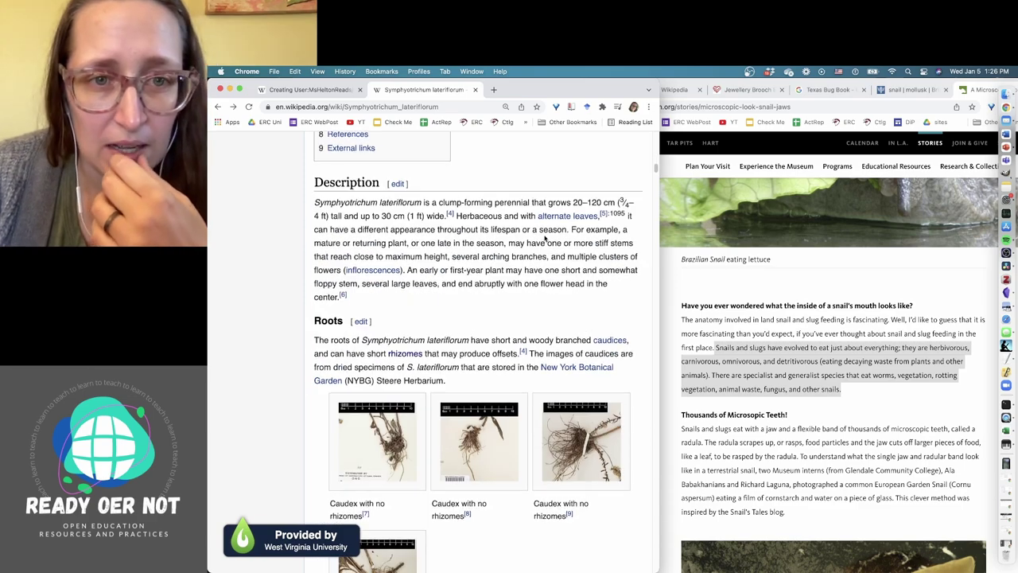
double_click(438, 216)
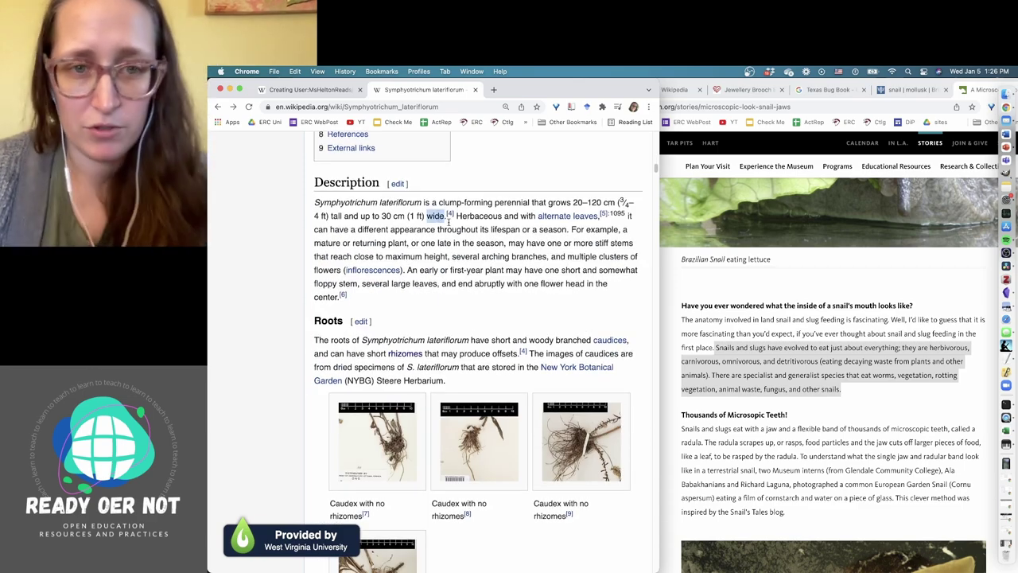
scroll(457, 229, up, 11)
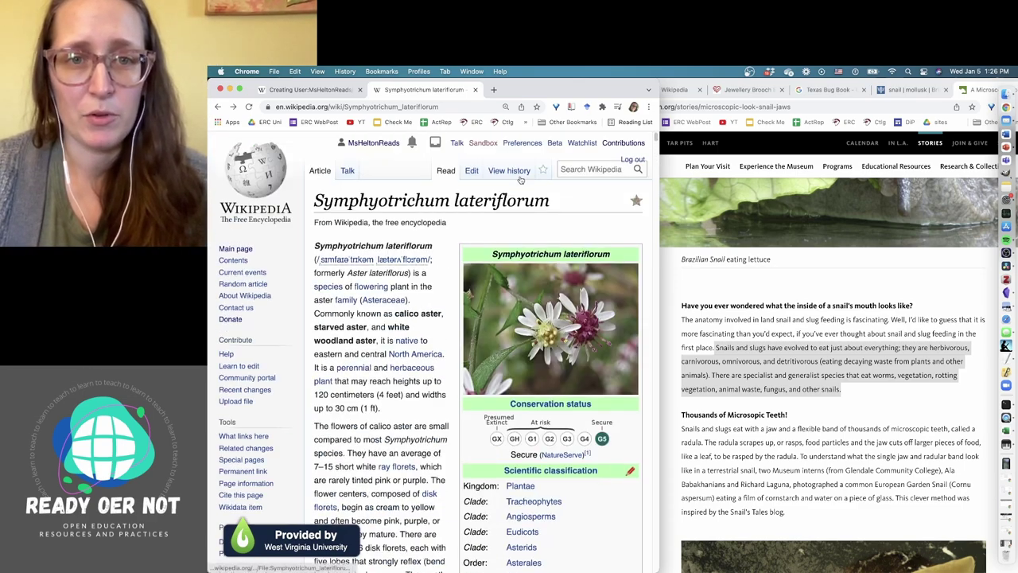
click(466, 173)
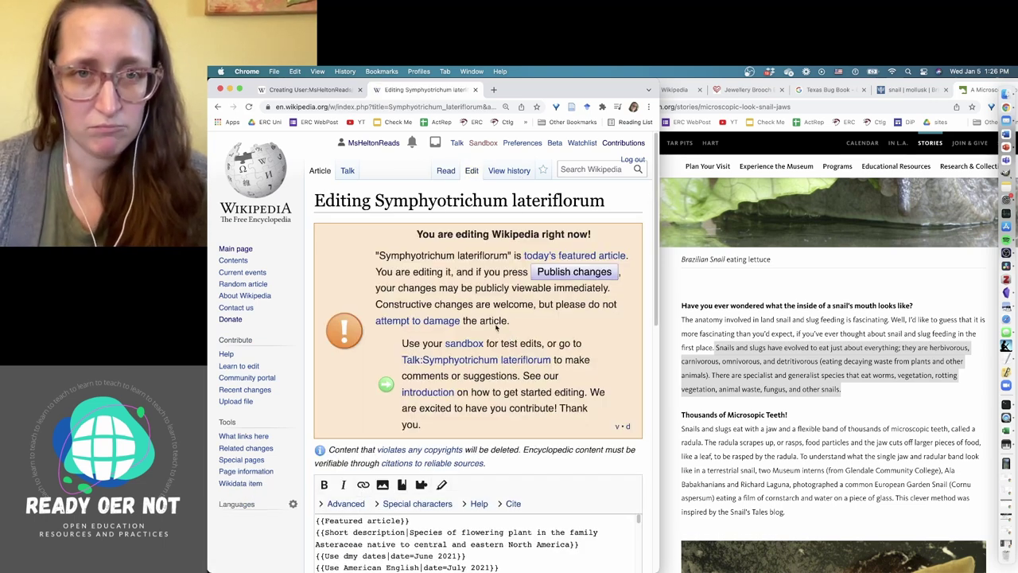
scroll(506, 319, down, 10)
key(super+f)
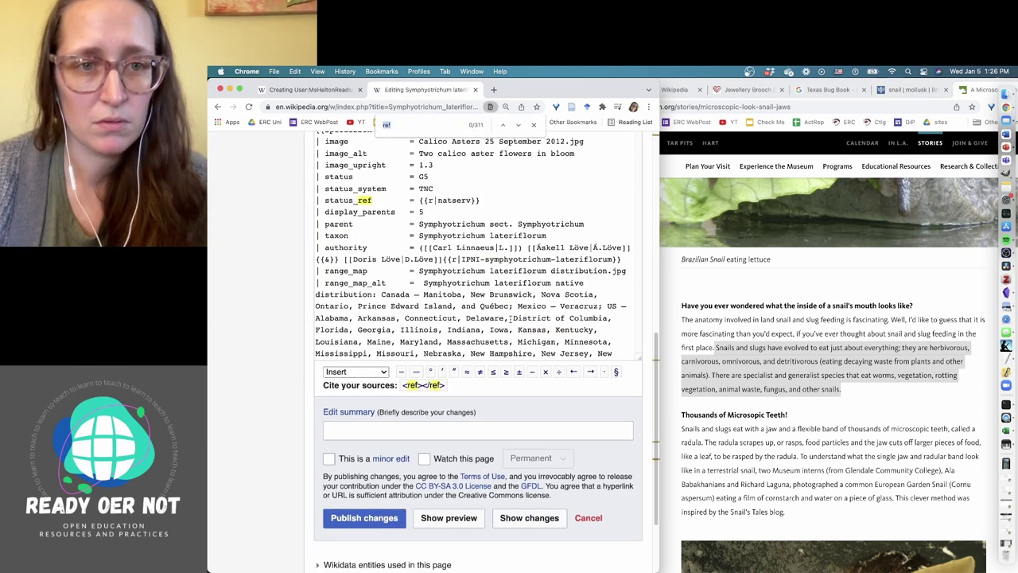
text(wide)
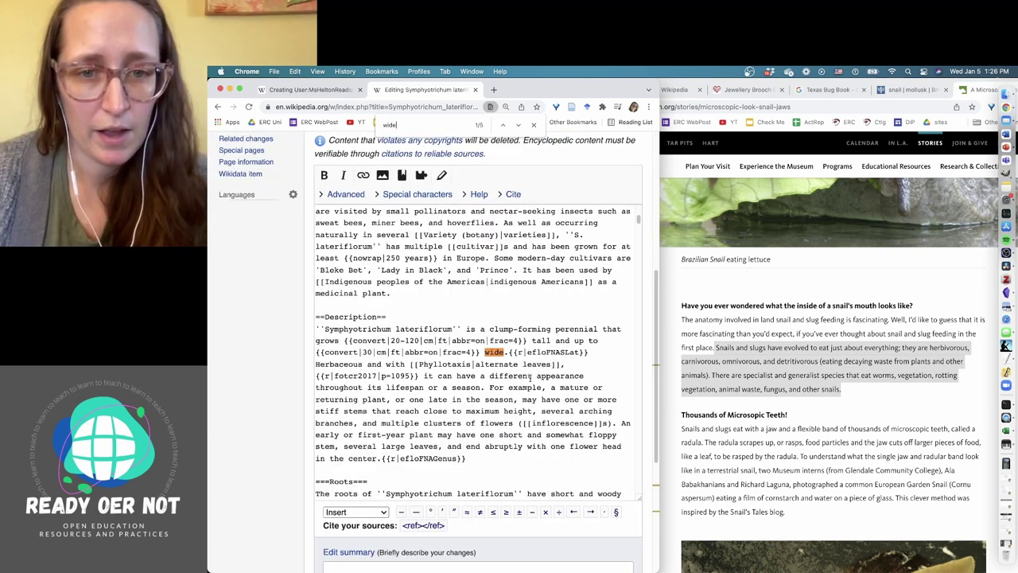
drag(510, 352, 590, 353)
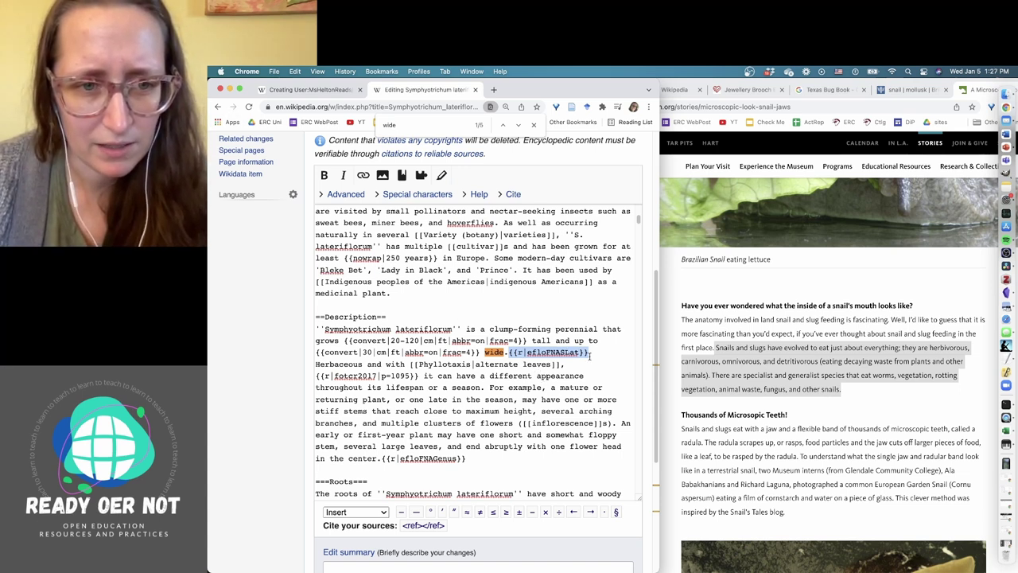
click(248, 107)
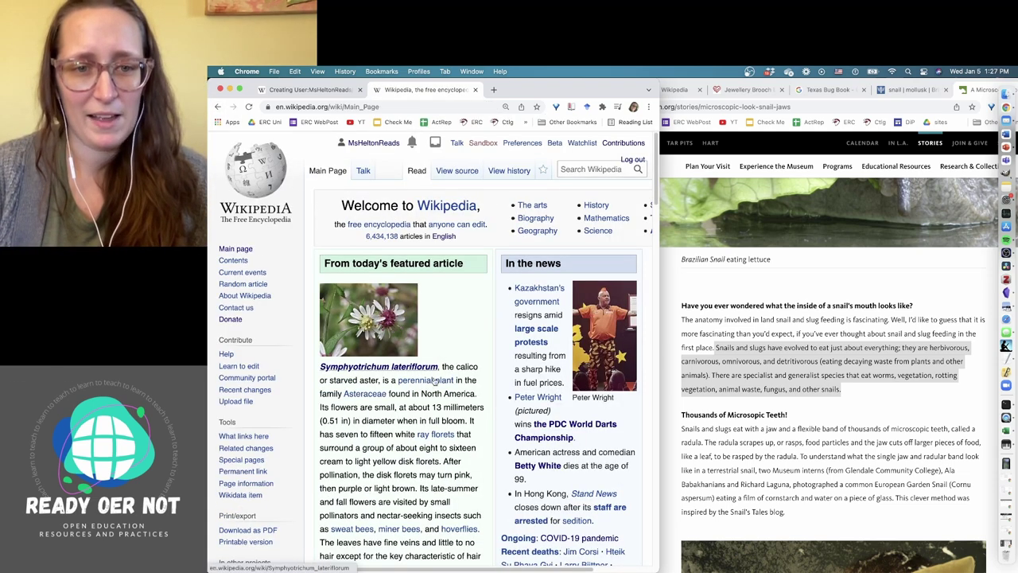
- Open the Battle of Turckheim article in the source editor
scroll(590, 450, down, 5)
scroll(590, 450, down, 3)
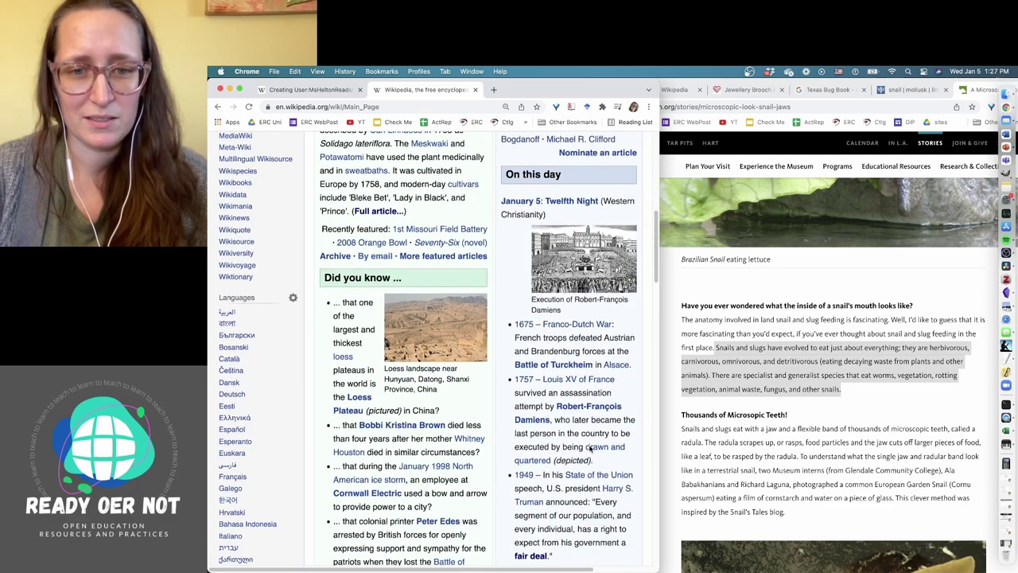
click(567, 382)
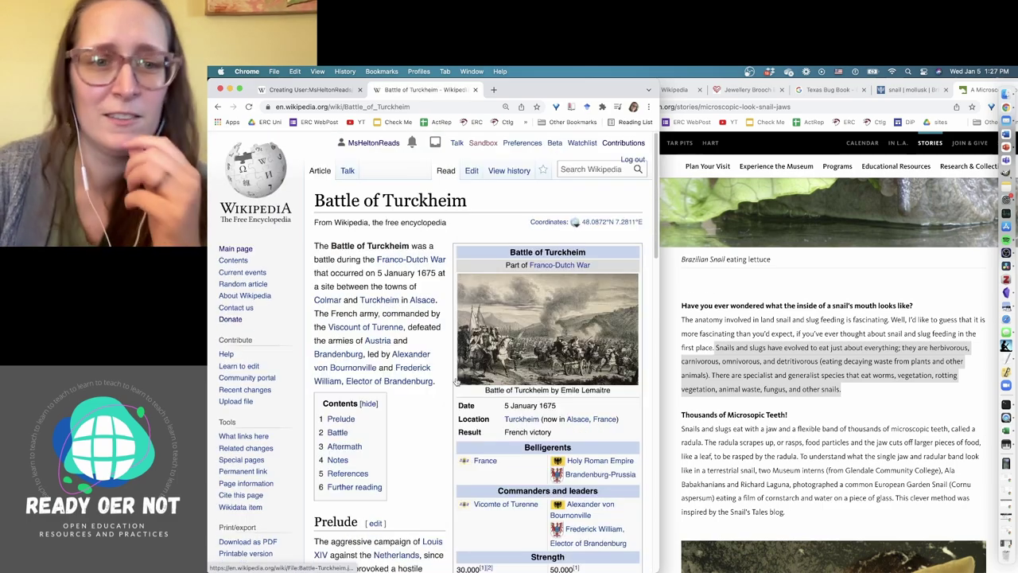
scroll(416, 370, down, 4)
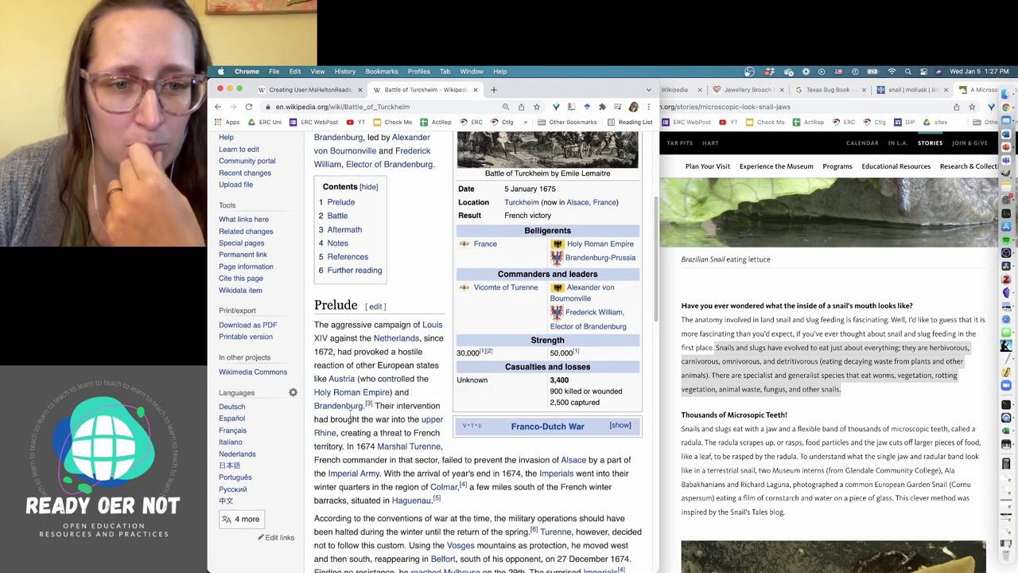
scroll(448, 347, up, 5)
click(473, 173)
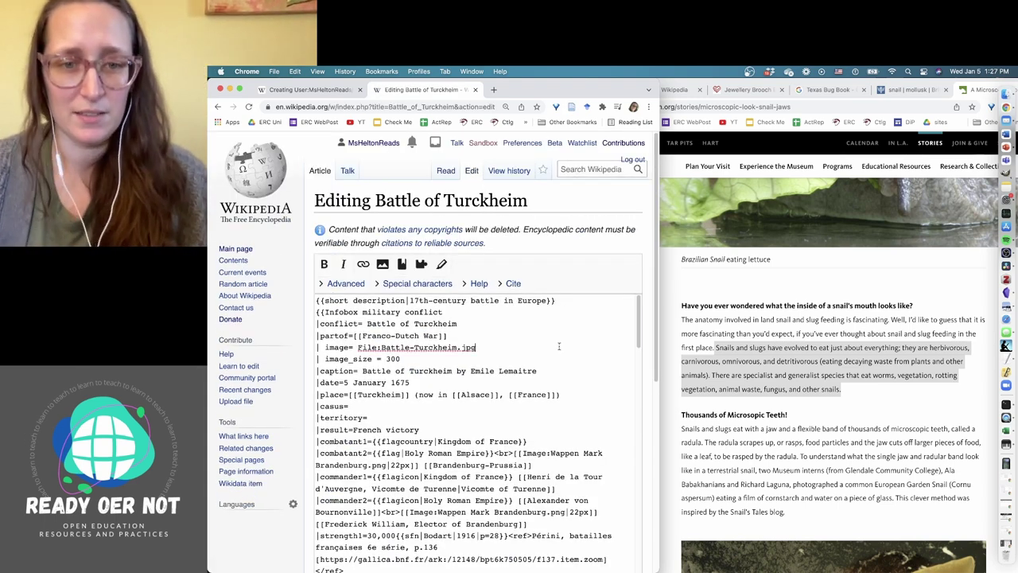
- Search the wikitext for 'branden', stepping through each Brandenburg match
key(super+f)
text(branden)
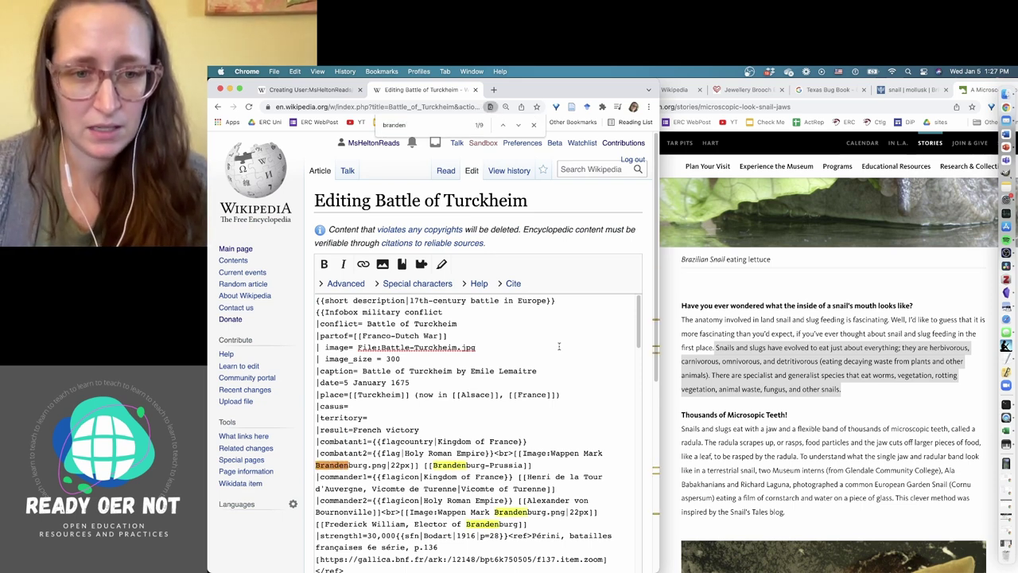
key(super+g)
key(super+g)
key(super+g)
key(super+g)
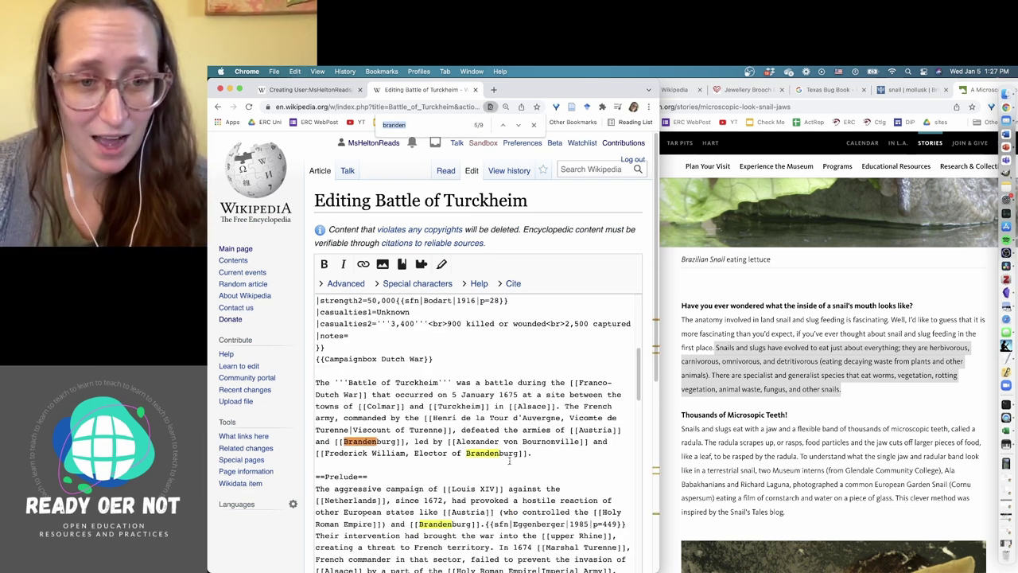
key(super+g)
key(super+g)
key(super+g)
key(super+g)
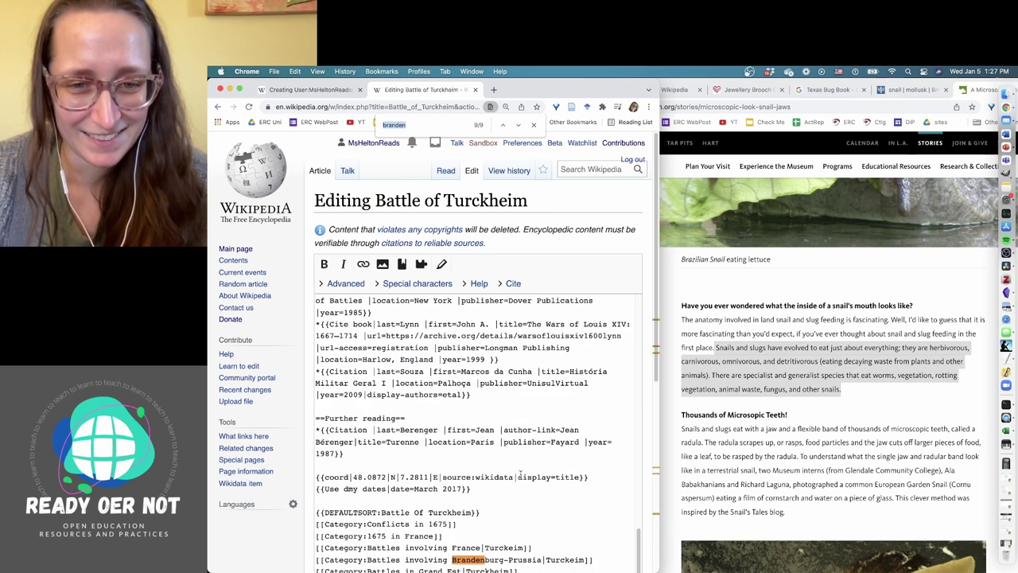
key(super+g)
key(super+g)
key(super+g)
key(super+g)
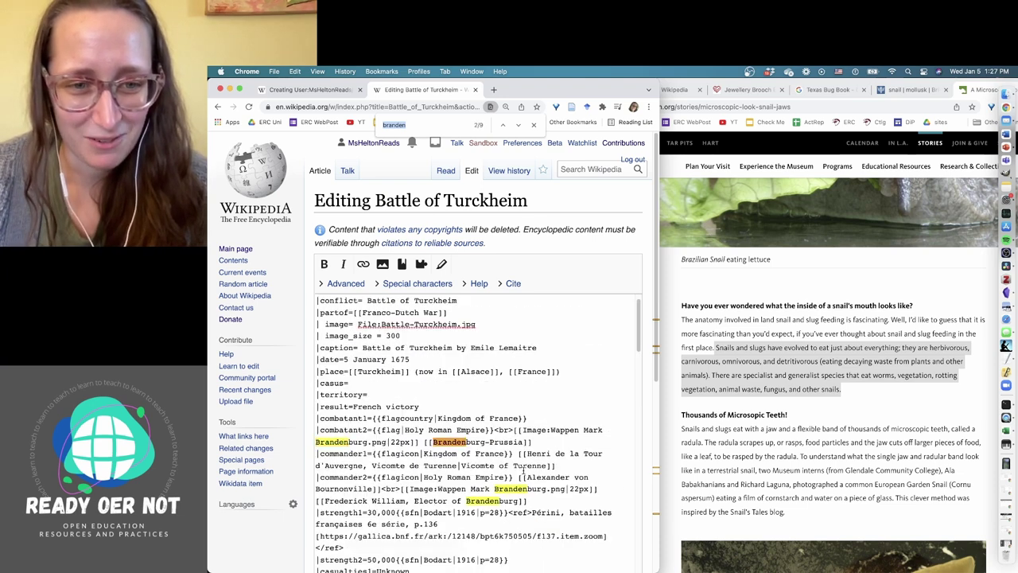
key(super+g)
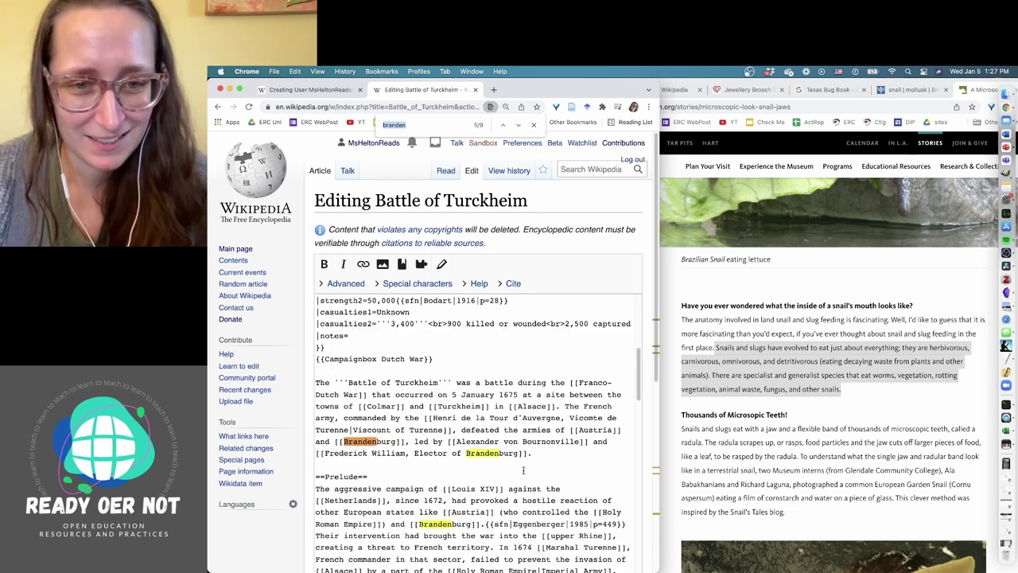
key(super+g)
- Select the {{sfn}} short citation in the Prelude, then flip to the sandbox tab and back
scroll(523, 470, down, 3)
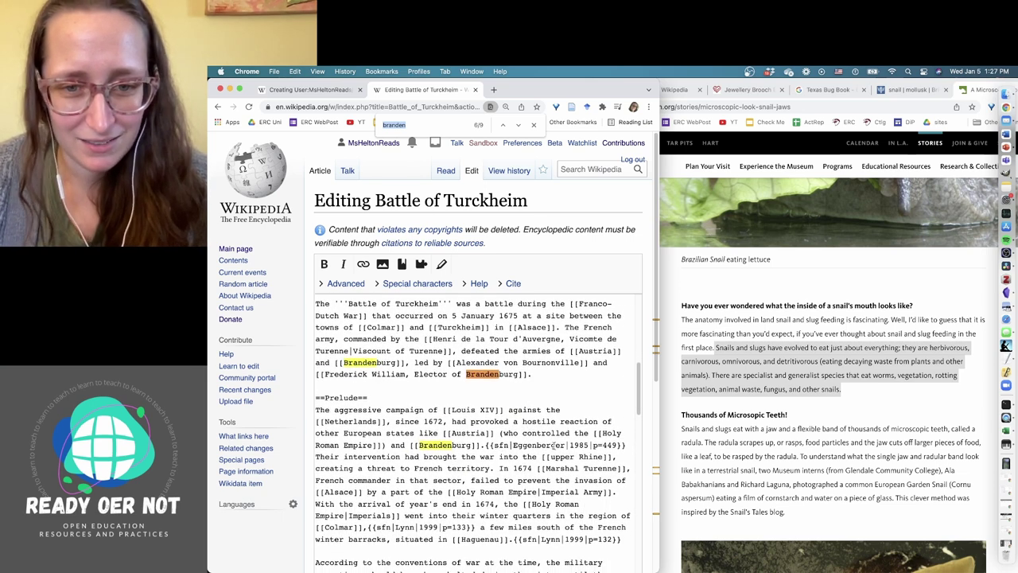
click(619, 445)
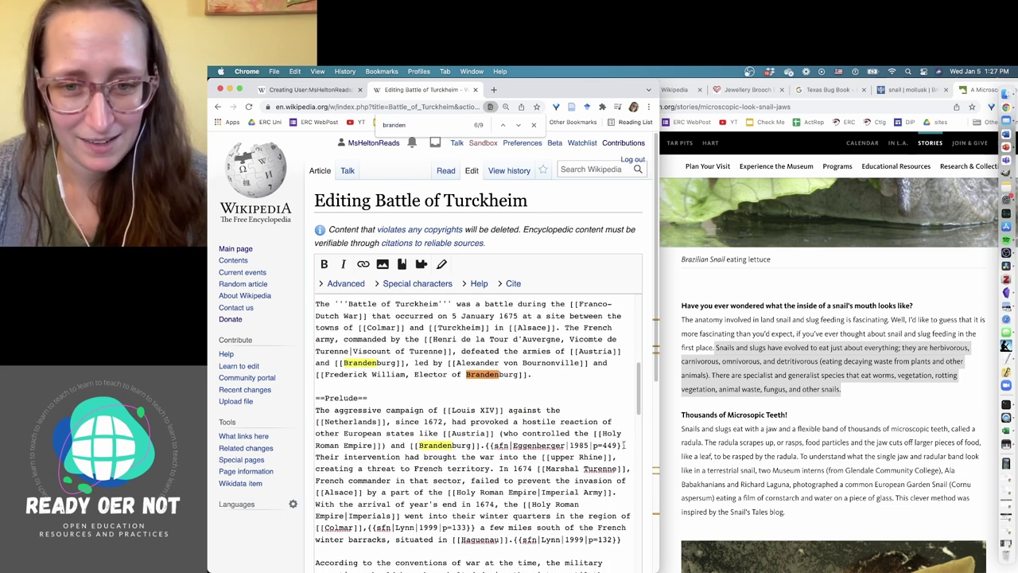
drag(624, 445, 487, 446)
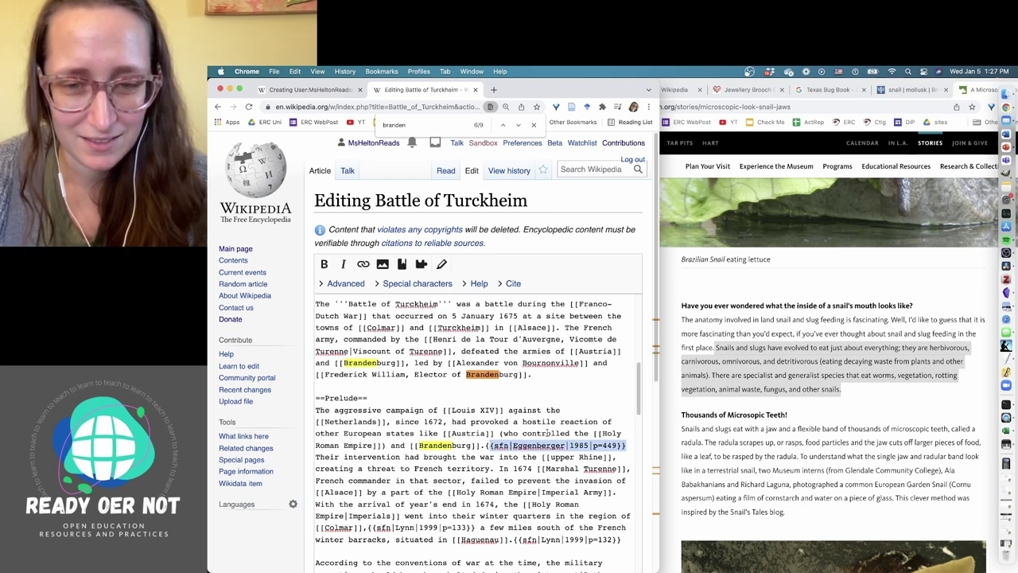
scroll(517, 437, up, 1)
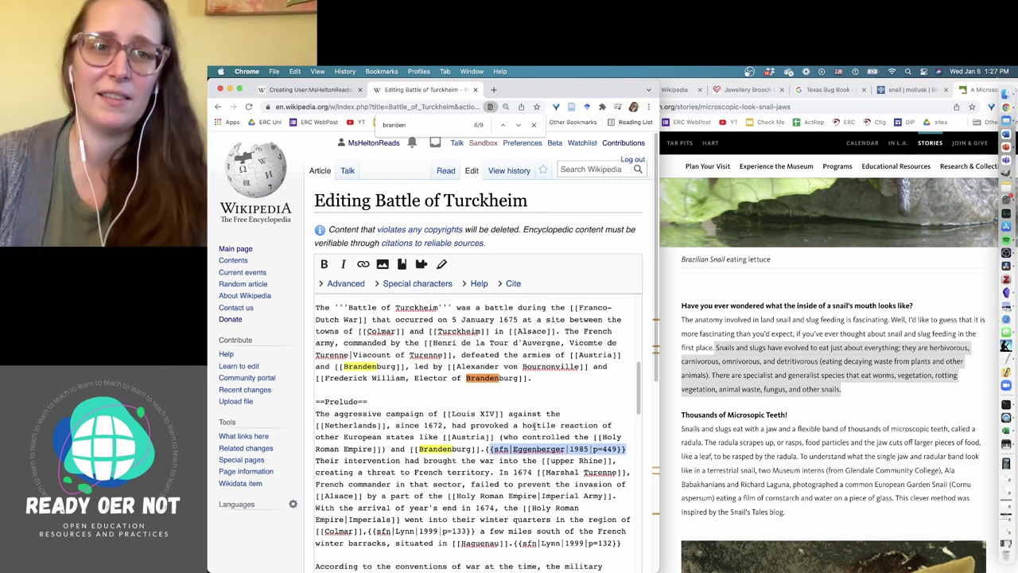
click(295, 89)
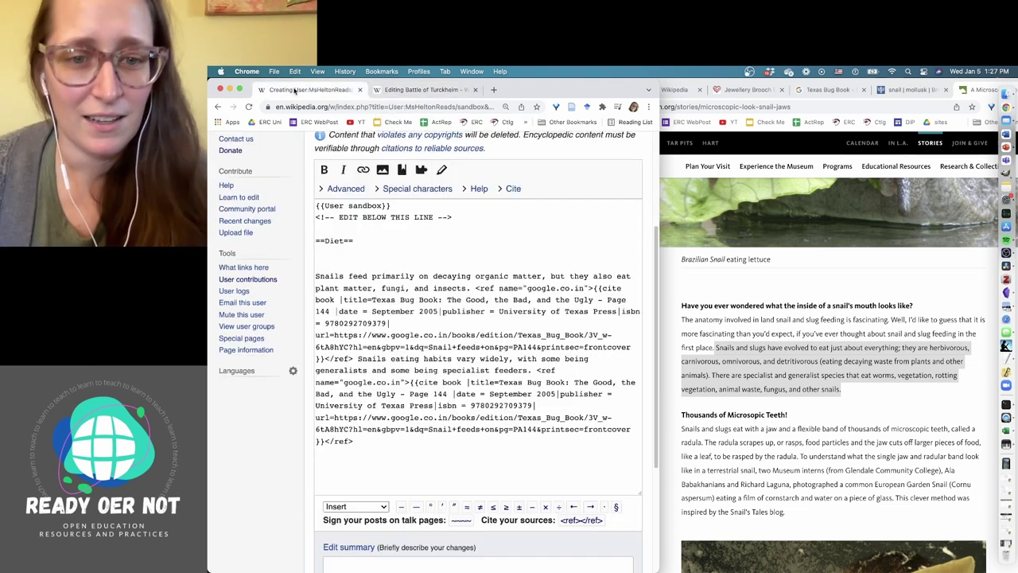
click(438, 90)
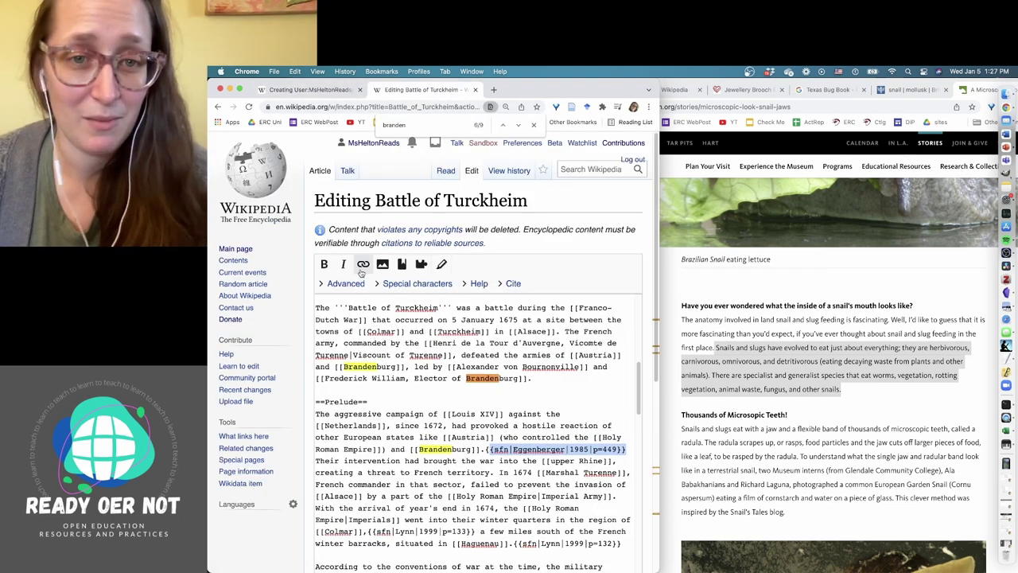
- From the Main Page's Did you know, open the Loess Plateau article in the source editor
click(236, 249)
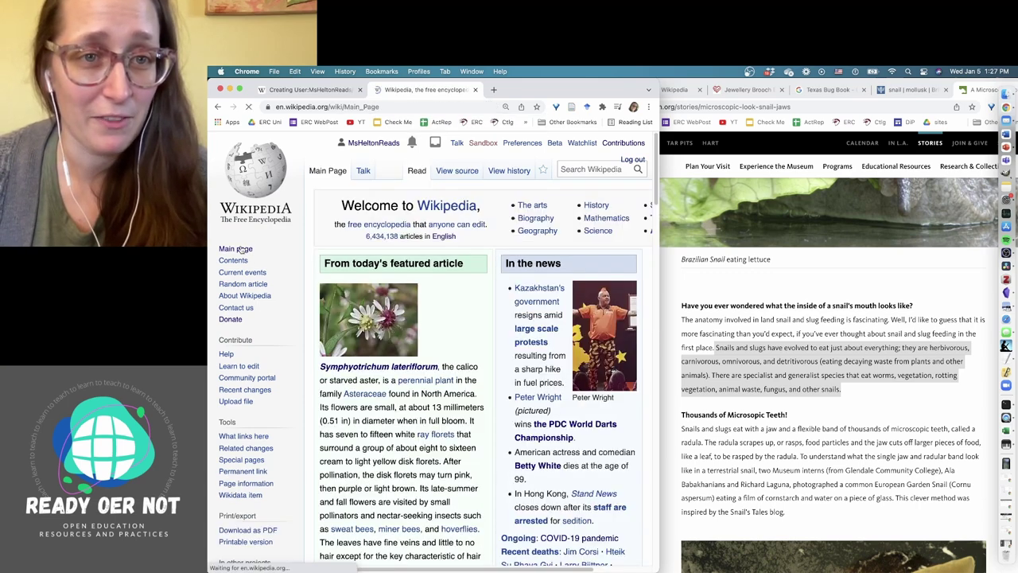
scroll(590, 440, down, 5)
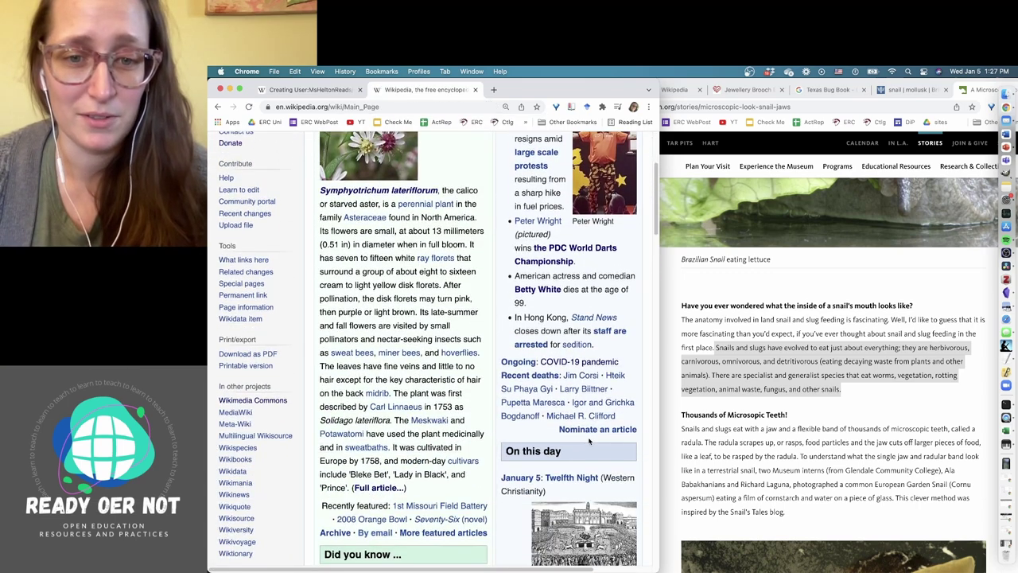
scroll(590, 439, down, 3)
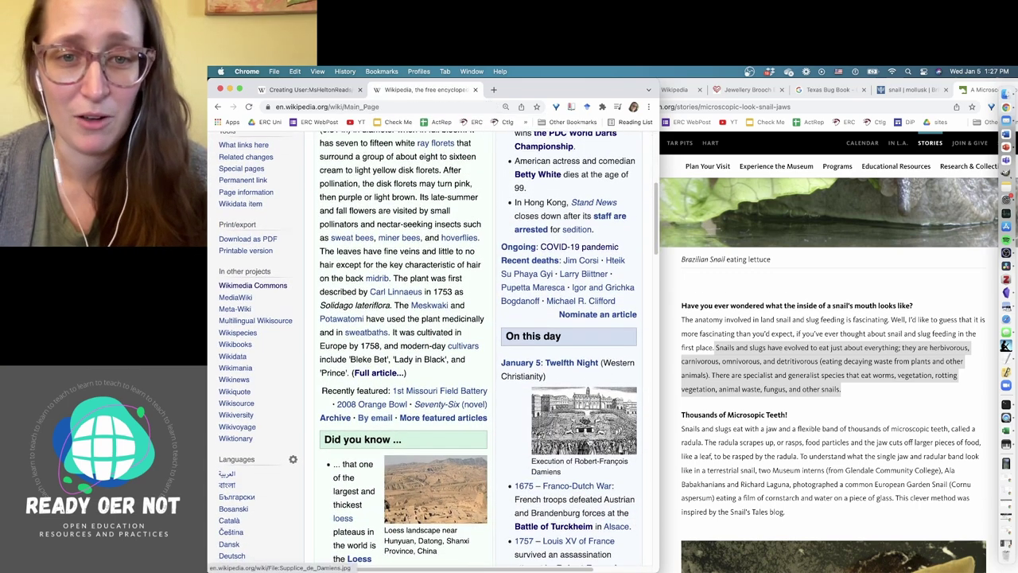
scroll(595, 440, down, 5)
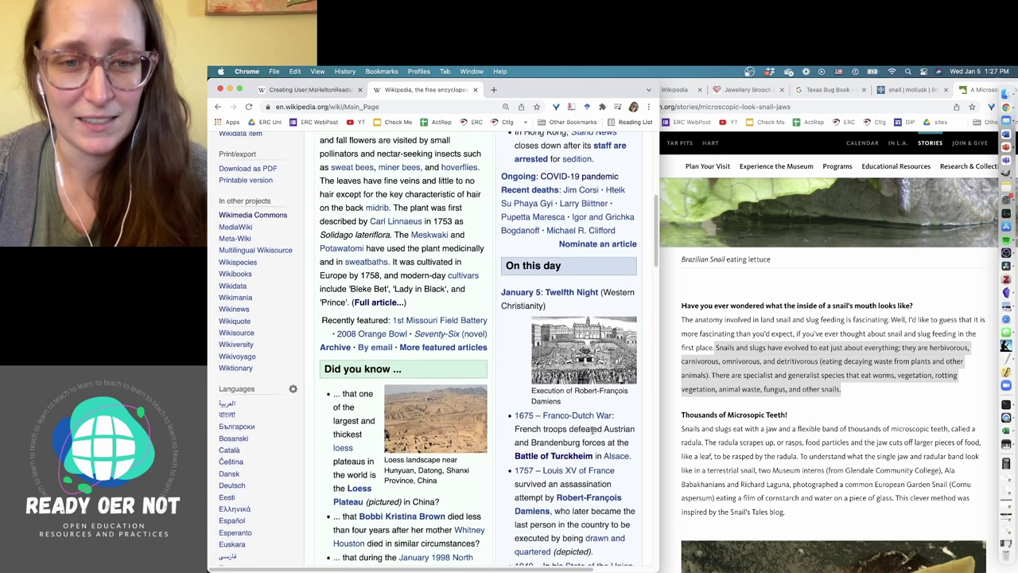
scroll(592, 429, down, 2)
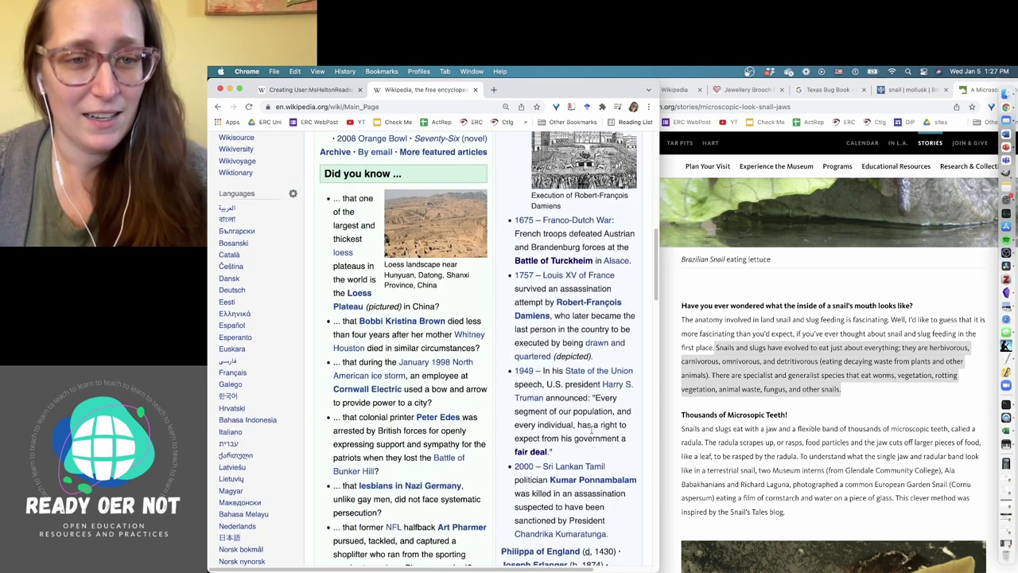
click(350, 307)
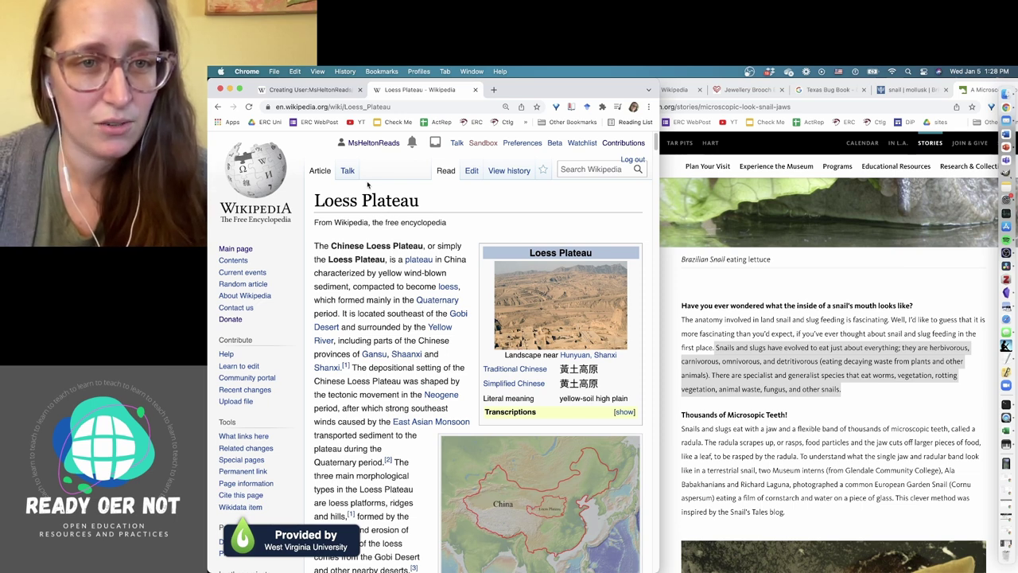
click(472, 171)
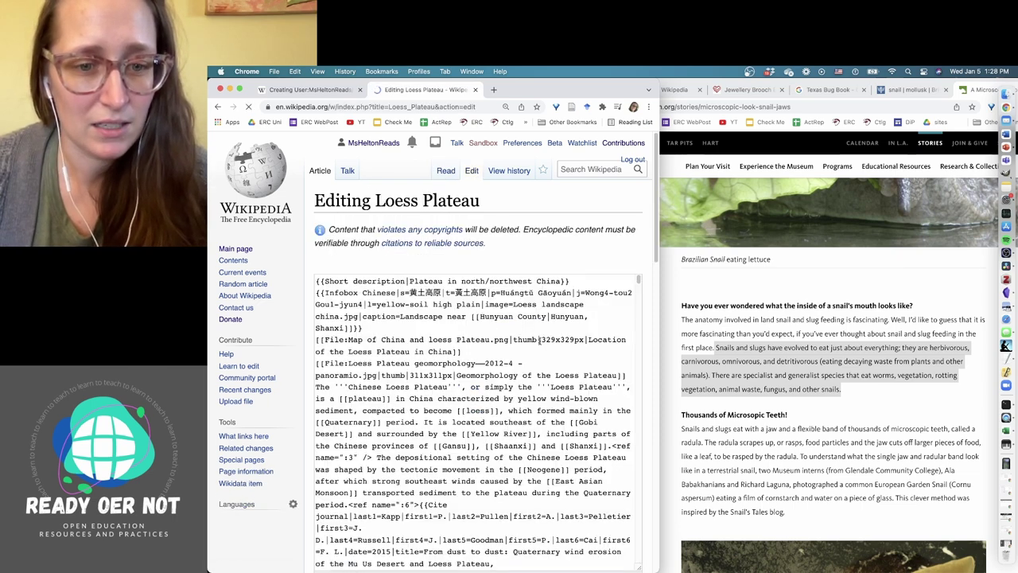
- Find 'quater' in the wikitext and select the 2015 Cite journal reference
key(super+f)
text(quatern)
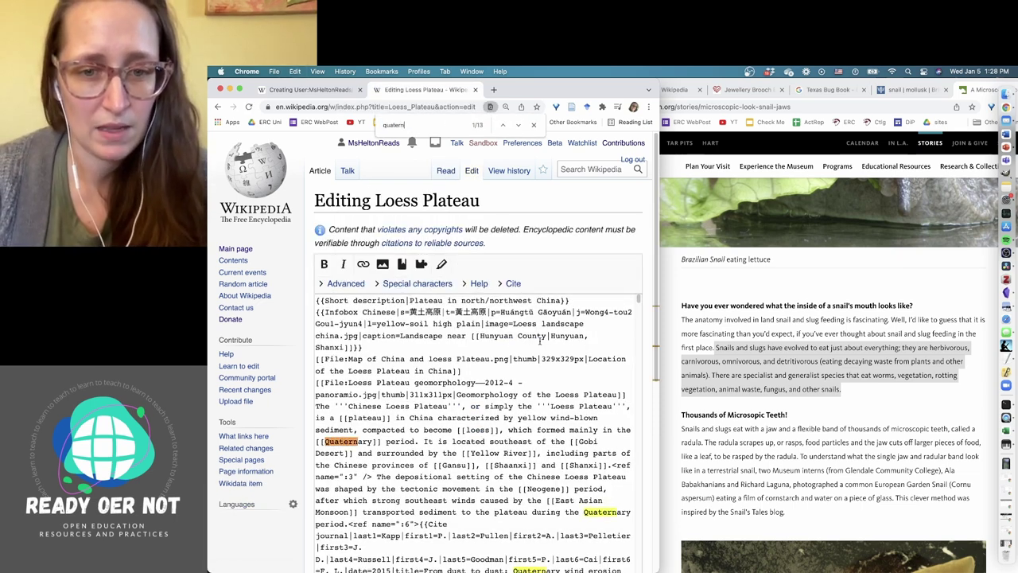
scroll(381, 441, down, 5)
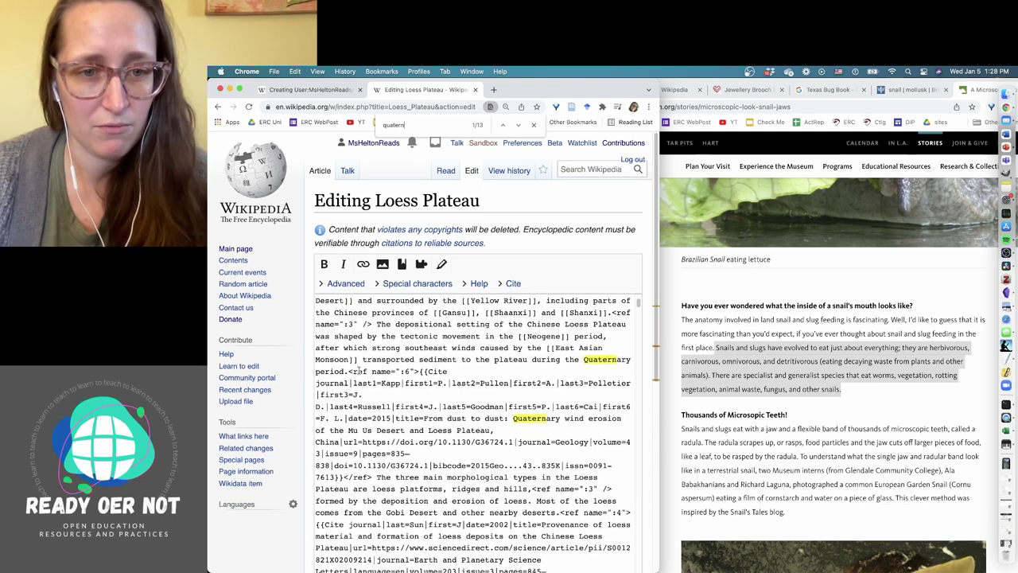
drag(347, 371, 368, 478)
key(super+c)
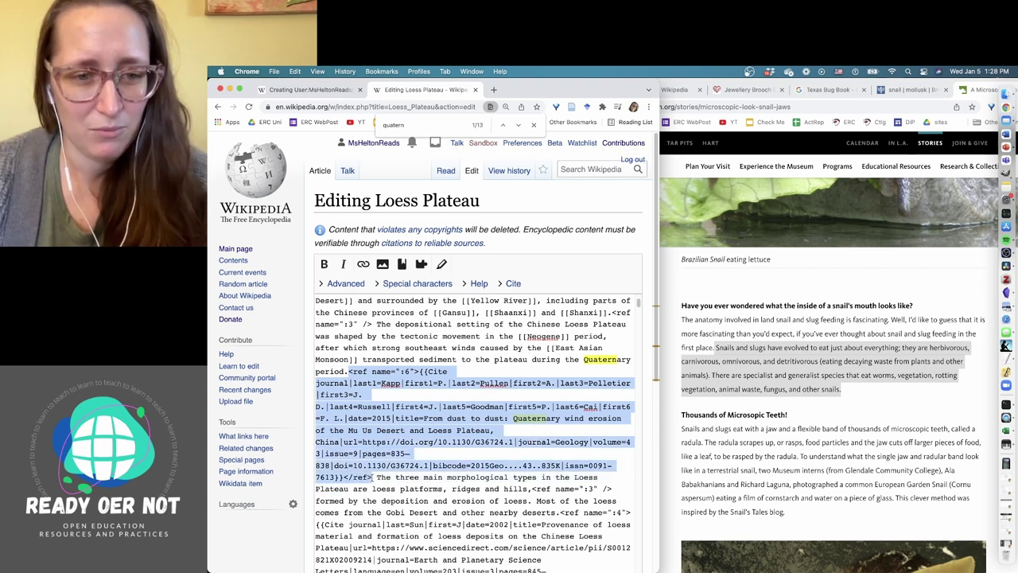
- Paste the 2015 'From dust to dust' Cite journal reference below the 'feeders.' sentence
click(310, 89)
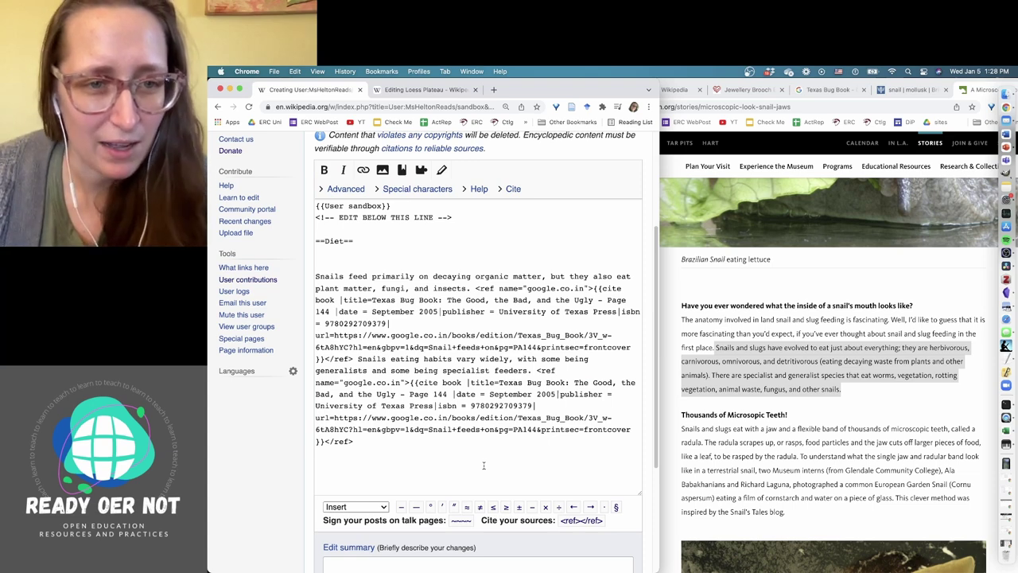
scroll(483, 465, up, 1)
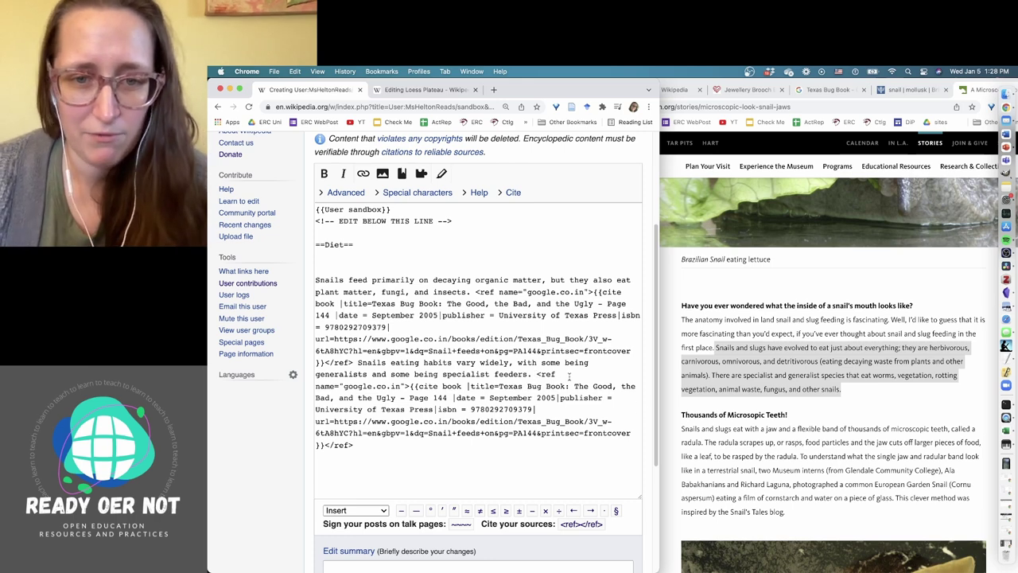
key(Return)
key(Return)
key(Return)
key(Return)
key(Return)
key(Return)
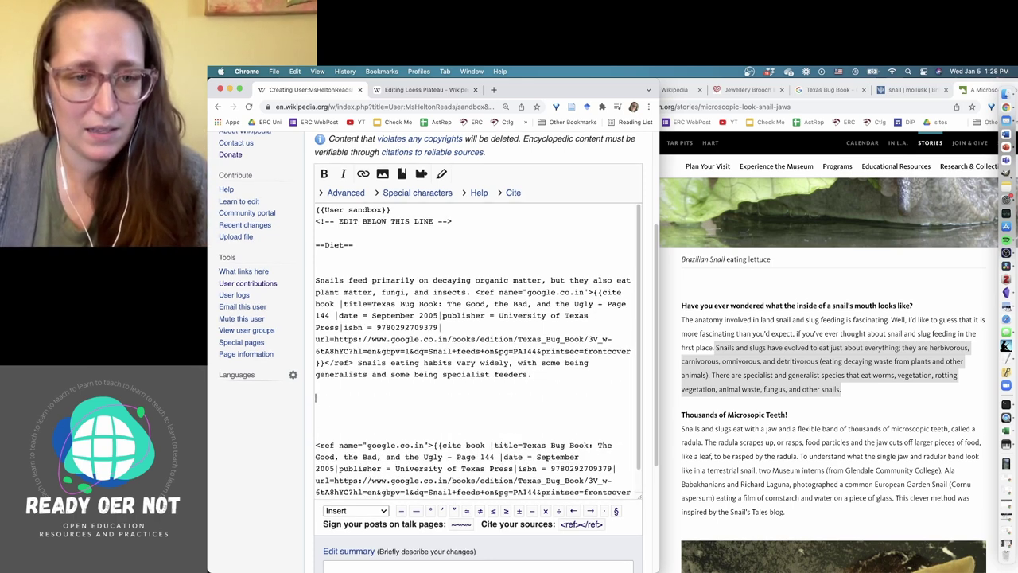
key(super+v)
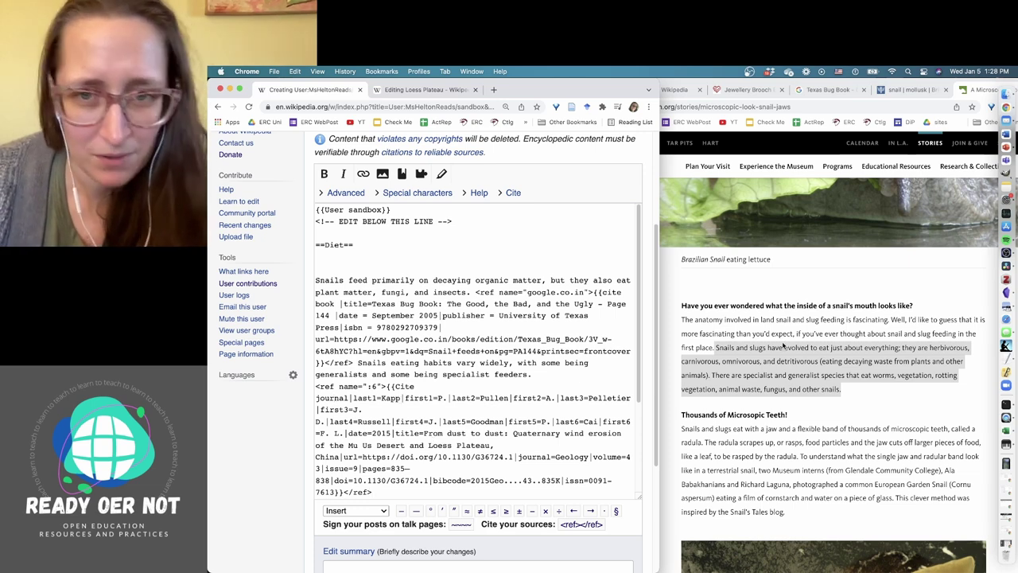
scroll(782, 345, up, 10)
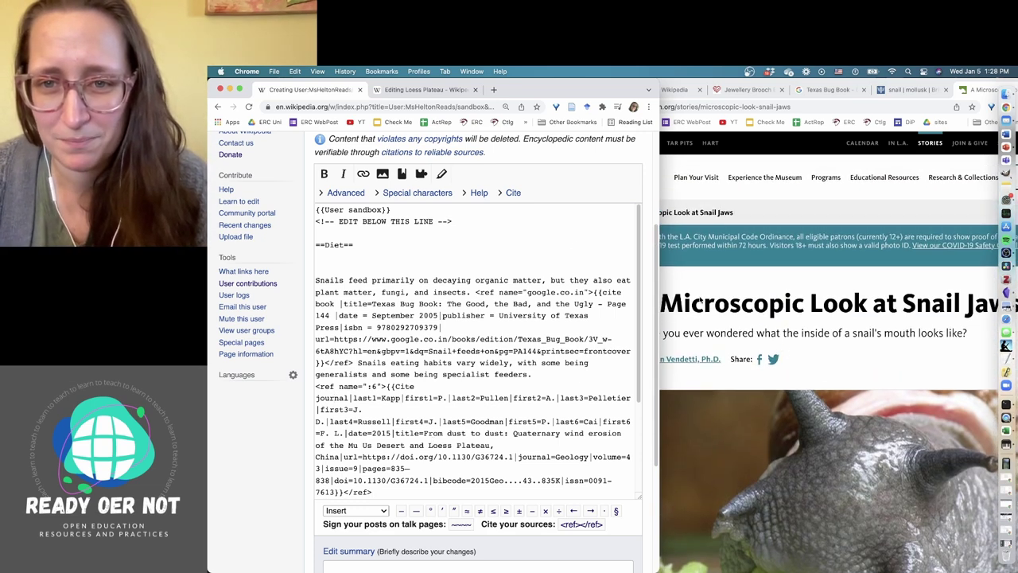
click(719, 298)
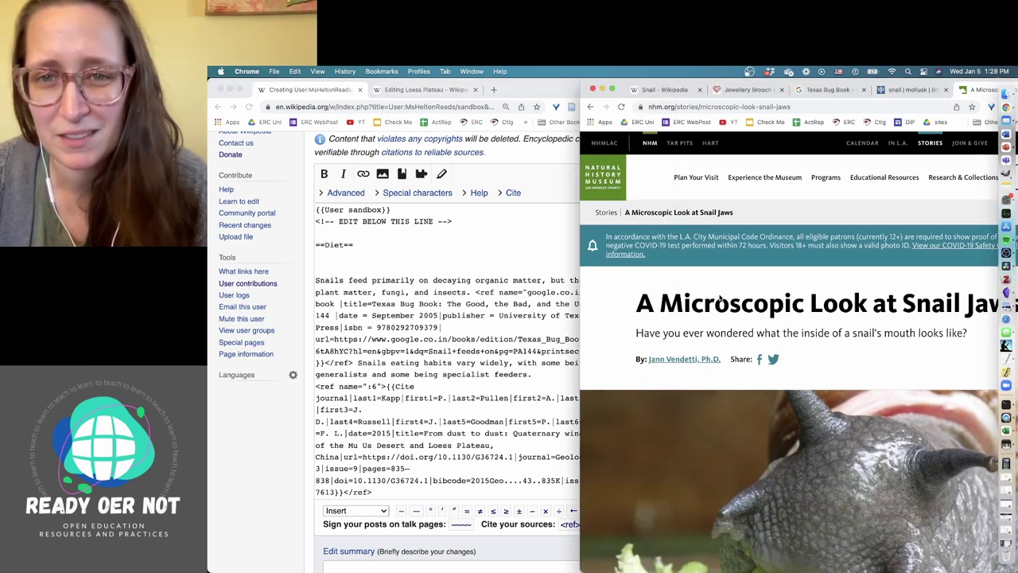
scroll(716, 297, down, 1)
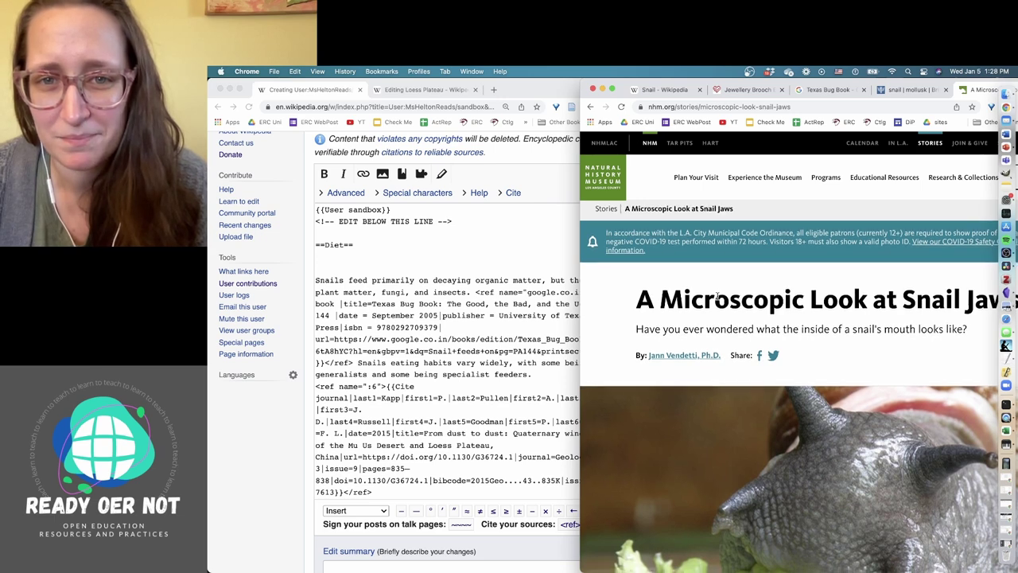
scroll(718, 296, down, 3)
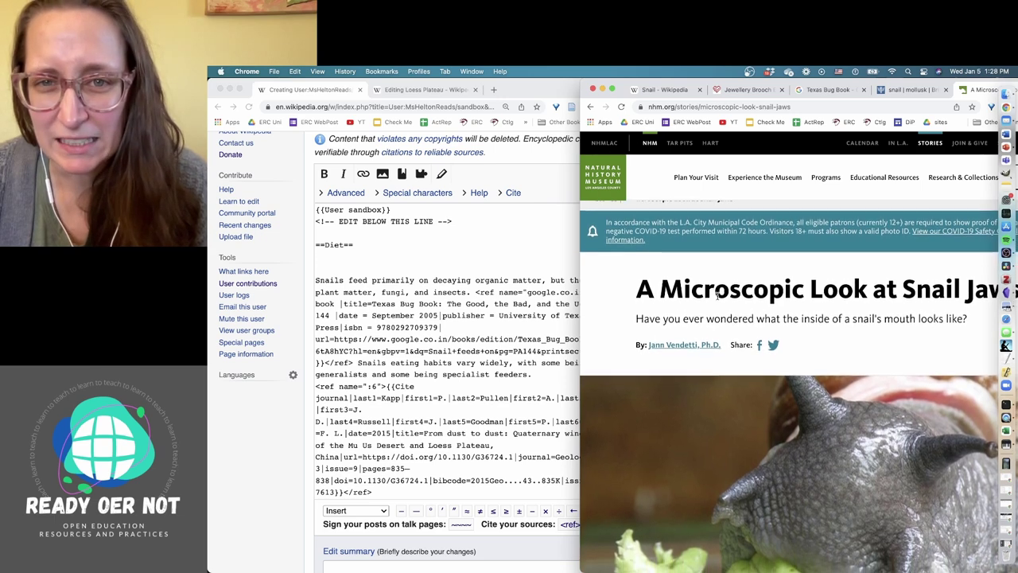
- Search Google for 'wikipedia citation types' and open Wikipedia:Citing sources, scrolling to Web pages
click(459, 233)
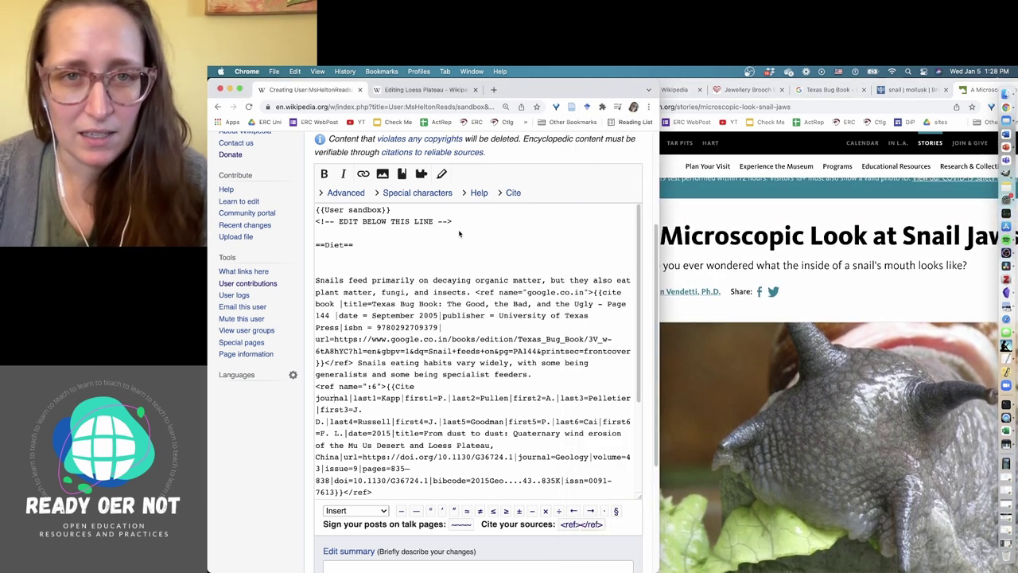
key(super+t)
text(wikipe)
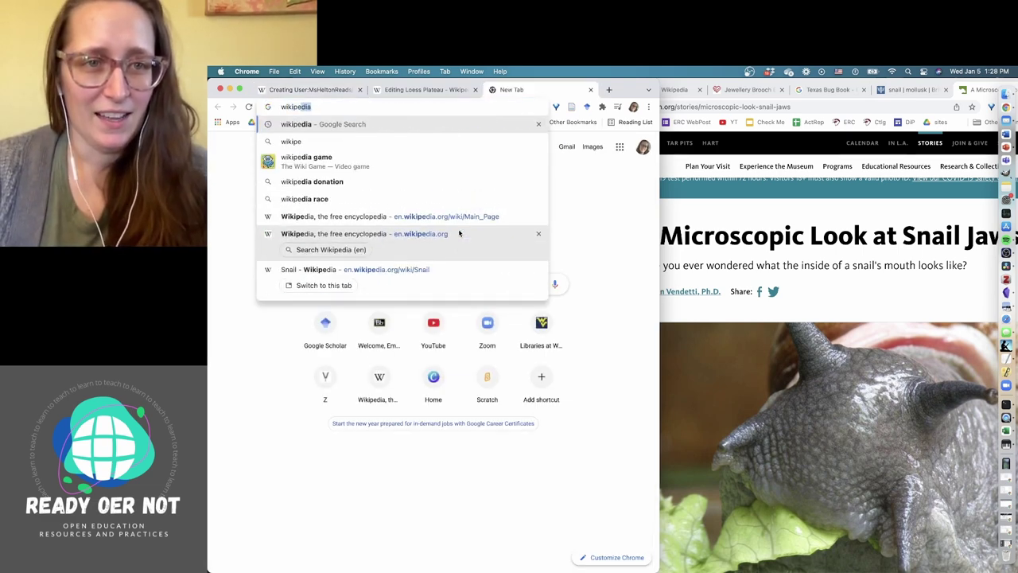
text(dia citation types)
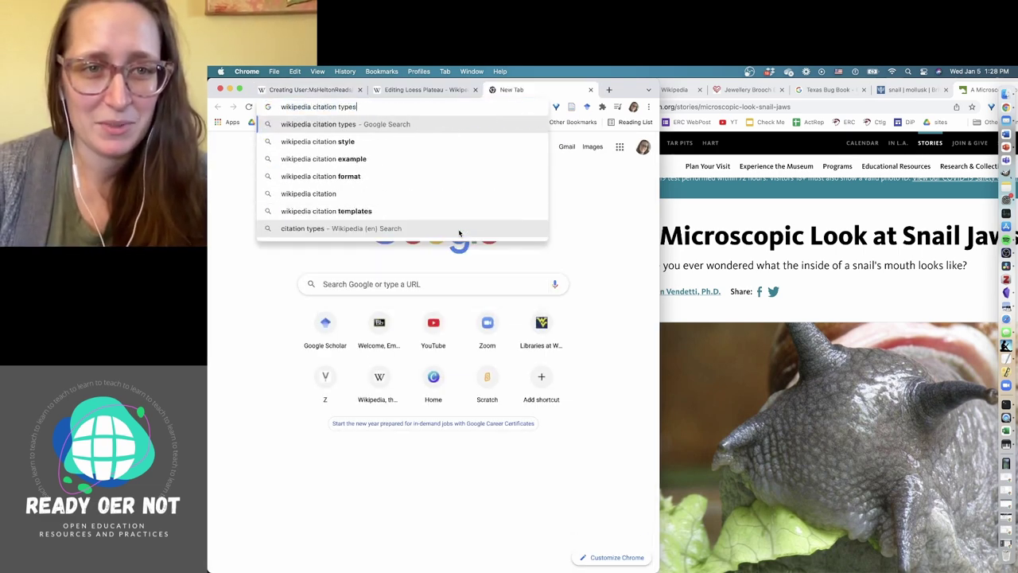
key(Return)
click(304, 238)
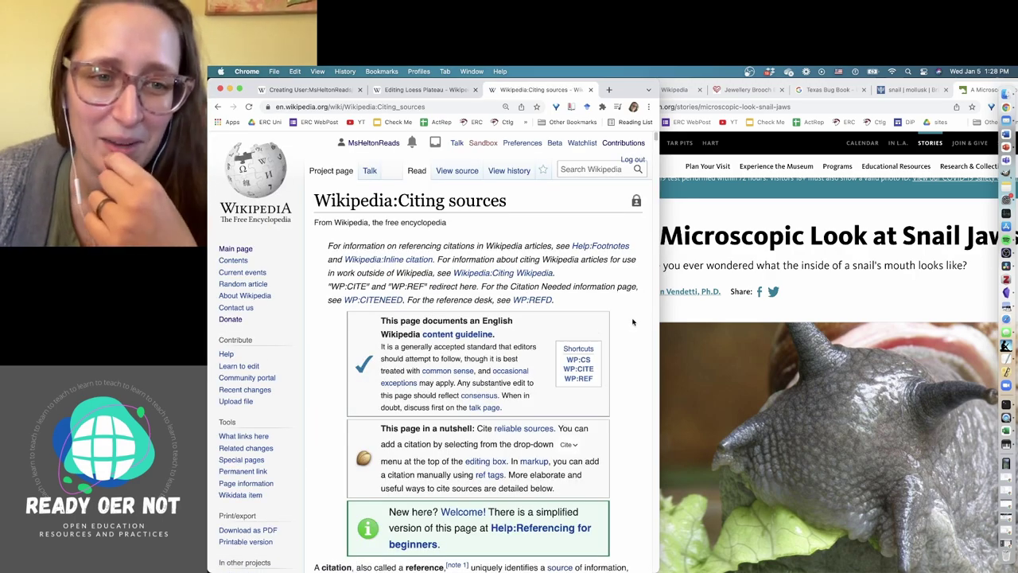
scroll(633, 321, down, 5)
scroll(633, 321, down, 4)
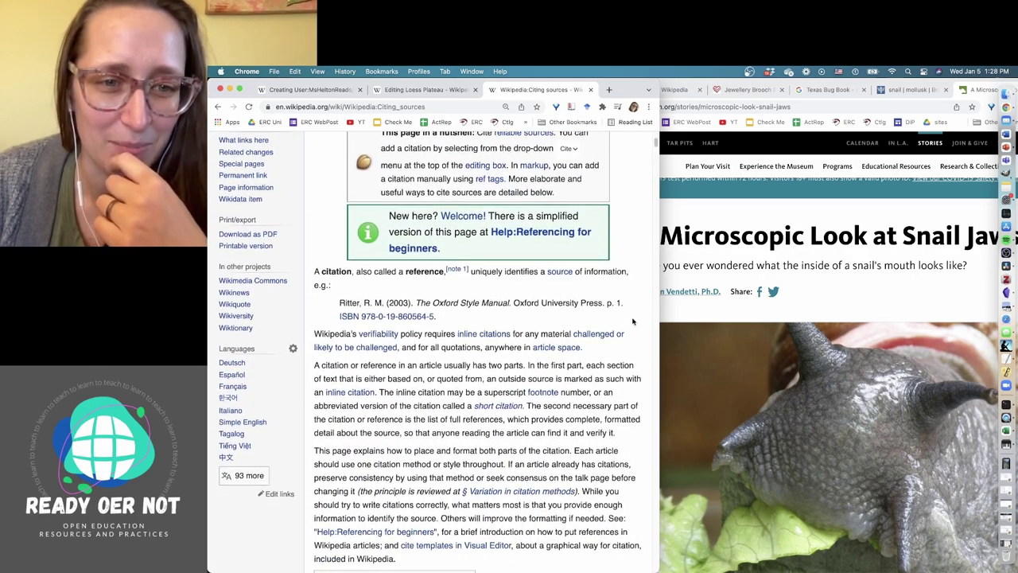
scroll(633, 321, down, 2)
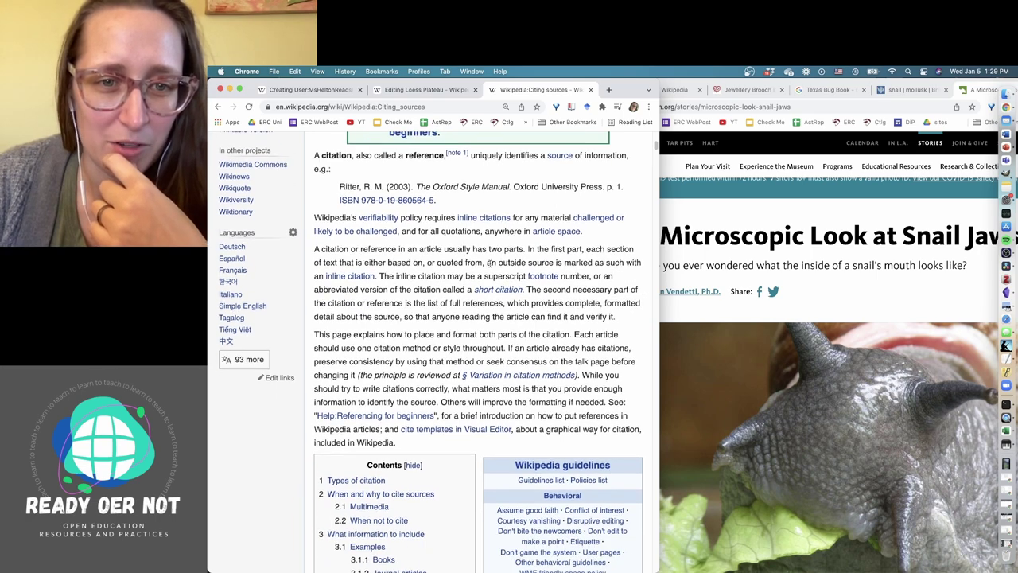
scroll(587, 288, down, 2)
scroll(587, 288, down, 4)
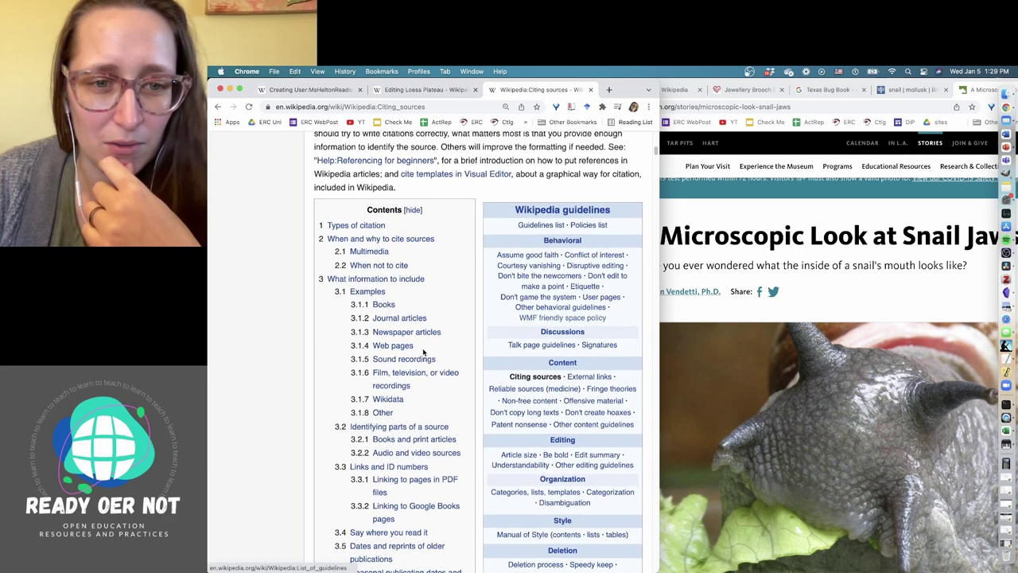
- Open Template:Cite web and select its vertical-format parameter list
click(390, 346)
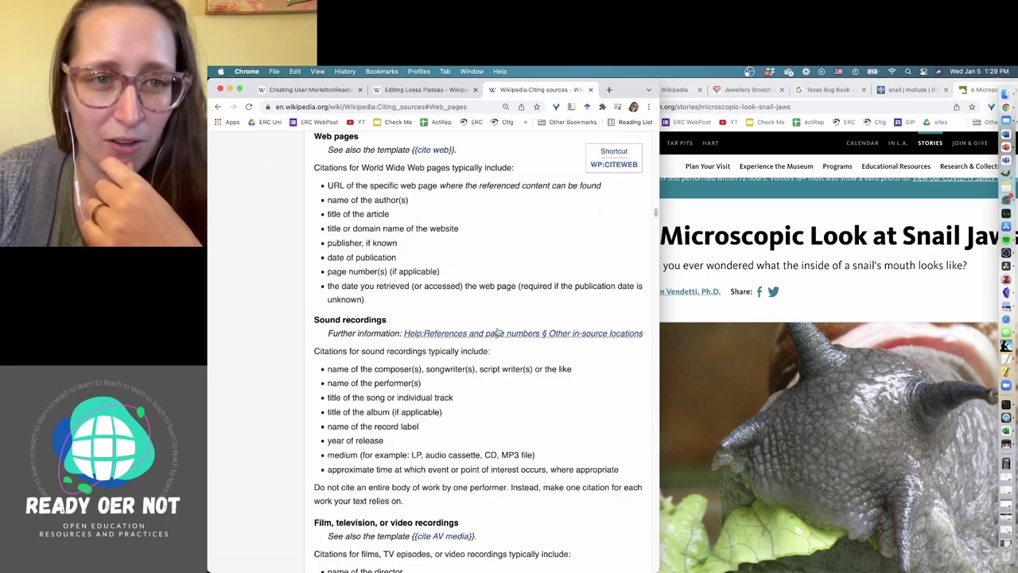
click(434, 149)
scroll(500, 275, down, 8)
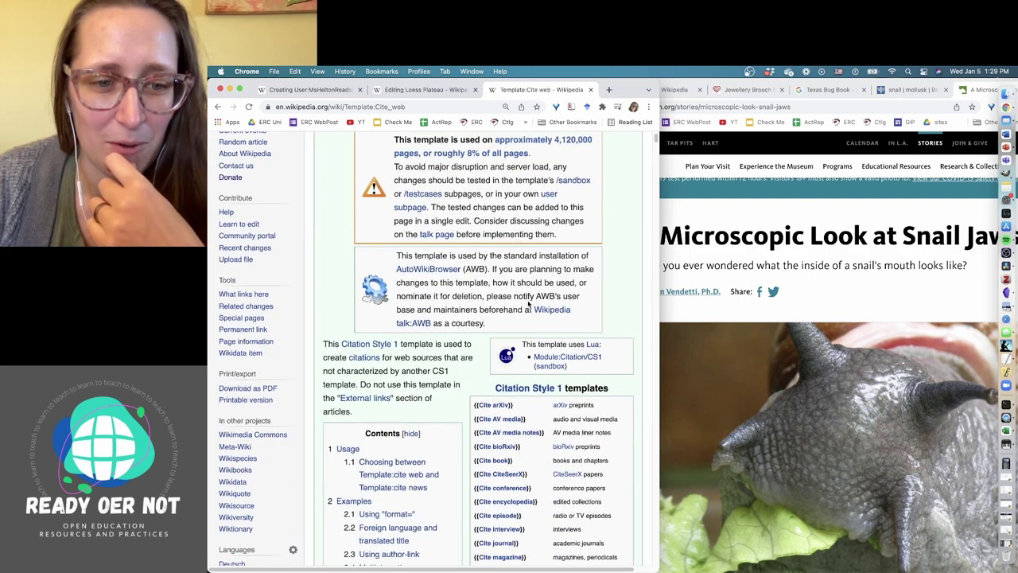
scroll(528, 305, down, 1)
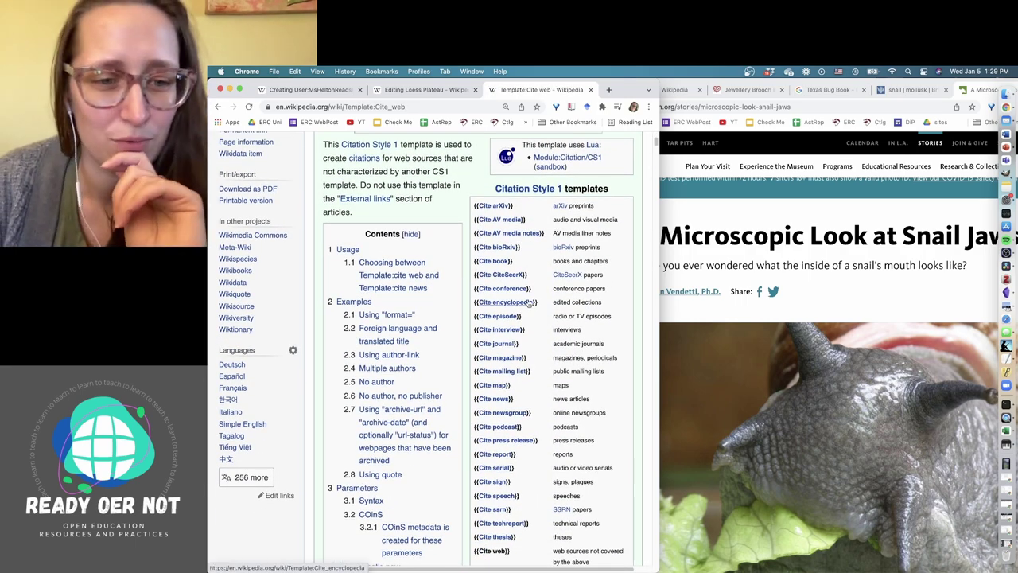
scroll(528, 305, down, 3)
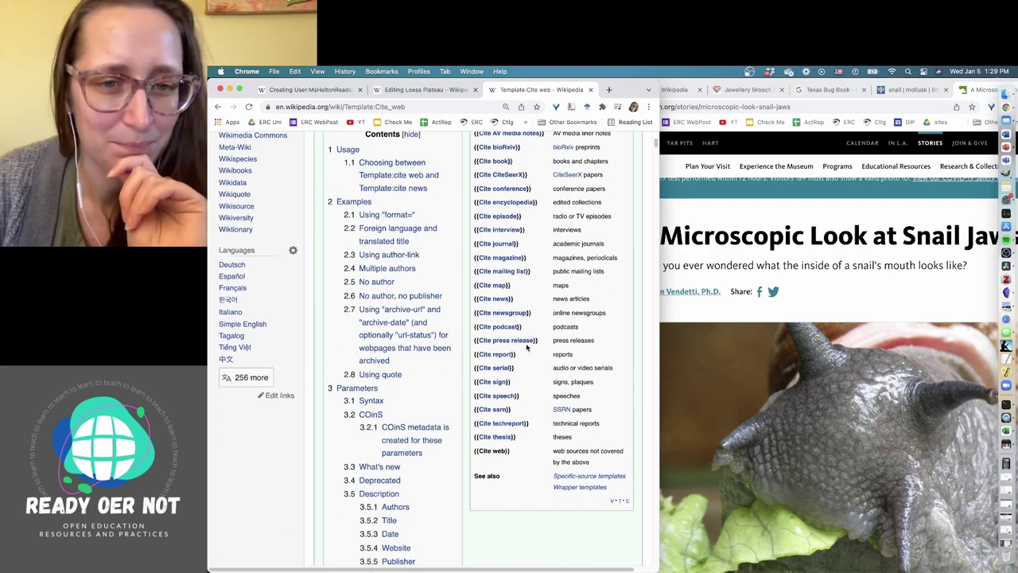
scroll(412, 419, up, 9)
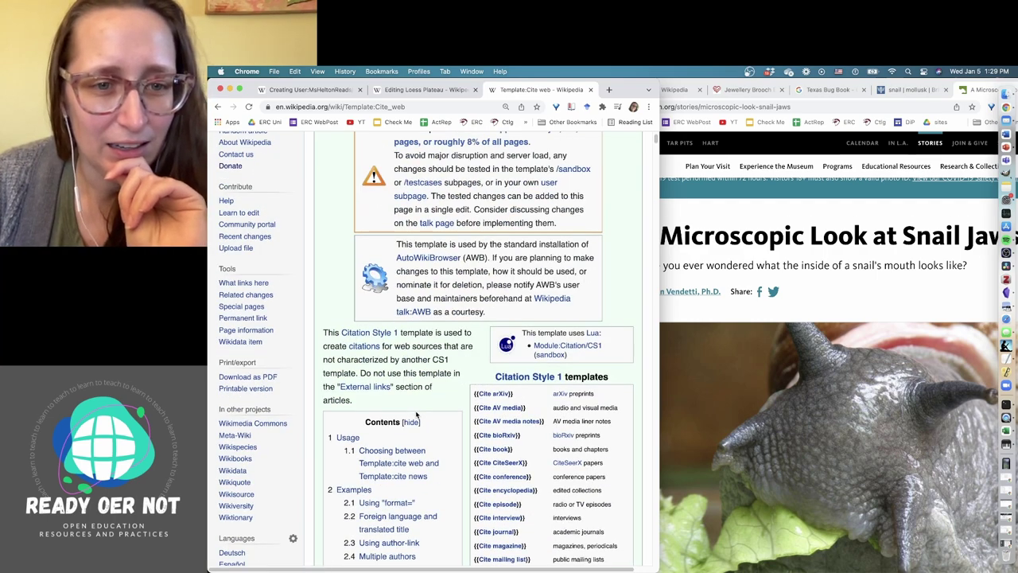
scroll(415, 414, down, 20)
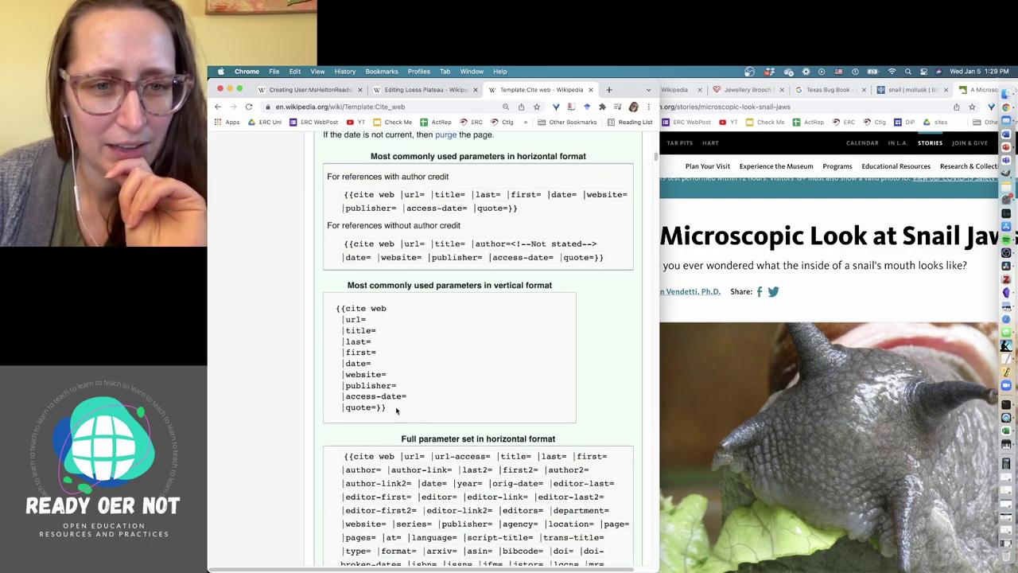
drag(396, 410, 339, 308)
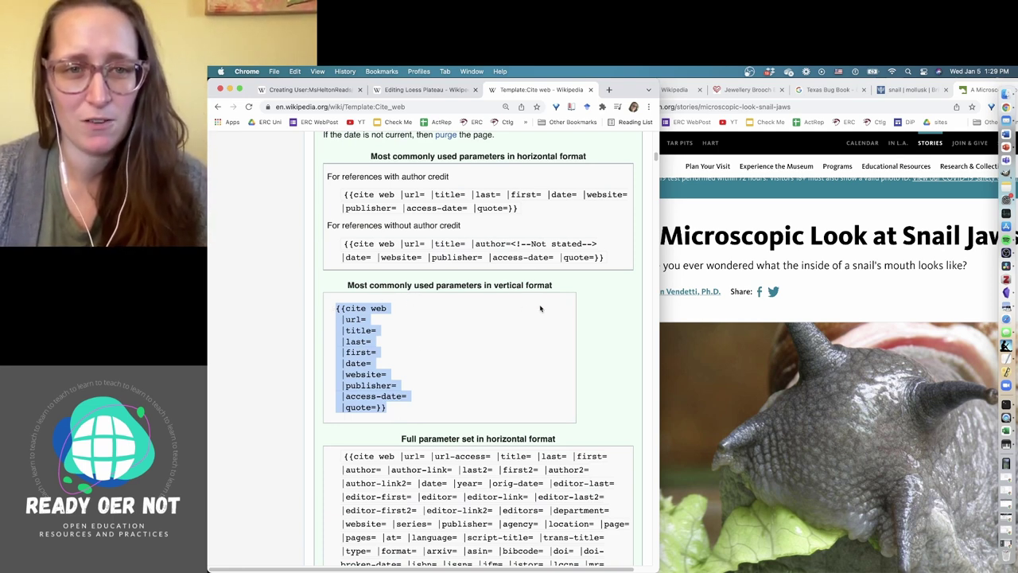
- Paste the copied cite web parameter block into the Diet sandbox draft
click(426, 89)
click(338, 91)
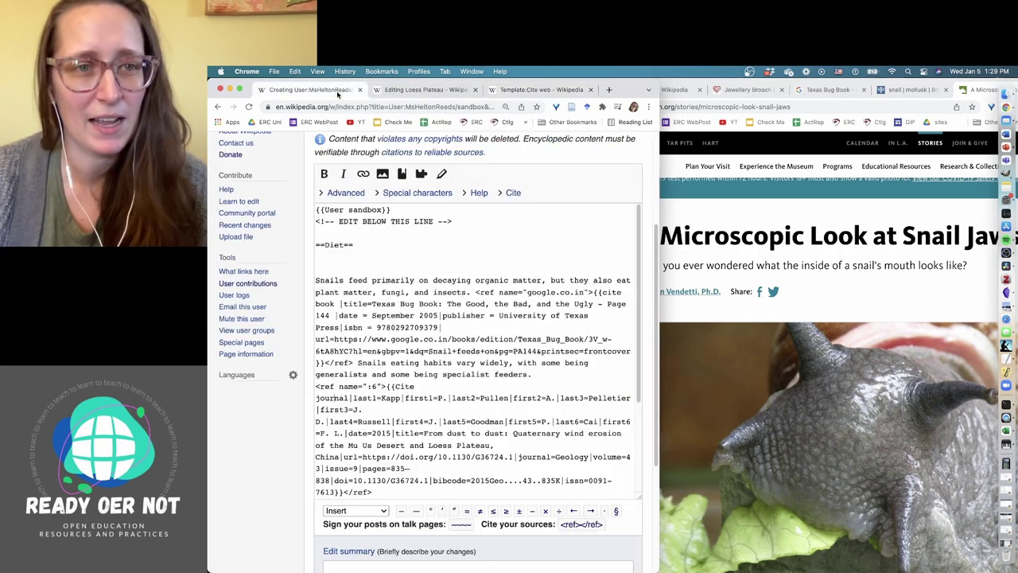
key(ctrl+v)
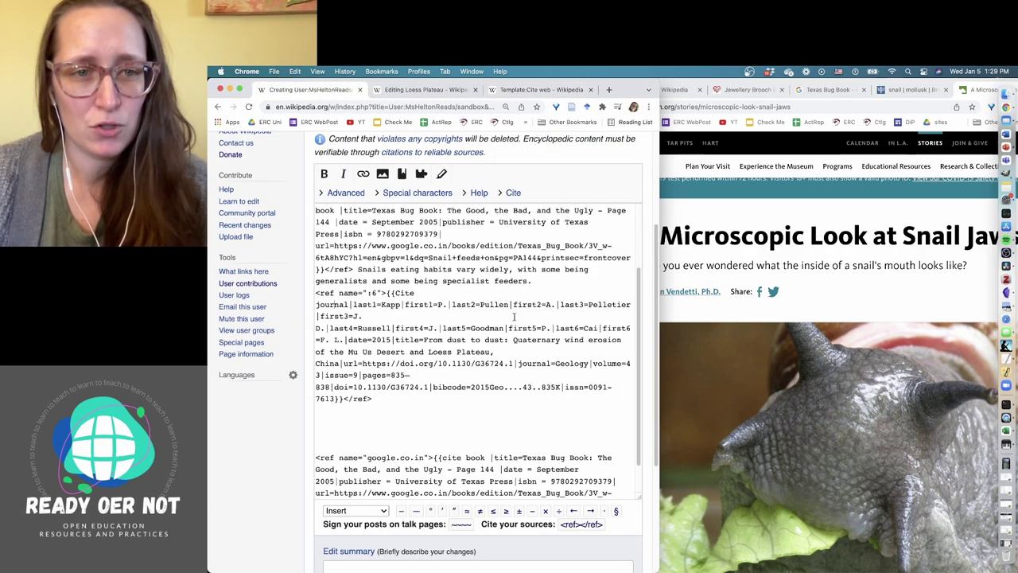
- Delete the Cite journal and duplicate Texas Bug Book references, leaving a blank vertical {{cite web}} below the paragraph
scroll(514, 317, down, 2)
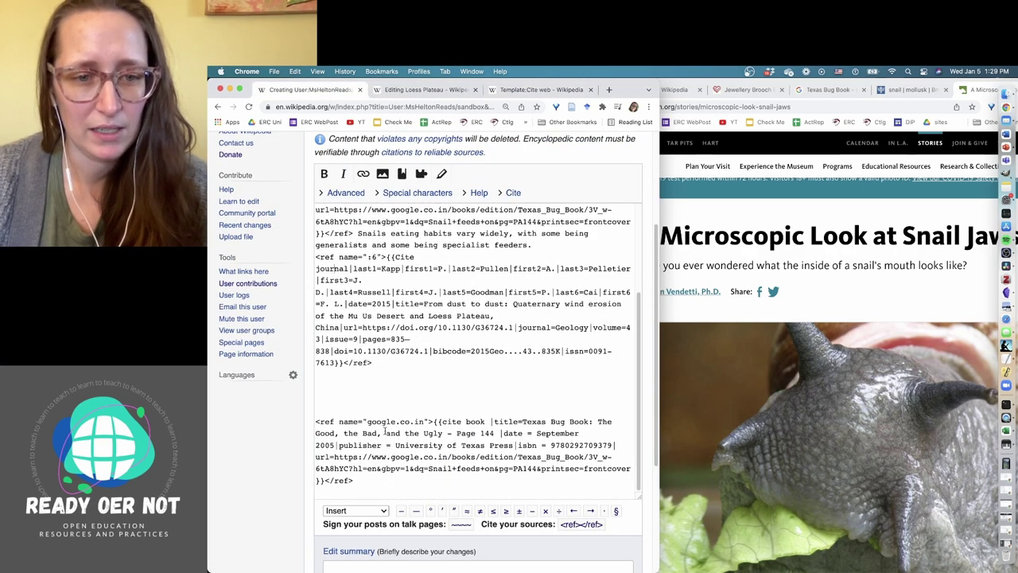
drag(374, 481, 422, 258)
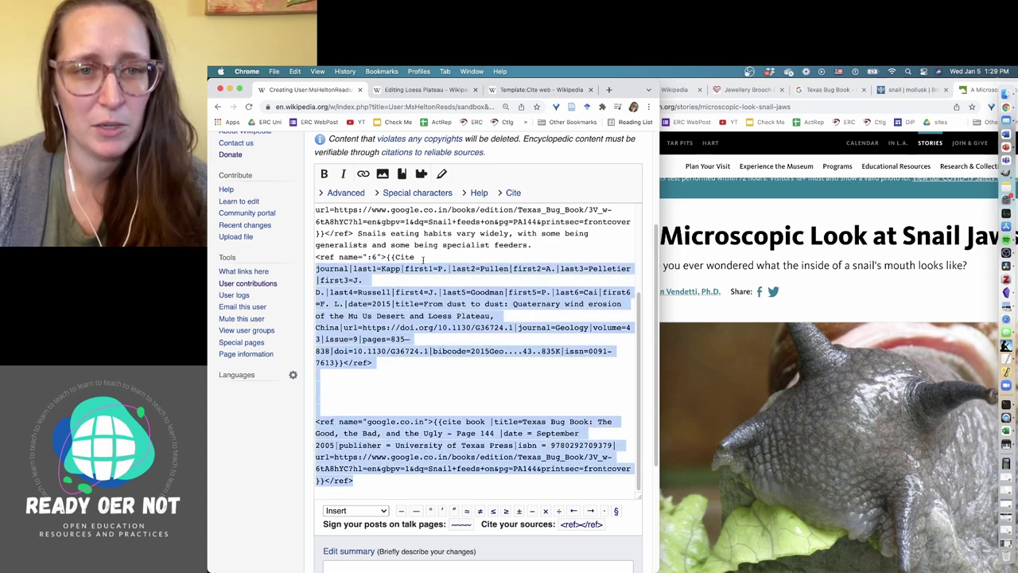
scroll(422, 258, up, 5)
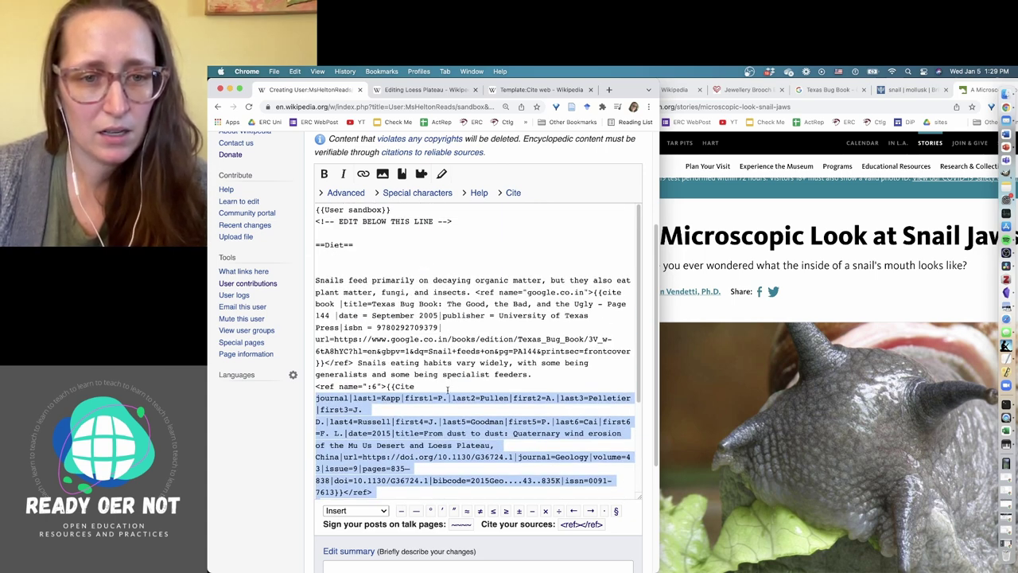
key(BackSpace)
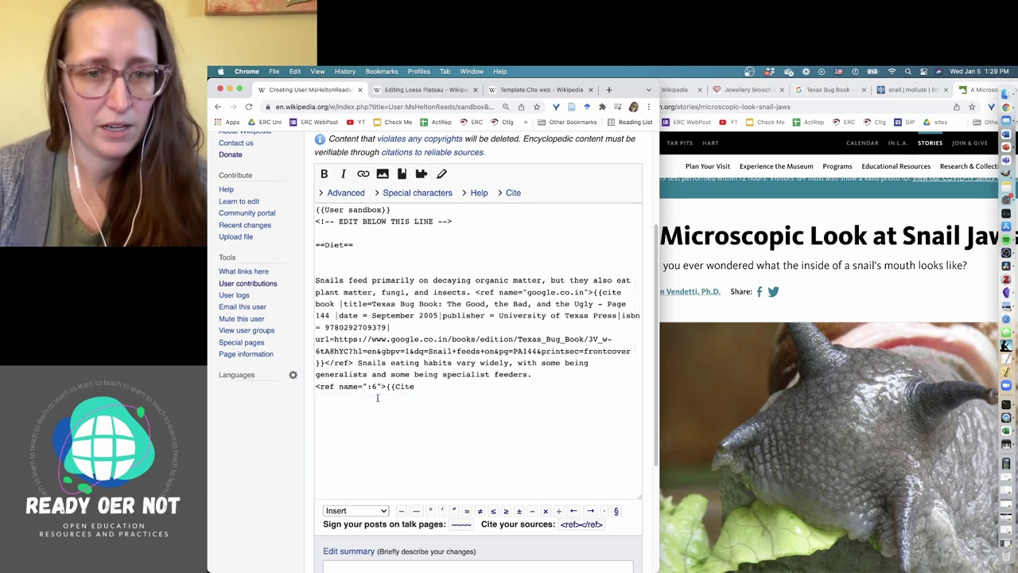
key(super+shift+Left)
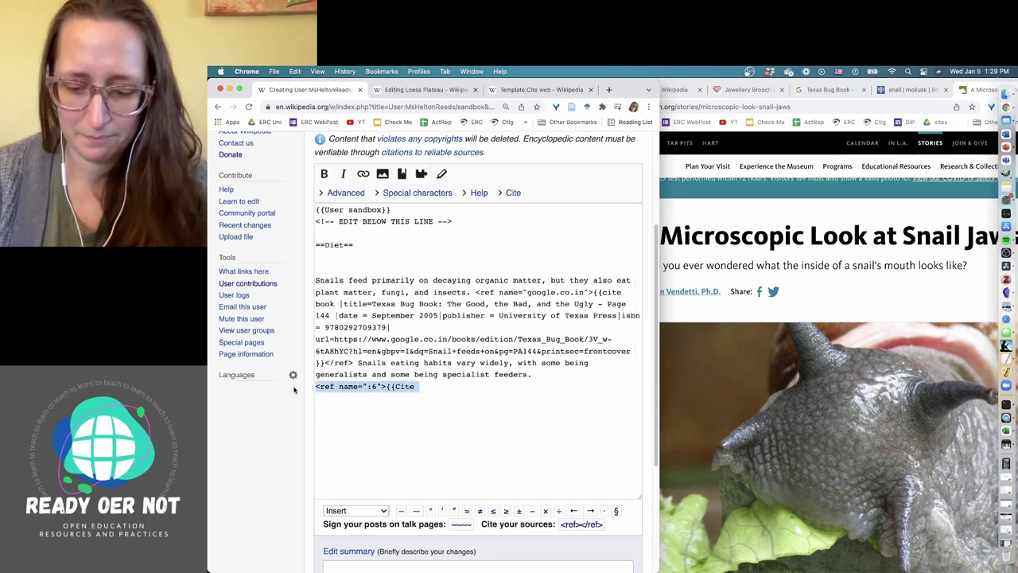
key(BackSpace)
key(BackSpace)
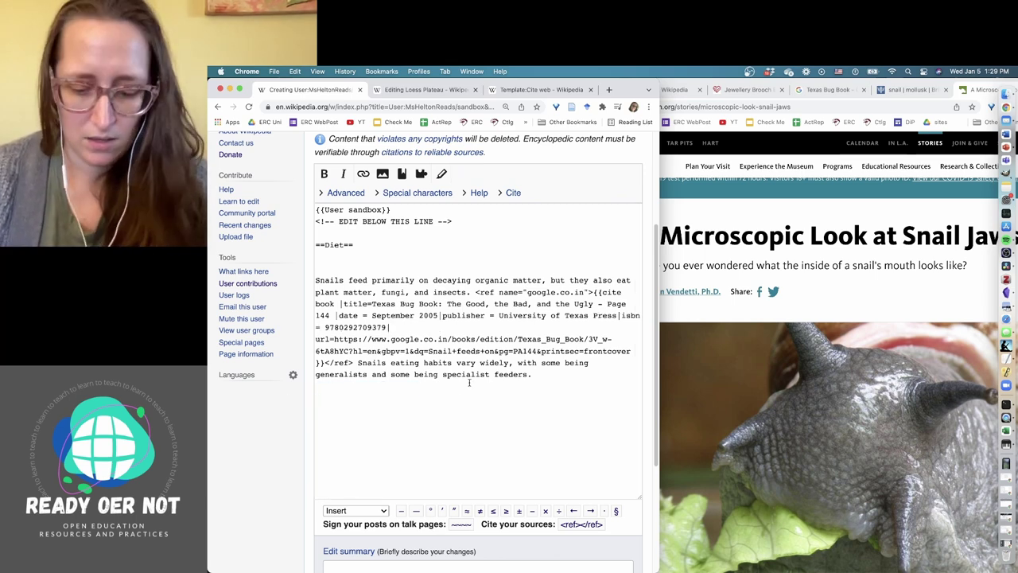
text({{cite web  |url=  |title=  |last=  |first=  |date=  |website=  |publisher=  |access-date=  |quote=}})
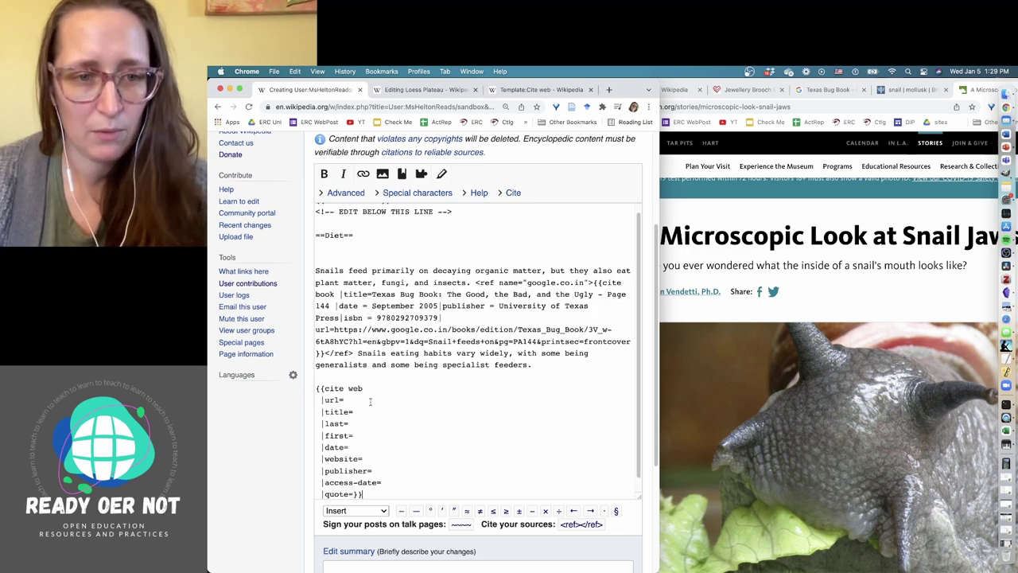
- Fill url= with the nhm.org article address and title= with 'A Microscopic Look at Snail Jaws'
click(809, 105)
key(super+c)
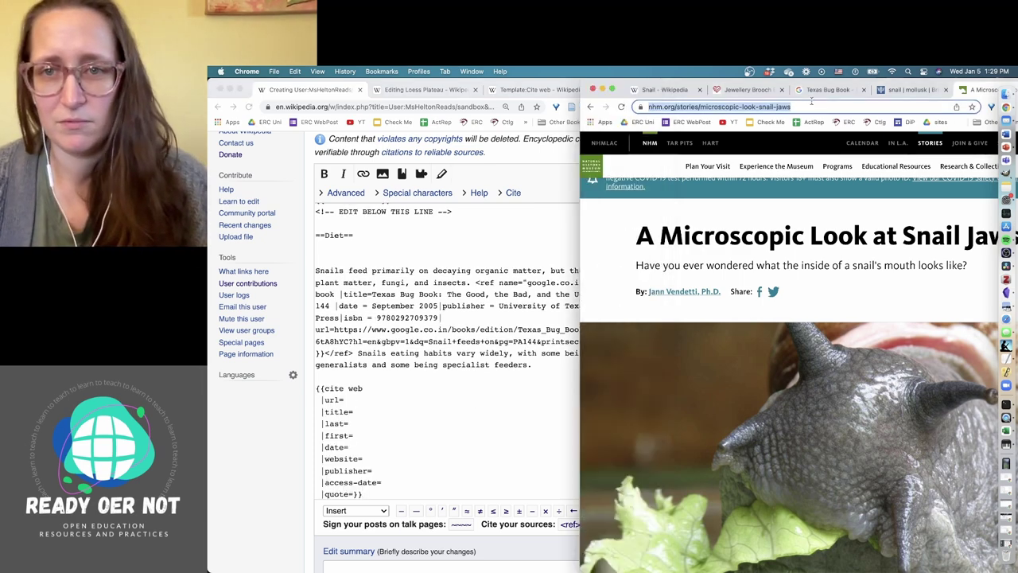
click(367, 400)
key(super+v)
click(714, 224)
drag(643, 235, 846, 238)
triple_click(830, 238)
key(super+c)
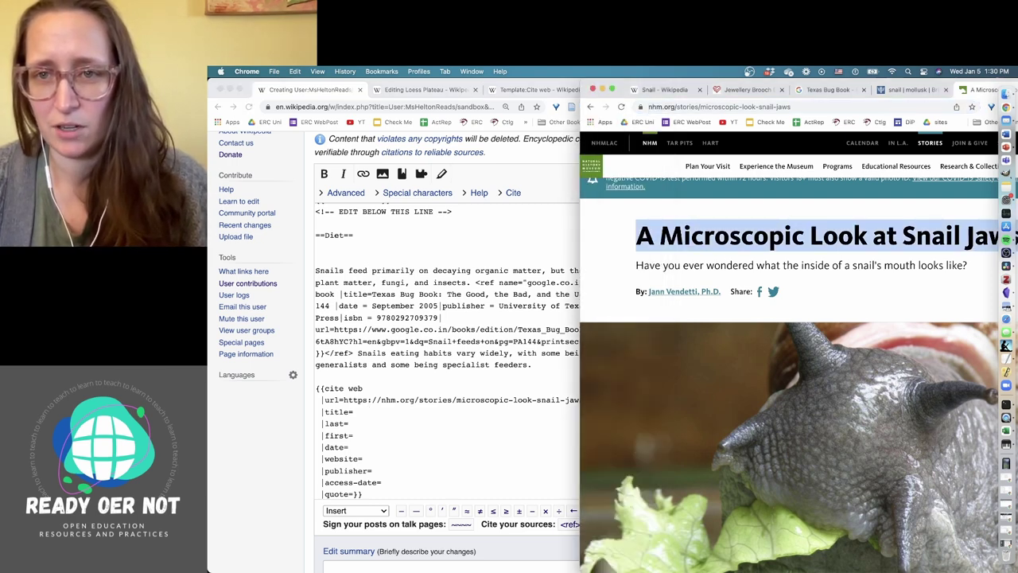
click(384, 411)
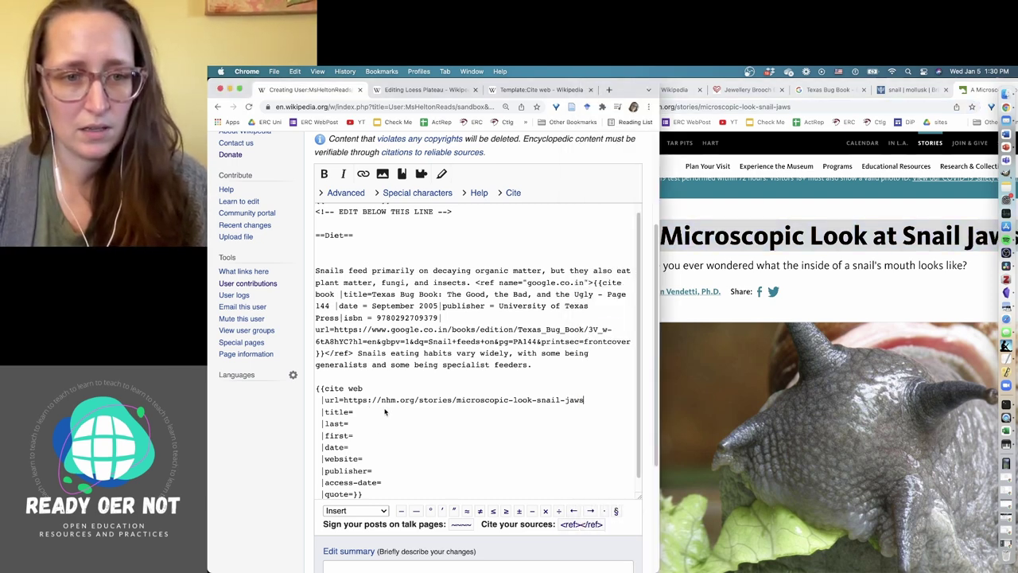
key(super+v)
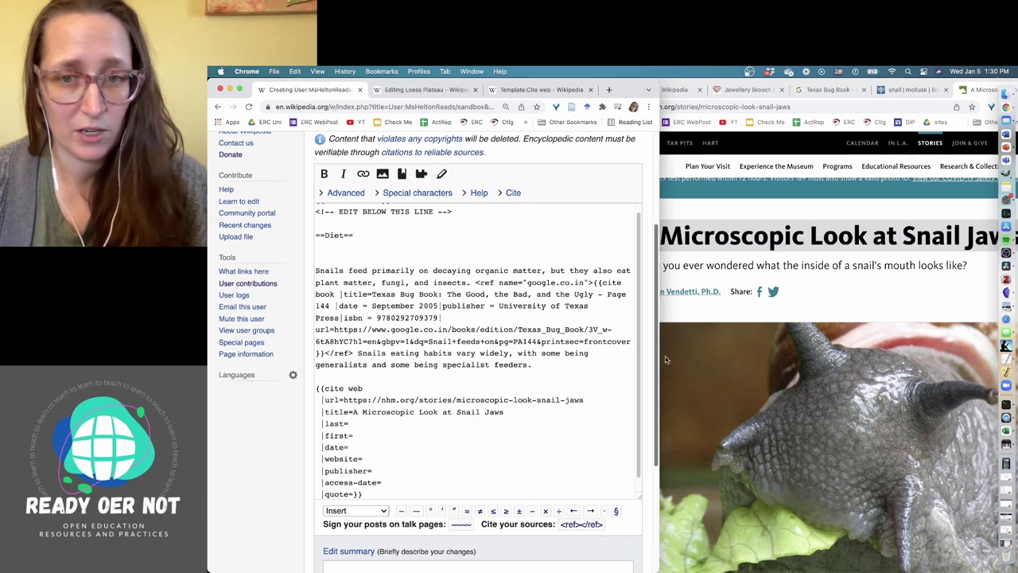
text(Vendetti)
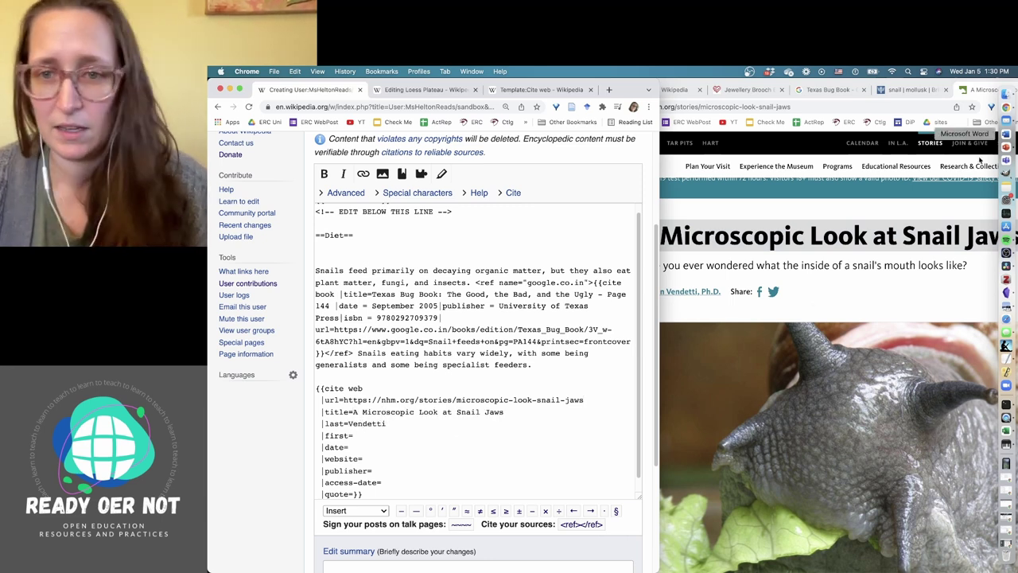
- Check the snail jaws article's author for the last= and first= fields
click(933, 84)
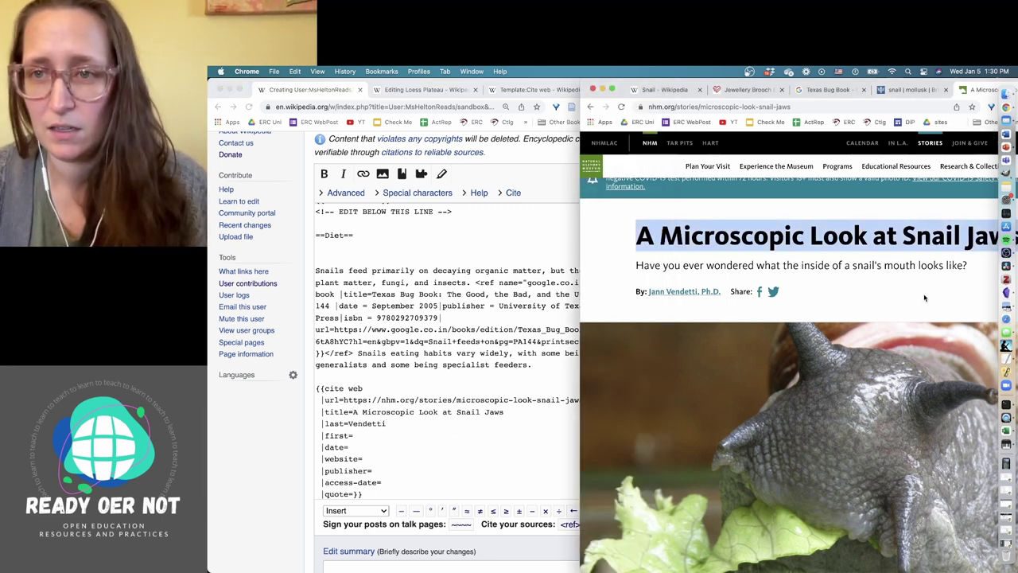
drag(933, 83, 1009, 72)
click(400, 430)
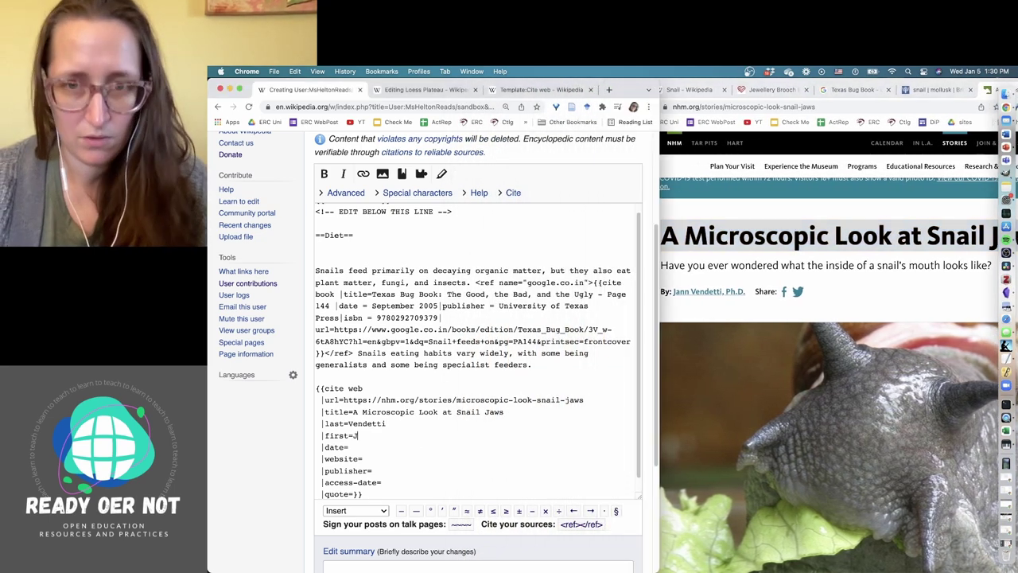
click(889, 289)
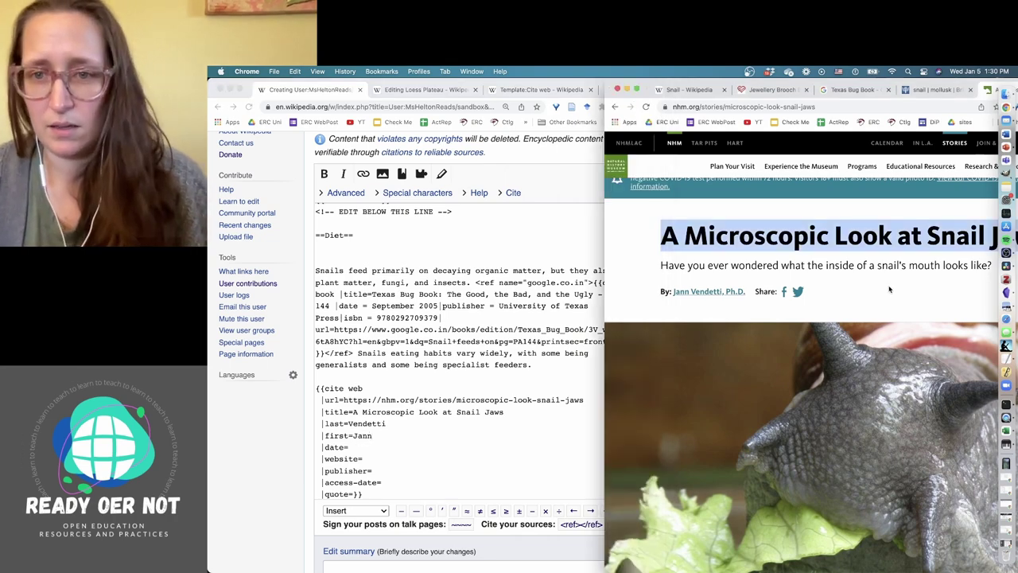
drag(958, 79, 855, 79)
- Skim the NHM snail jaws article, then move and widen its window
scroll(859, 311, down, 10)
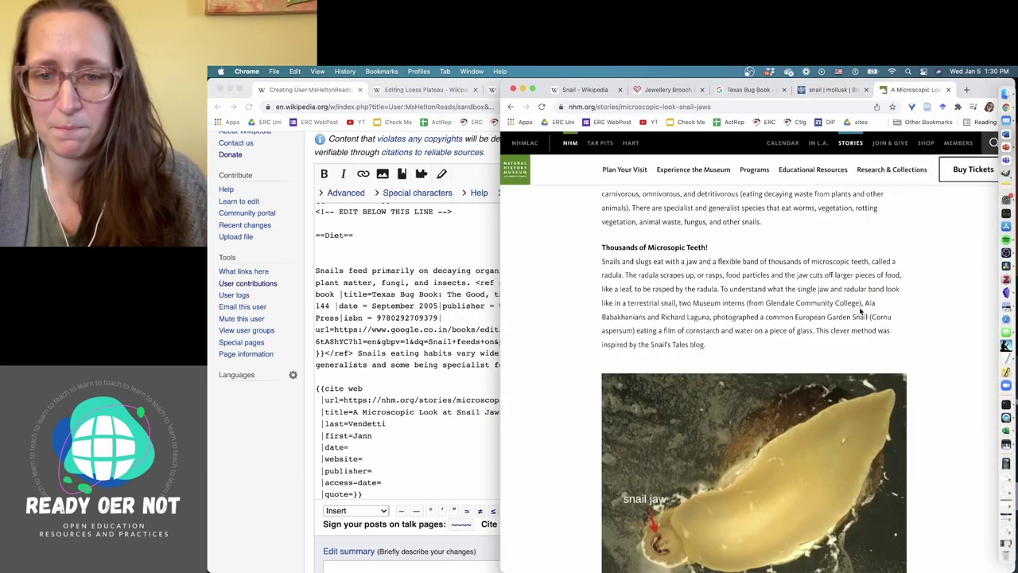
scroll(859, 311, up, 4)
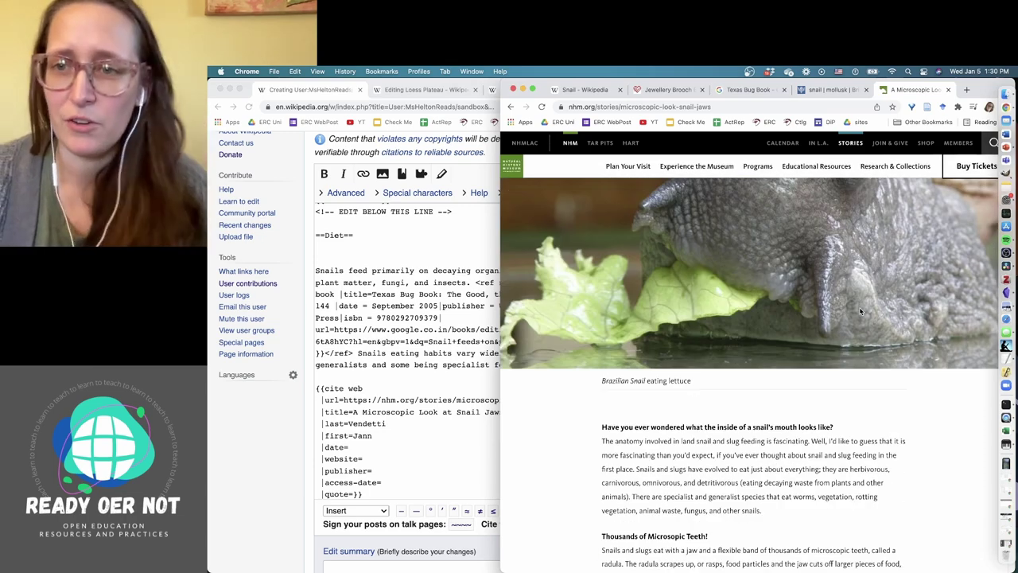
scroll(860, 311, down, 20)
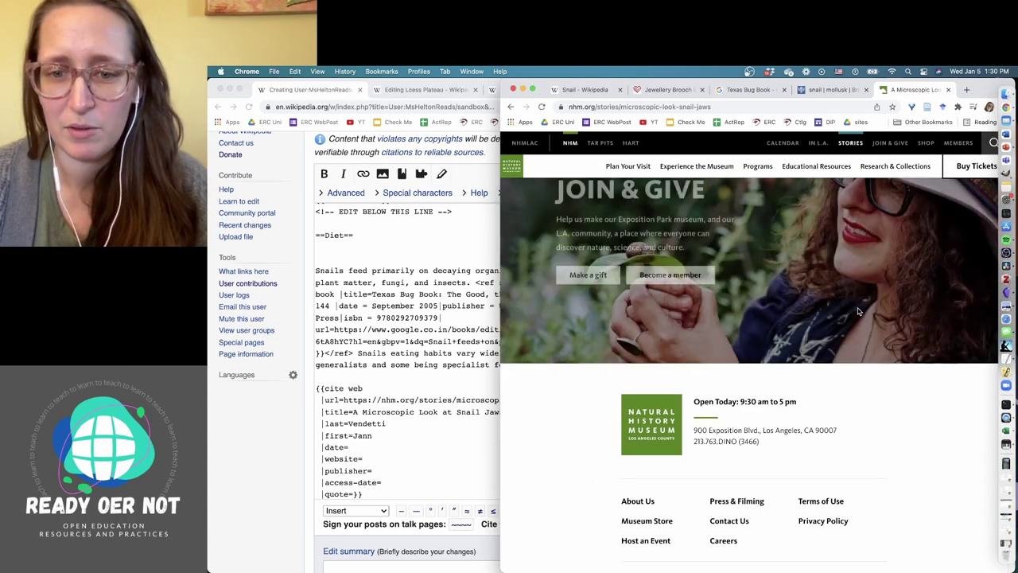
scroll(858, 311, down, 5)
scroll(858, 311, up, 5)
scroll(858, 311, down, 10)
scroll(858, 311, up, 4)
scroll(858, 311, up, 20)
scroll(857, 306, up, 15)
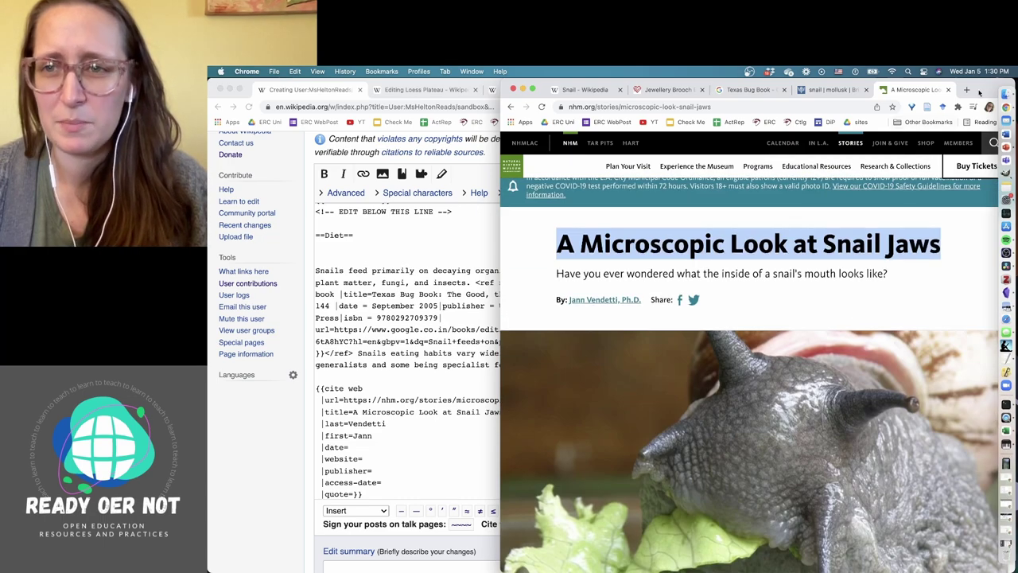
drag(980, 92, 854, 93)
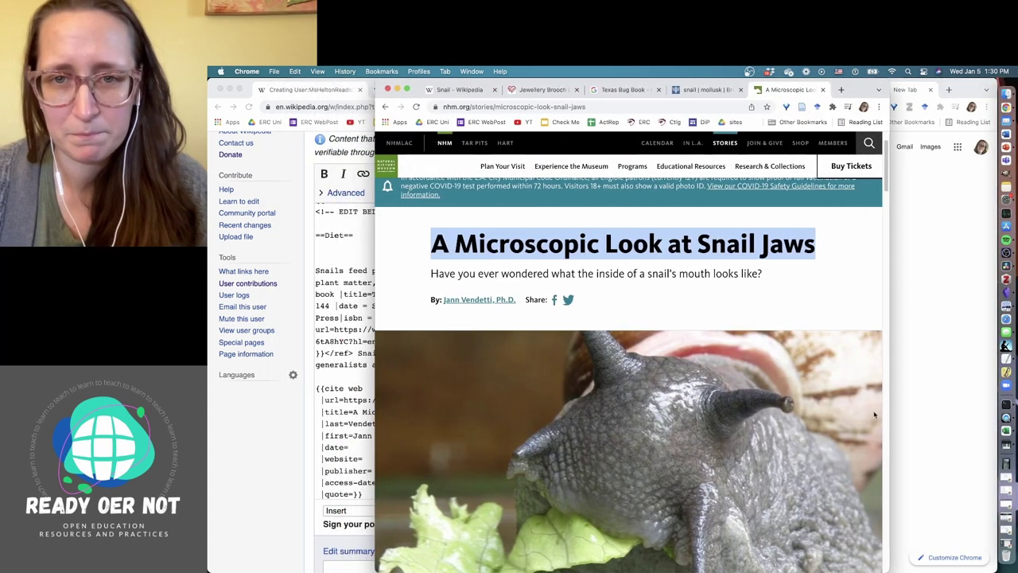
drag(890, 406, 998, 402)
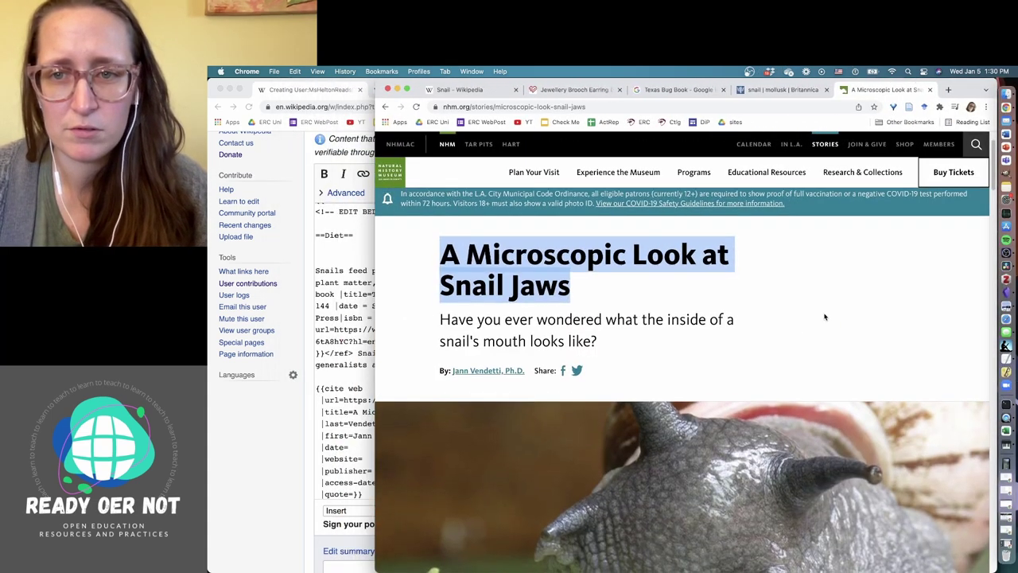
- Read further through the article, then bring the Wikipedia citation draft to the front
scroll(825, 316, down, 5)
scroll(825, 316, down, 6)
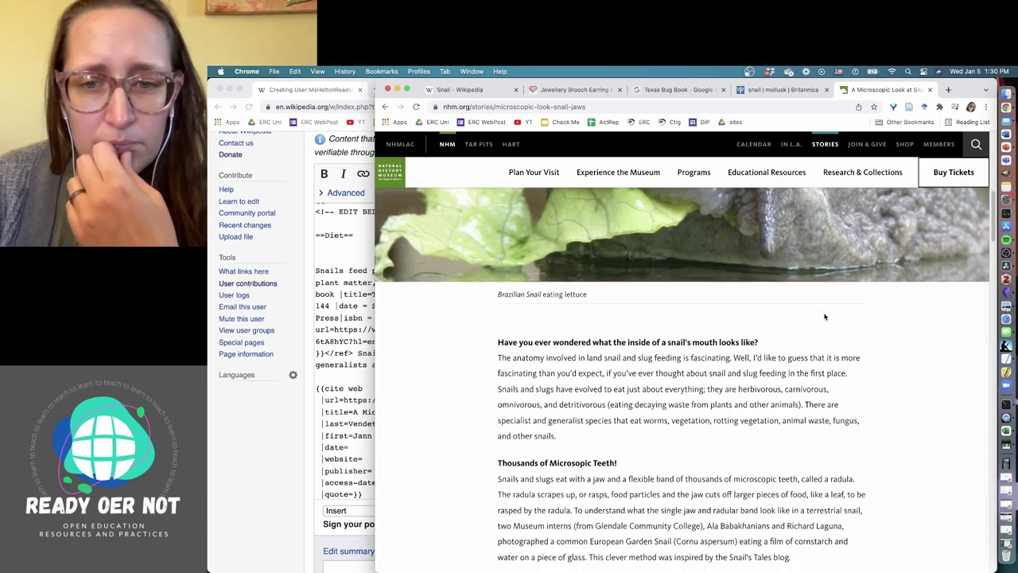
scroll(824, 317, down, 10)
scroll(825, 316, down, 8)
scroll(825, 317, down, 8)
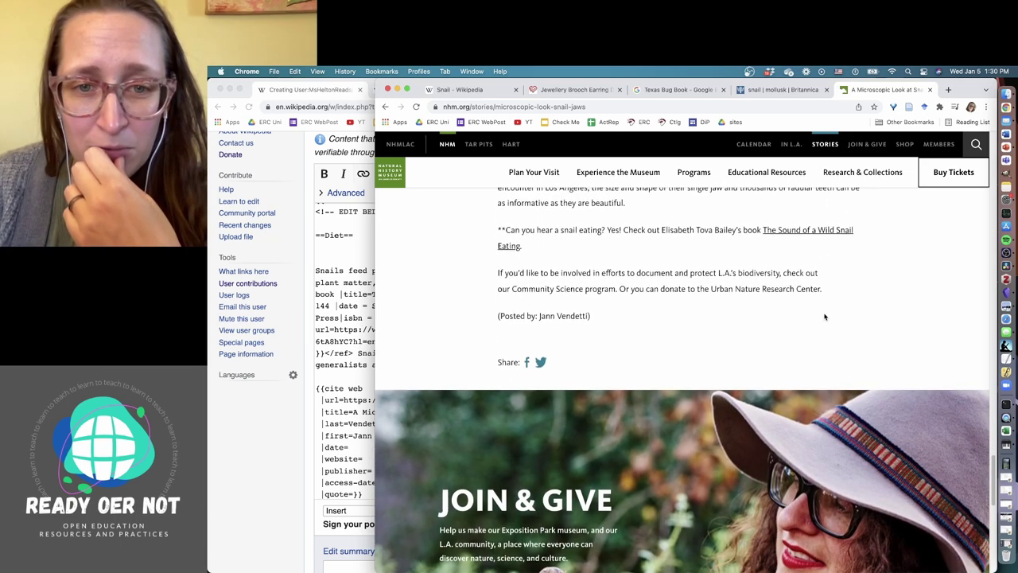
scroll(825, 316, down, 5)
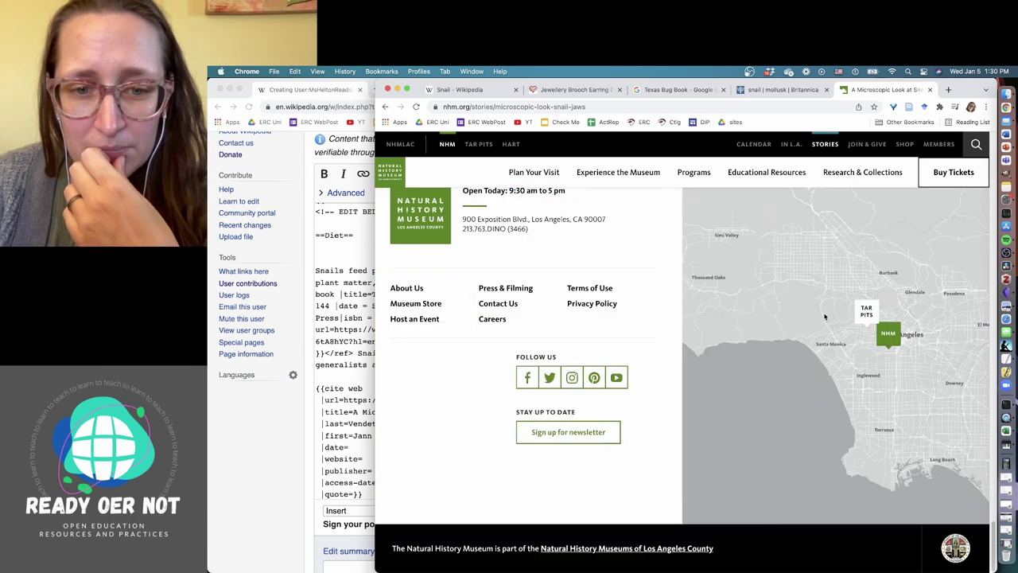
scroll(825, 317, up, 10)
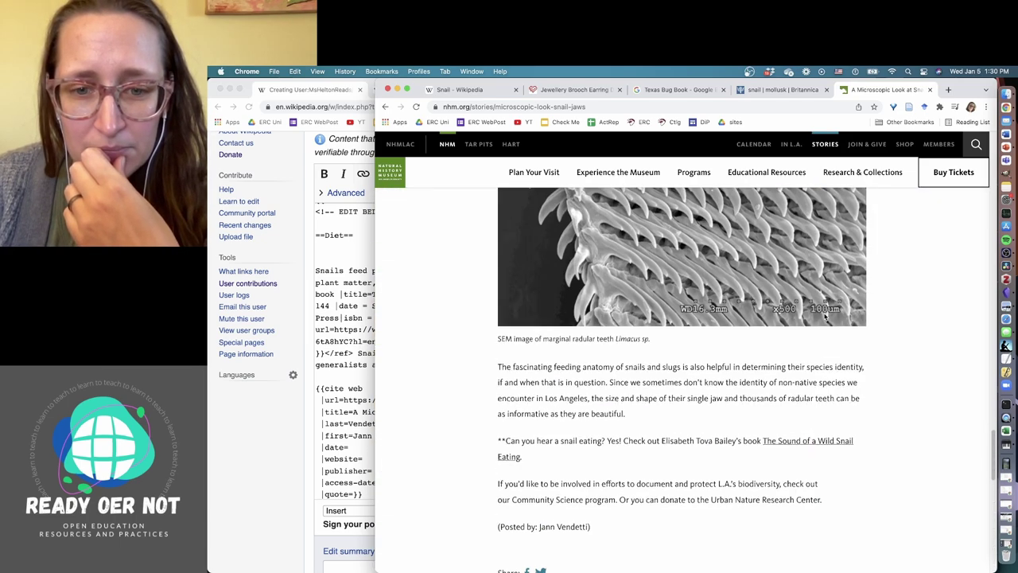
scroll(825, 315, down, 2)
scroll(825, 315, up, 15)
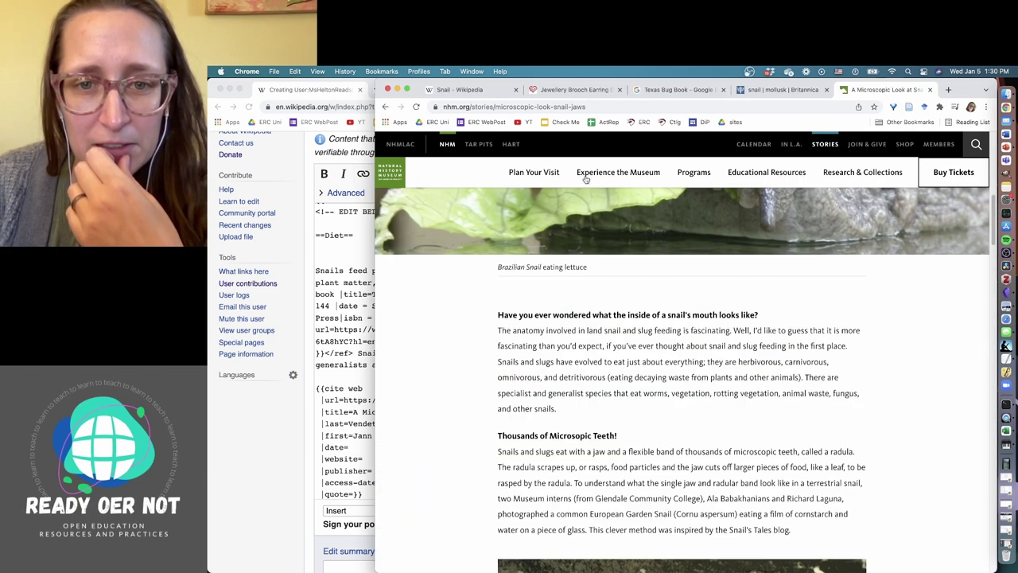
scroll(572, 291, up, 10)
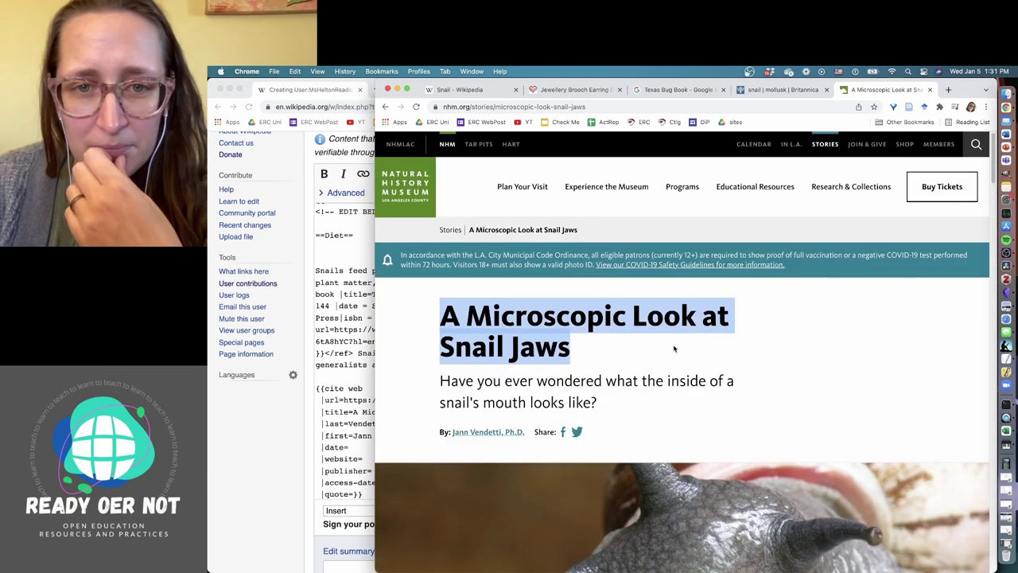
click(363, 452)
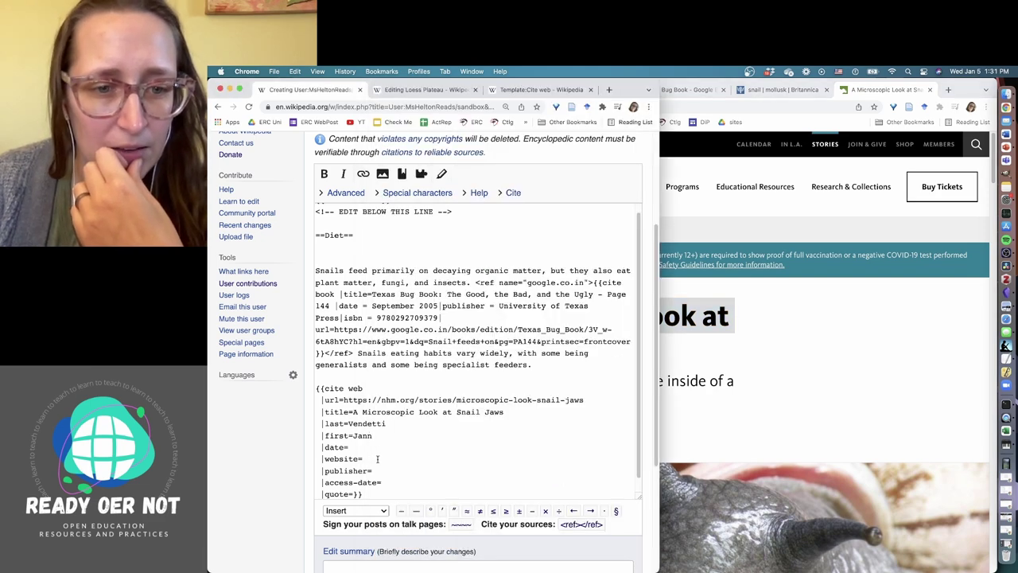
- Copy nhm.org from the museum page and set it as the website value
click(858, 313)
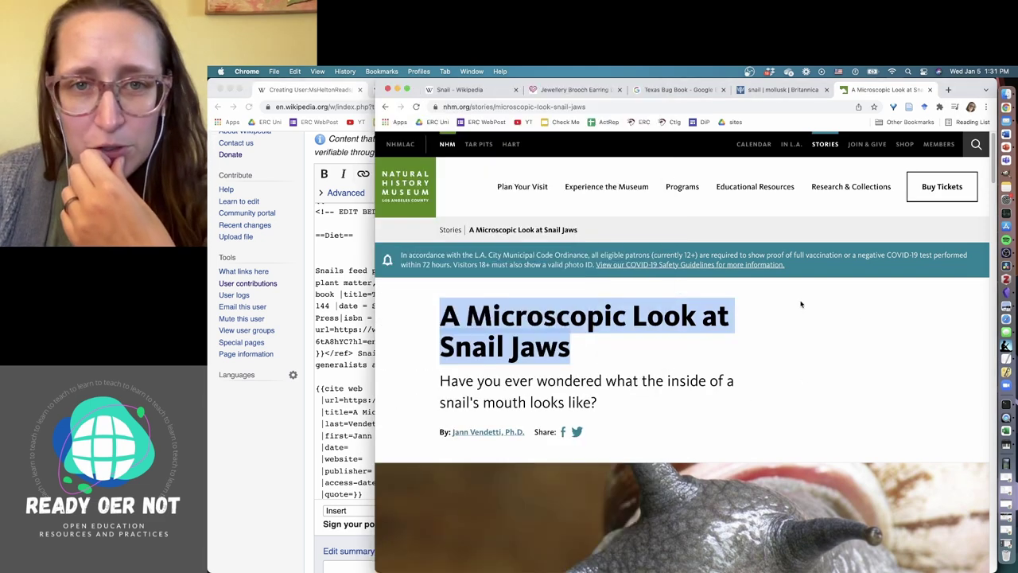
double_click(465, 106)
key(super+c)
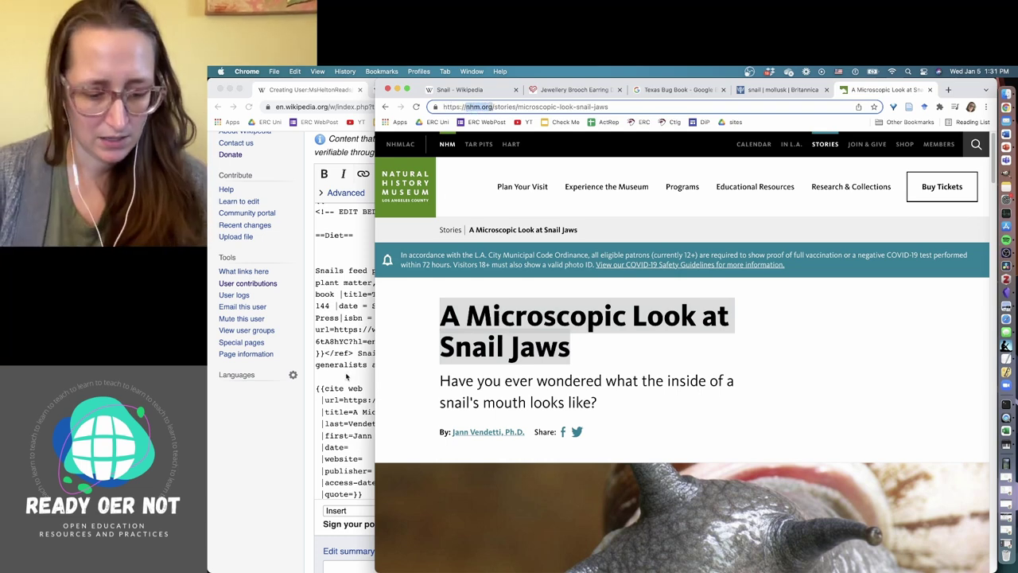
click(371, 459)
key(super+v)
- Enter publisher Natural History Museum Los Angeles County and start the access date
click(411, 469)
click(838, 413)
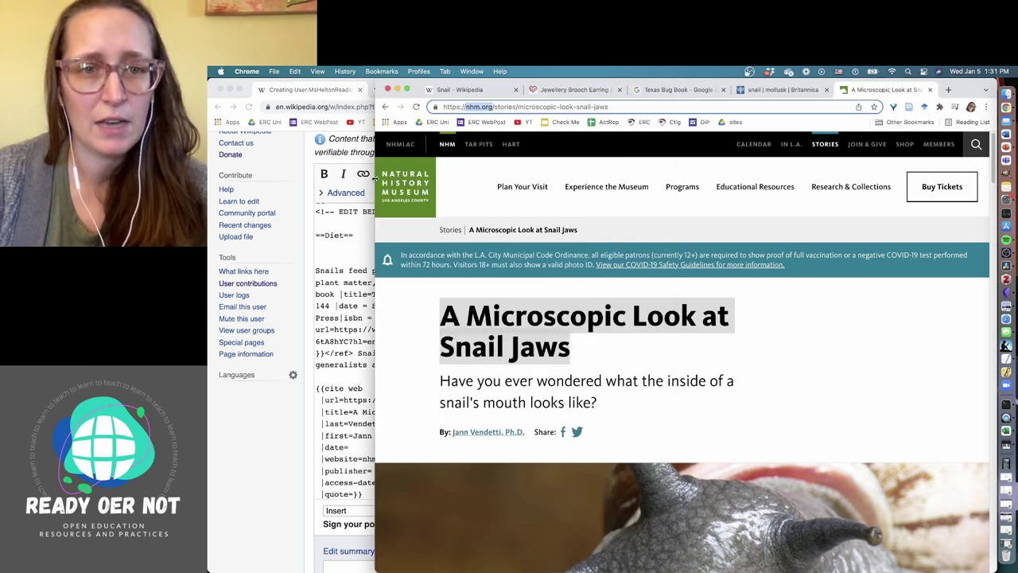
click(336, 500)
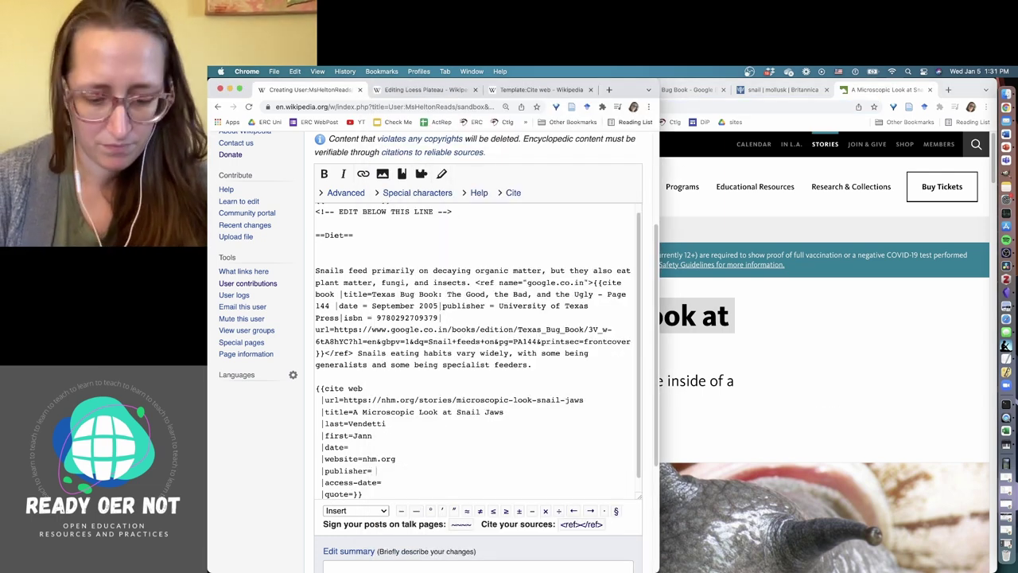
text(Natio)
text(ural History )
text(Museum Los)
text( Angeles )
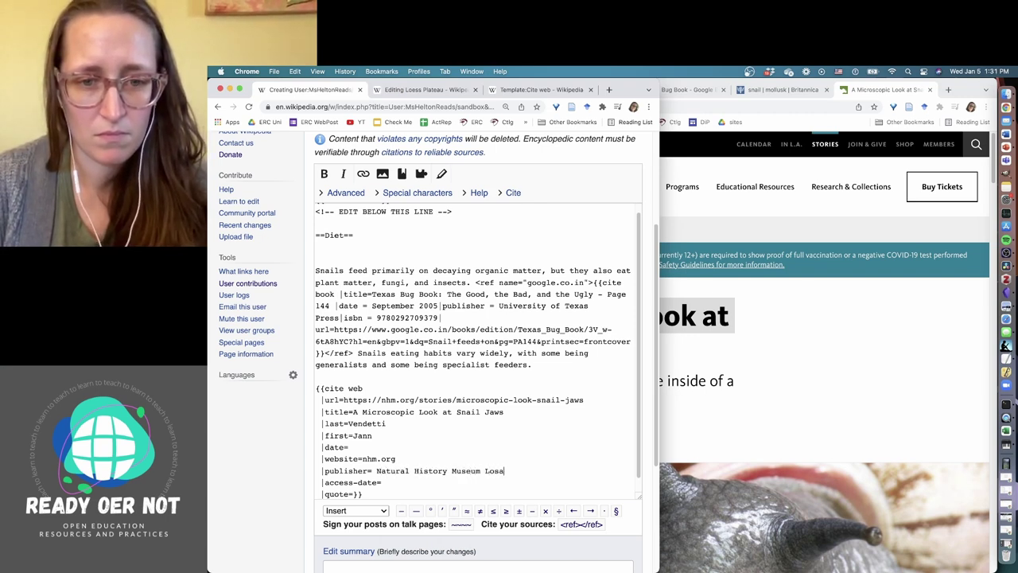
text(County)
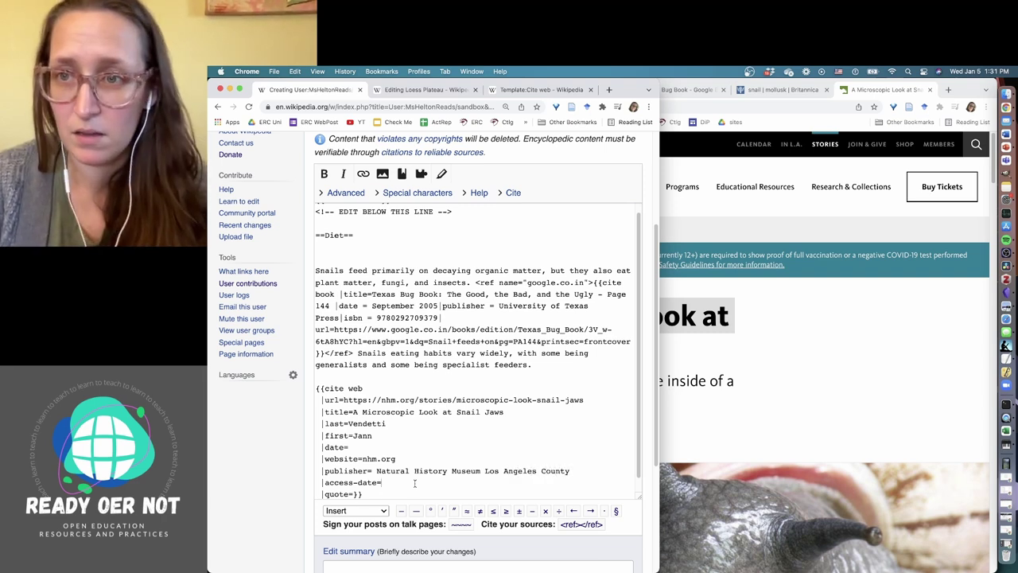
text(2022)
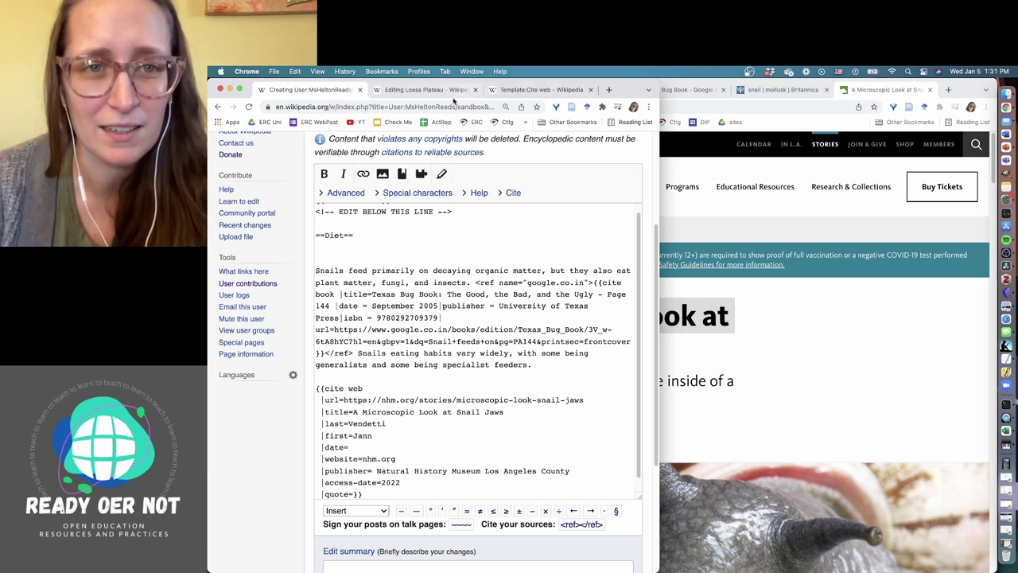
- Look up the date format guidance in Citing sources and the Cite web Date parameter documentation
click(503, 88)
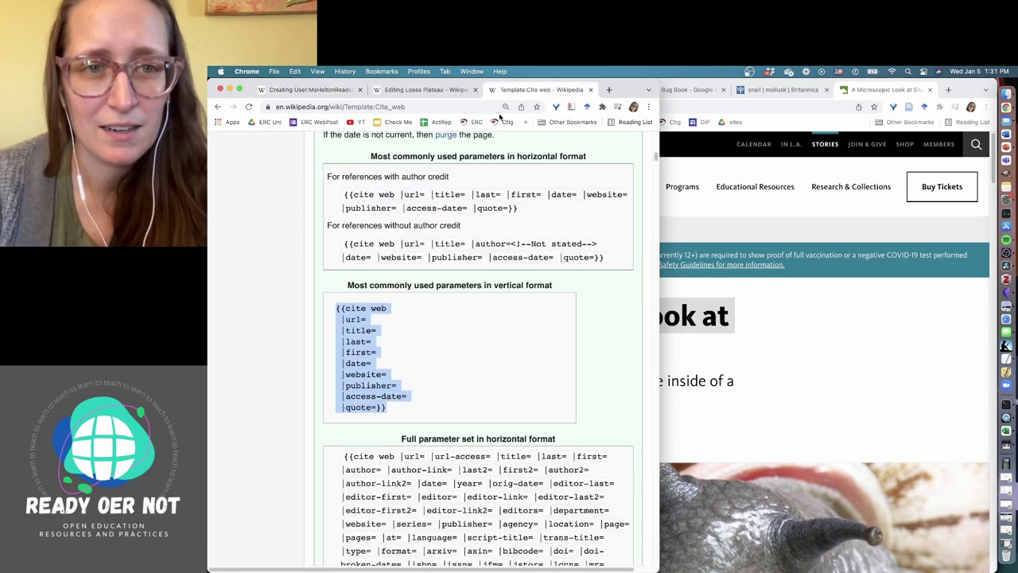
click(217, 106)
key(super+f)
text(date)
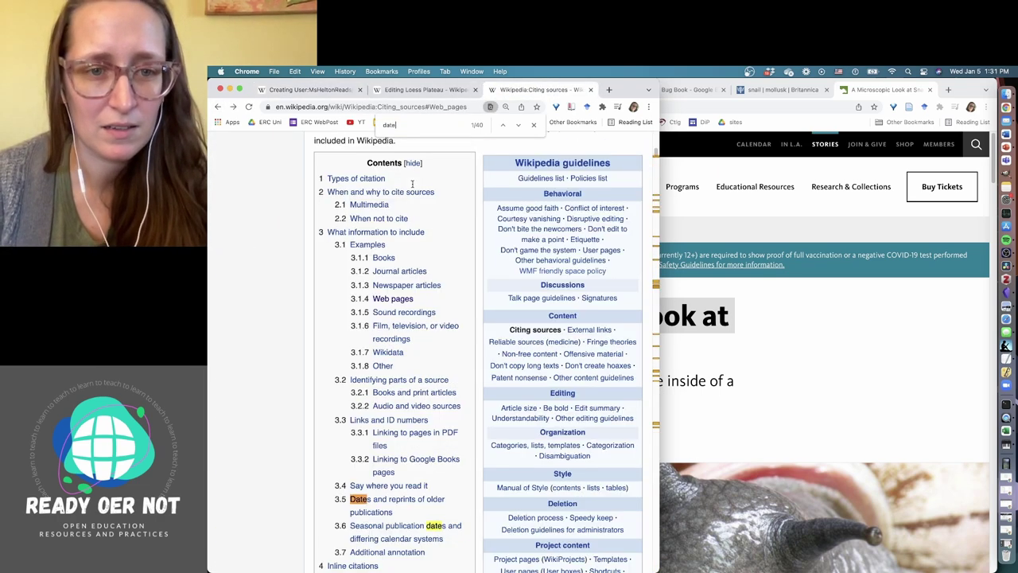
click(385, 502)
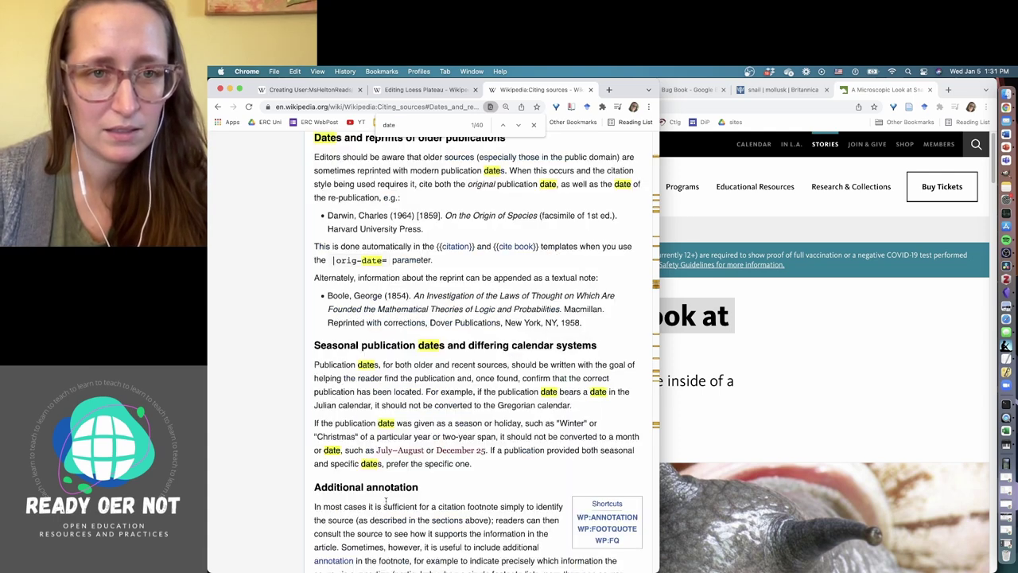
click(218, 106)
key(Return)
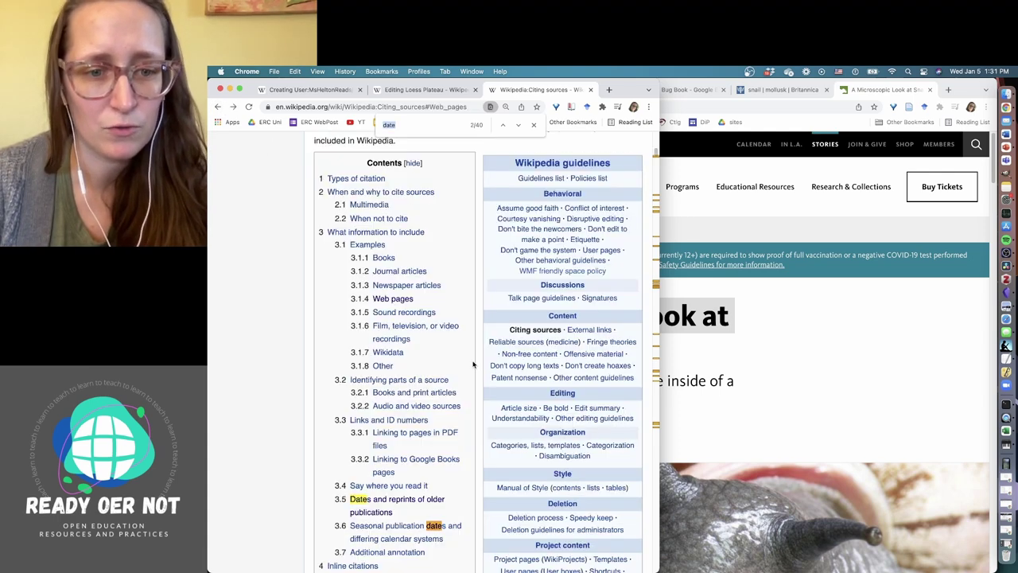
key(Return)
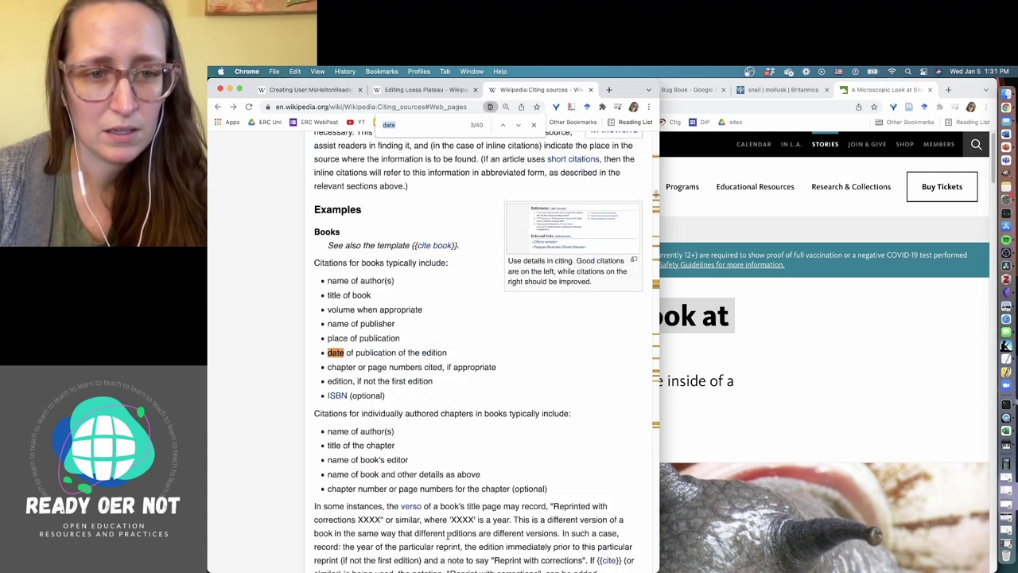
key(Return)
key(super+g)
key(super+g)
key(super+g)
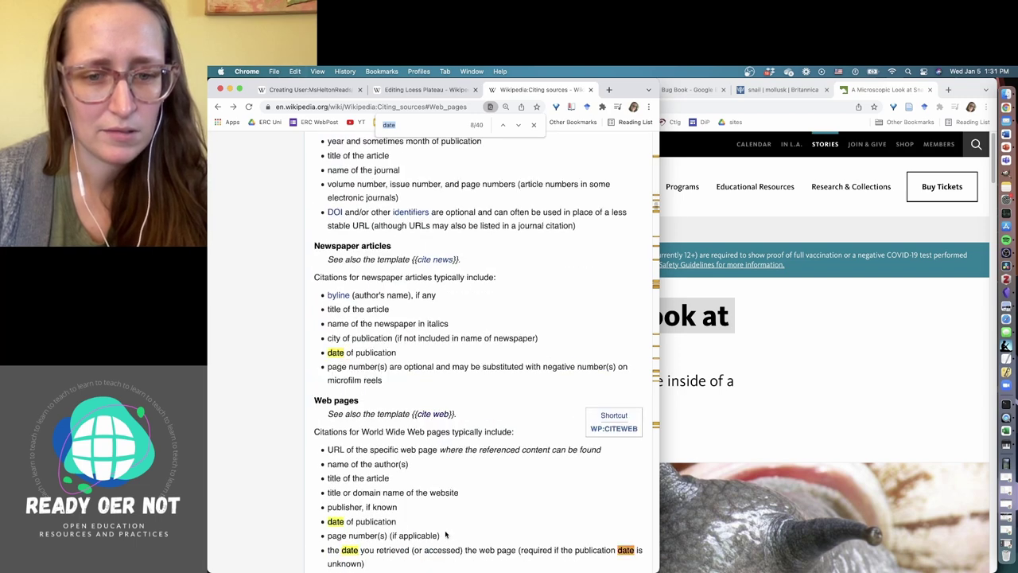
key(super+g)
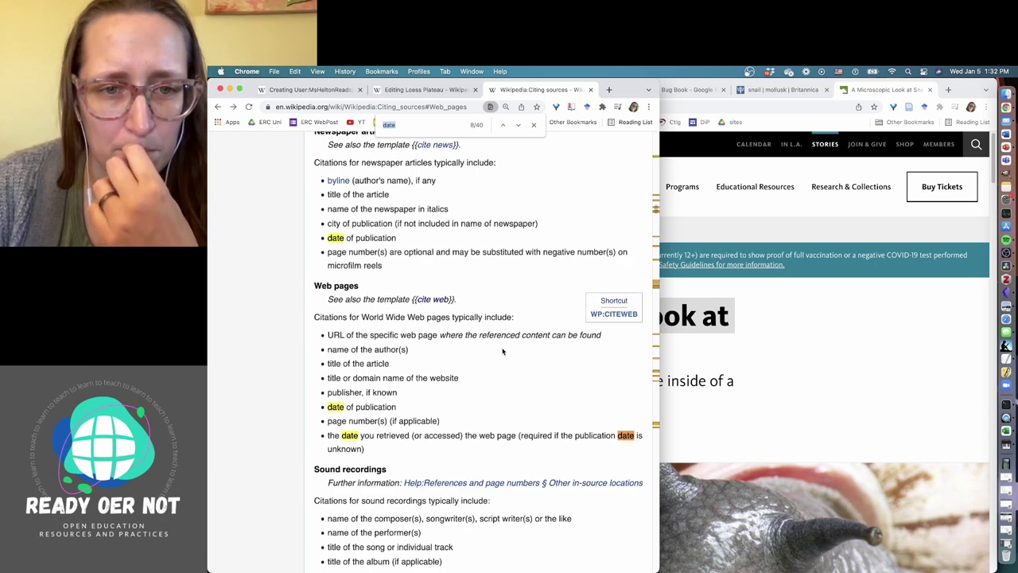
click(434, 301)
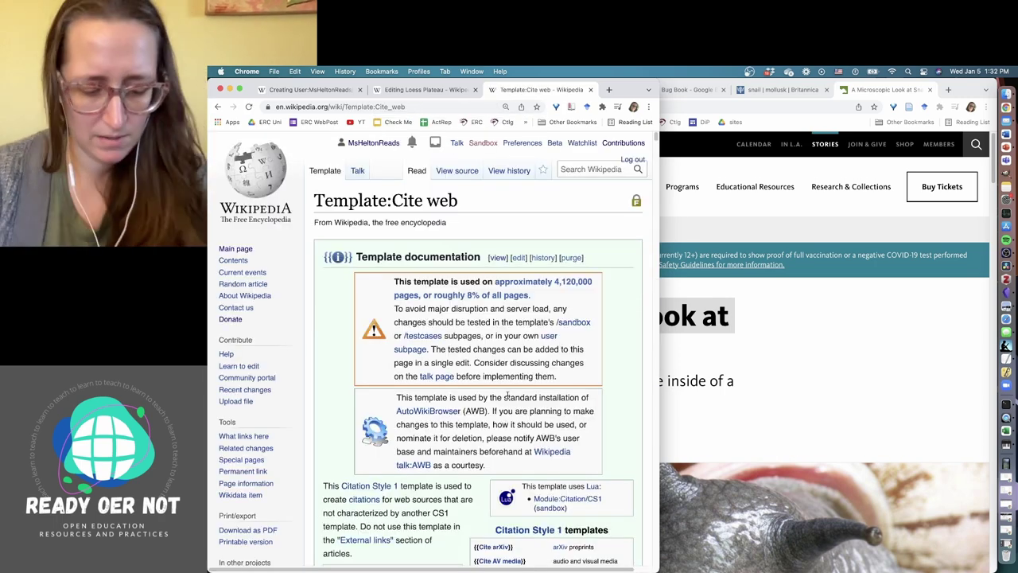
key(BackSpace)
key(BackSpace)
text(te)
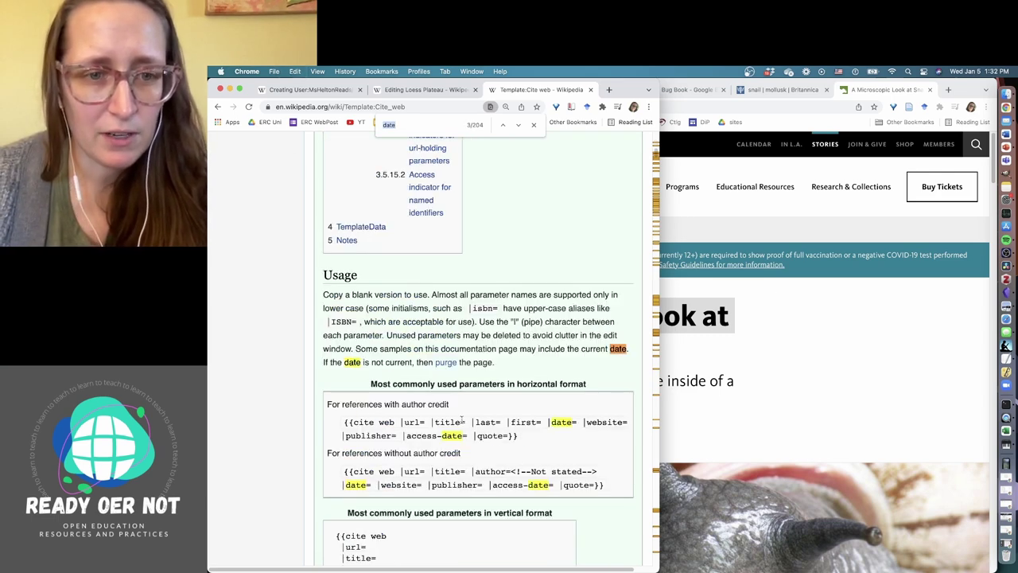
key(super+shift+g)
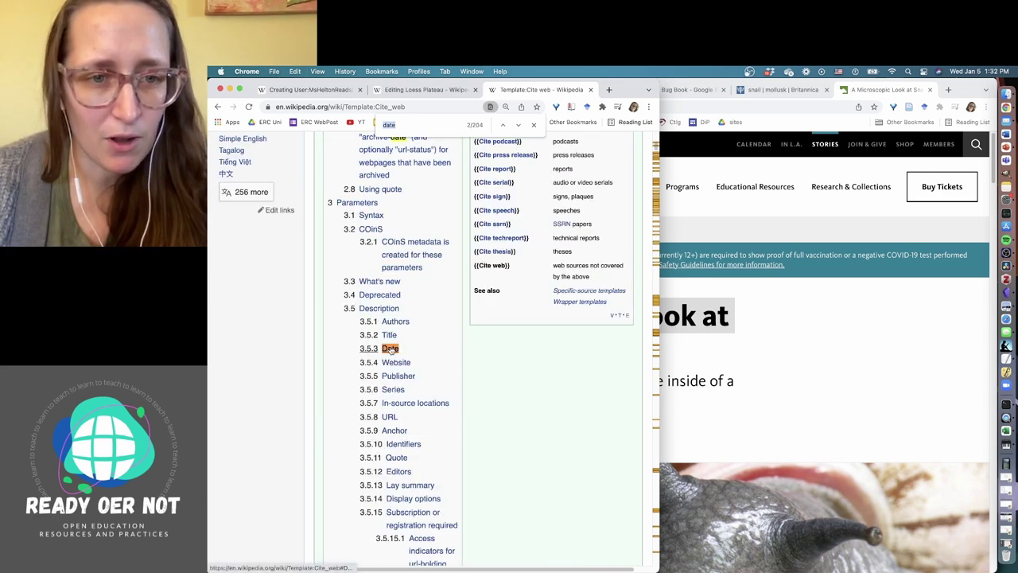
click(393, 350)
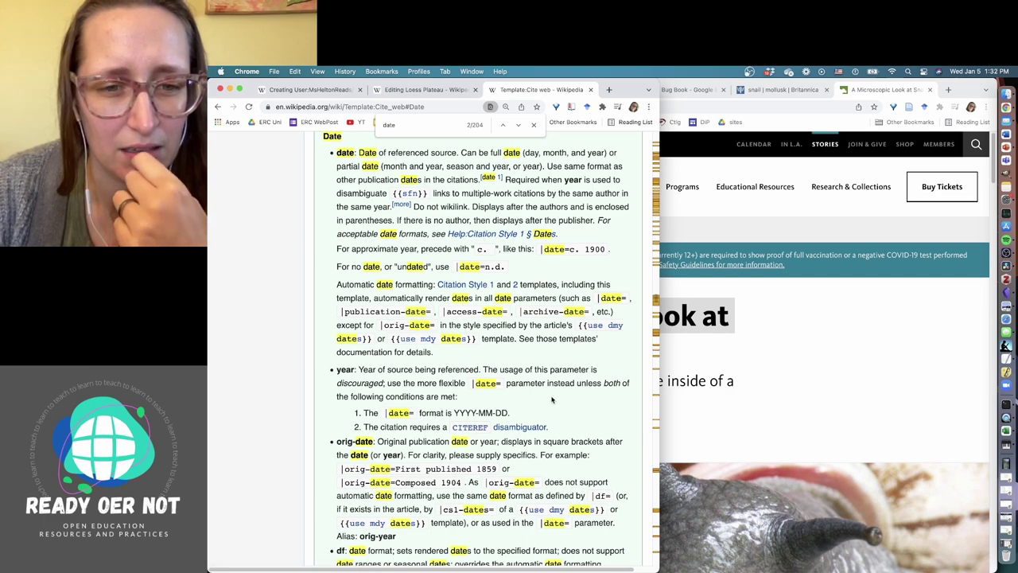
scroll(551, 399, down, 1)
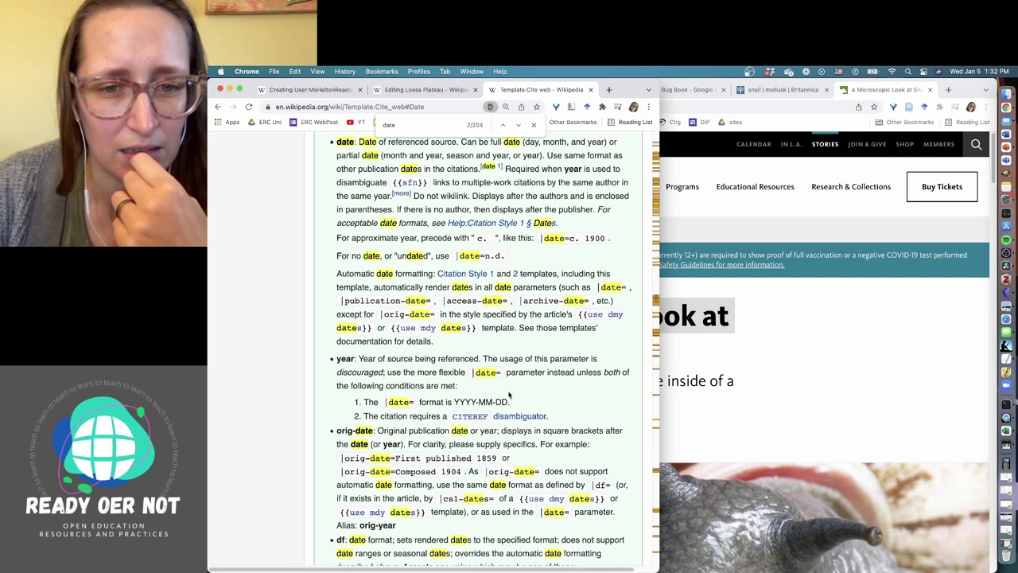
- Complete the access-date as 2022-01-05 following the documented format
click(320, 92)
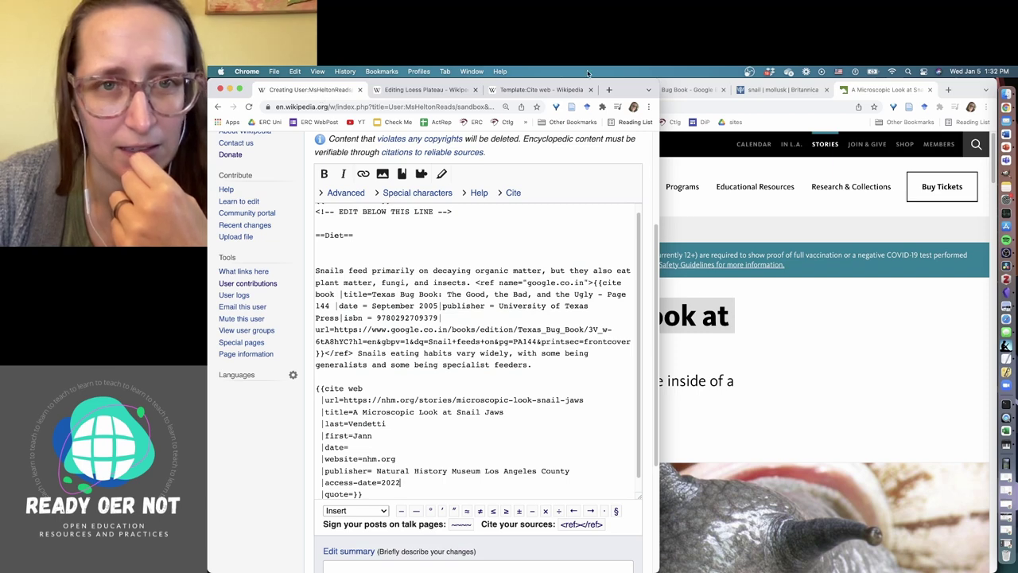
click(548, 90)
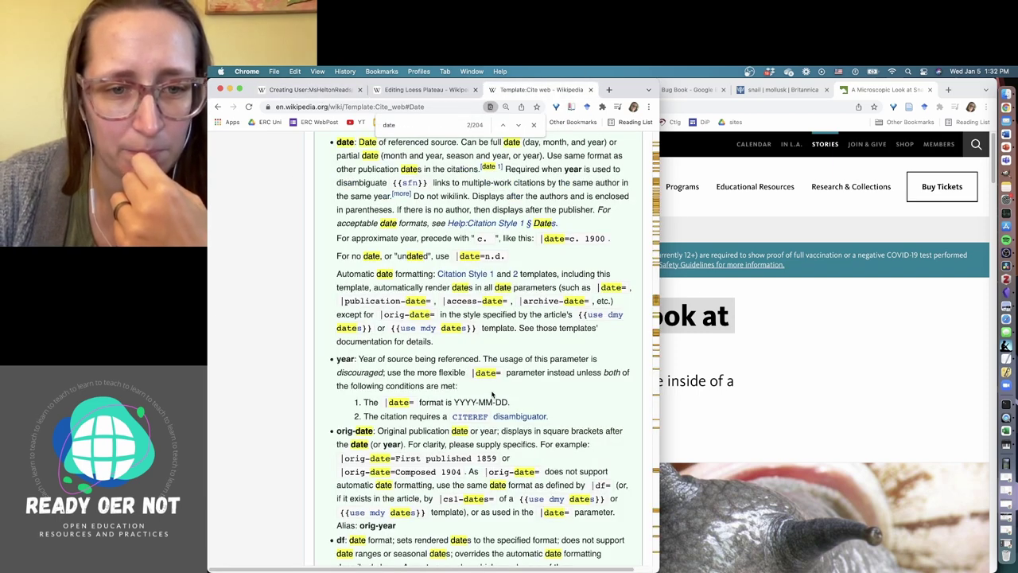
scroll(492, 393, down, 10)
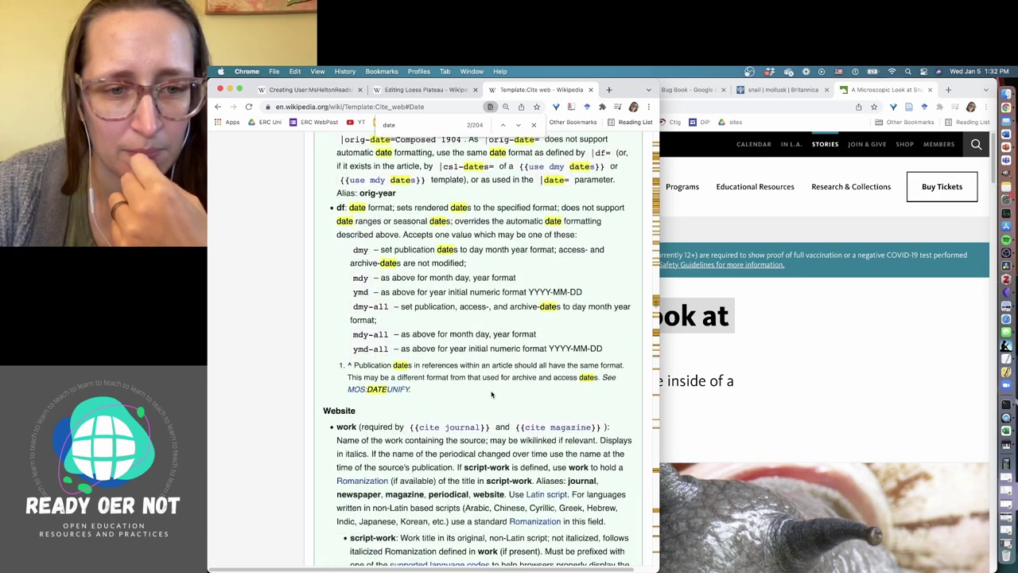
scroll(492, 394, up, 10)
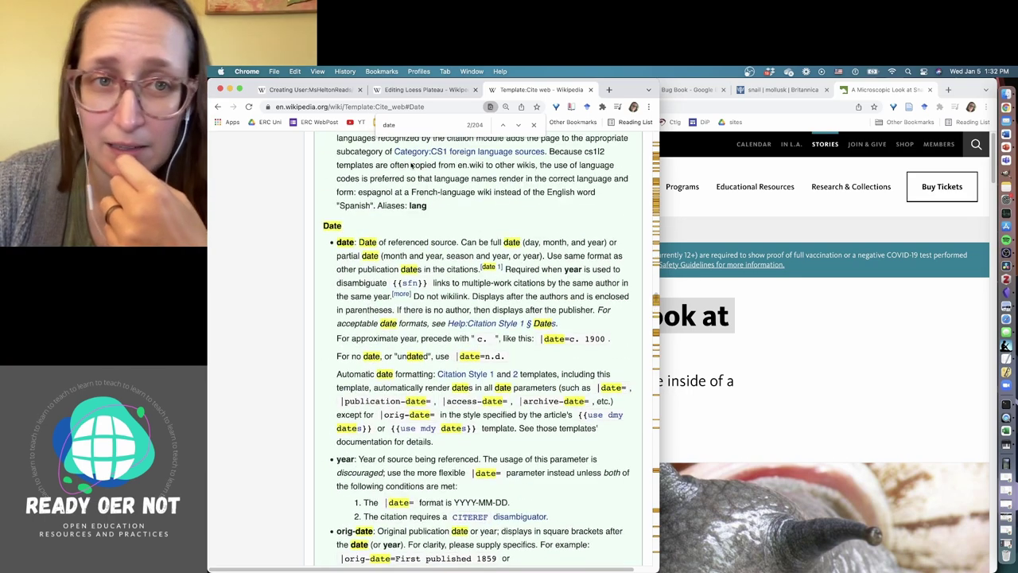
click(321, 88)
text(-01-)
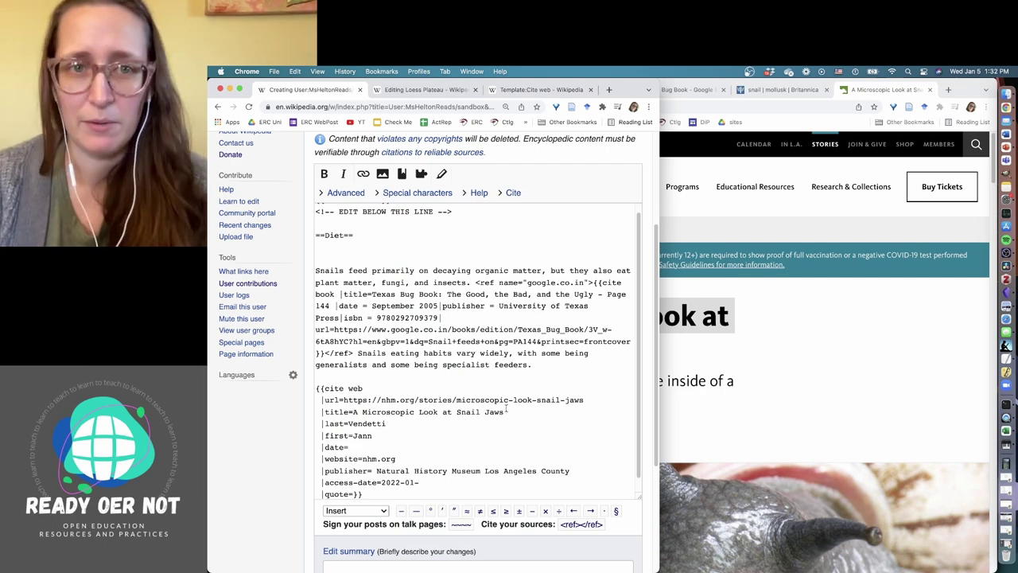
click(547, 89)
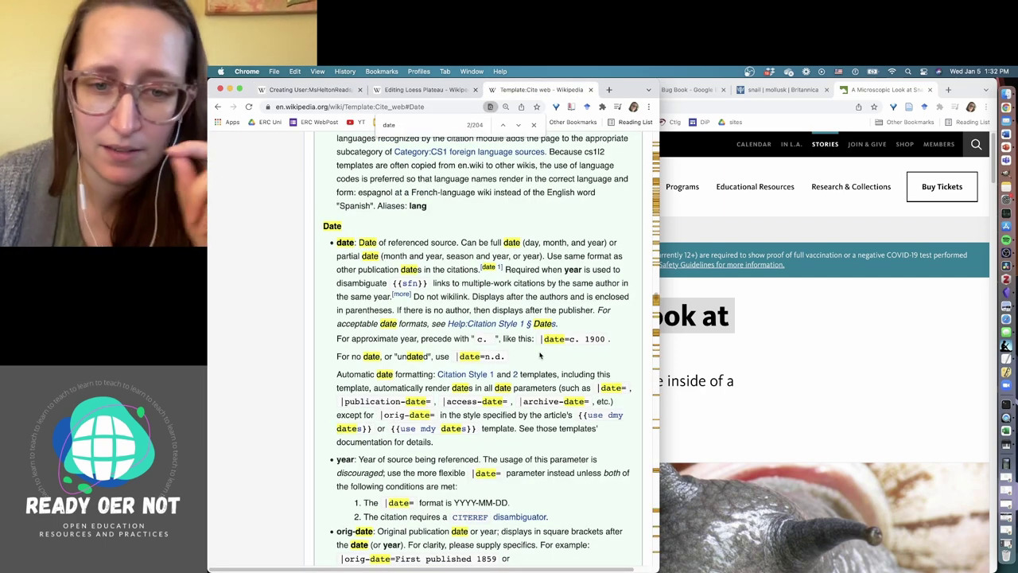
click(324, 90)
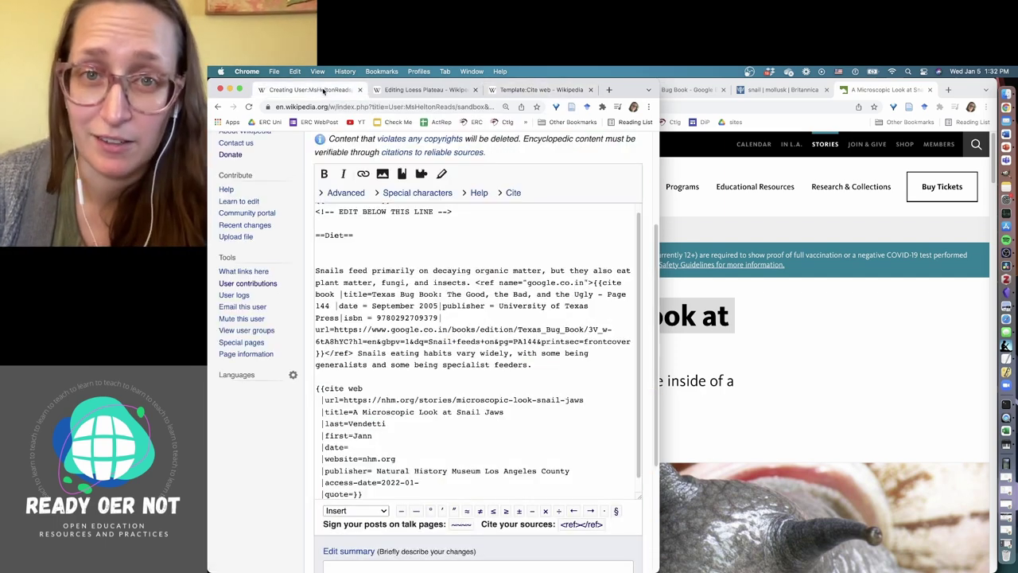
text(05)
scroll(382, 330, down, 1)
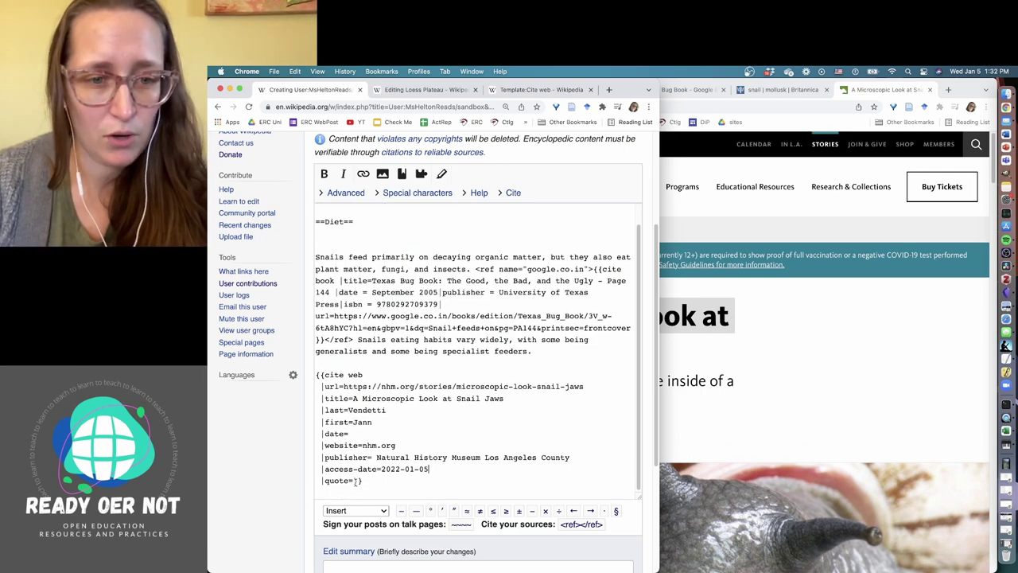
- Delete the empty quote field and join the access-date, publisher and website lines
drag(356, 481, 314, 479)
key(BackSpace)
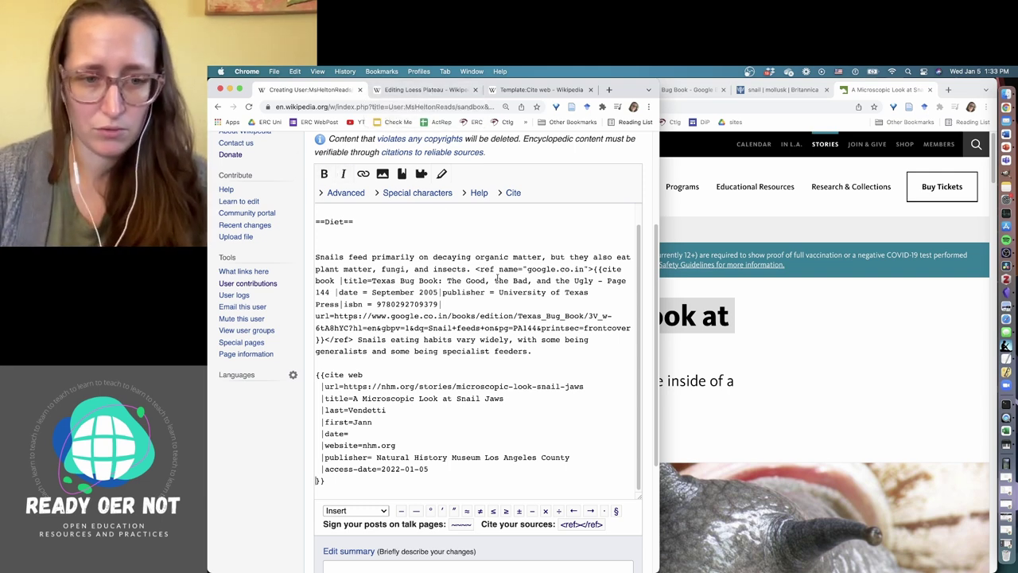
key(BackSpace)
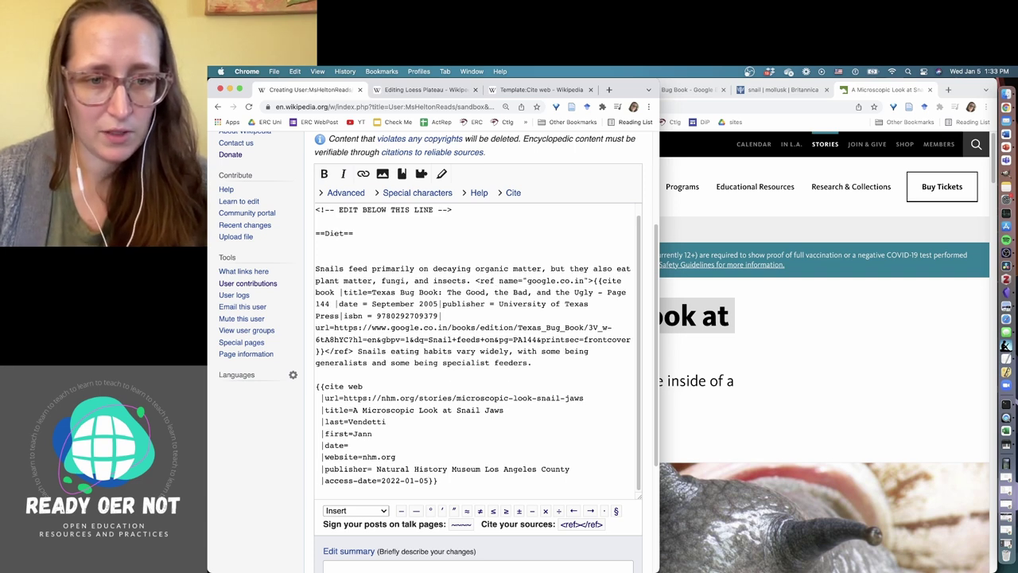
key(BackSpace)
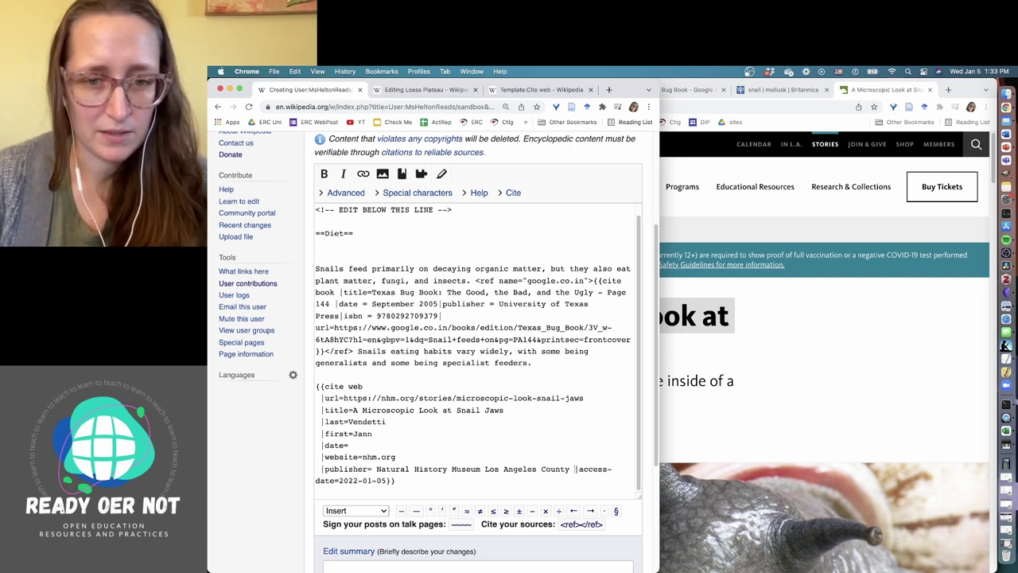
key(BackSpace)
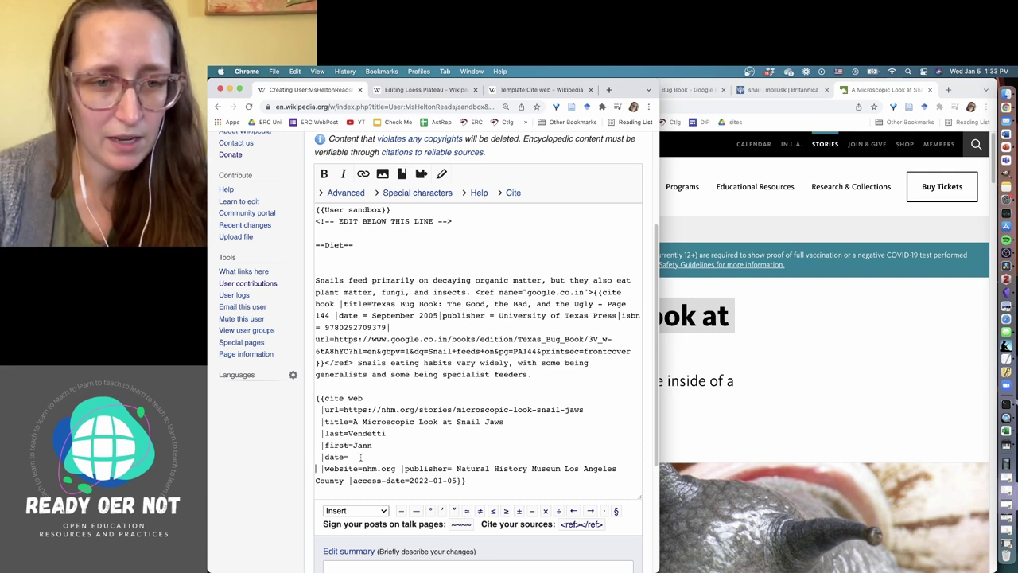
- Remove the empty date field and merge the remaining lines onto the end of 'feeders.'
drag(361, 457, 308, 461)
key(BackSpace)
key(Delete)
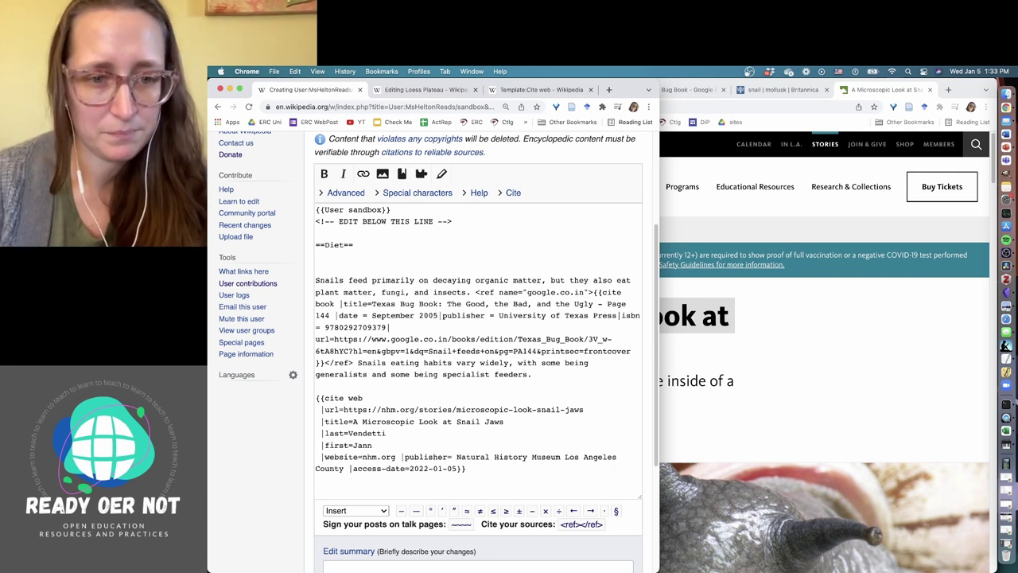
key(BackSpace)
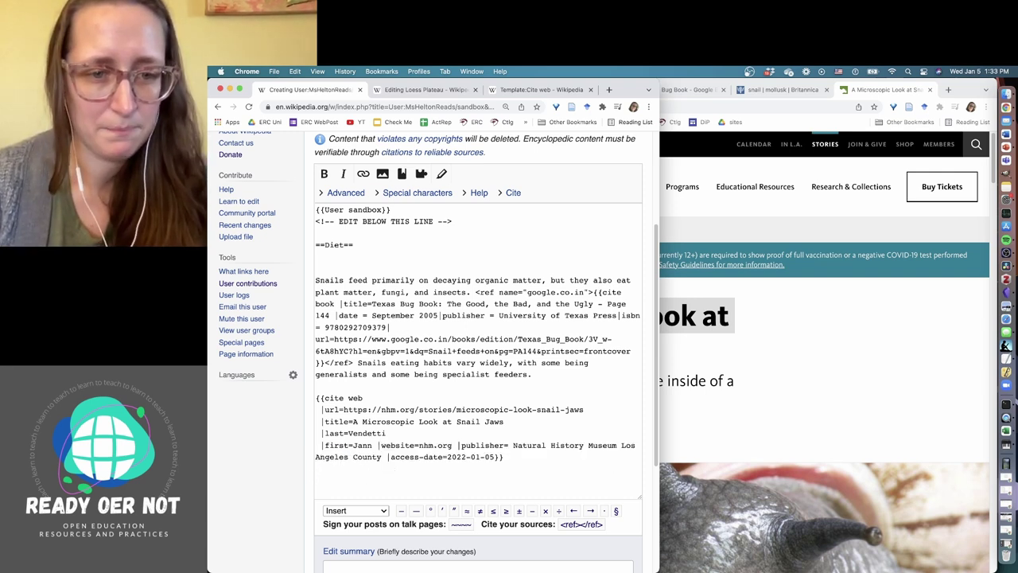
key(BackSpace)
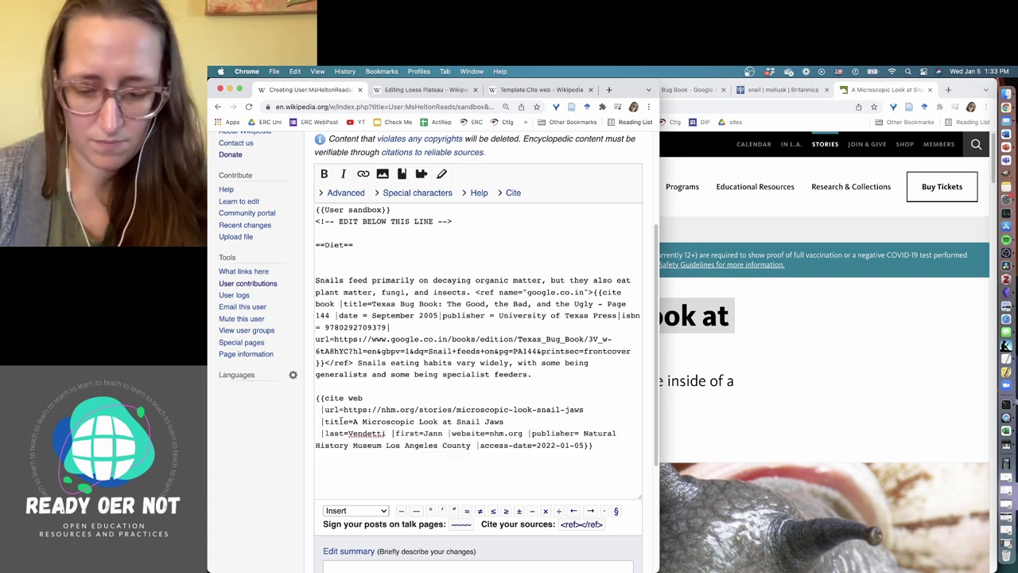
key(BackSpace)
key(BackSpace)
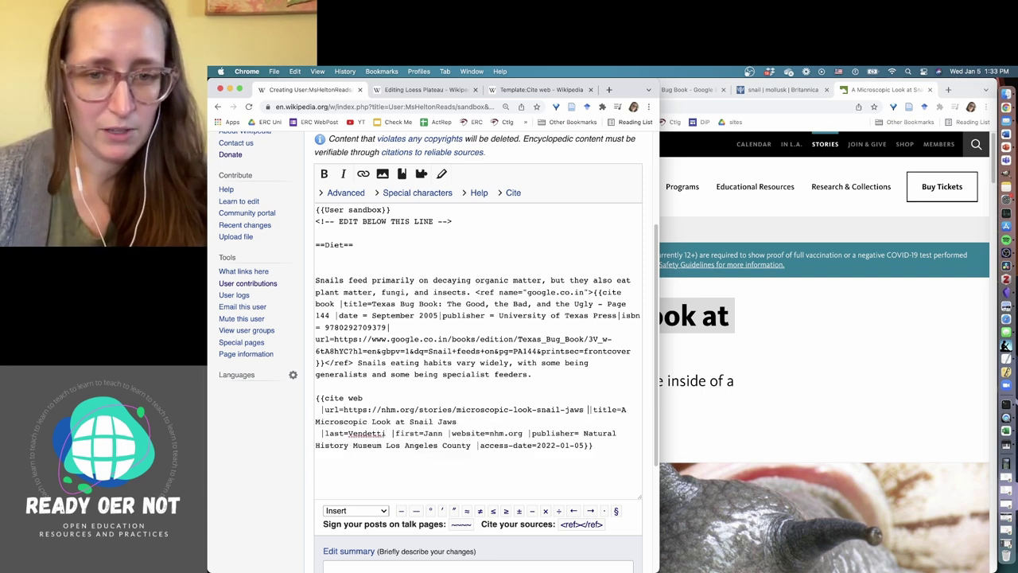
key(BackSpace)
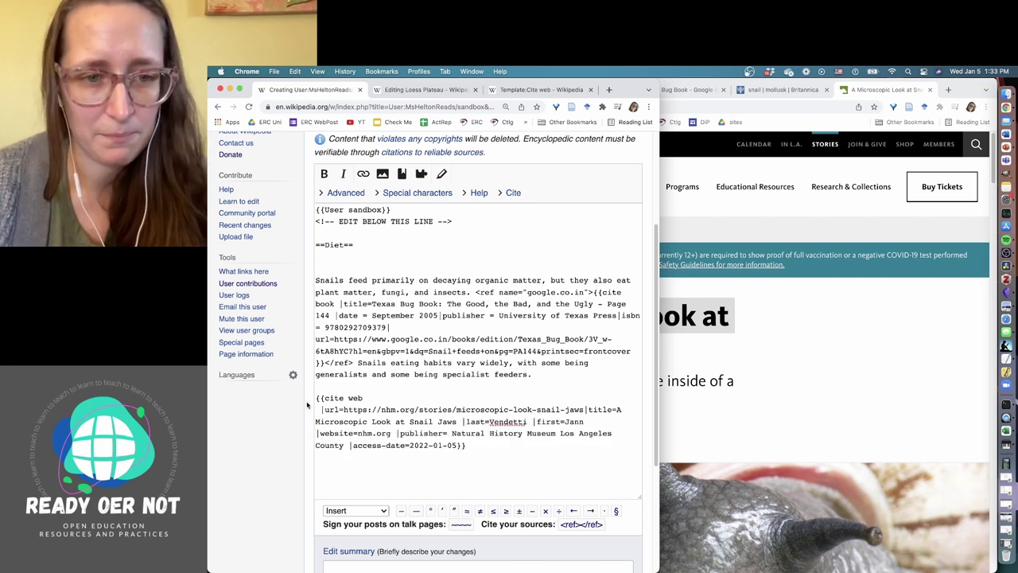
click(320, 409)
key(BackSpace)
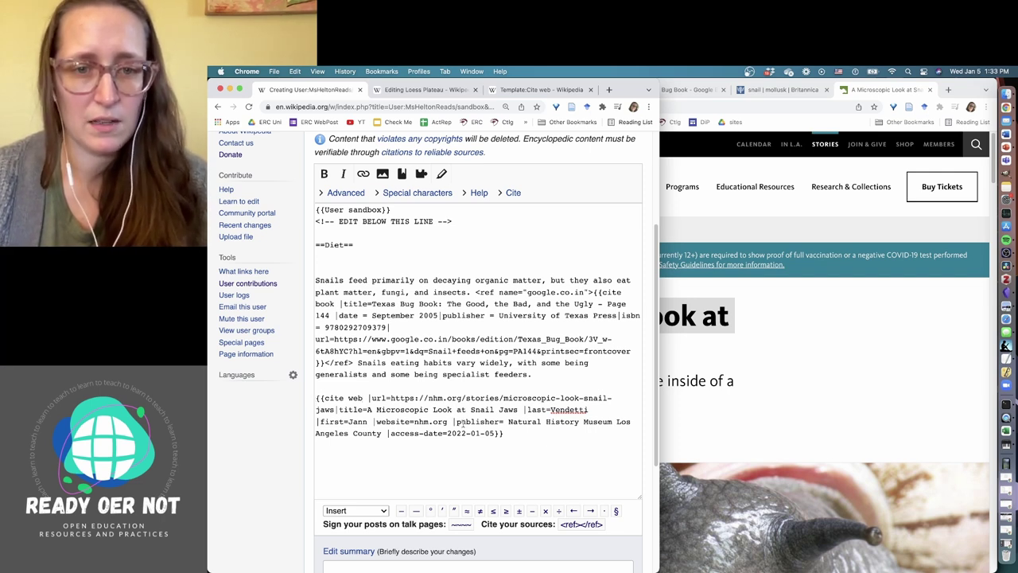
key(BackSpace)
key(BackSpace)
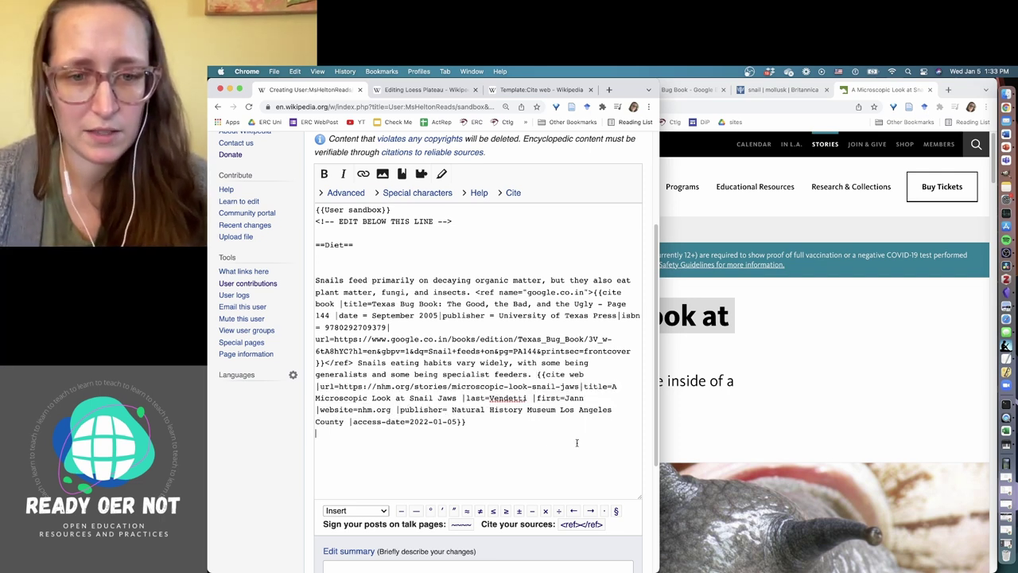
scroll(578, 444, down, 5)
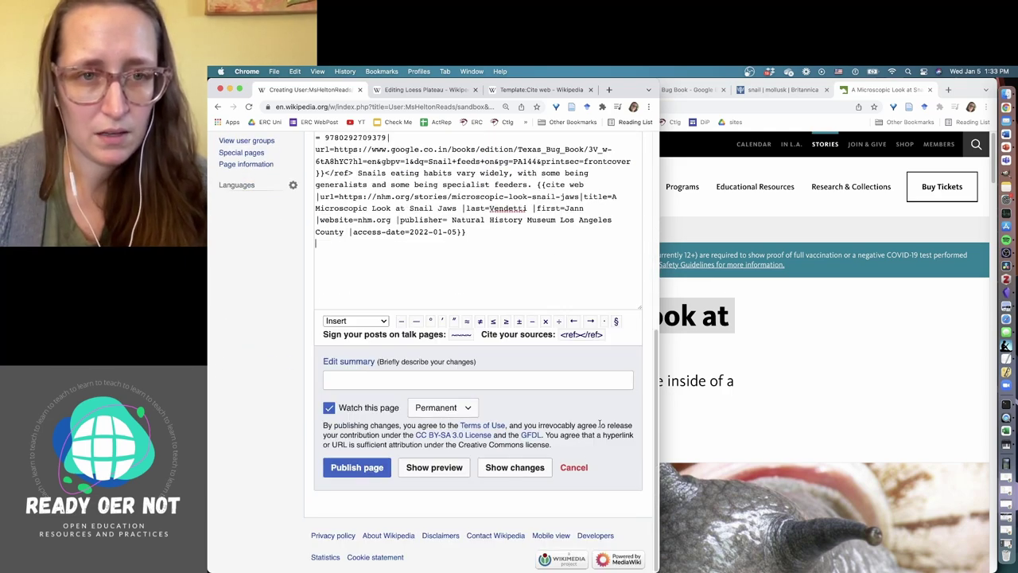
- Publish the sandbox page, passing the CAPTCHA security check
drag(659, 440, 895, 436)
scroll(620, 395, up, 5)
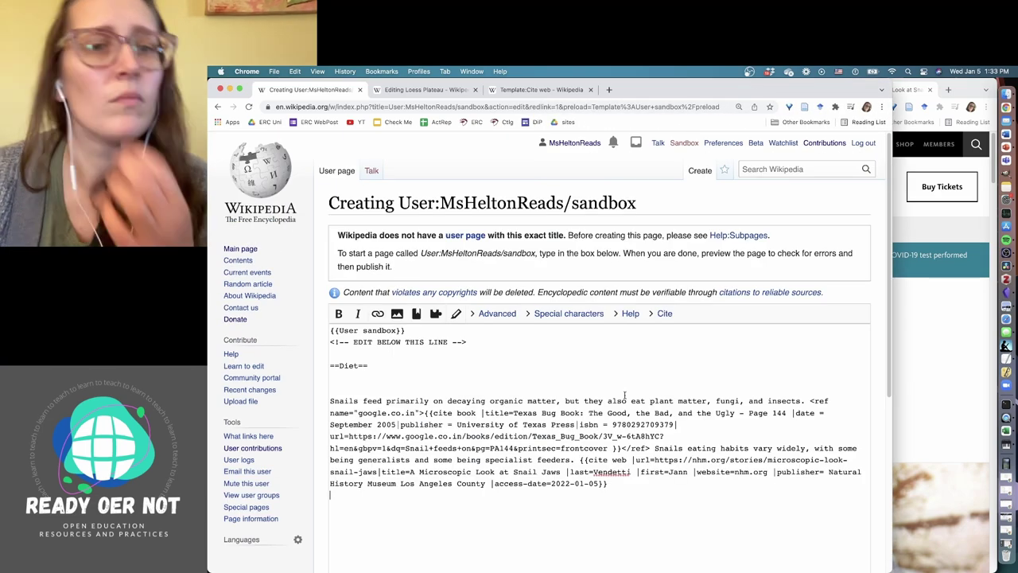
scroll(622, 395, down, 6)
click(387, 481)
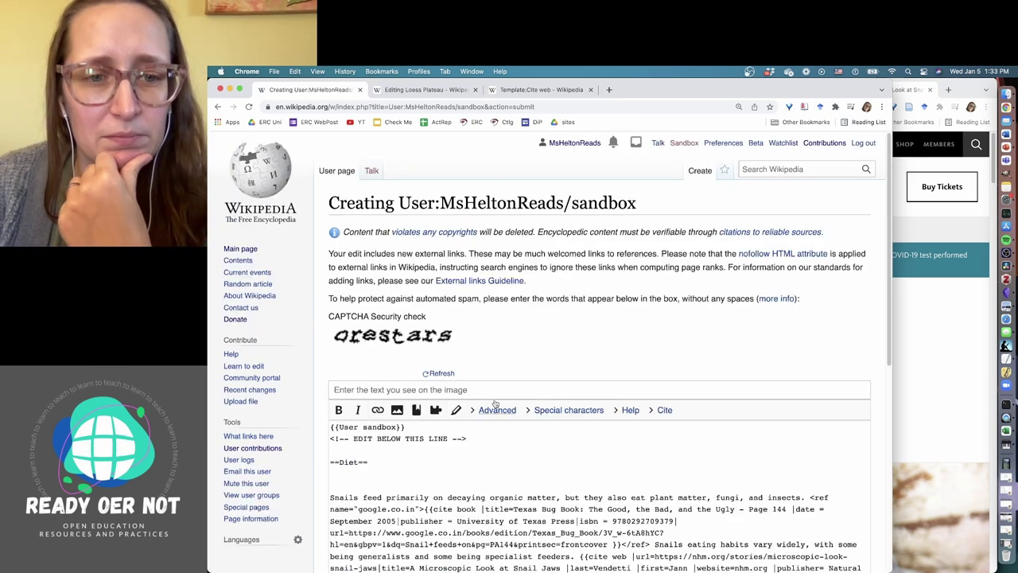
click(368, 388)
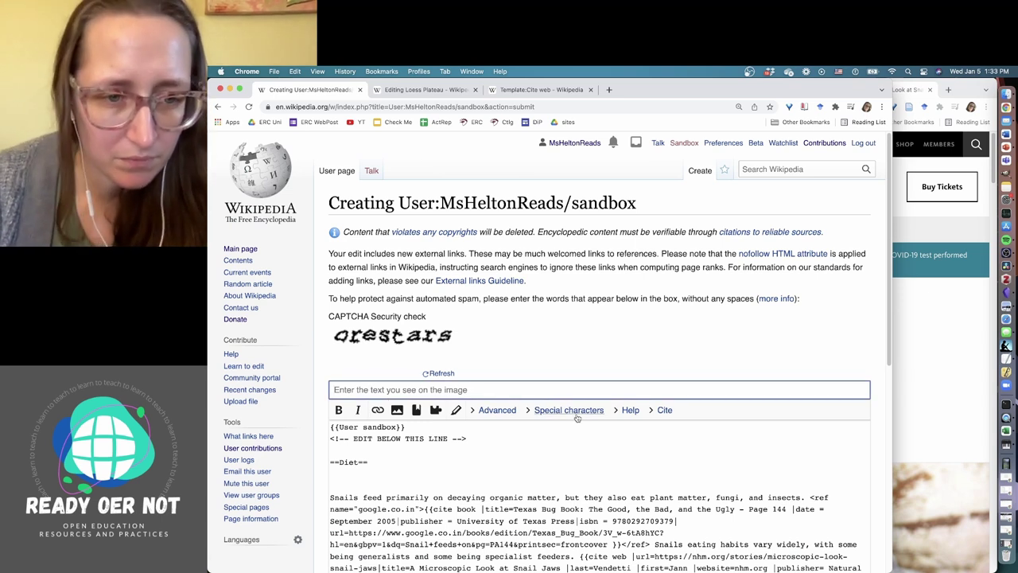
text(orestarss)
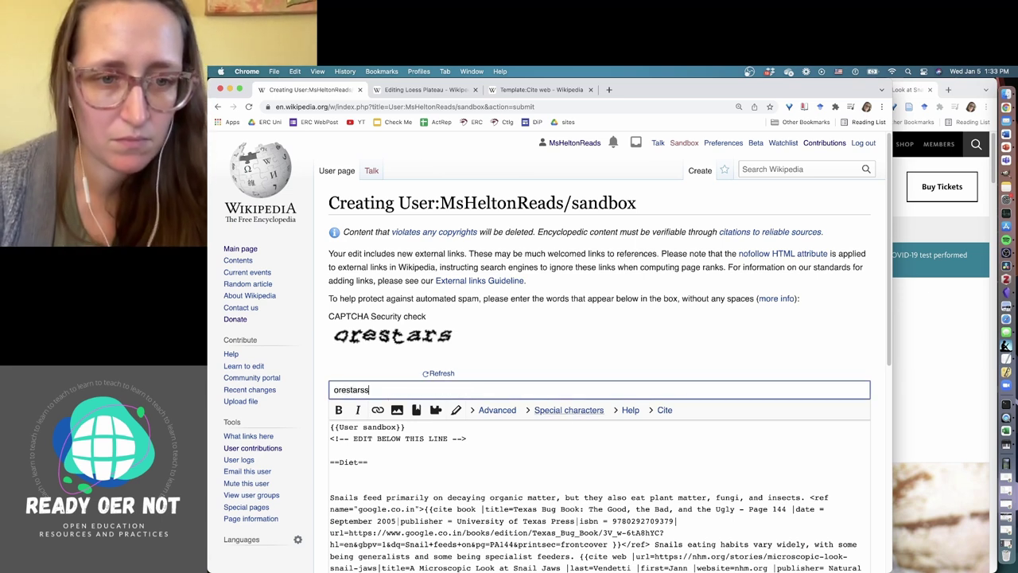
key(BackSpace)
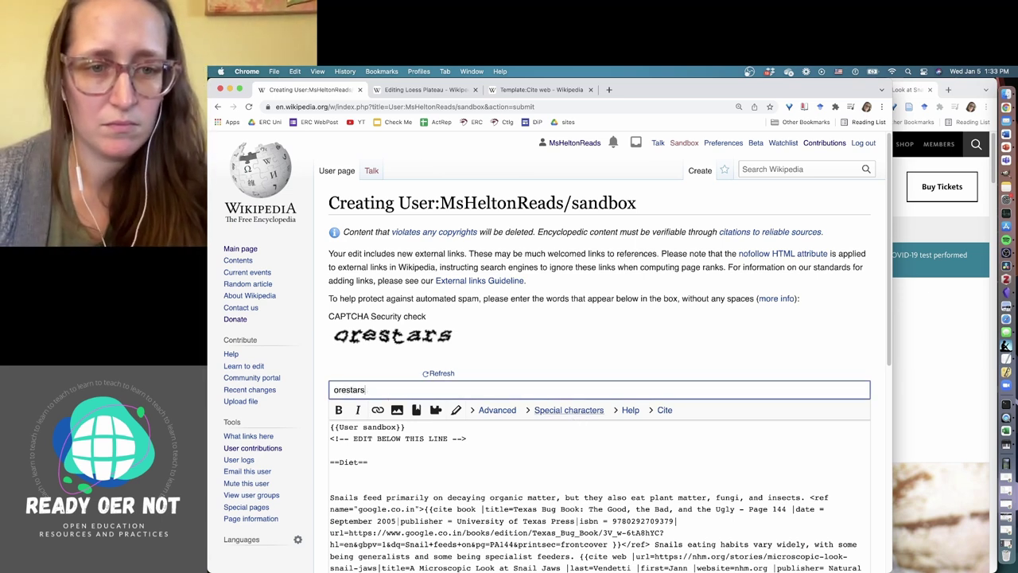
scroll(363, 471, down, 10)
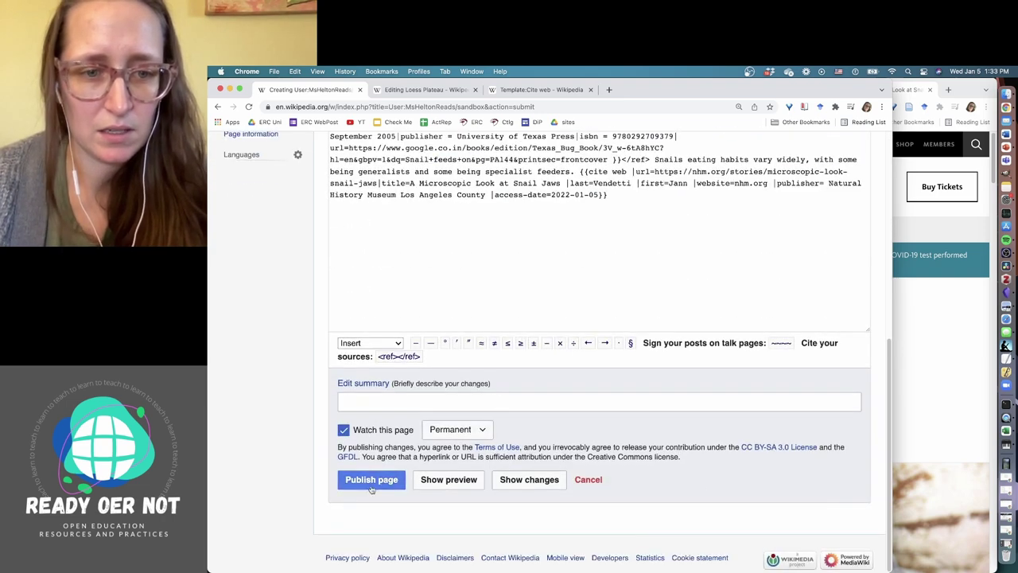
click(370, 485)
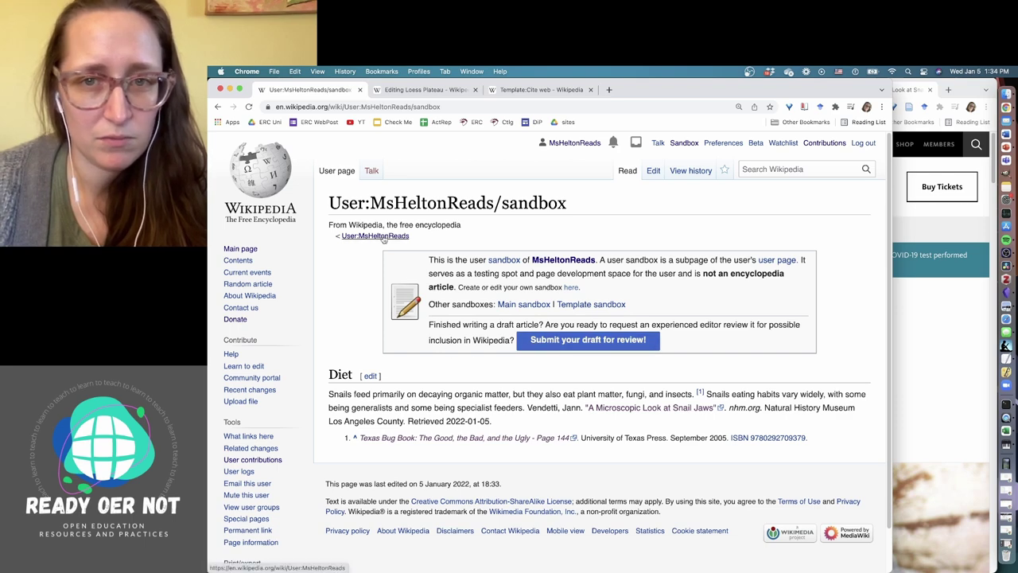
- Reopen the sandbox and insert <ref name="NHMLAC"> before the snail jaws cite web template
click(652, 169)
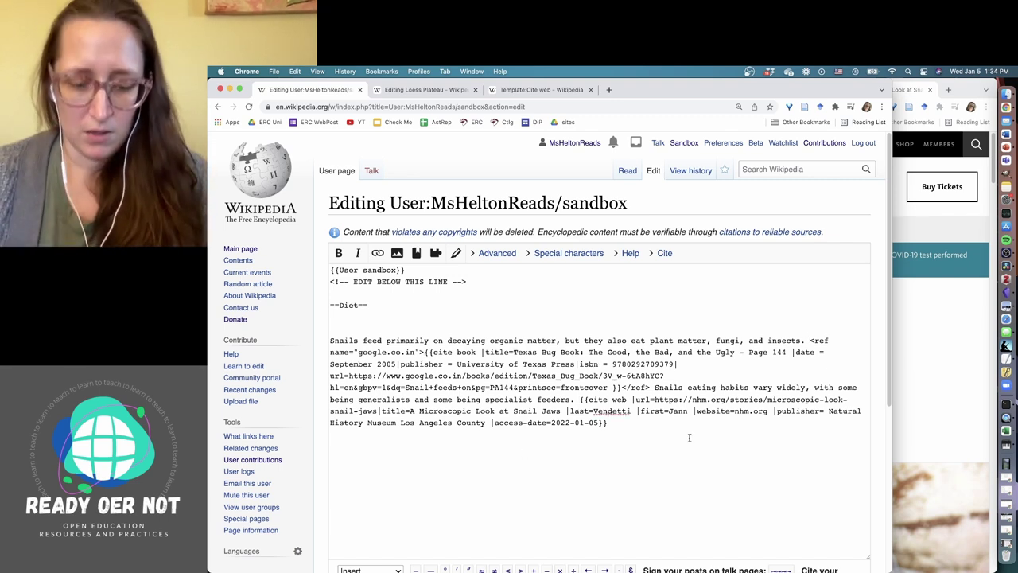
click(581, 399)
text(<)
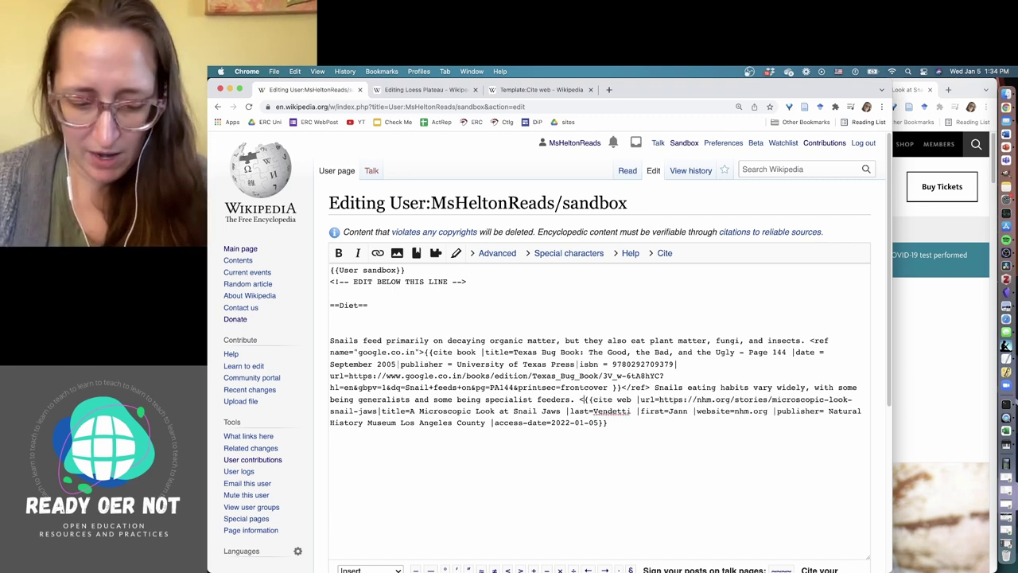
text(ref name=")
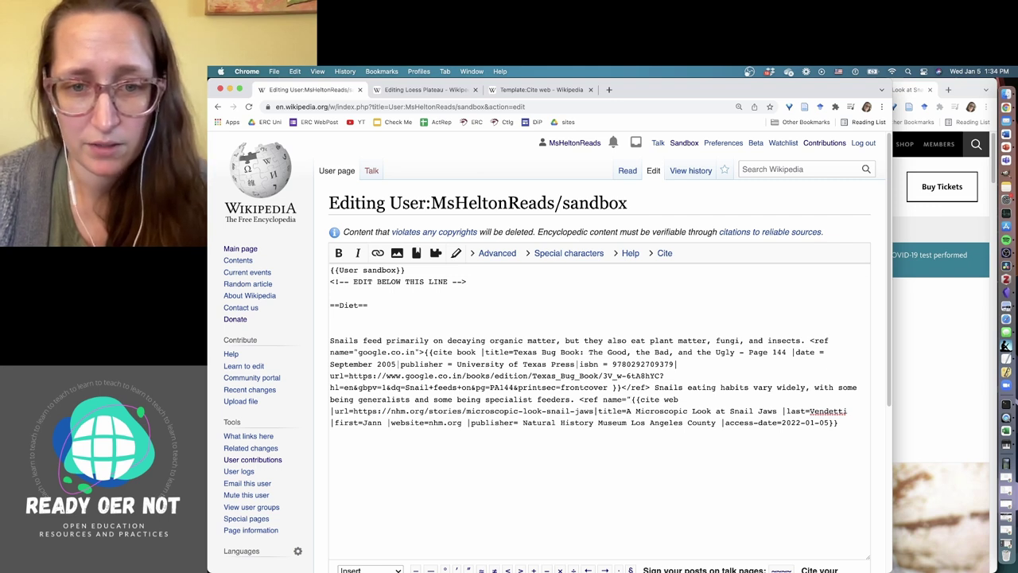
text(NHMLA)
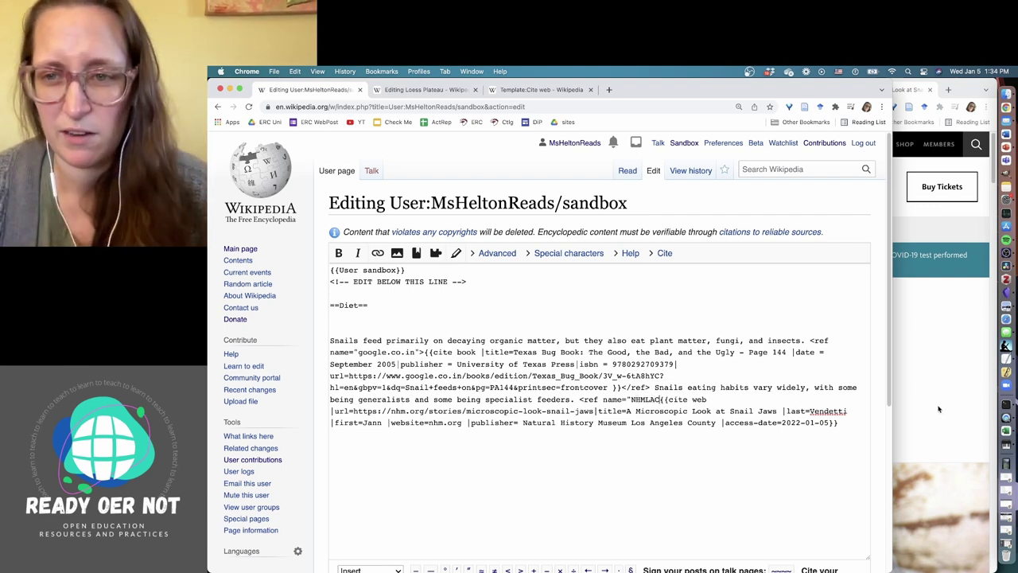
click(937, 439)
click(363, 487)
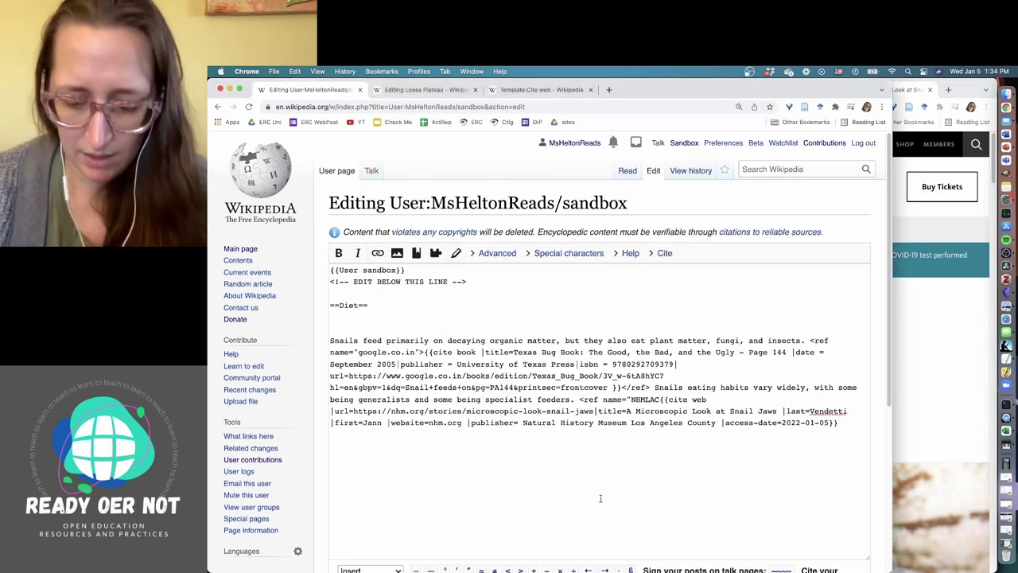
text(C">)
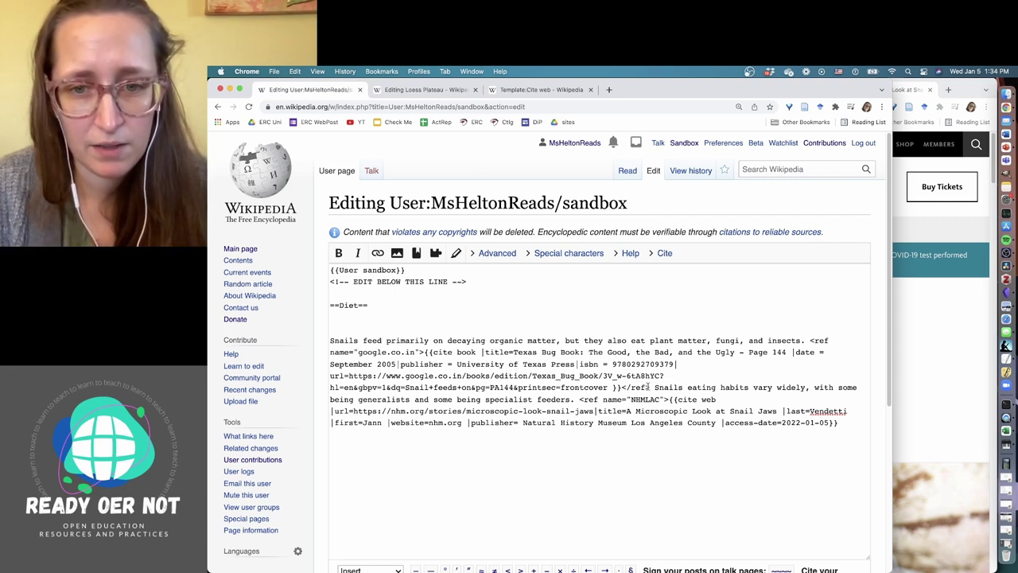
- Copy a closing </ref> tag and paste it after the snail jaws citation
drag(649, 387, 625, 389)
key(cmd+c)
click(769, 442)
key(cmd+v)
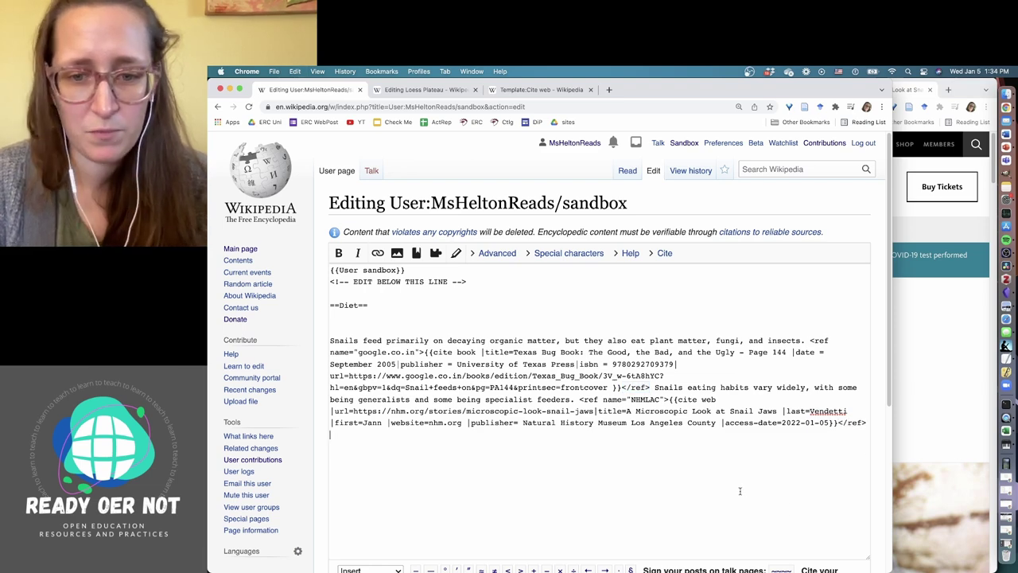
scroll(739, 490, down, 5)
- Save the footnote changes to the sandbox, reopen it and select the whole Diet section text
click(379, 511)
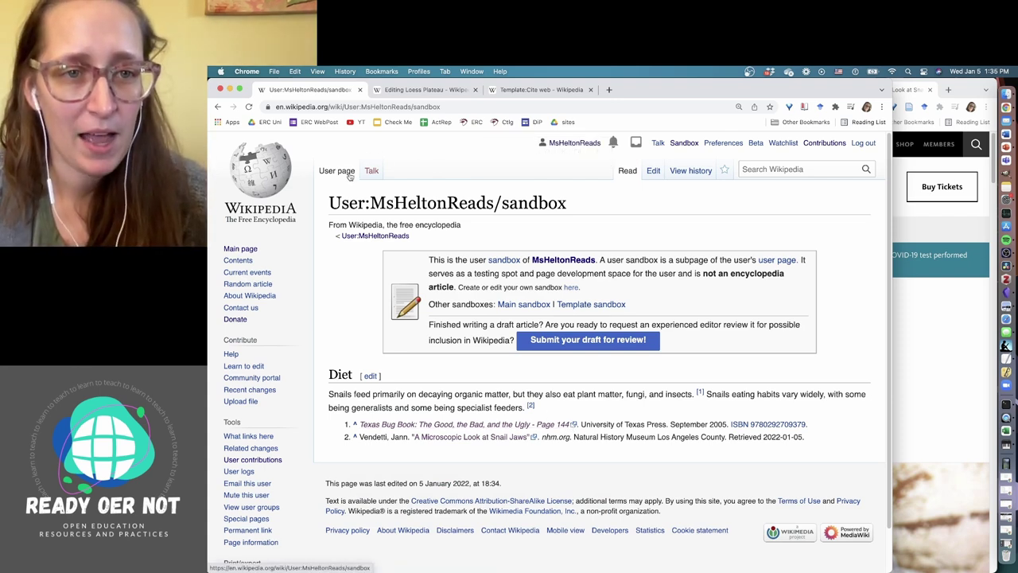
click(654, 171)
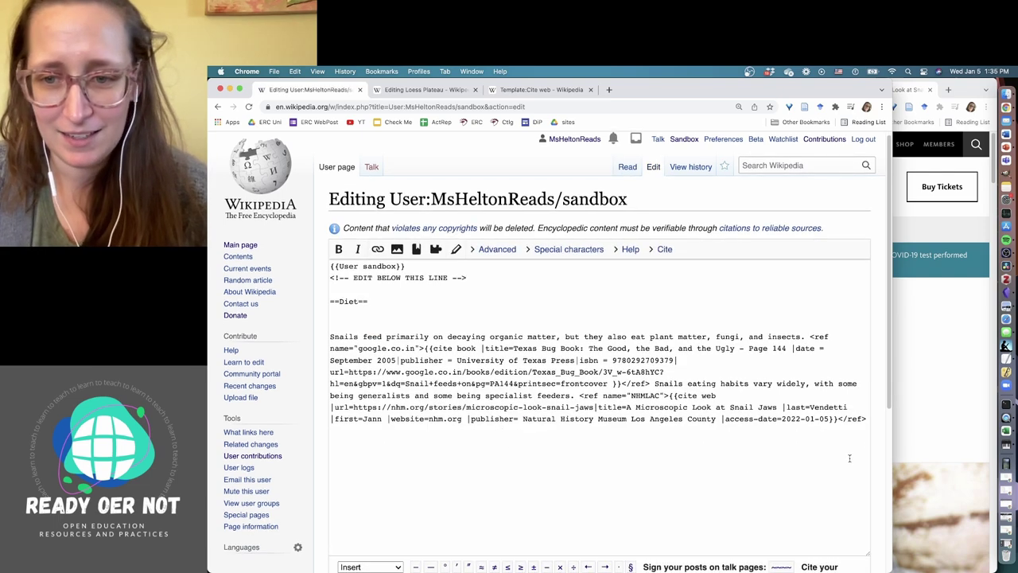
drag(838, 434, 328, 302)
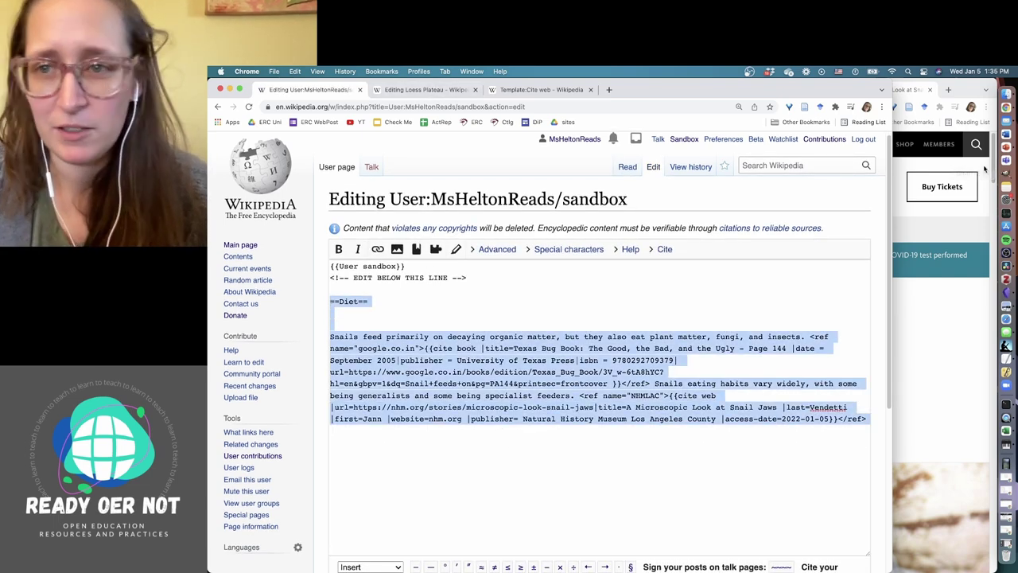
- Switch to the Snail article, widen its window and read why it is protected
click(978, 190)
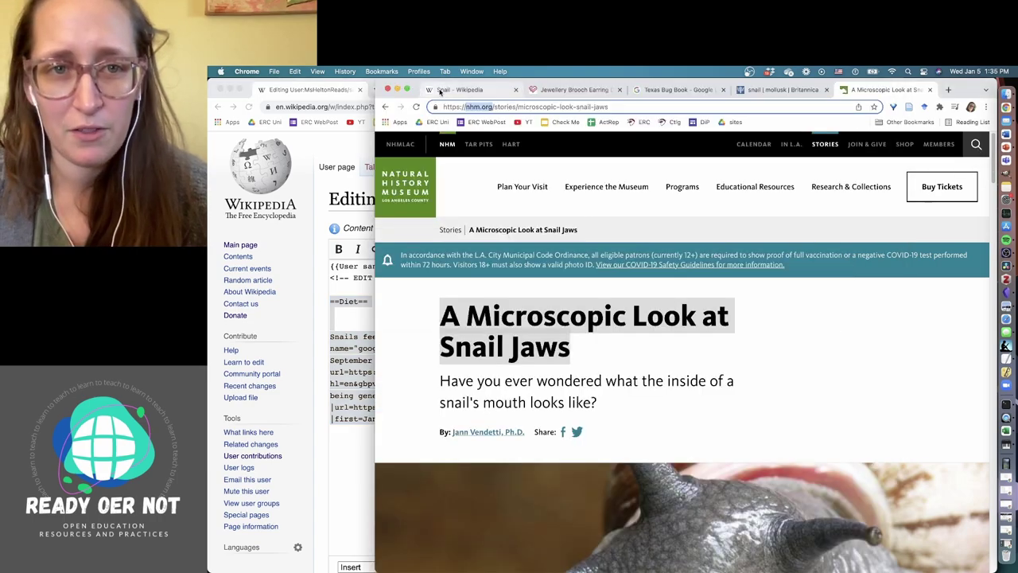
click(439, 93)
drag(377, 372, 210, 349)
scroll(667, 295, up, 15)
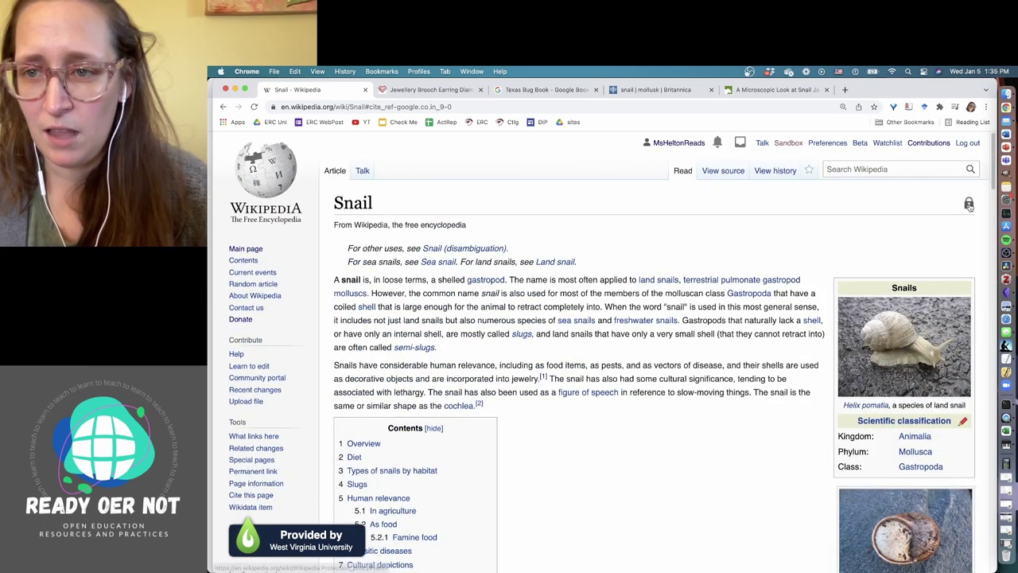
click(969, 204)
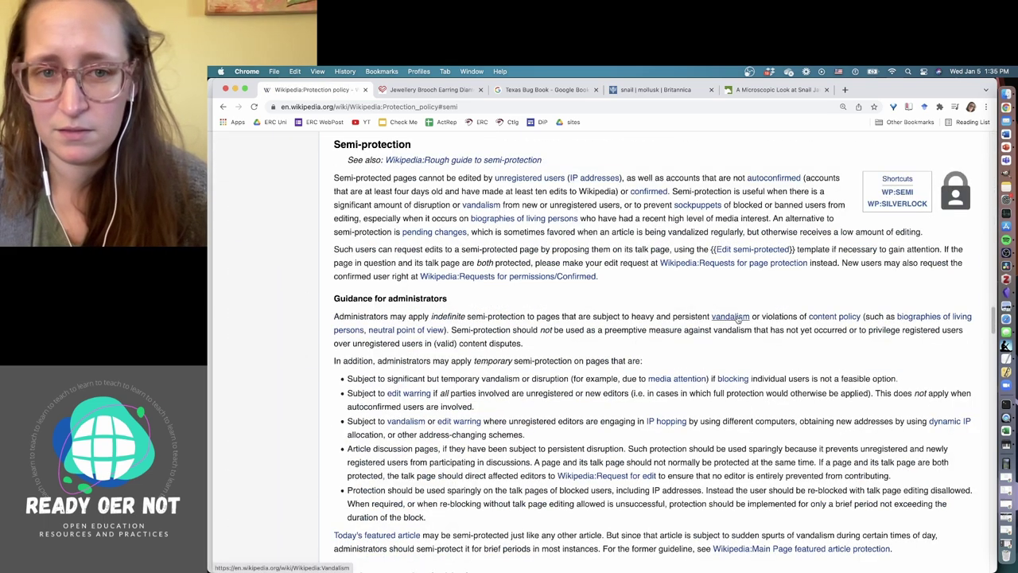
click(224, 107)
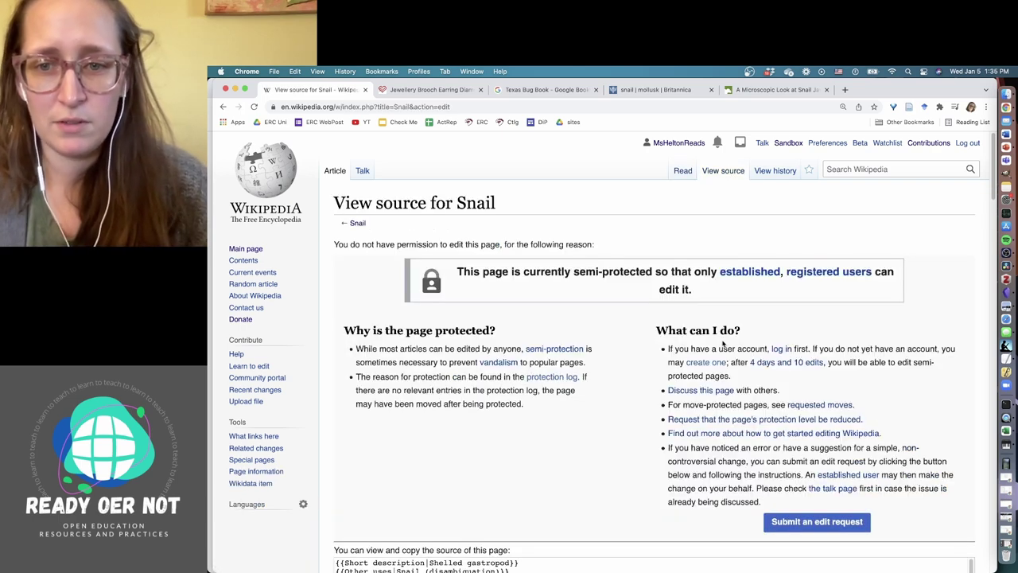
- Start a new edit request on Talk:Snail and place the cursor below the instruction comment
click(835, 526)
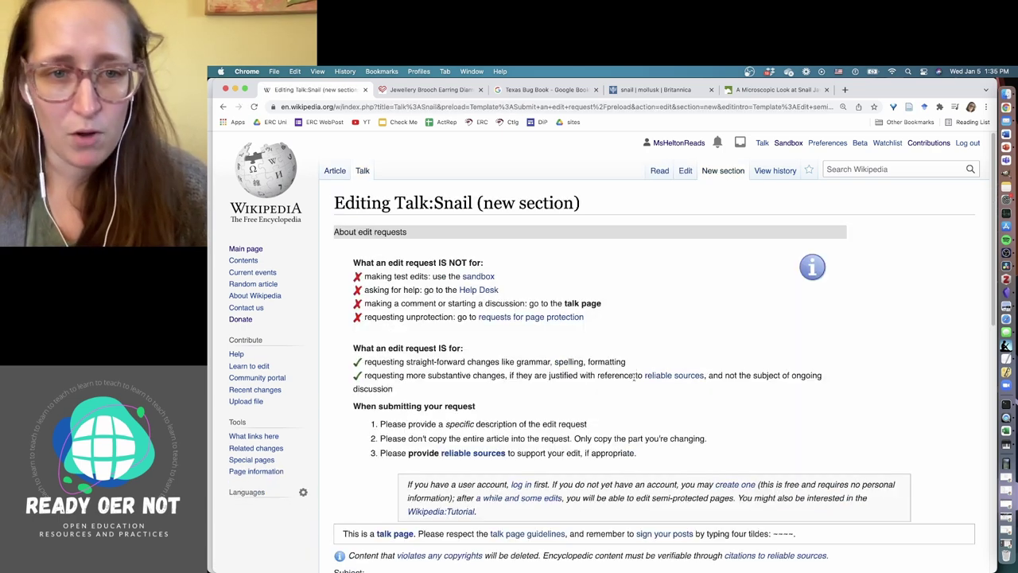
scroll(634, 377, down, 3)
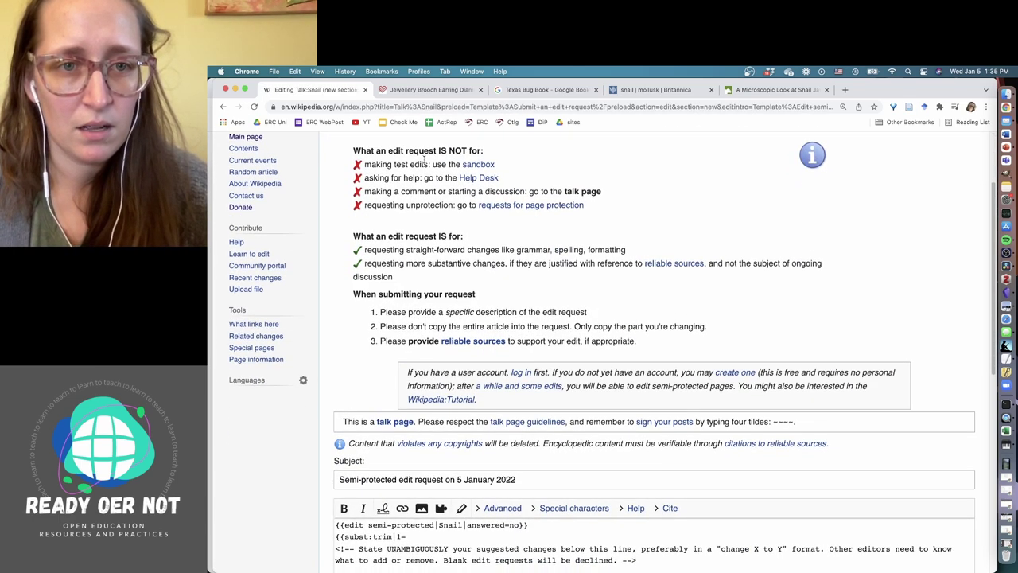
scroll(555, 293, down, 2)
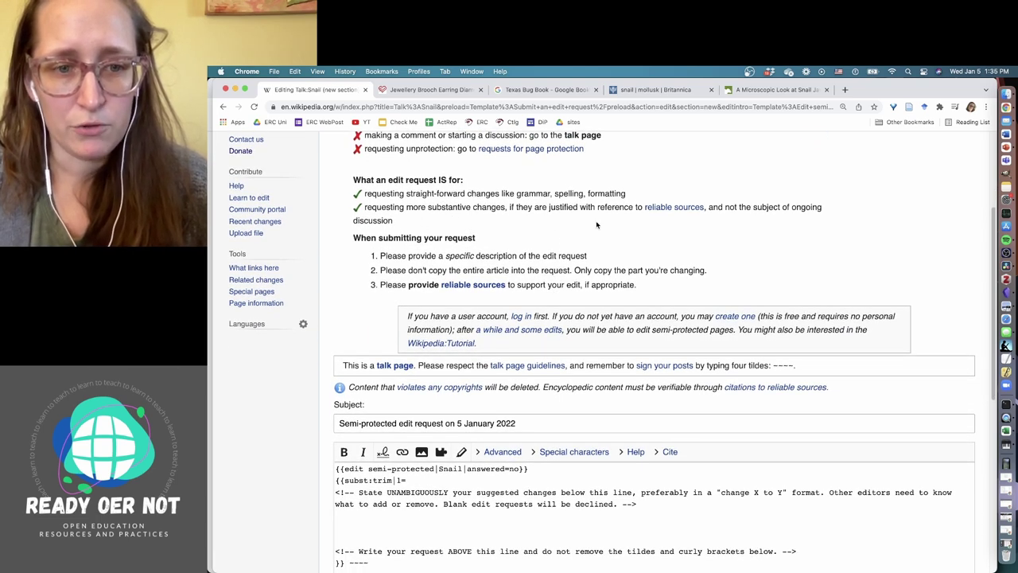
scroll(596, 220, down, 6)
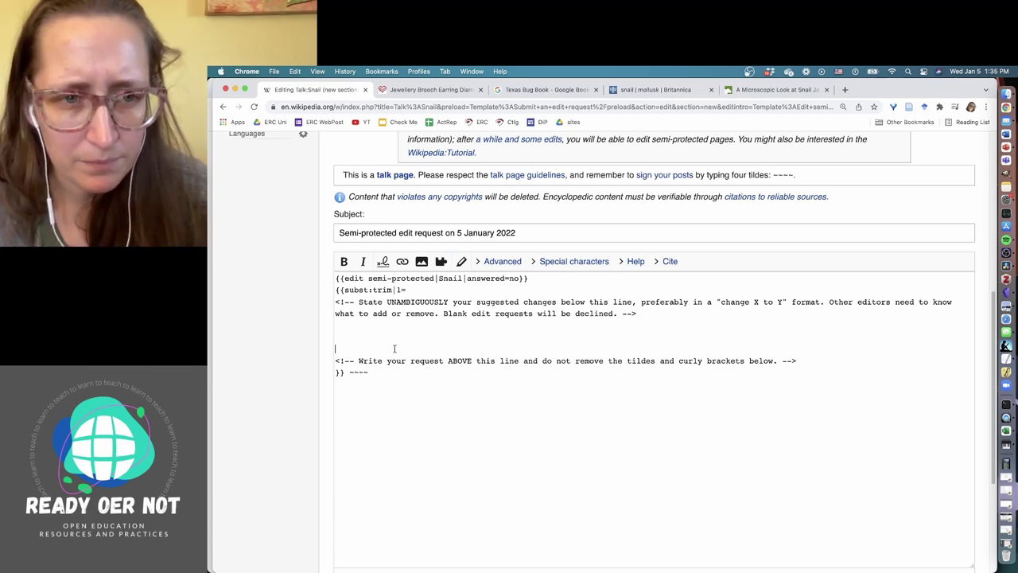
scroll(482, 409, down, 5)
scroll(490, 416, up, 5)
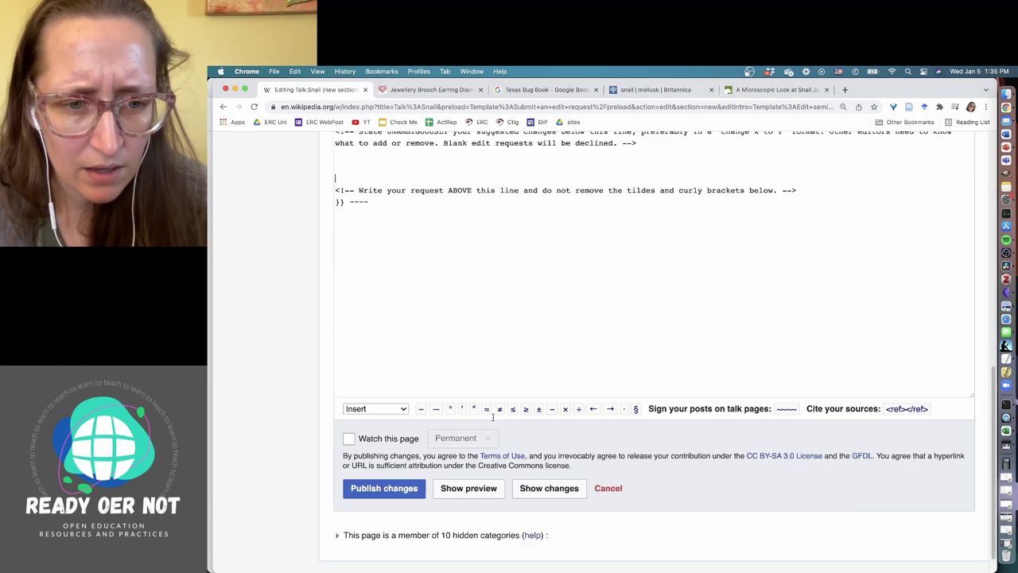
scroll(492, 417, down, 5)
scroll(493, 420, up, 5)
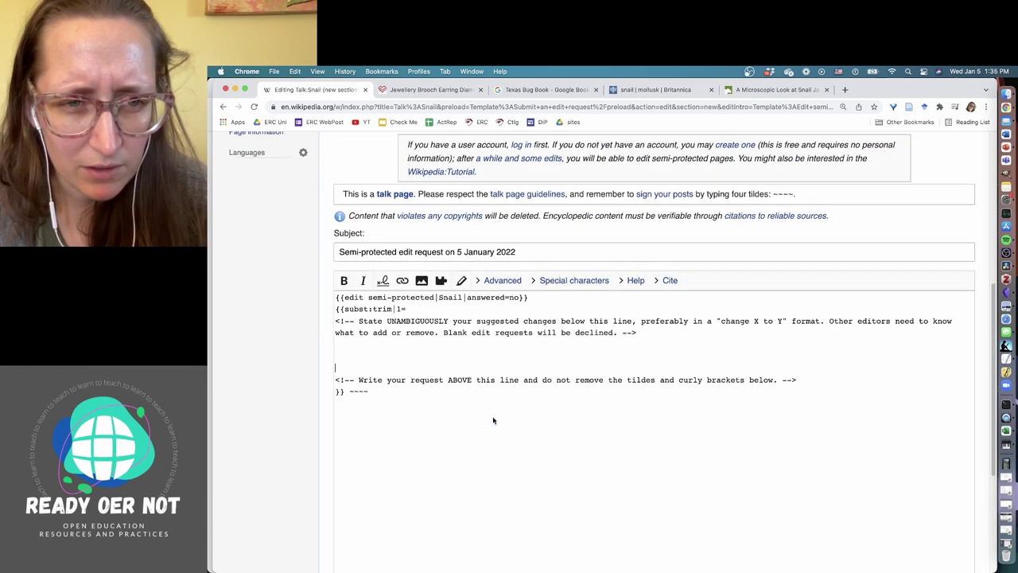
click(481, 344)
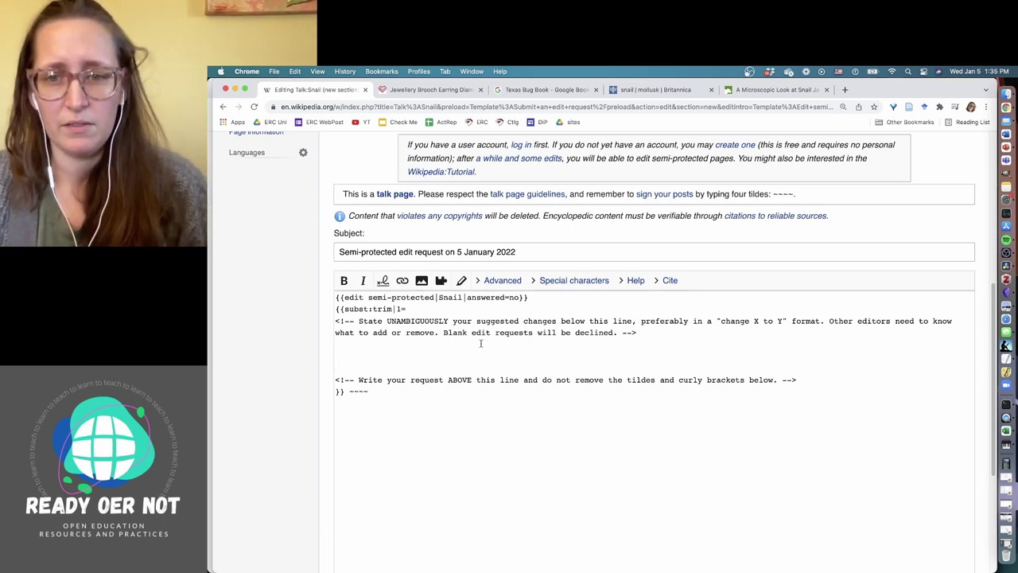
key(Down)
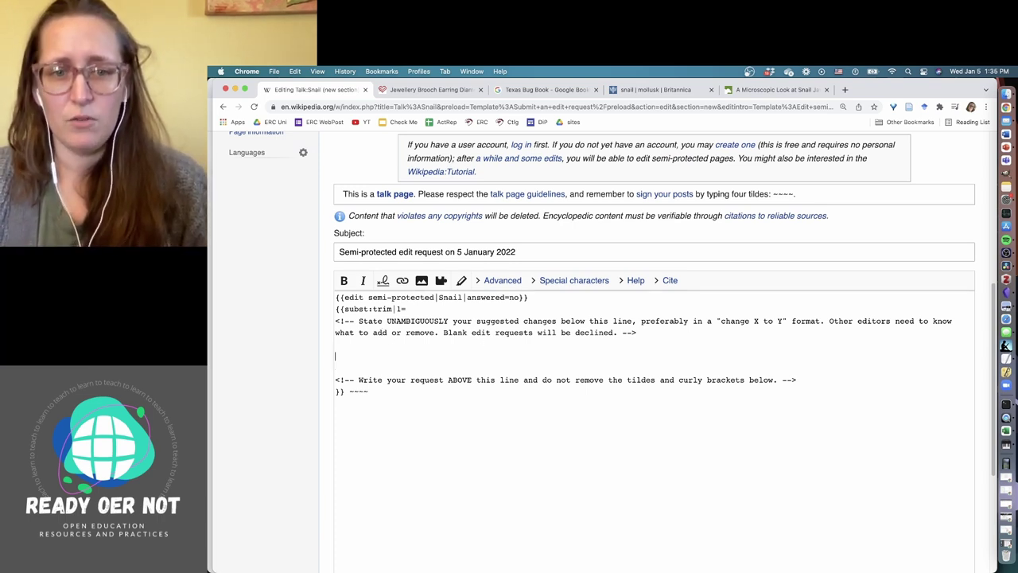
- Write 'Replace existing Diet section with text below. Poor quality, borderline plagiarism', fixing the typos
text(Replace exiting)
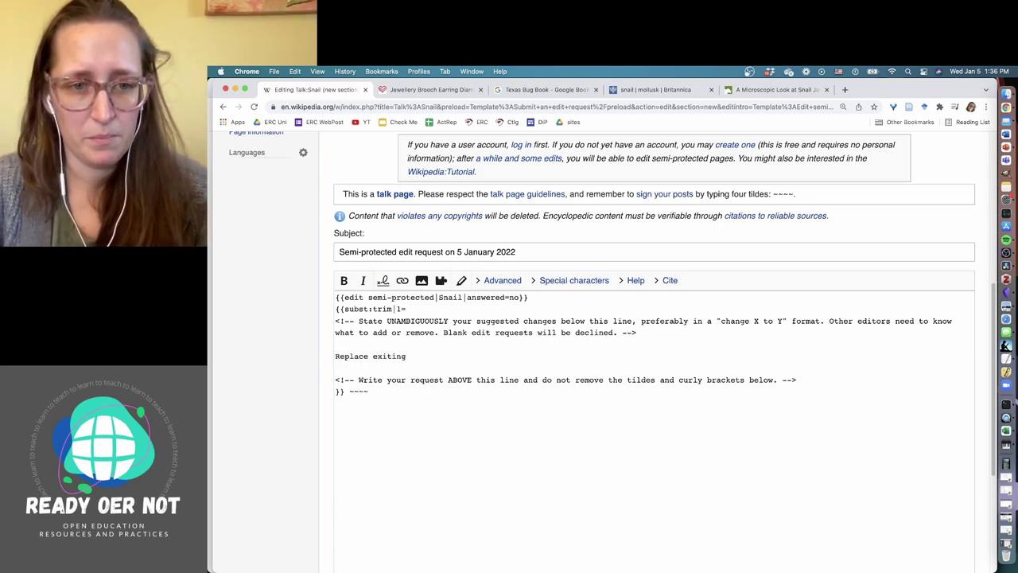
text( Diet section iw)
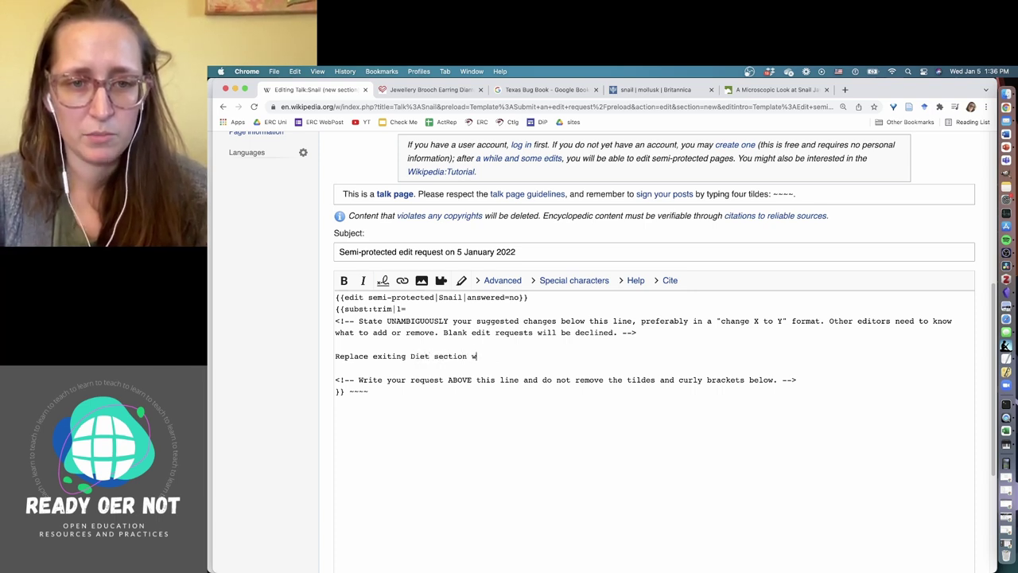
key(BackSpace)
key(BackSpace)
text(with text belo)
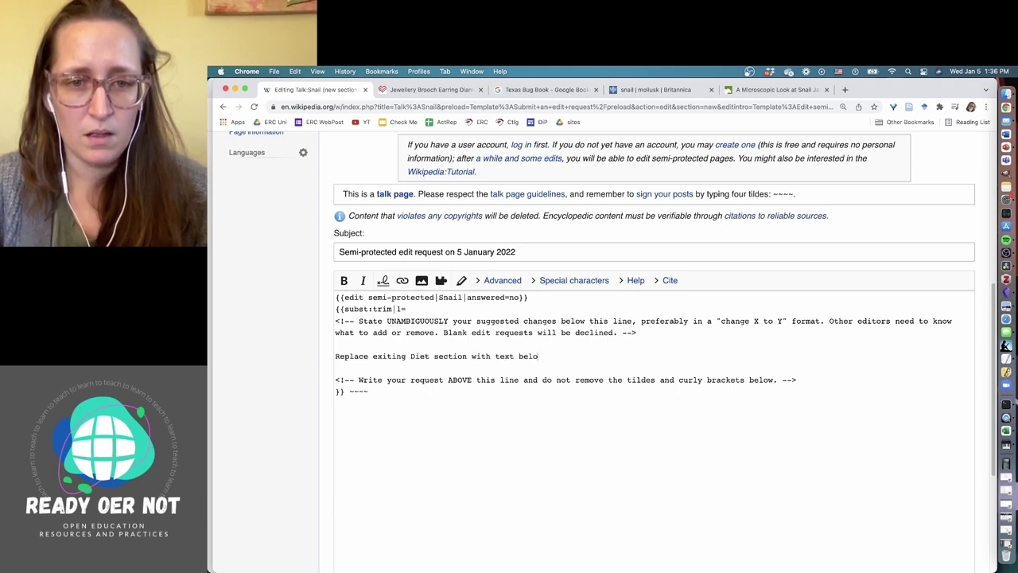
text(w. Poor )
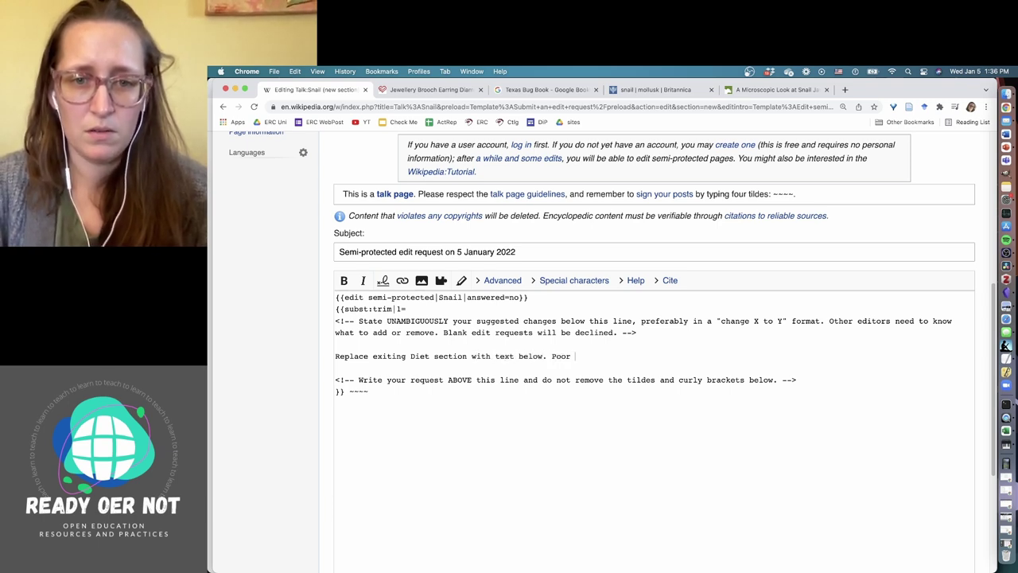
text(quality, borderline plag)
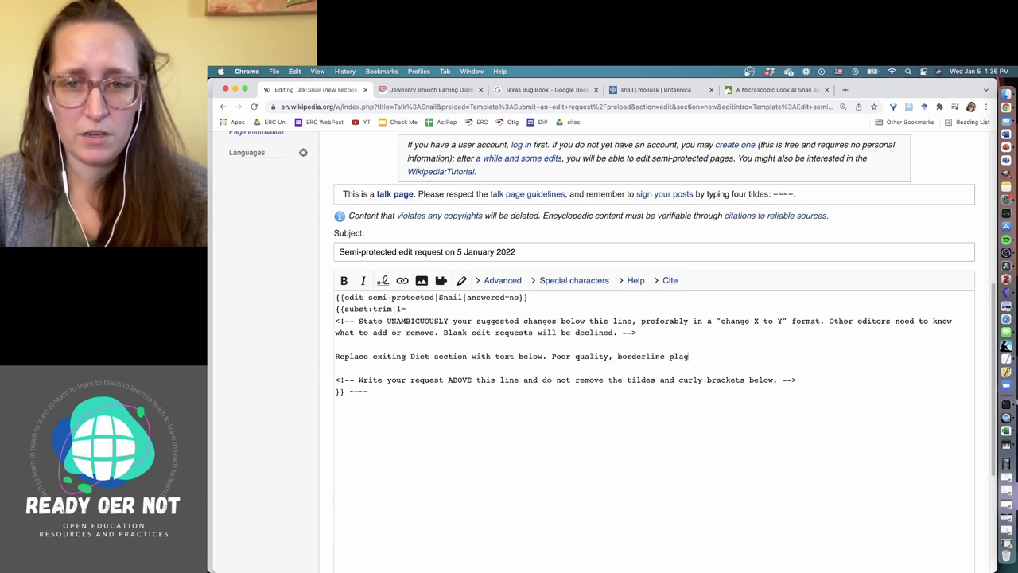
text(a)
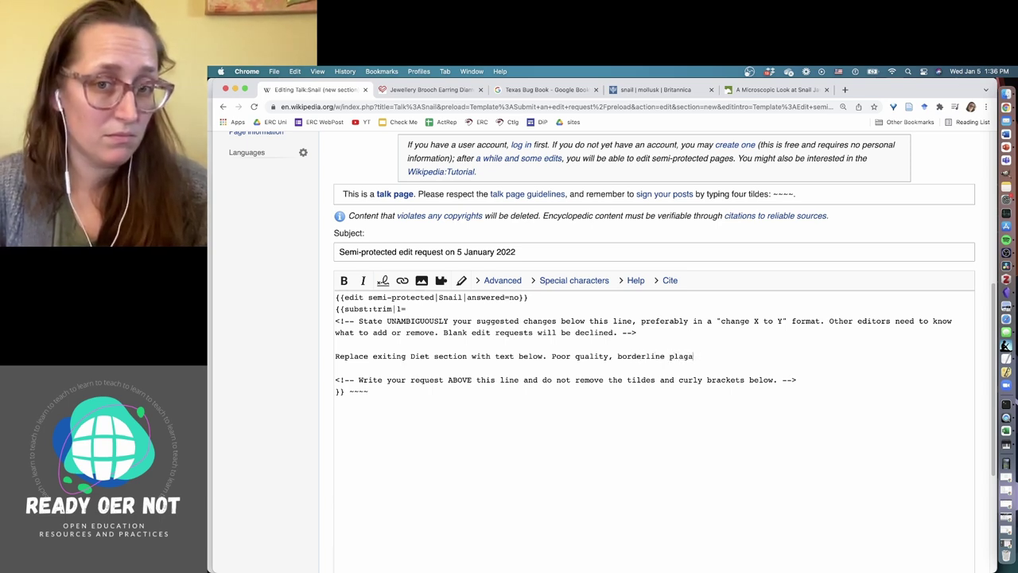
text(irism)
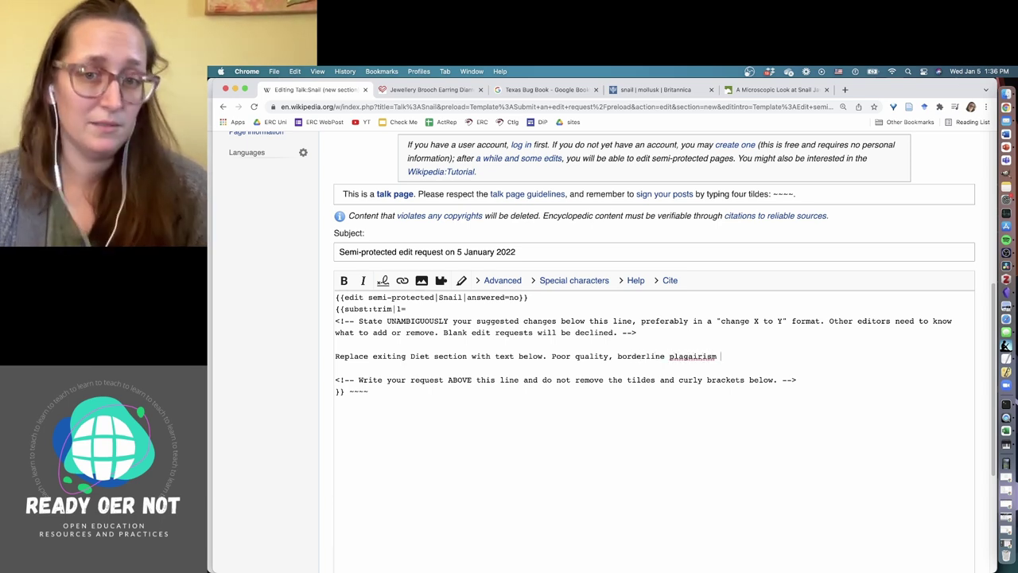
right_click(690, 358)
click(725, 360)
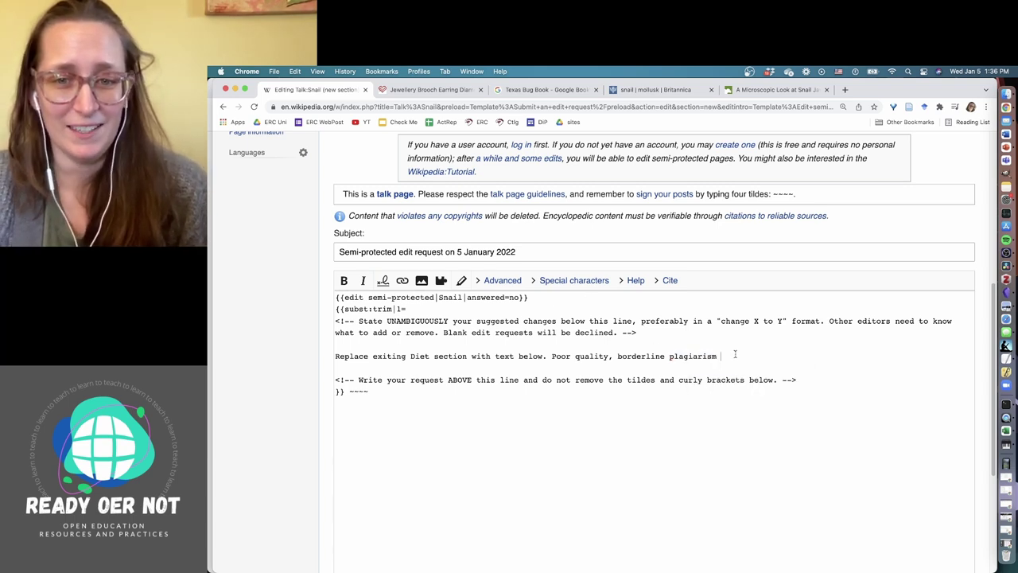
key(BackSpace)
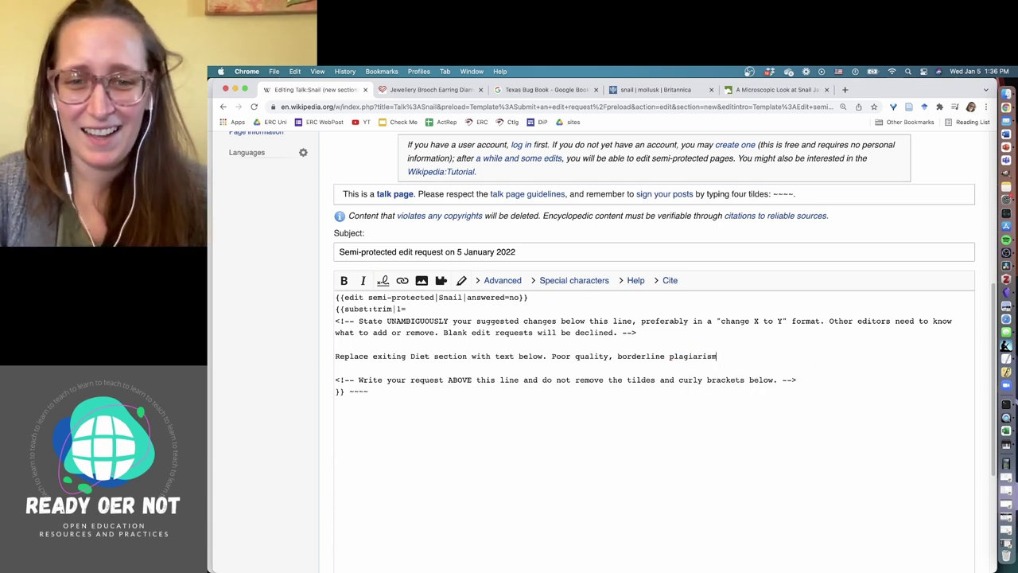
- Add ', and misinformation. Added additional citation and rephrased existing text.' and start a new line
text(, adn )
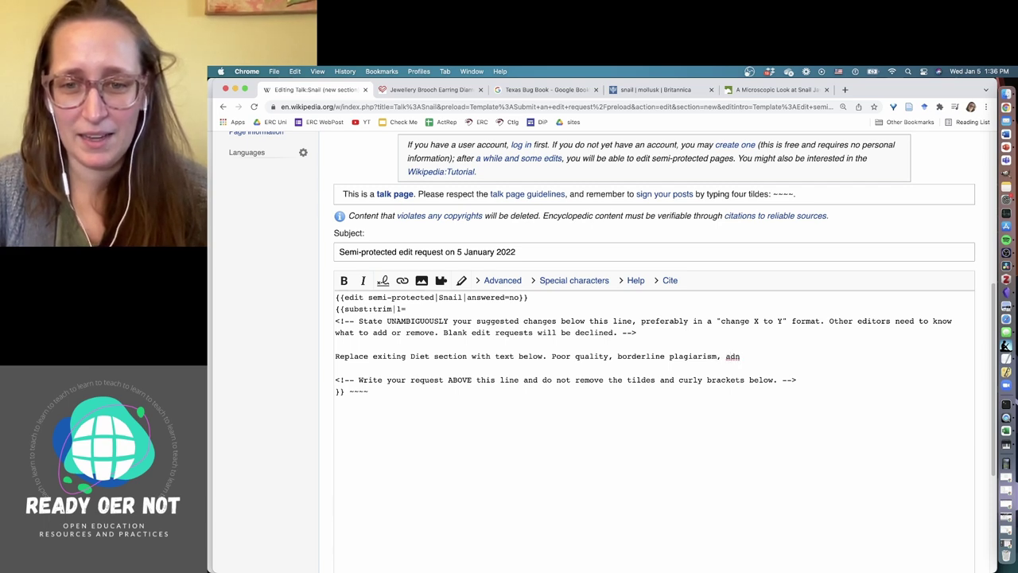
text(misinformation. AAB)
key(BackSpace)
key(BackSpace)
text(dded additi)
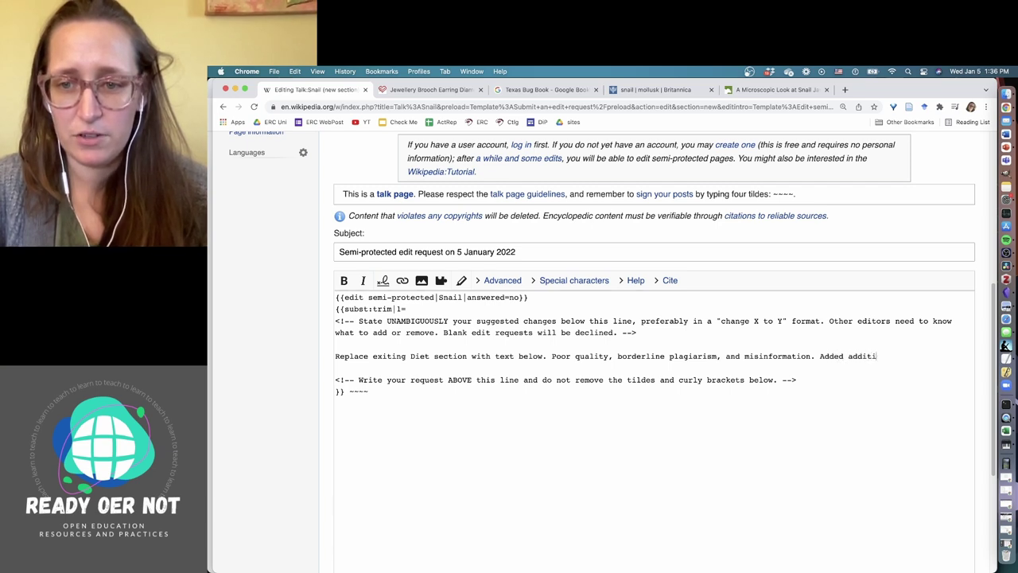
text(onal citation and reph)
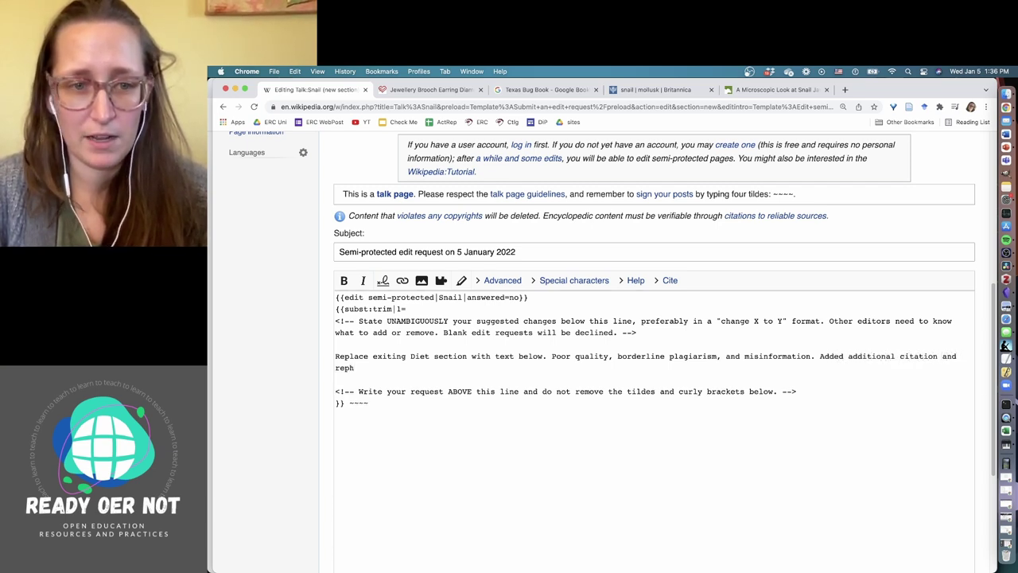
text(rased exis)
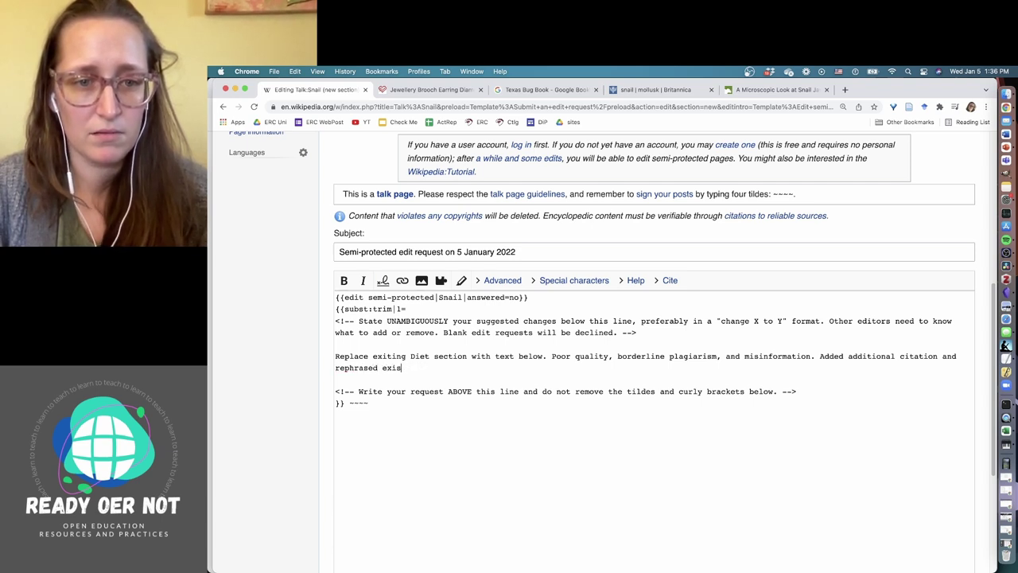
text(ting text.)
key(Return)
key(Return)
key(Return)
- Paste the new cited ==Diet== section wikitext below the rationale
key(super+v)
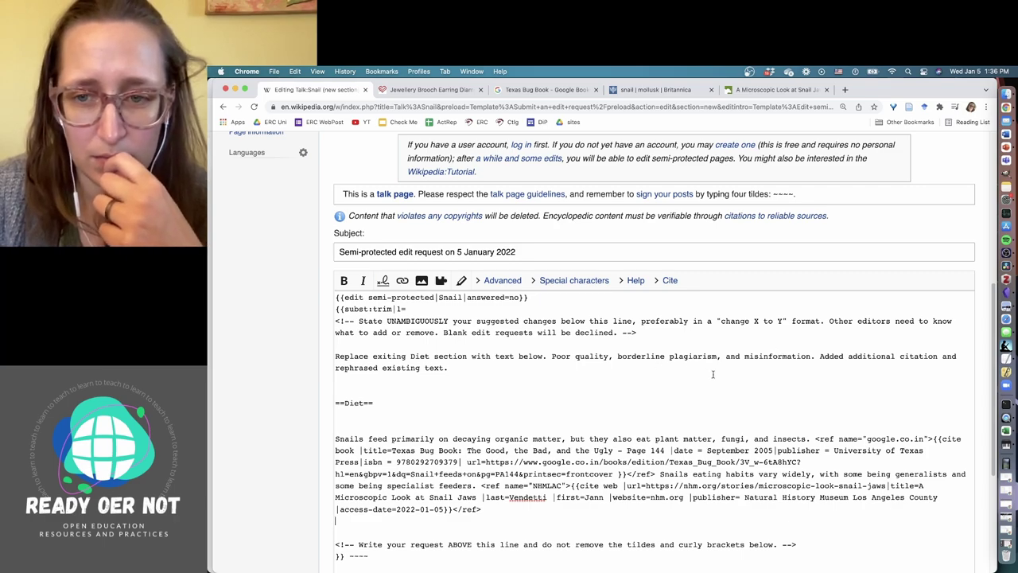
scroll(688, 370, down, 2)
scroll(713, 370, down, 5)
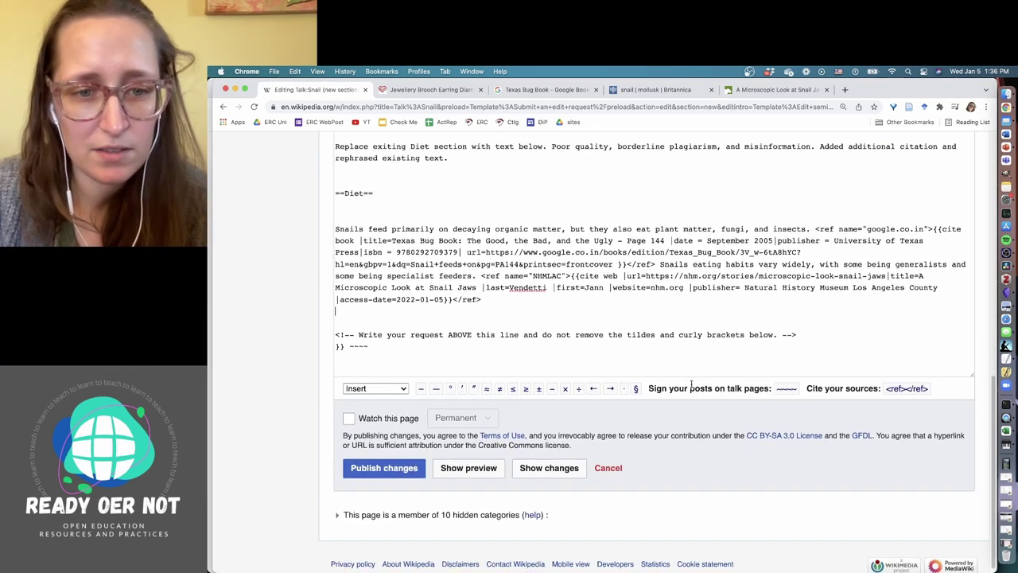
- Watch Talk:Snail, submit the request, and answer the security check with 'sideslines'
click(349, 419)
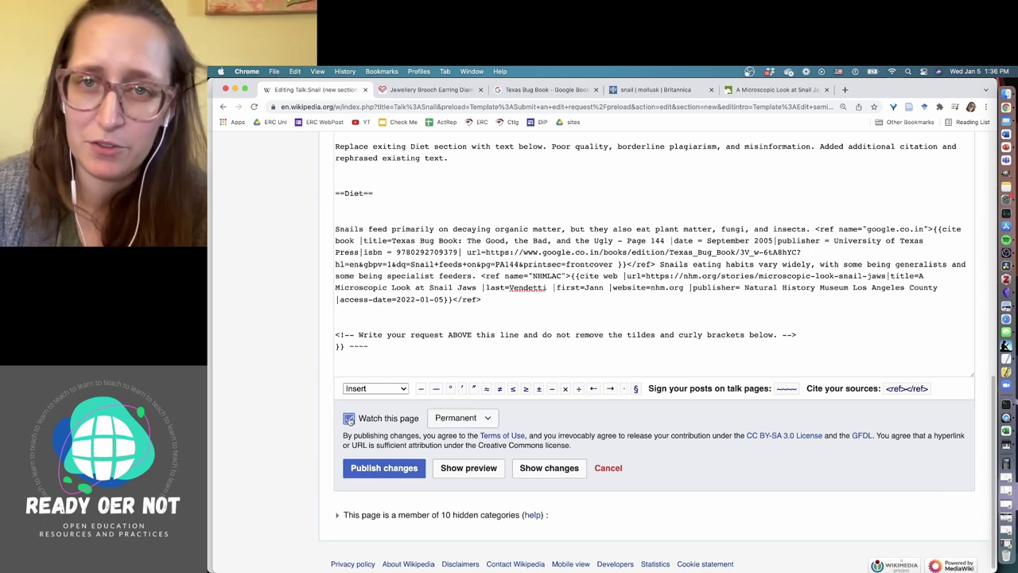
click(389, 474)
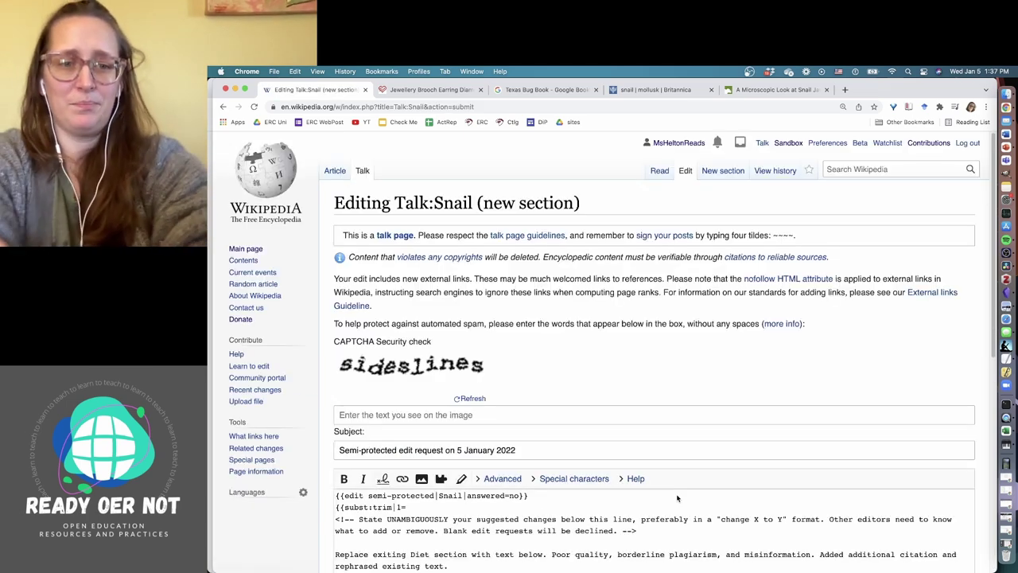
click(564, 414)
text(ide)
key(BackSpace)
key(BackSpace)
key(BackSpace)
text(sideslines)
scroll(558, 401, down, 10)
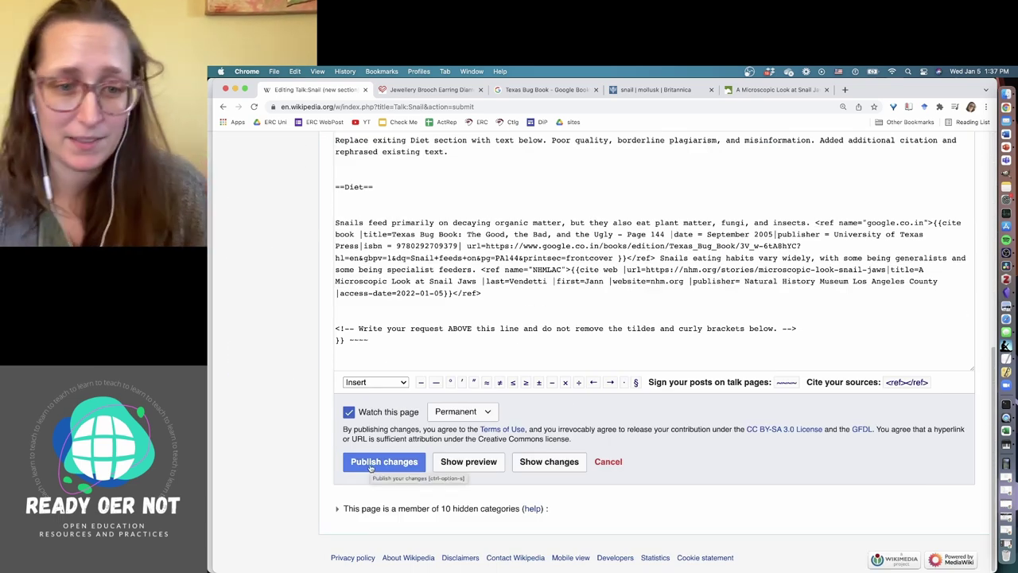
- Preview the edit request and review the rendered Diet paragraph and its two references
click(462, 463)
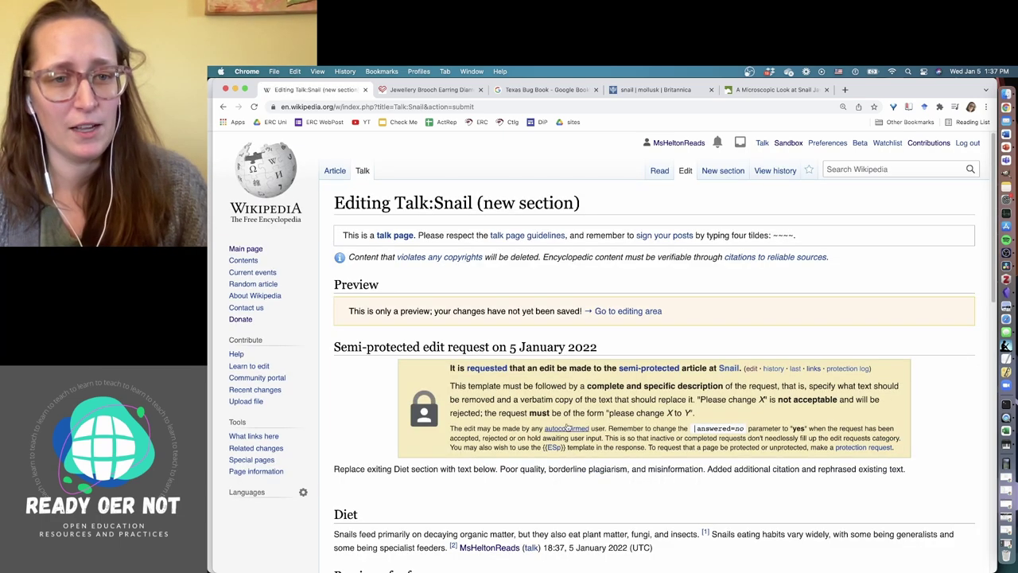
scroll(567, 427, down, 5)
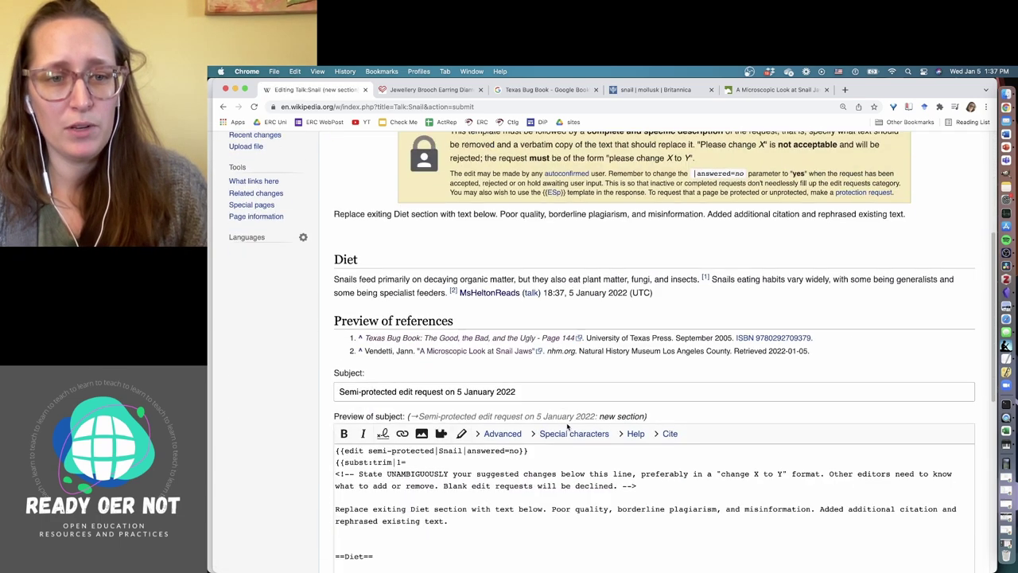
scroll(567, 427, down, 5)
scroll(565, 425, up, 6)
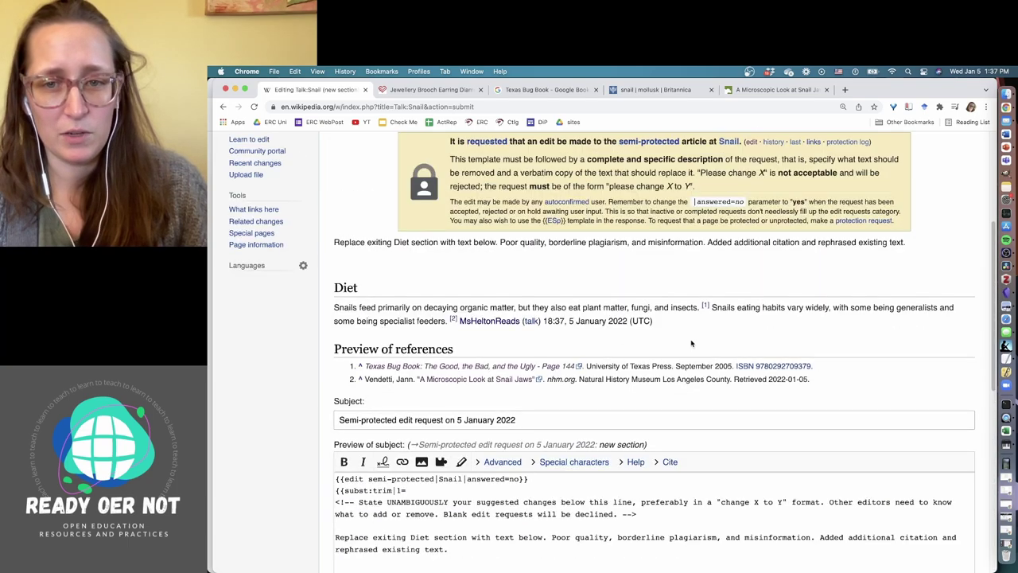
scroll(691, 342, up, 2)
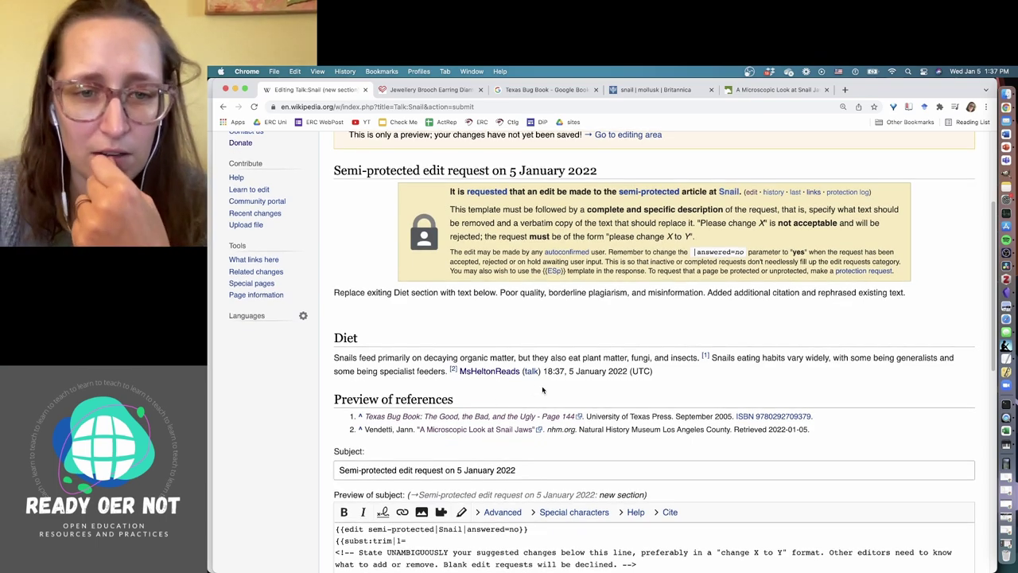
scroll(542, 390, down, 5)
scroll(542, 389, down, 1)
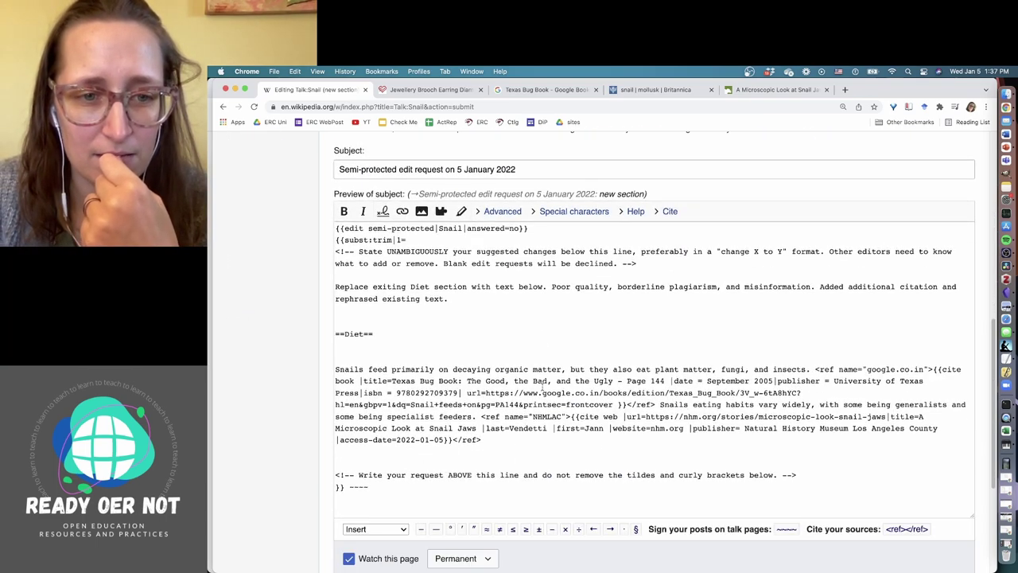
scroll(543, 388, up, 10)
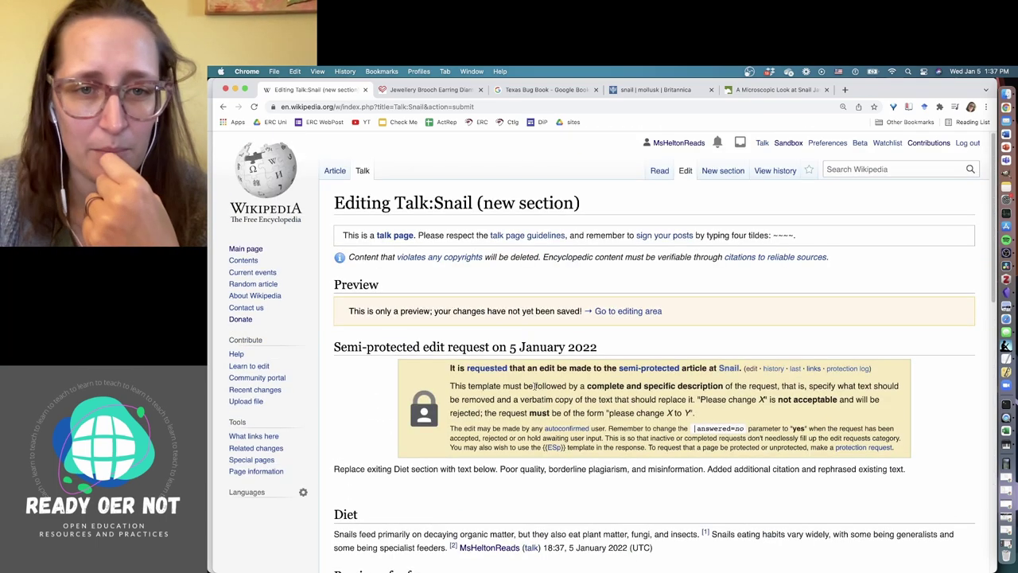
scroll(537, 354, down, 3)
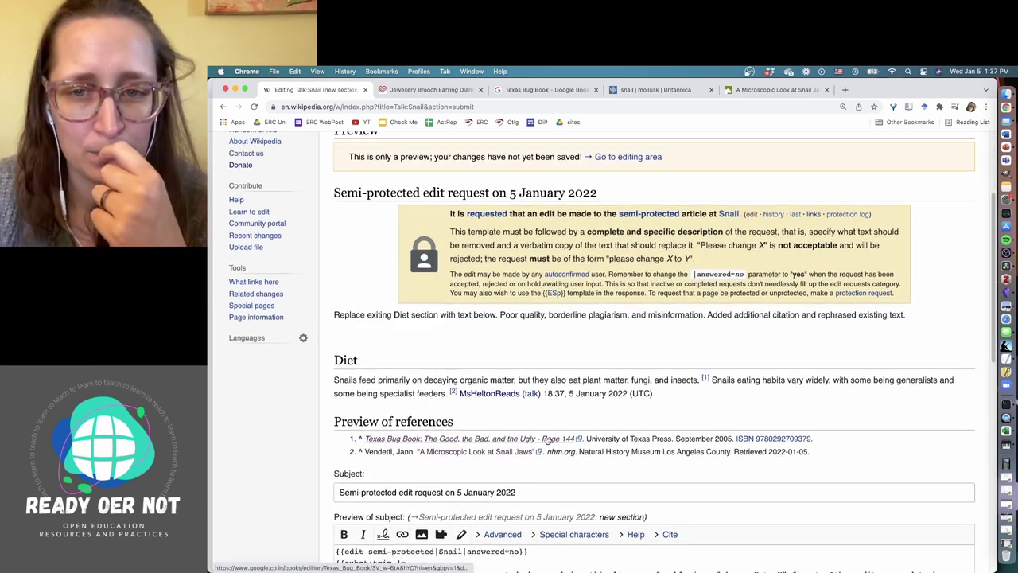
scroll(545, 439, down, 3)
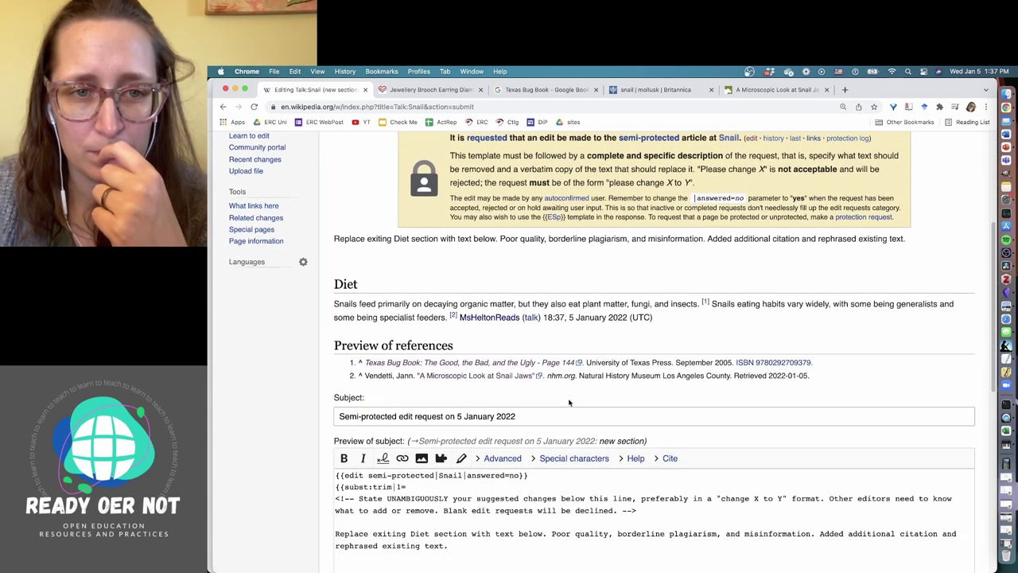
scroll(568, 402, down, 10)
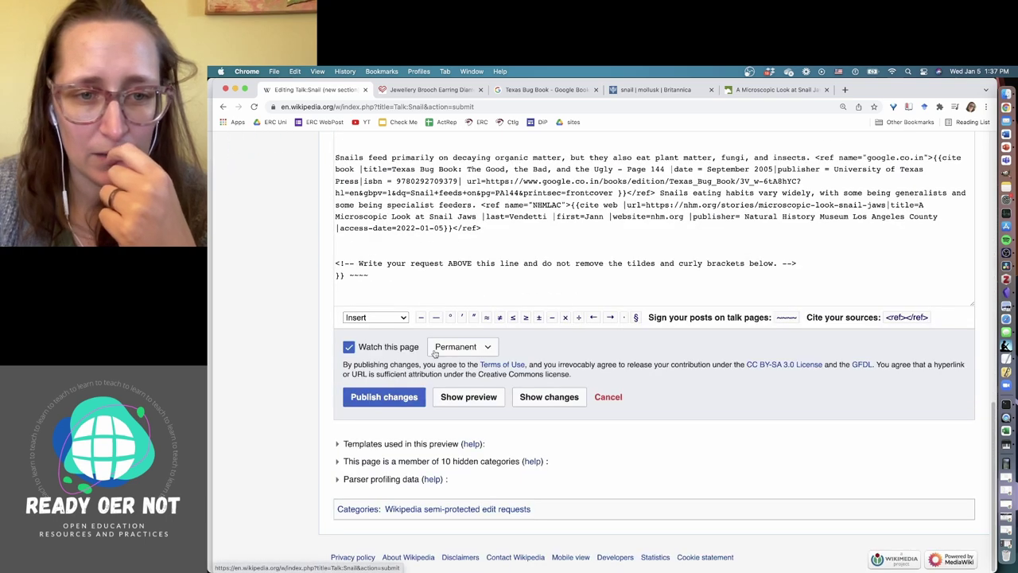
- Resubmit, answer the CAPTCHA with 'lennybans' and publish the Talk:Snail edit request
click(396, 401)
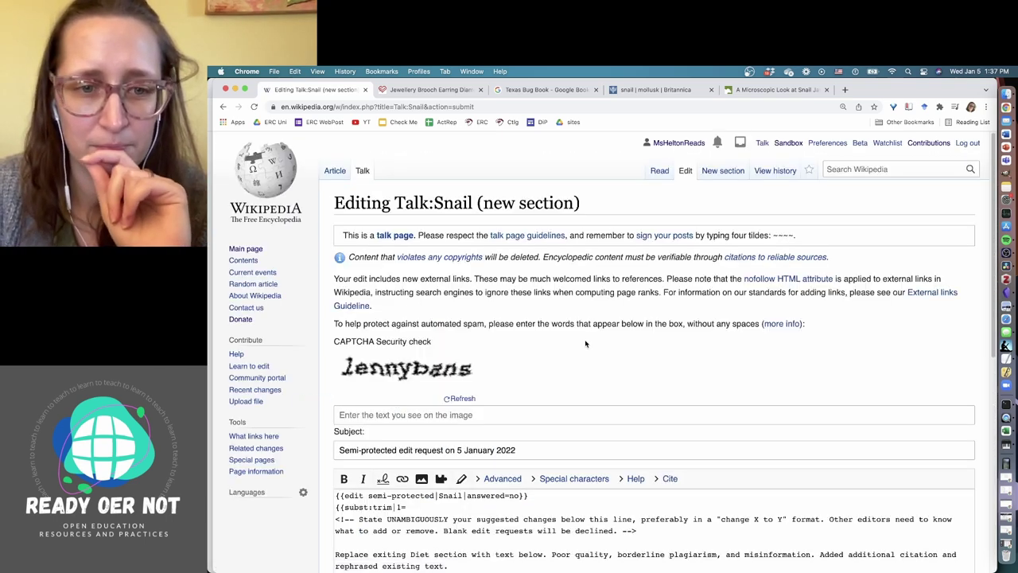
click(477, 414)
text(le)
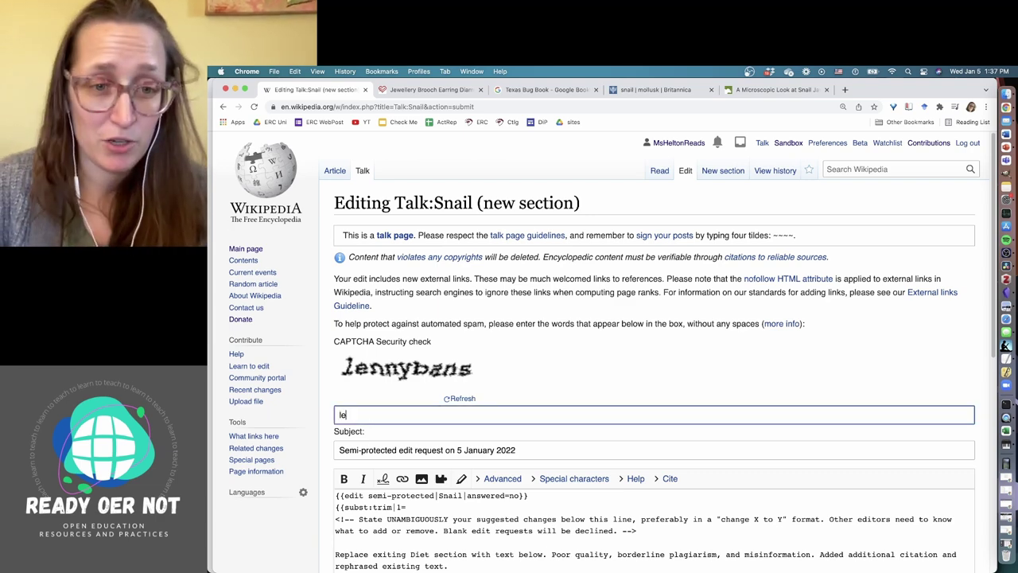
text(nnybans)
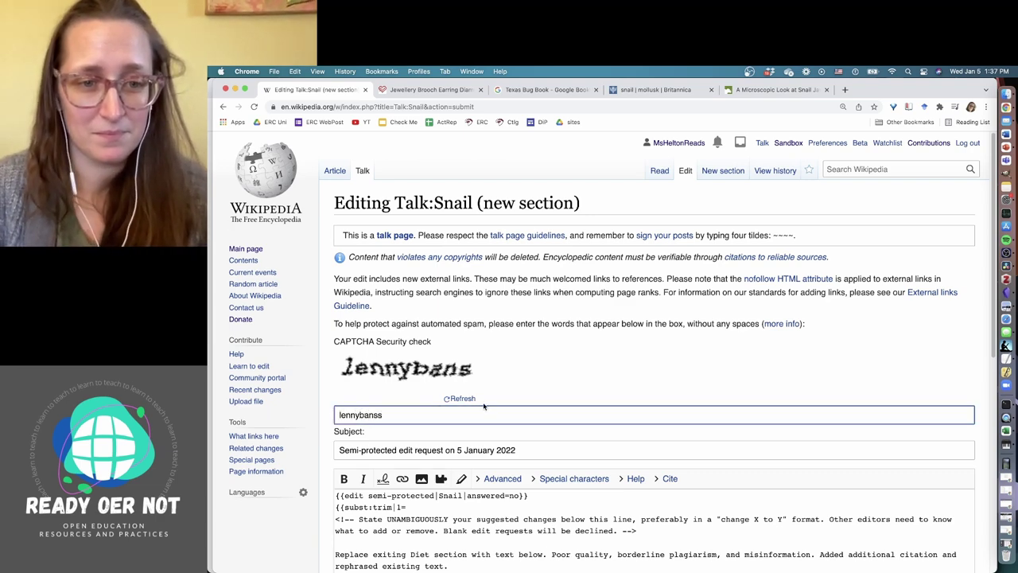
scroll(473, 394, down, 10)
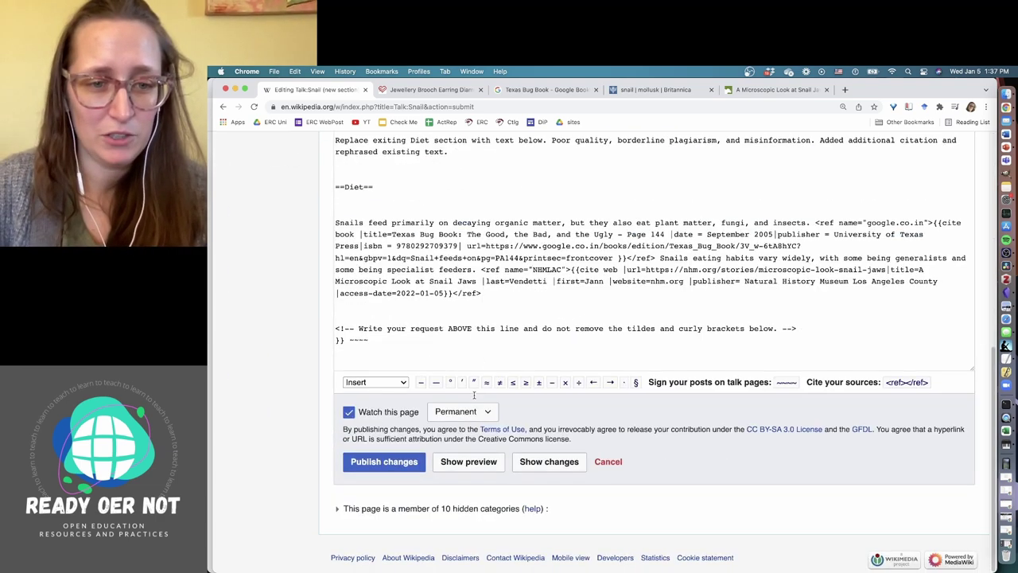
click(388, 461)
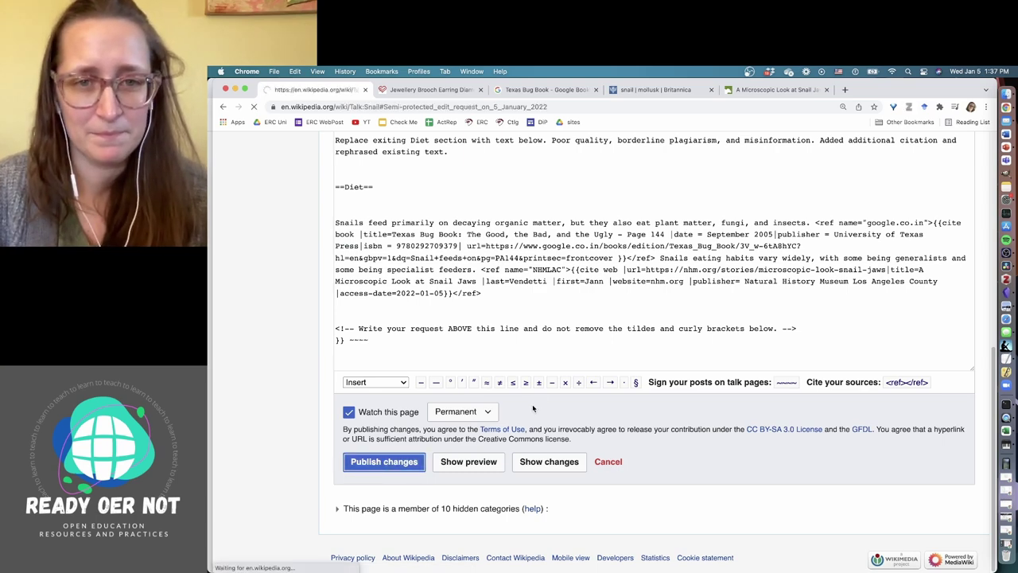
scroll(533, 409, up, 5)
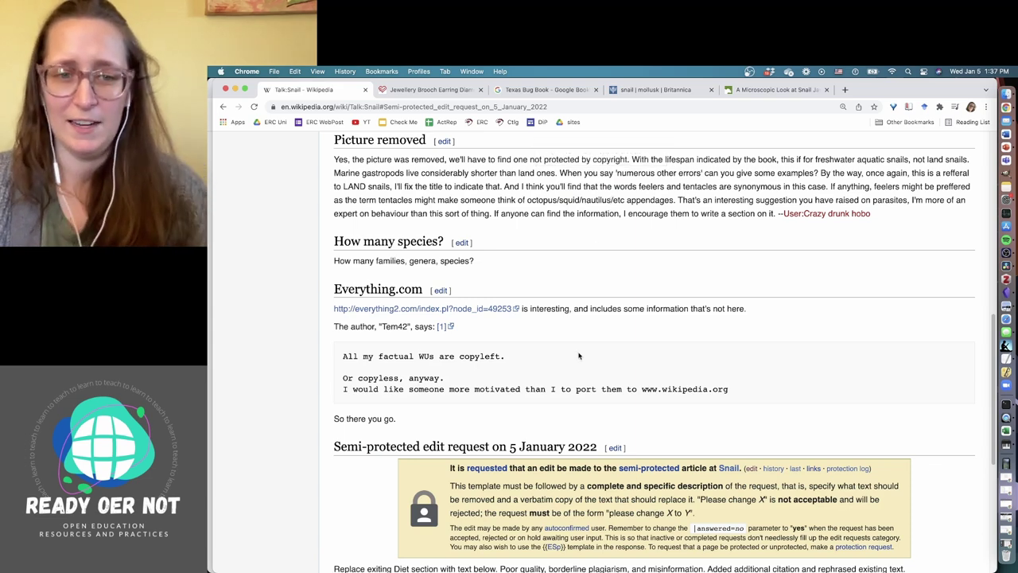
scroll(564, 353, up, 15)
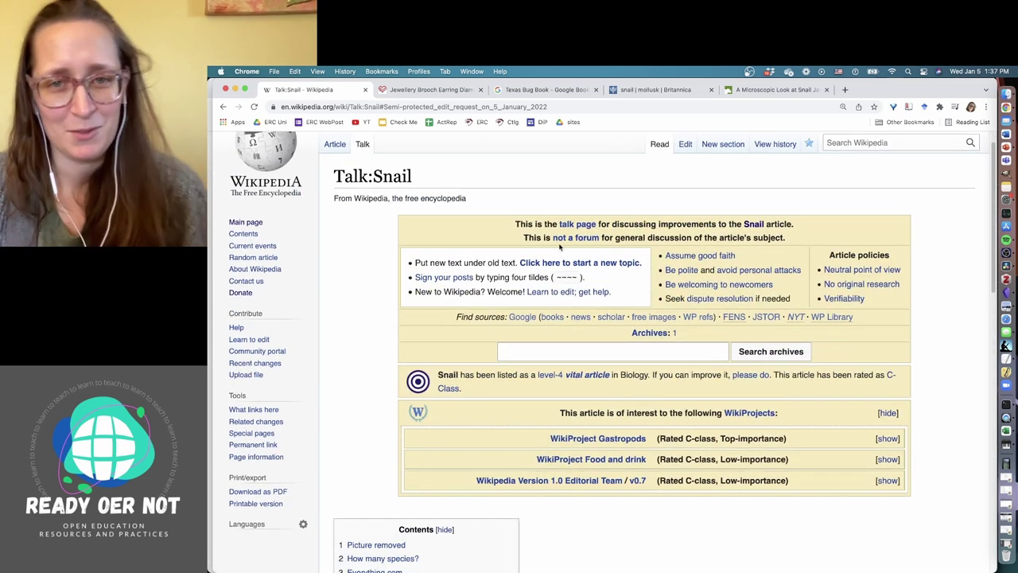
scroll(564, 318, up, 2)
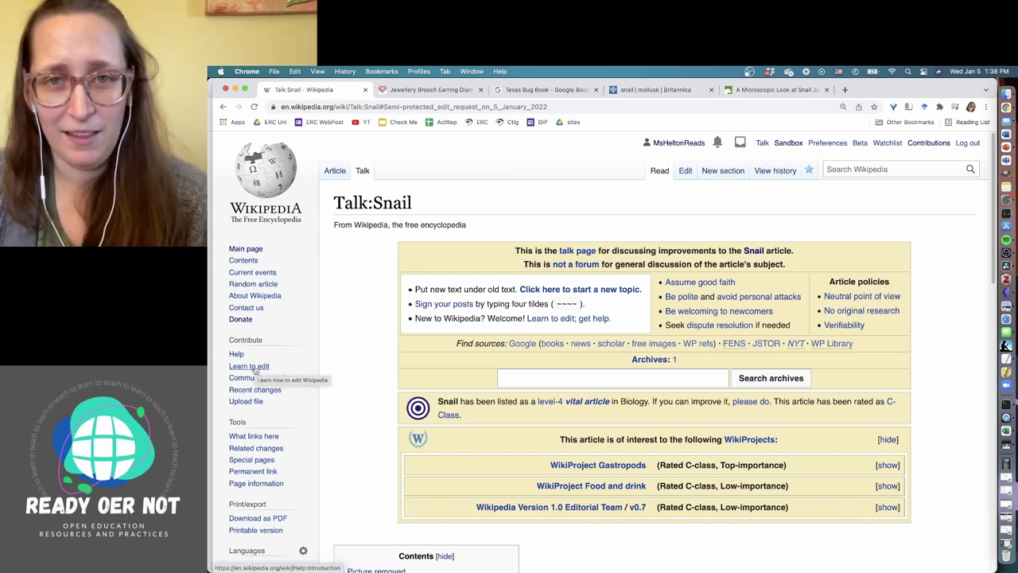
scroll(251, 374, down, 5)
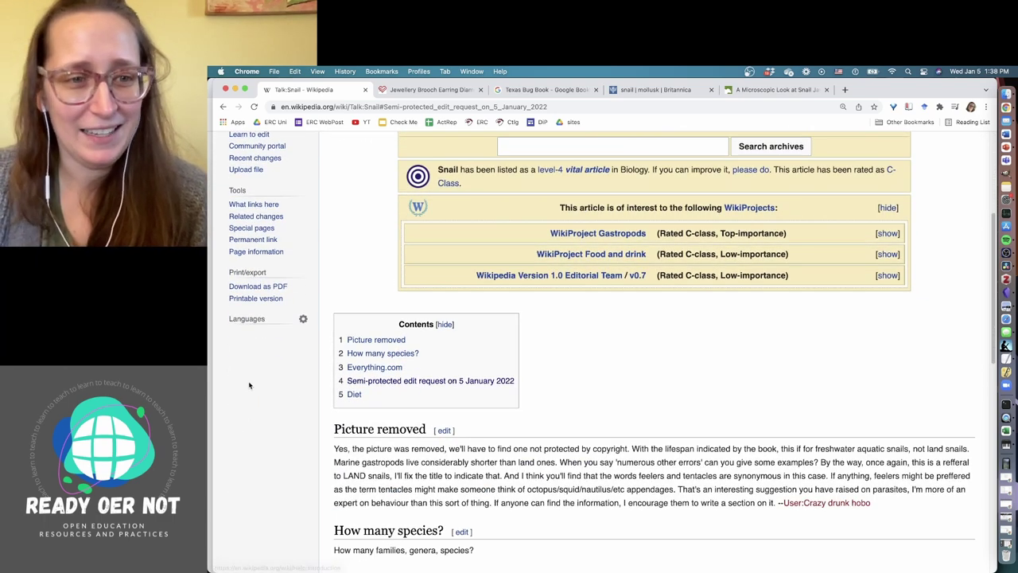
scroll(241, 381, up, 5)
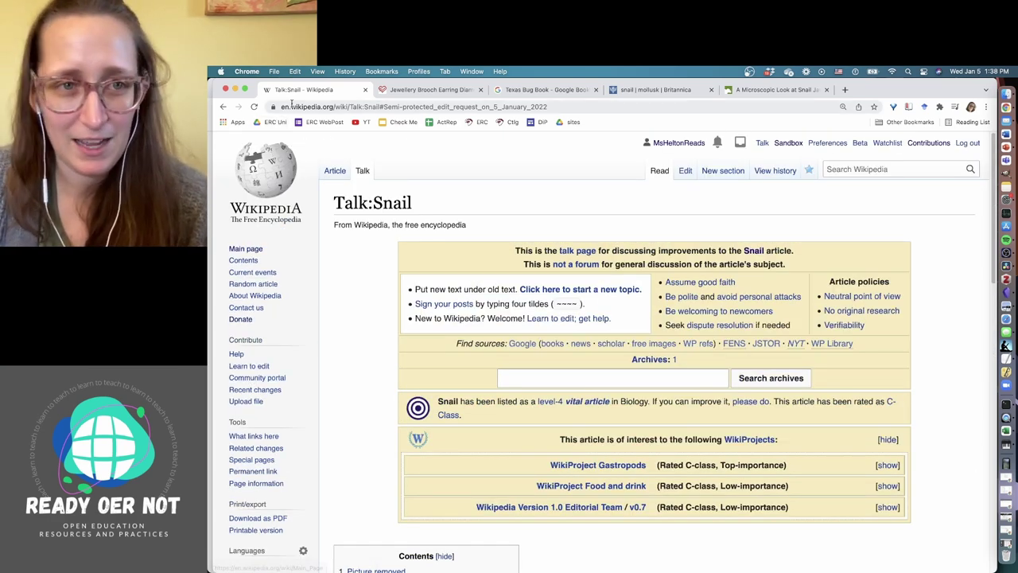
- Load the English Wikipedia Main Page via 'en' and scroll down to the languages list
click(345, 107)
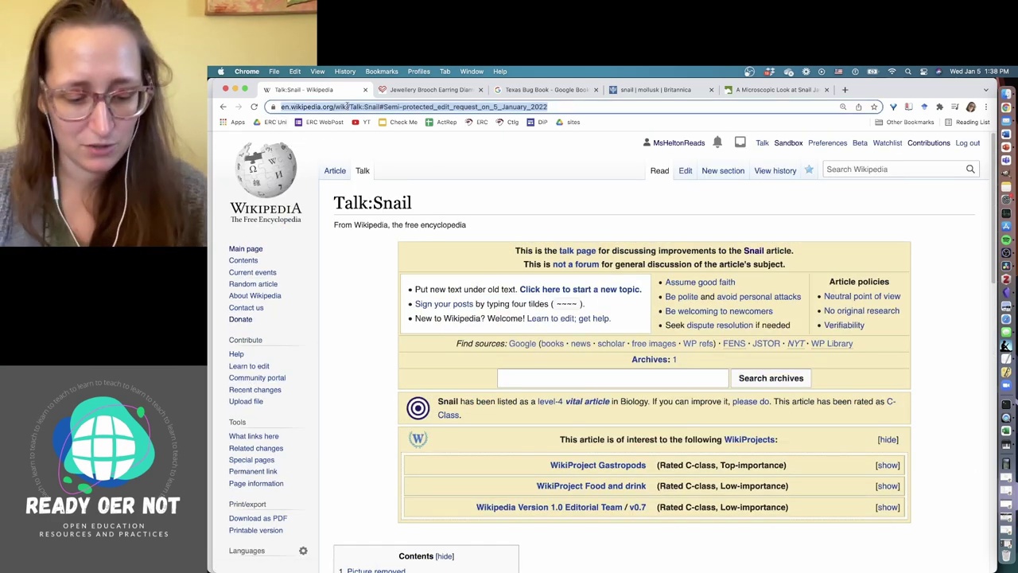
text(en.wikipedia.org)
key(Return)
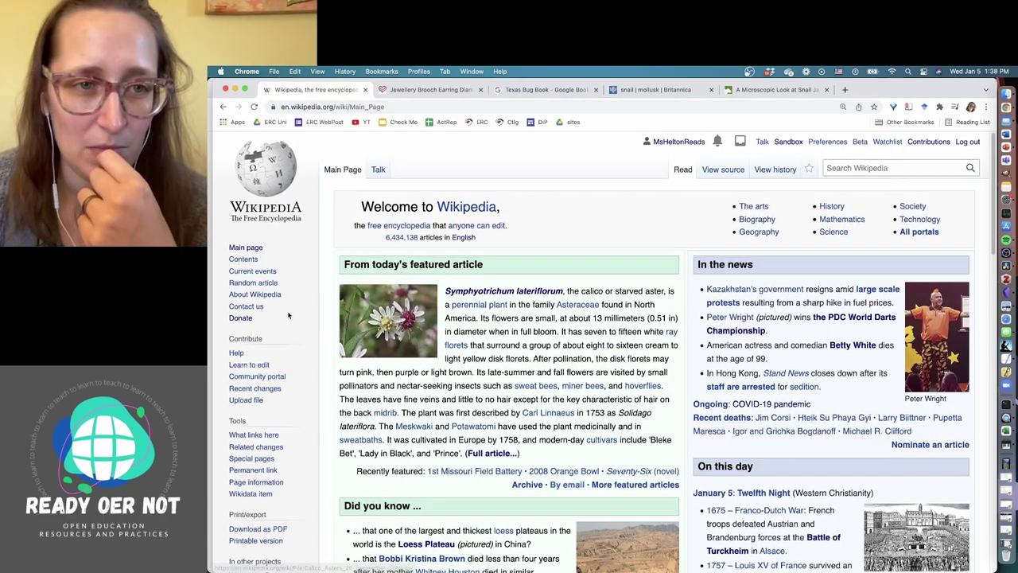
scroll(288, 315, down, 10)
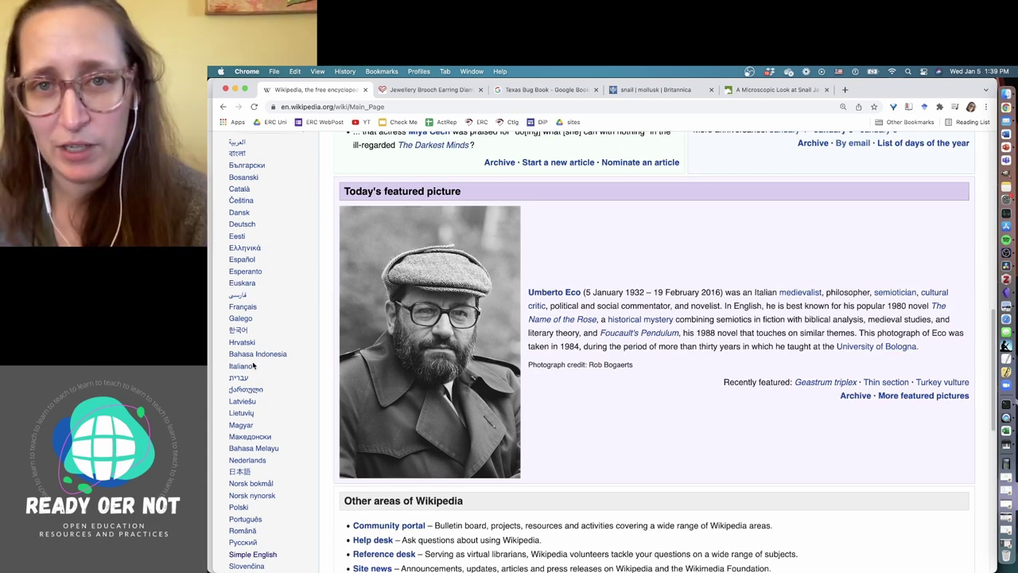
scroll(252, 365, down, 5)
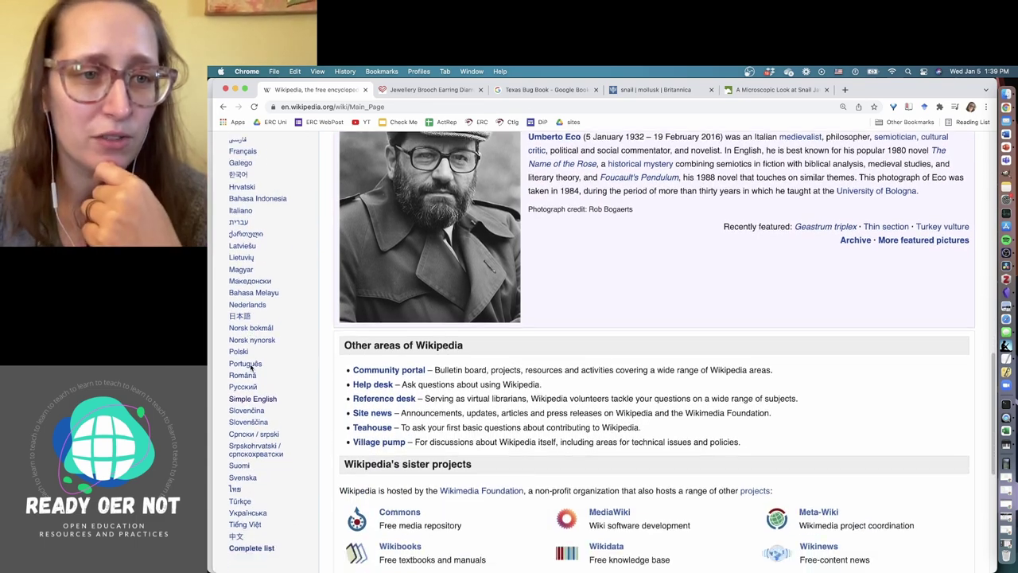
scroll(252, 365, down, 2)
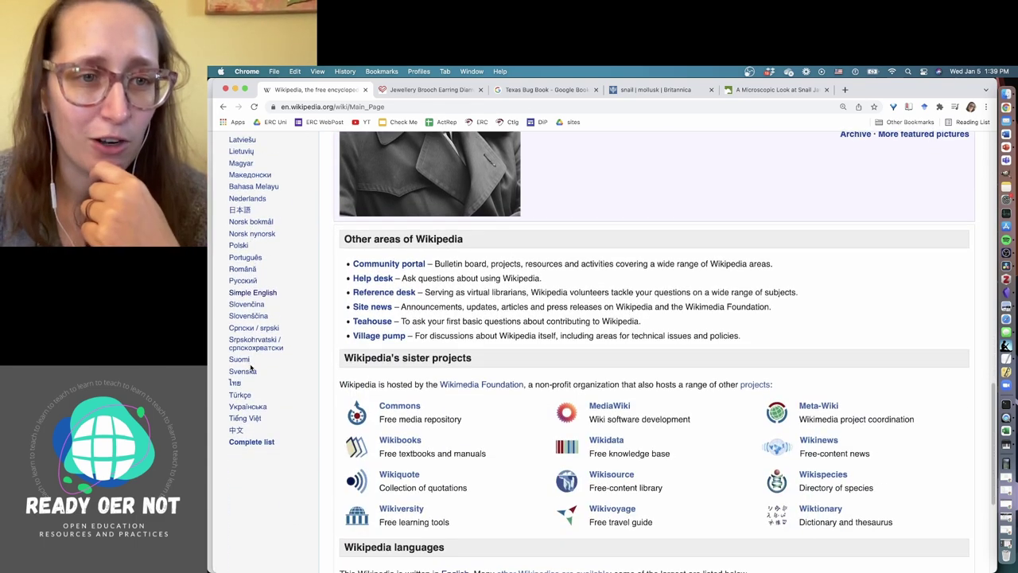
- Switch to Simple English Wikipedia and open Evolution from its Selected article box
click(266, 293)
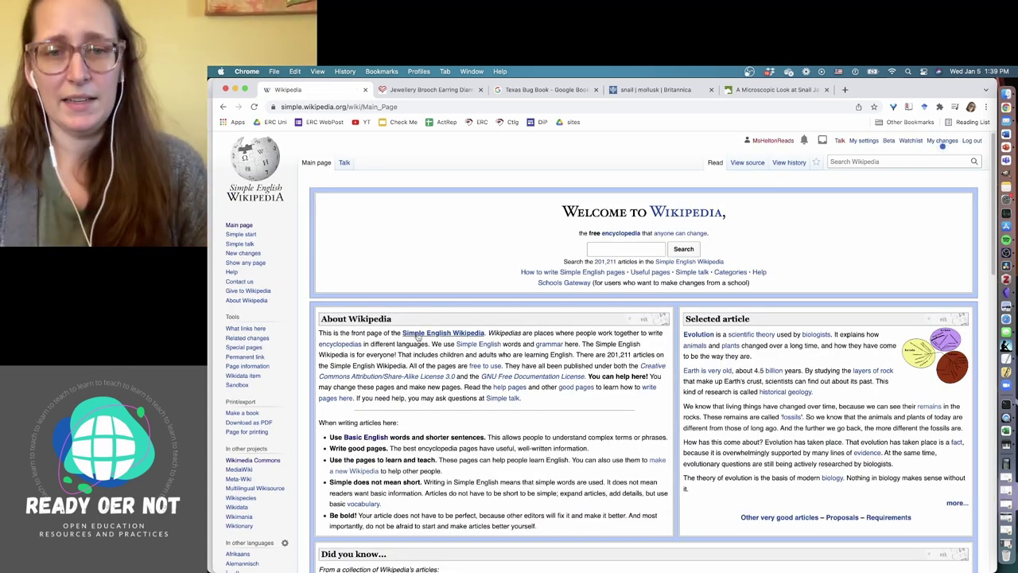
scroll(597, 411, down, 2)
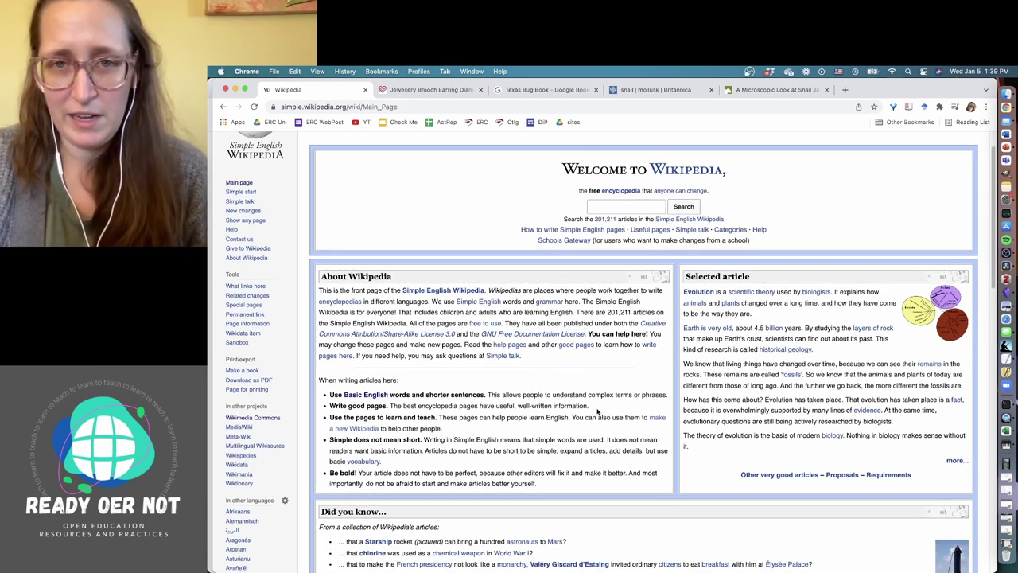
scroll(597, 411, down, 1)
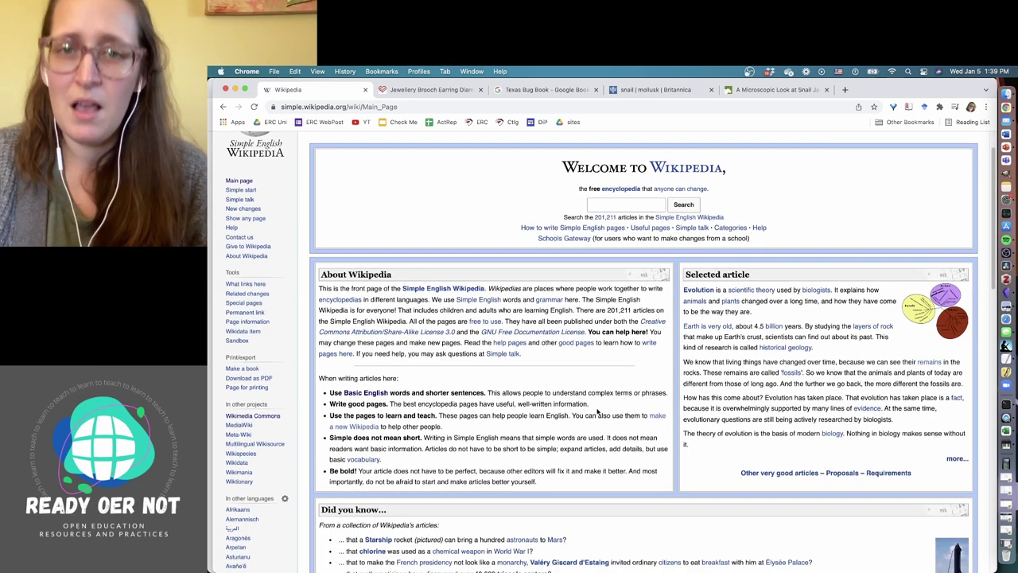
scroll(597, 411, down, 3)
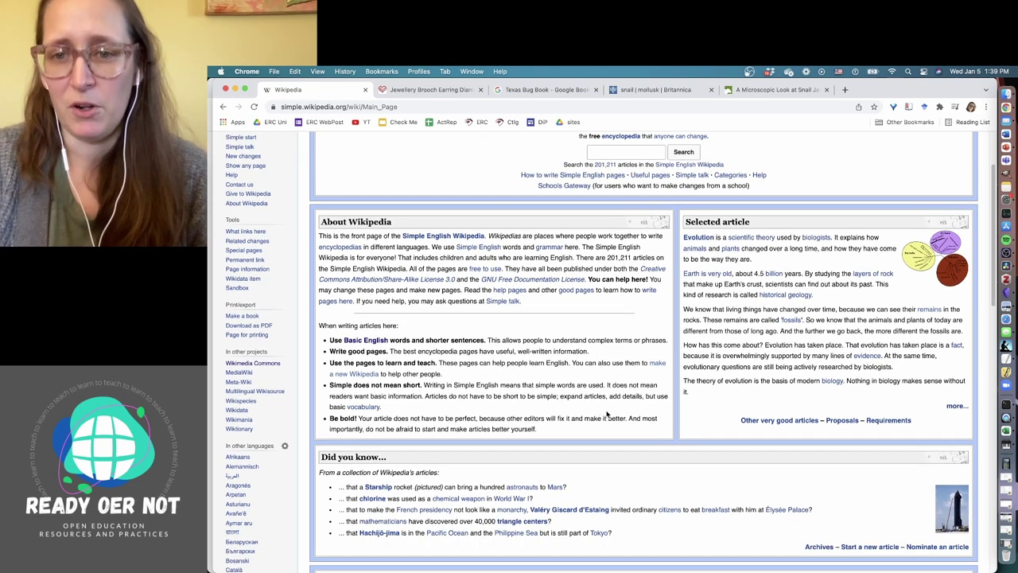
click(698, 237)
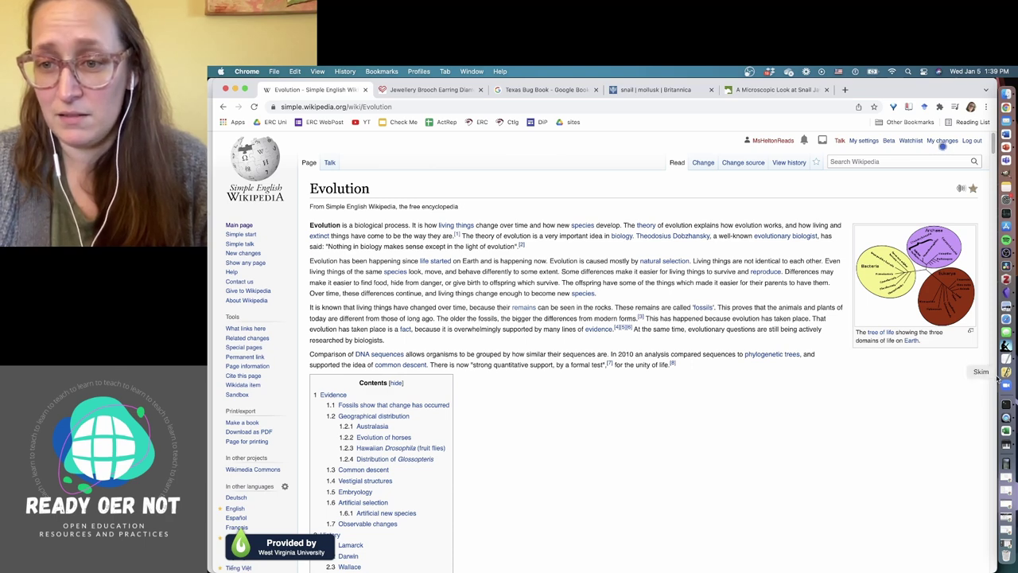
- Bring the sandbox editing browser window back to the front
key(super+m)
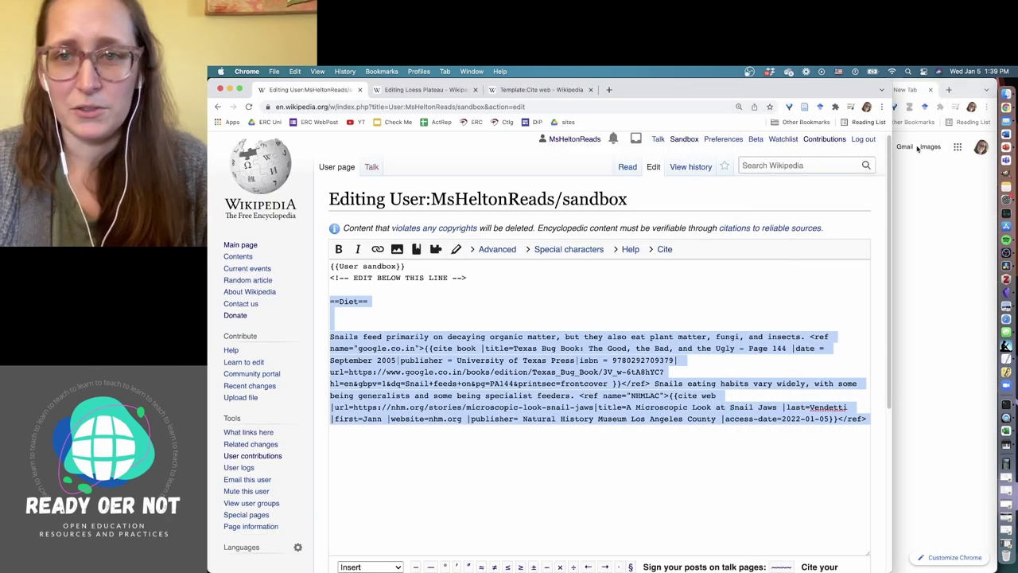
click(916, 169)
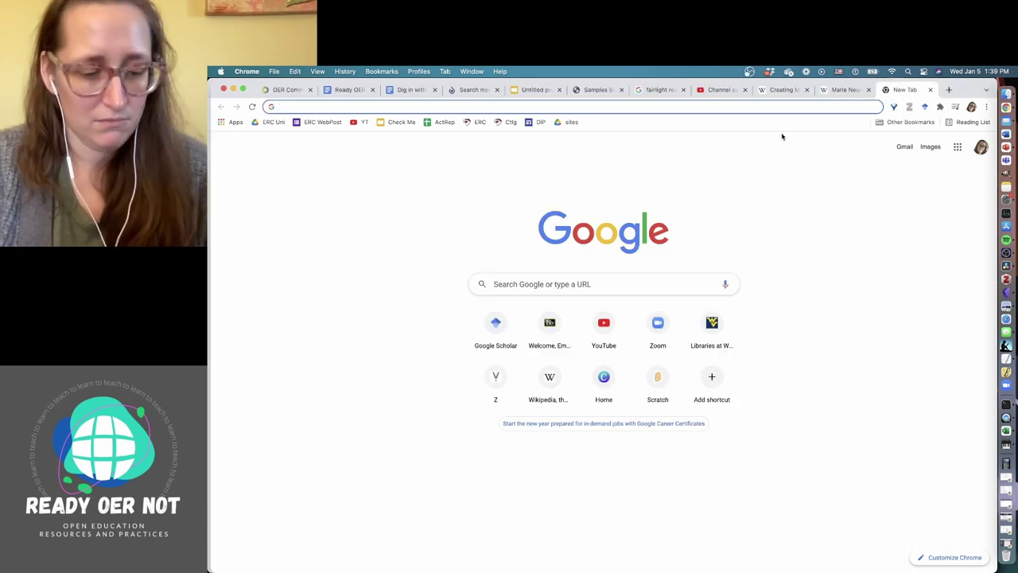
key(super+grave)
key(super+grave)
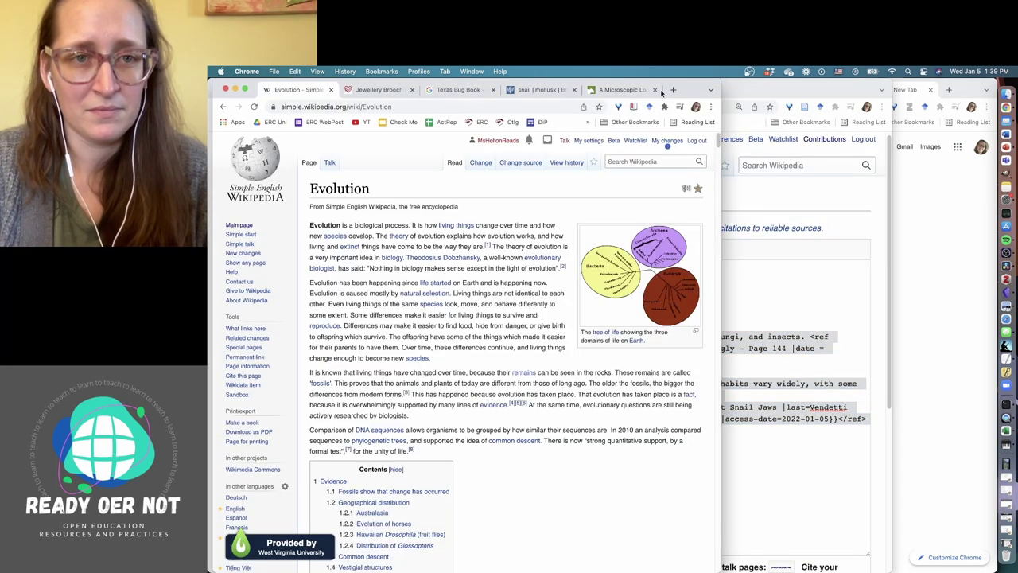
click(774, 130)
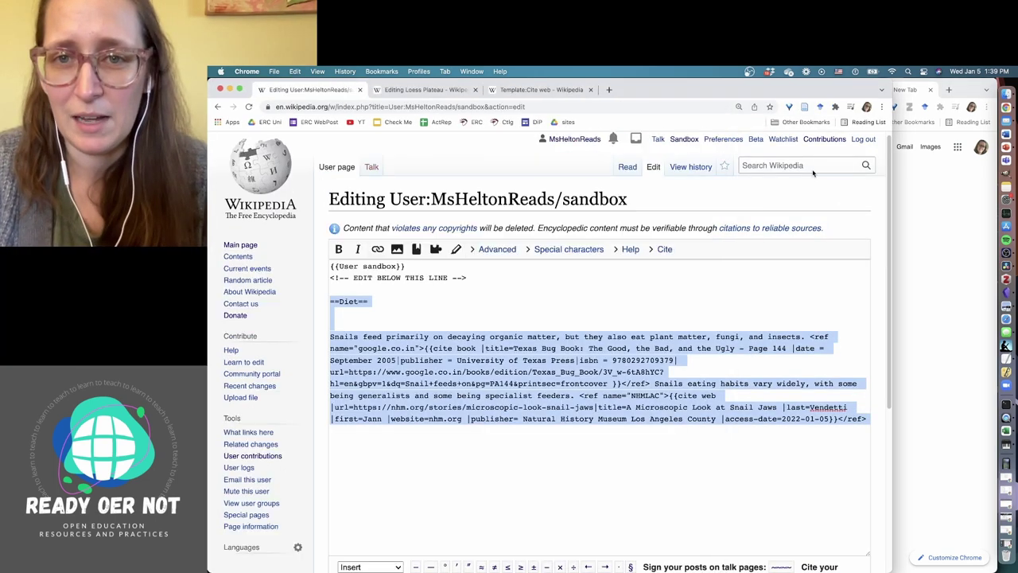
- In a new tab, load Wikipedia and search 'evolution' to open the Evolution article
click(609, 90)
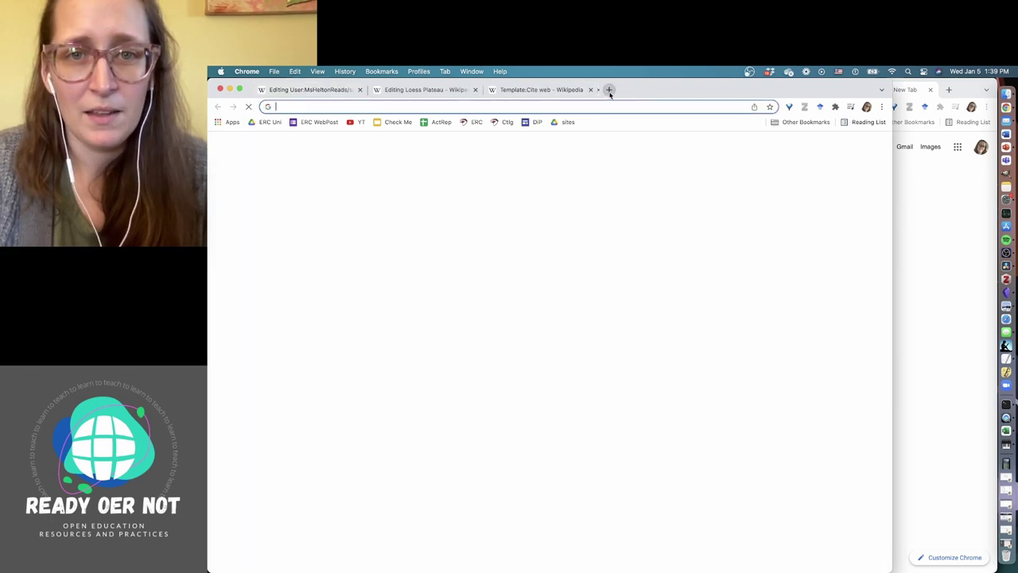
text(wikipedia.org)
key(Return)
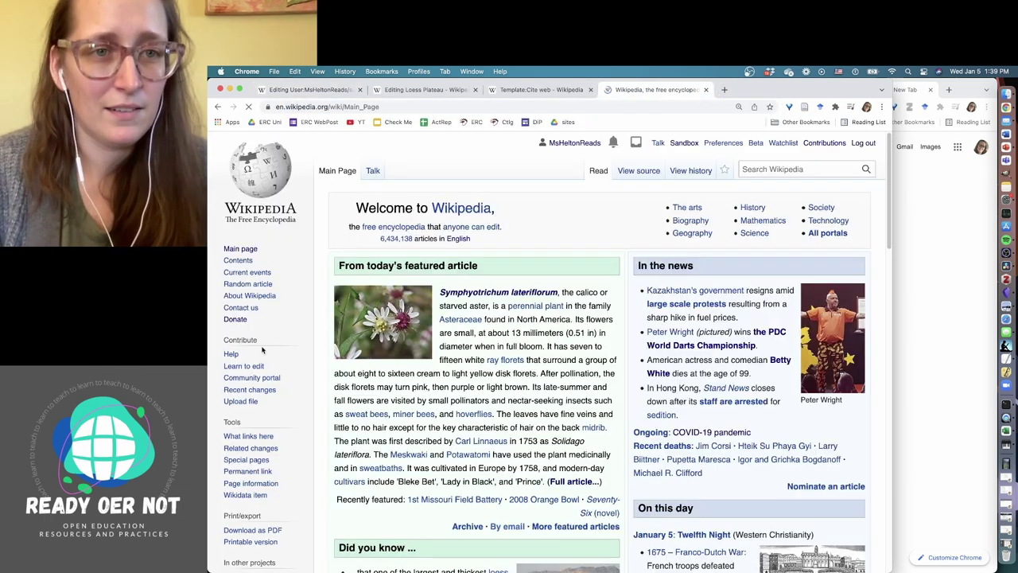
click(797, 167)
text(ev)
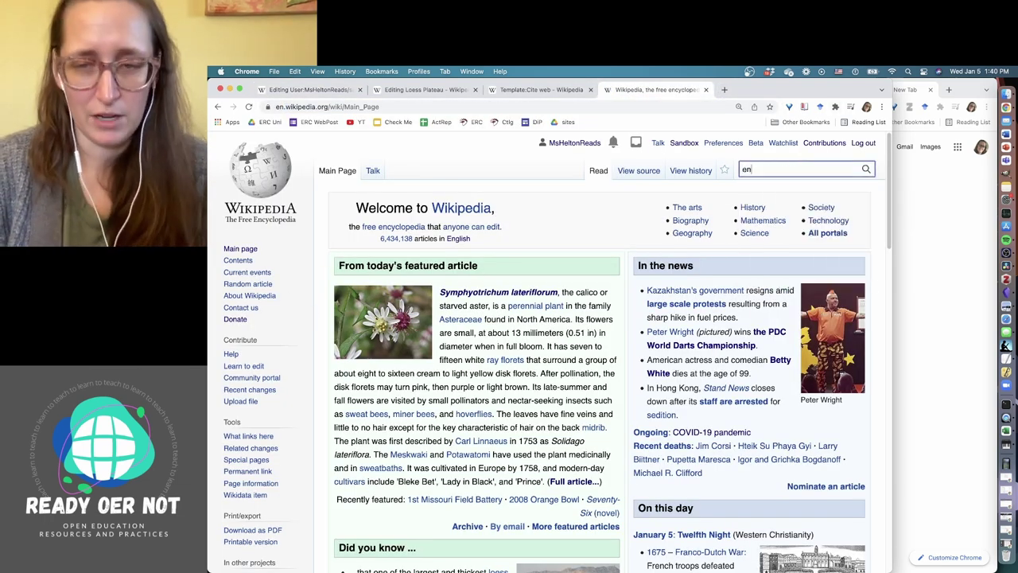
text(olu)
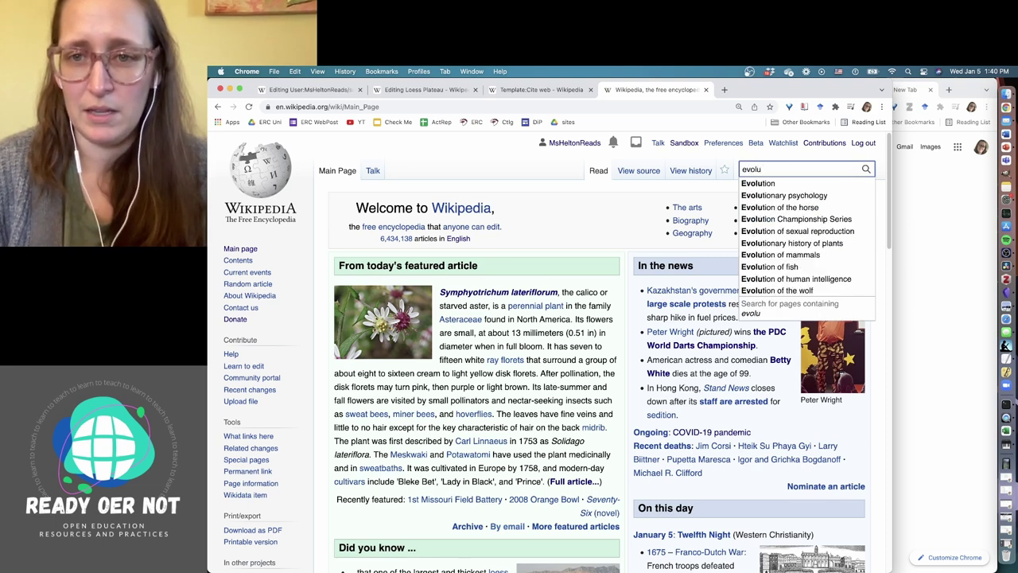
click(784, 195)
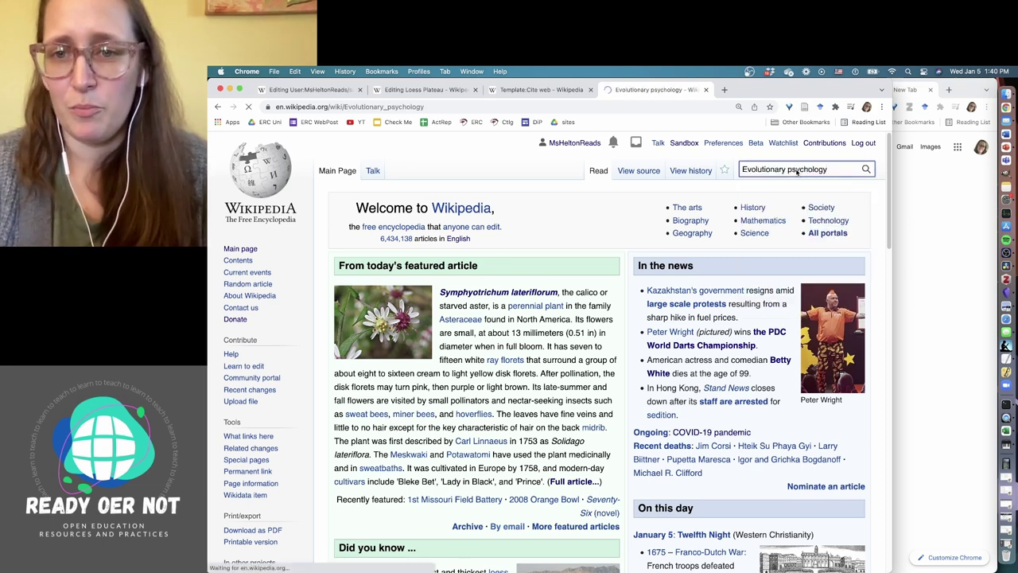
click(827, 169)
text(e)
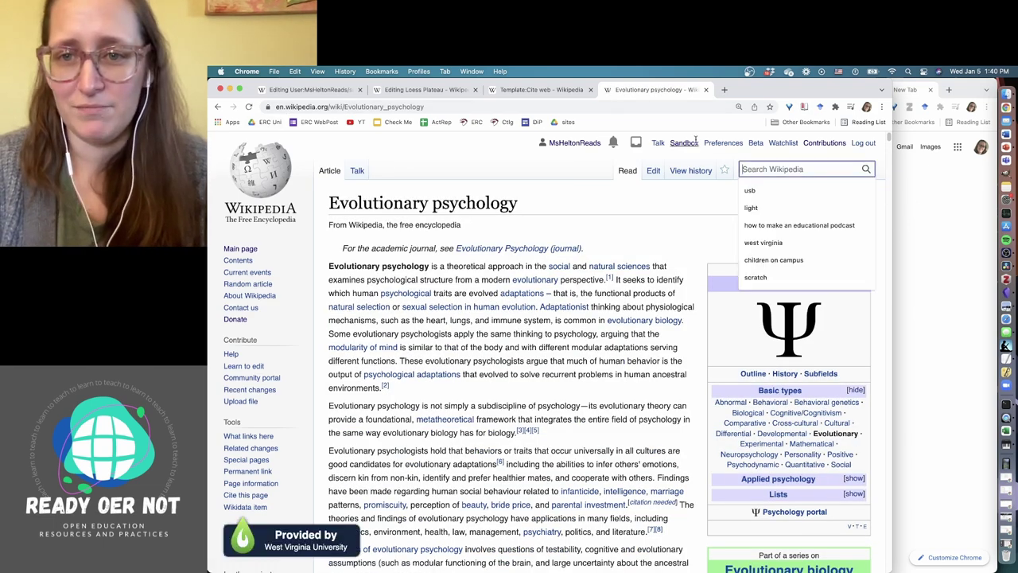
text(volution)
key(Return)
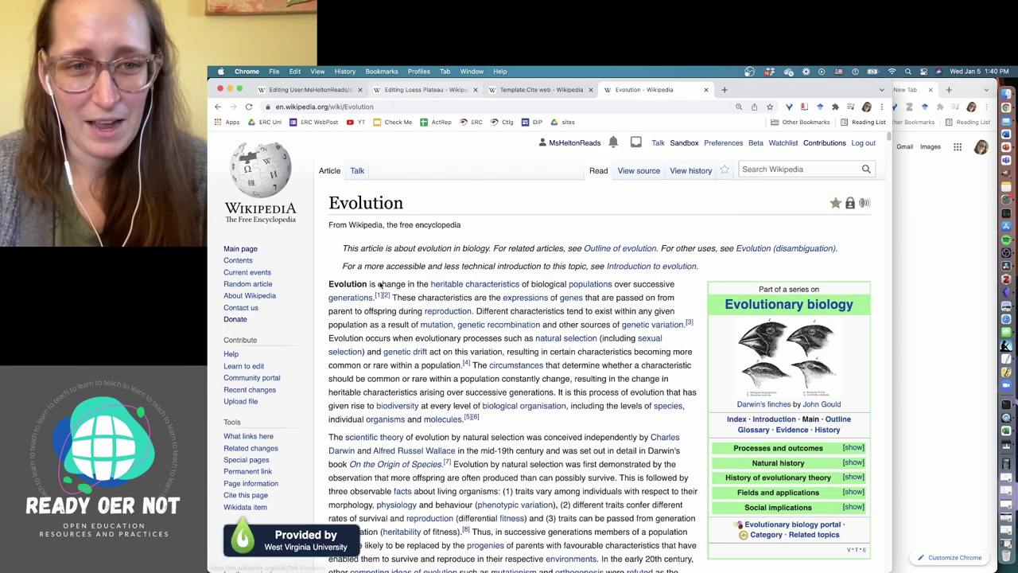
- Move and narrow the English Evolution window to sit beside the Simple English one
drag(344, 82, 453, 73)
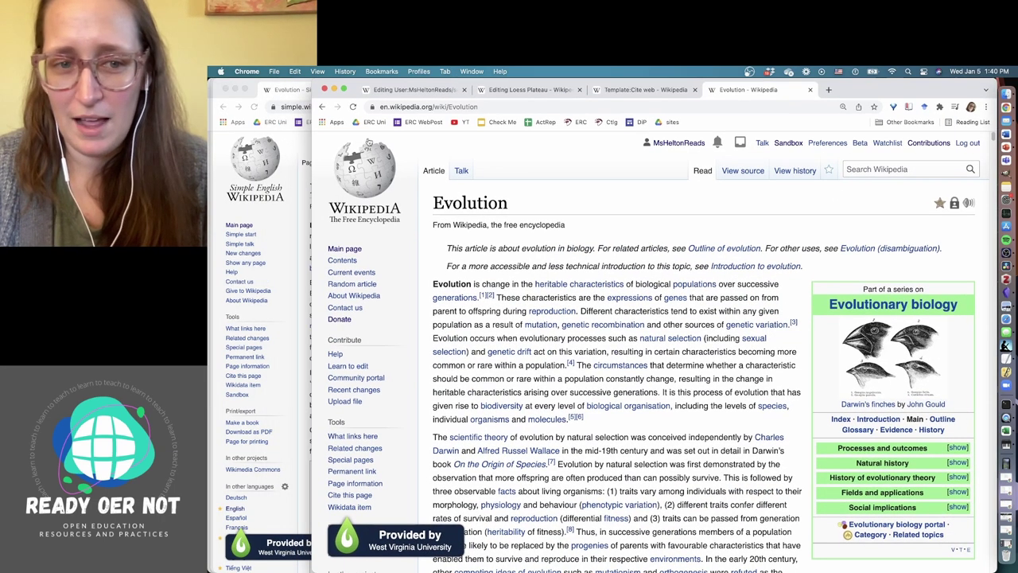
drag(314, 337, 663, 332)
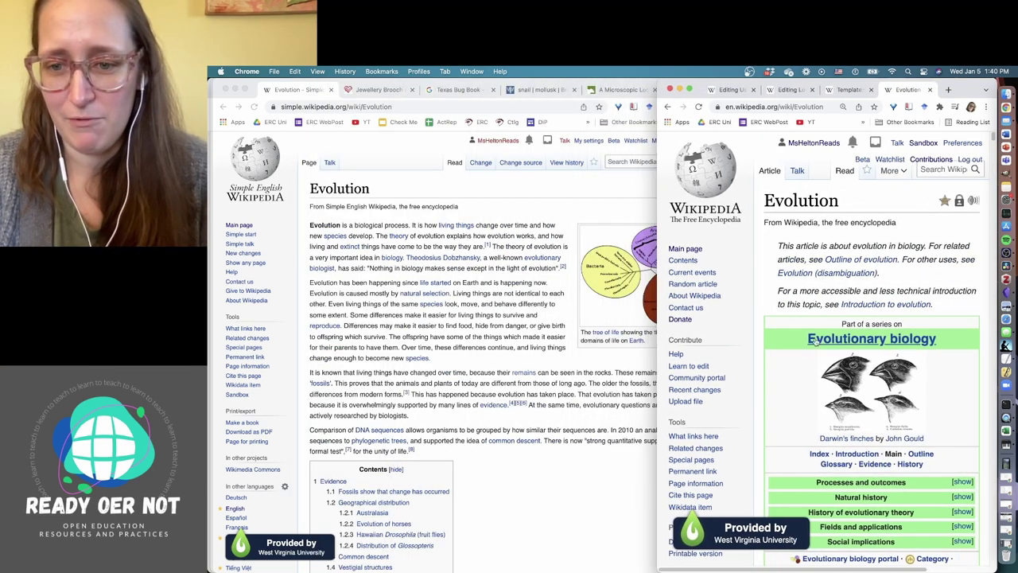
scroll(833, 337, down, 5)
scroll(833, 338, down, 2)
- Enlarge the Simple English text twice, highlight its opening definition and compare with English
click(451, 339)
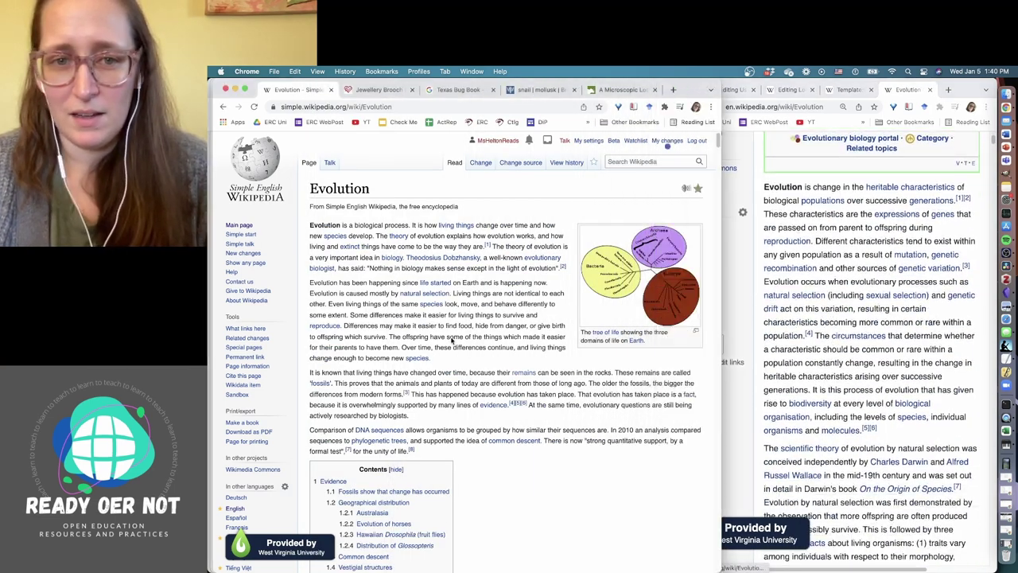
key(super+equal)
key(super+equal)
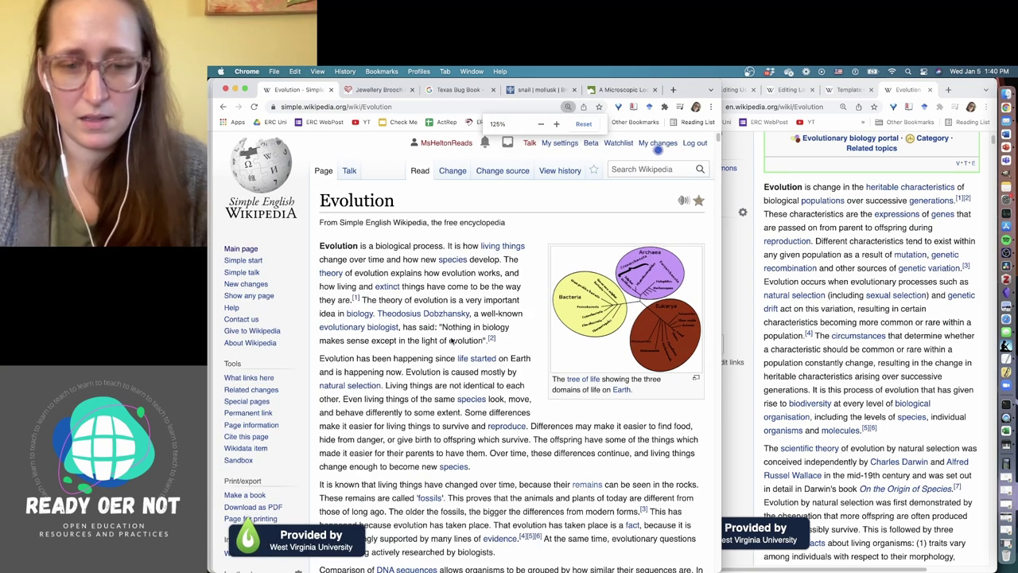
key(super+equal)
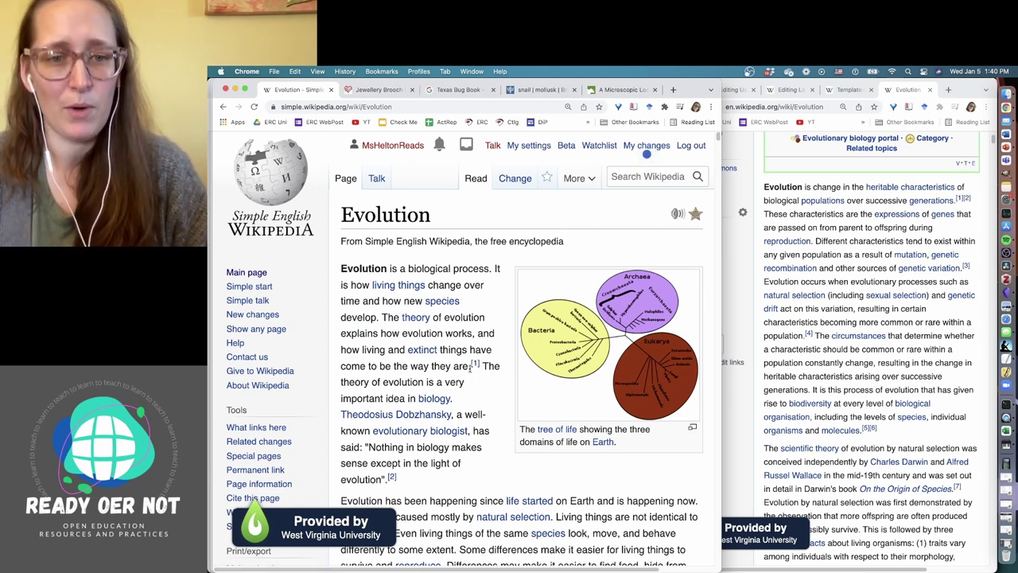
drag(471, 367, 341, 270)
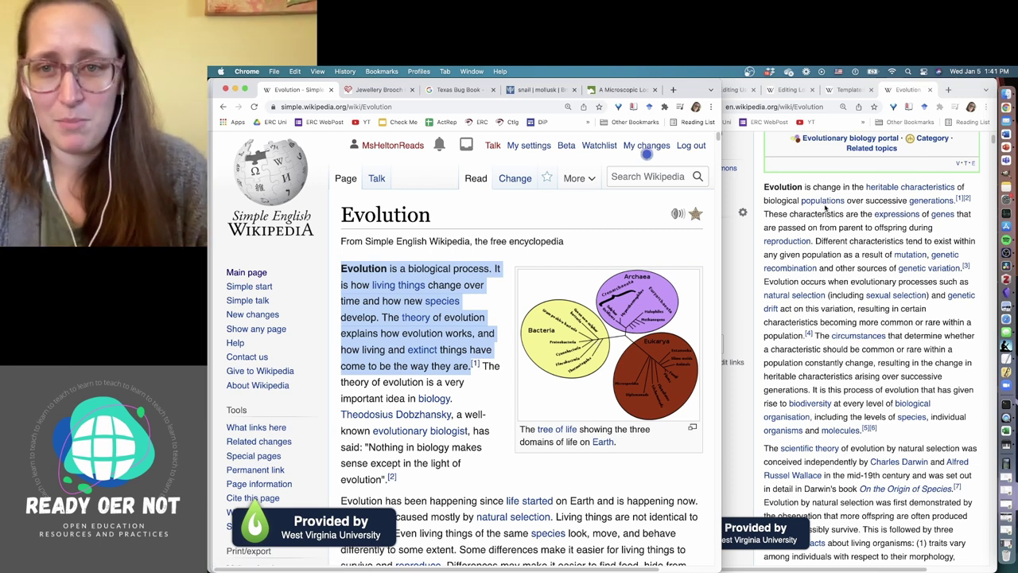
click(764, 190)
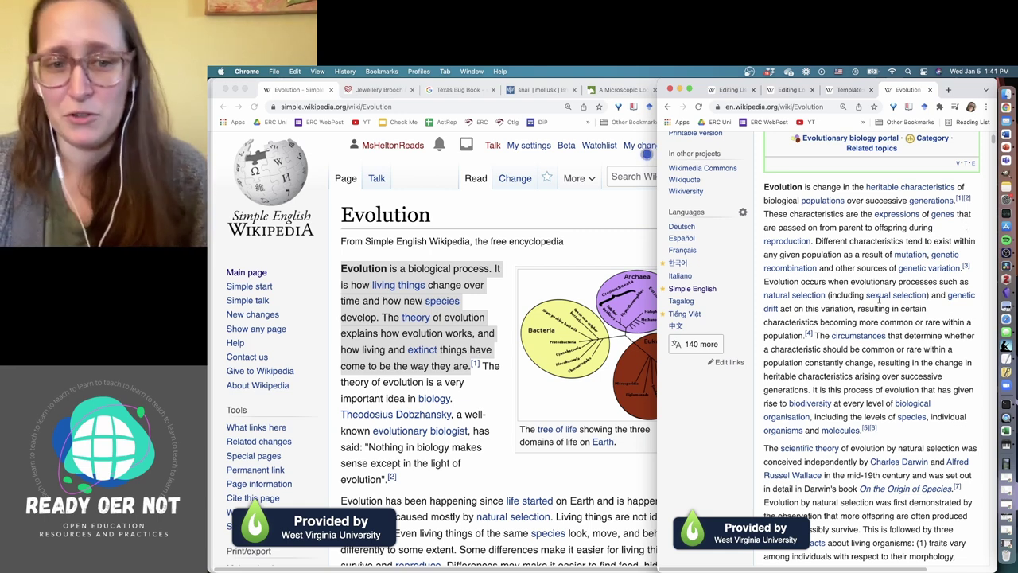
click(556, 478)
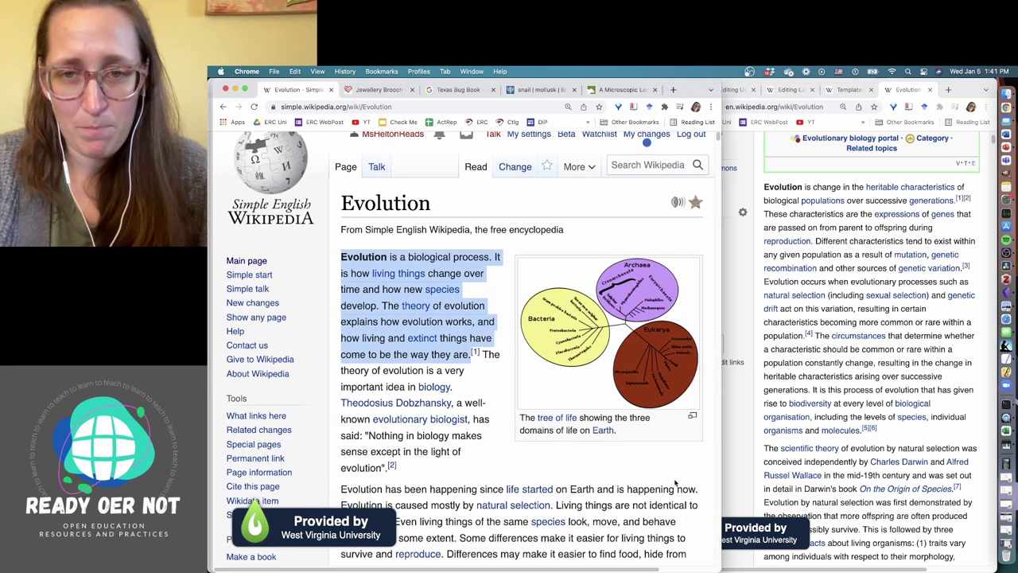
- Scroll the Simple English article and widen its window over the English one
scroll(675, 481, down, 2)
scroll(675, 481, down, 4)
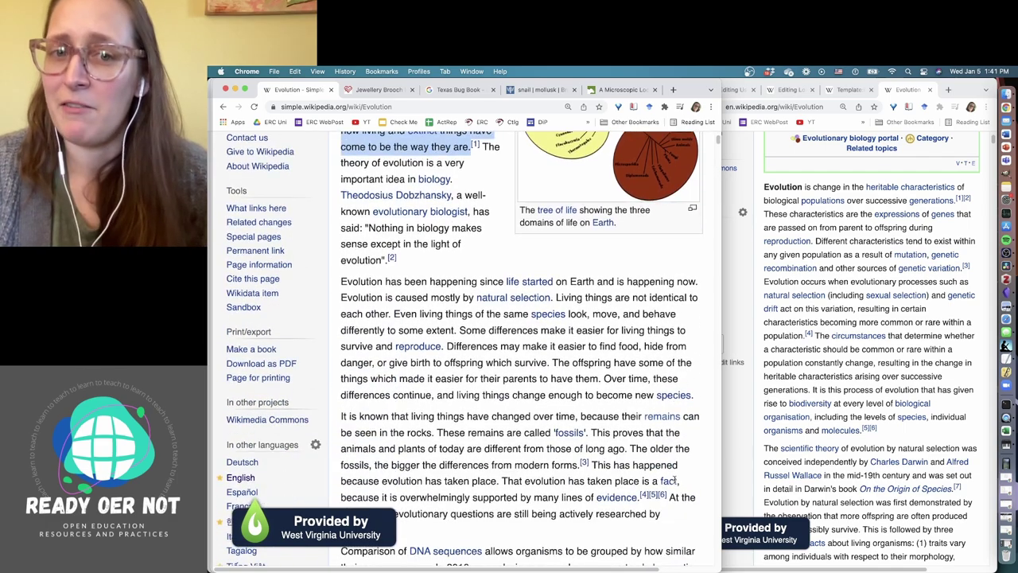
scroll(675, 481, down, 1)
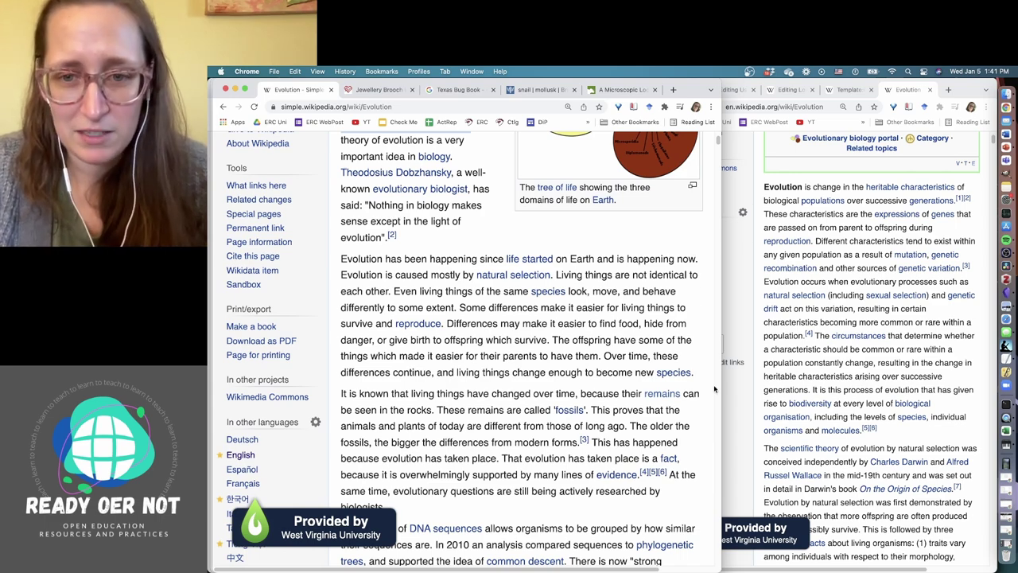
drag(721, 383, 990, 375)
scroll(719, 404, up, 5)
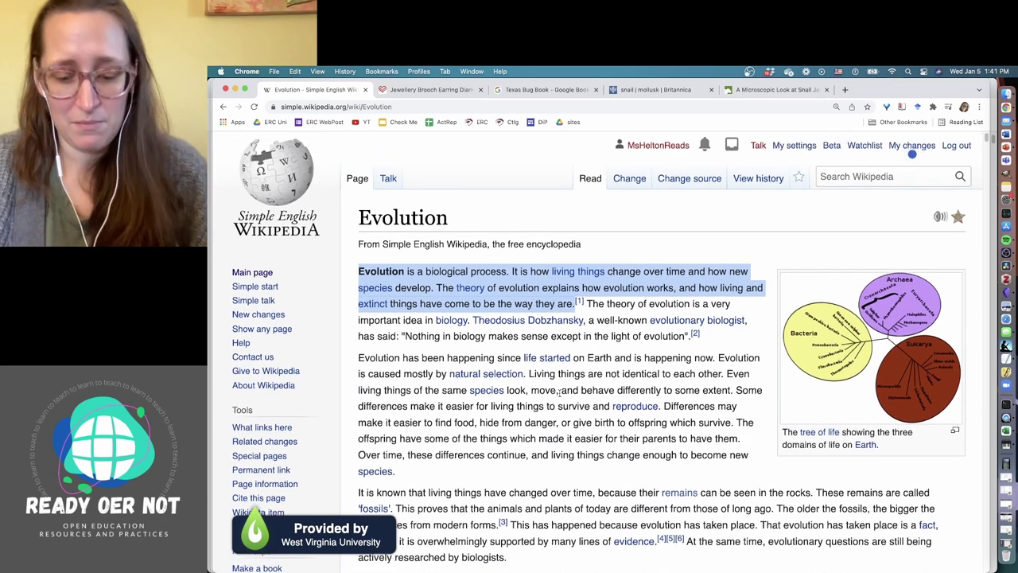
- Zoom the page back to 125% and go to the Simple English Main Page
key(super+minus)
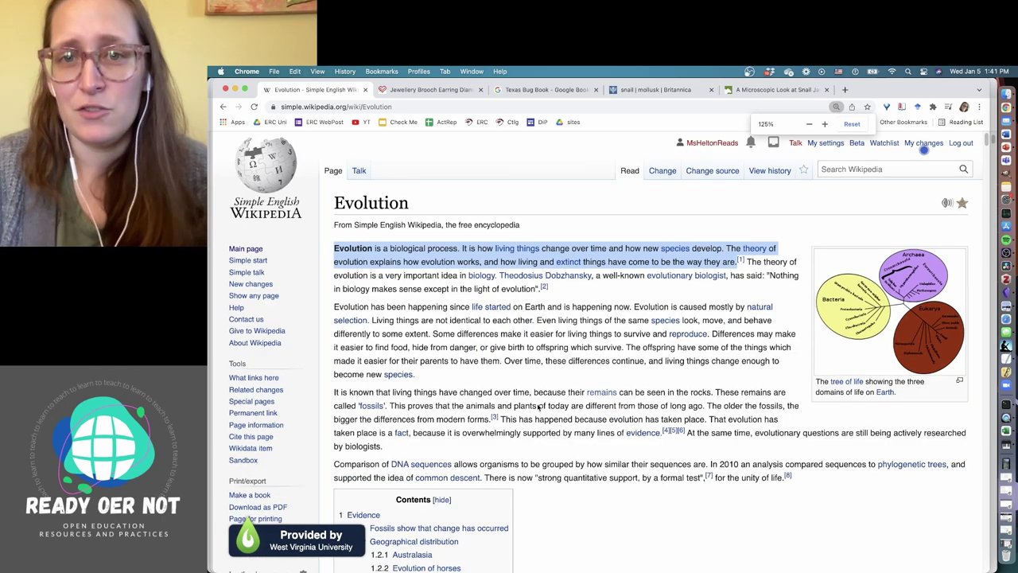
scroll(327, 398, down, 2)
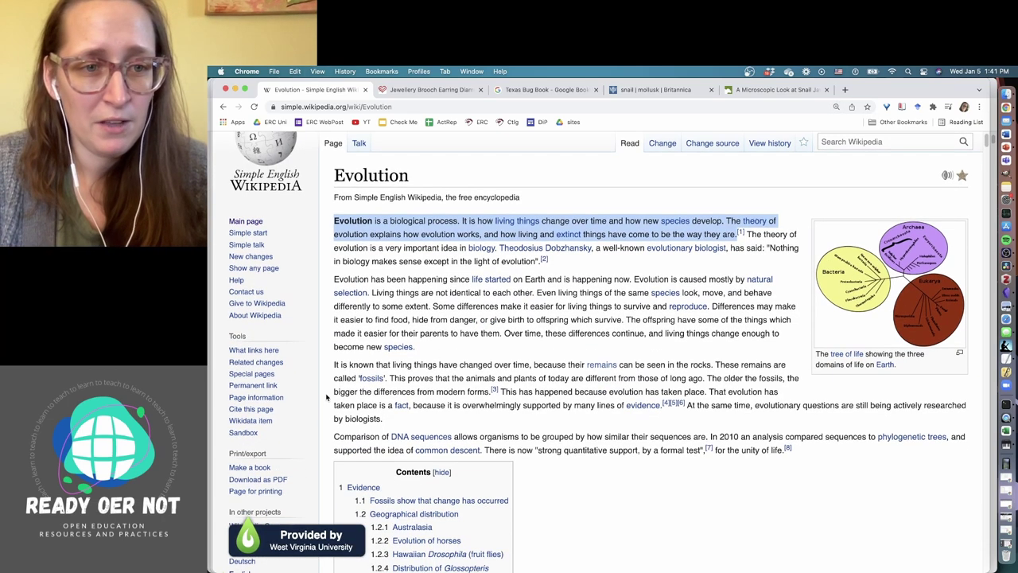
click(246, 222)
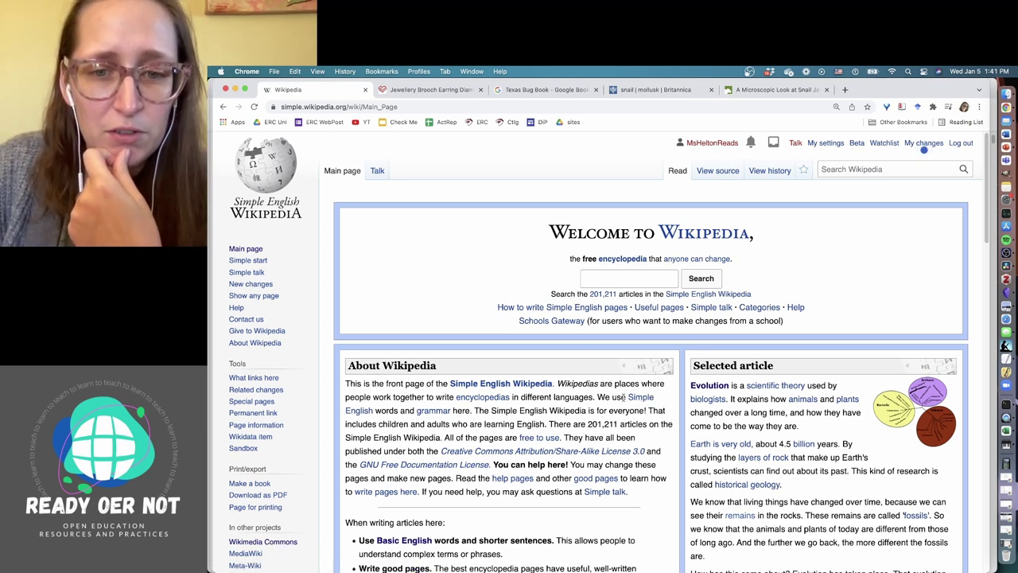
- Open the page explaining what Simple English is and read down through it
click(634, 401)
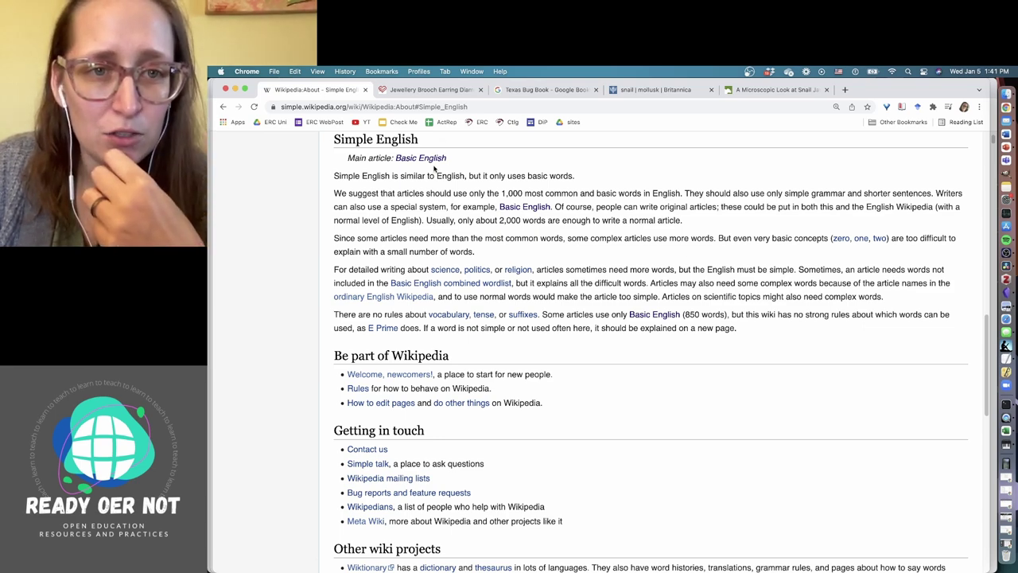
mouse_move(431, 161)
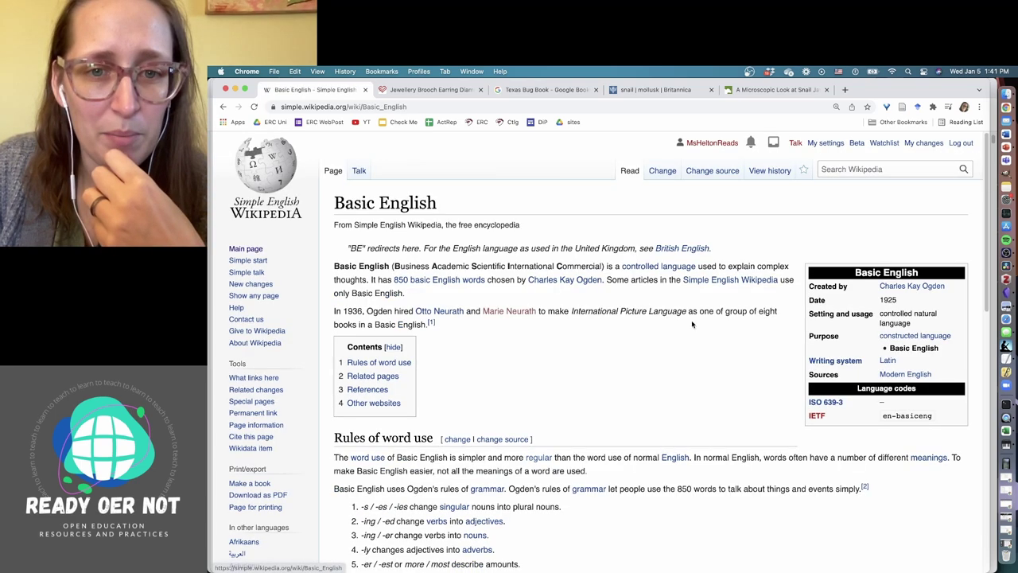
scroll(670, 406, down, 4)
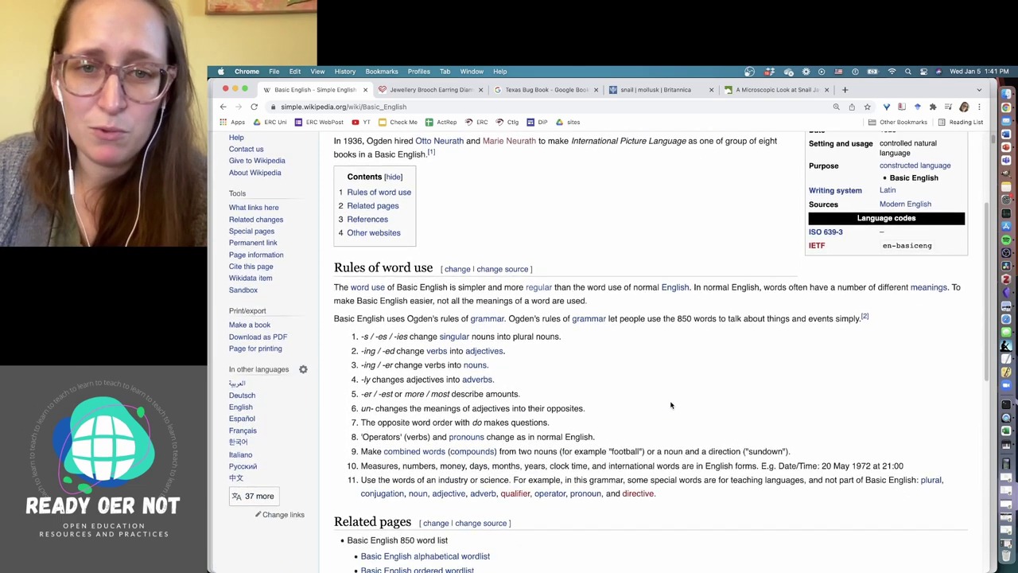
scroll(670, 406, down, 6)
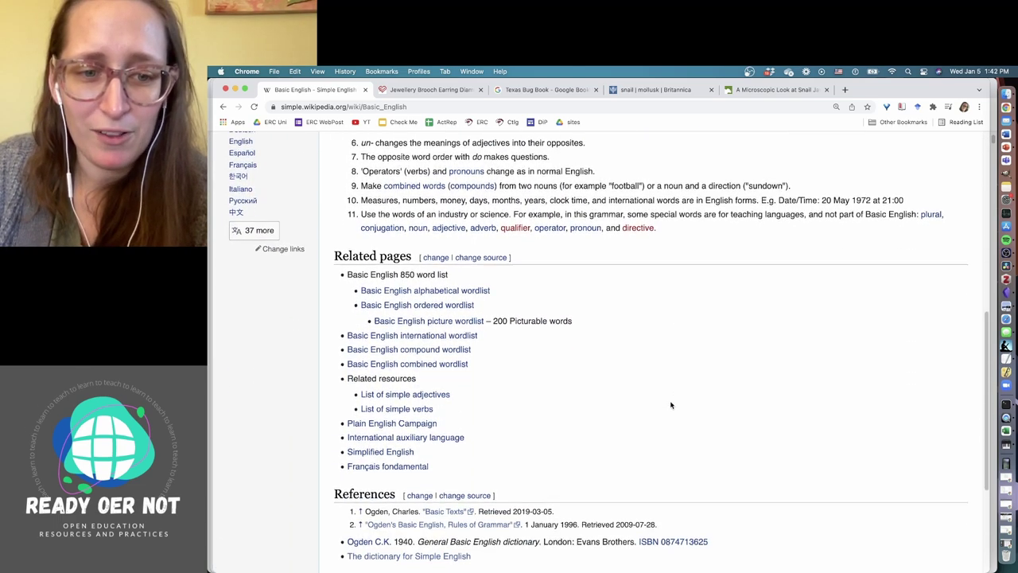
scroll(671, 405, down, 1)
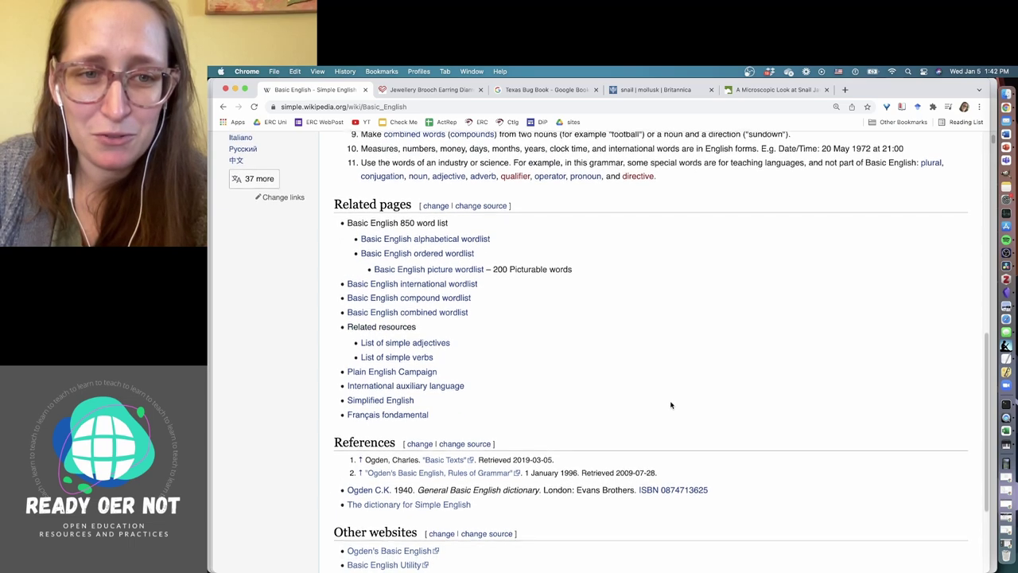
- Skim the 850-word Basic English alphabetical wordlist, then go back to the Simple English Main Page
click(477, 238)
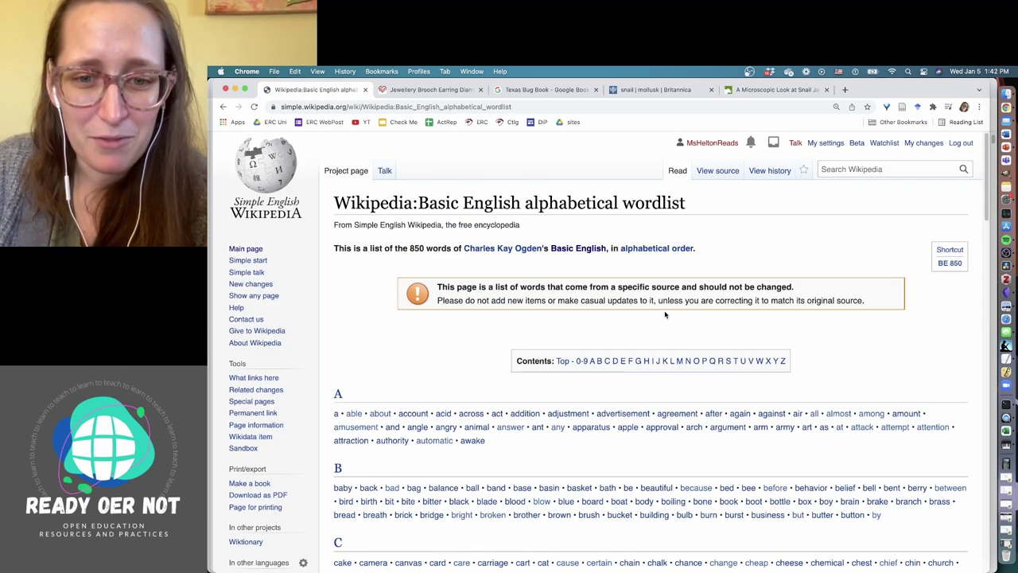
scroll(665, 315, down, 8)
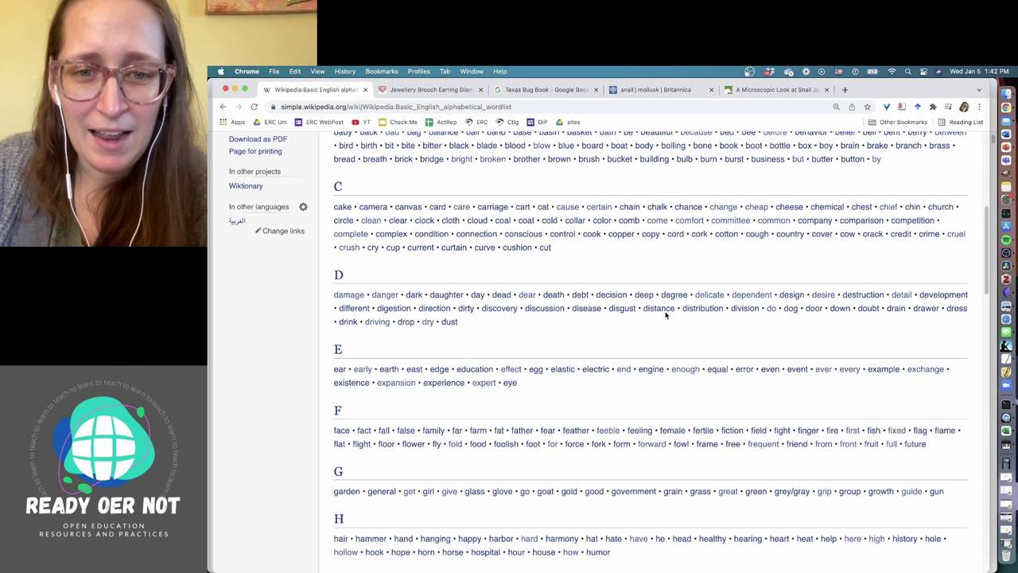
mouse_move(665, 315)
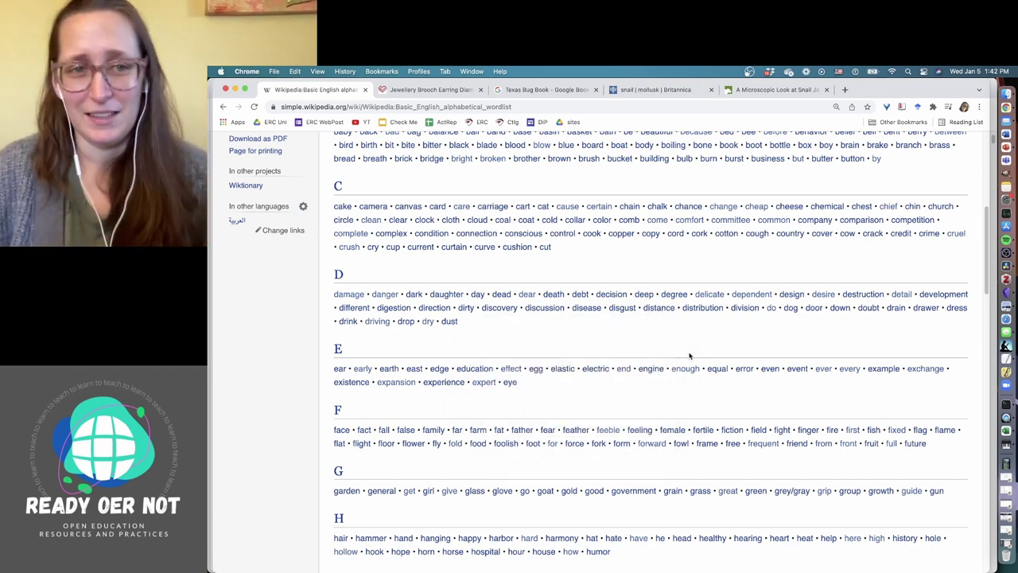
scroll(268, 274, up, 10)
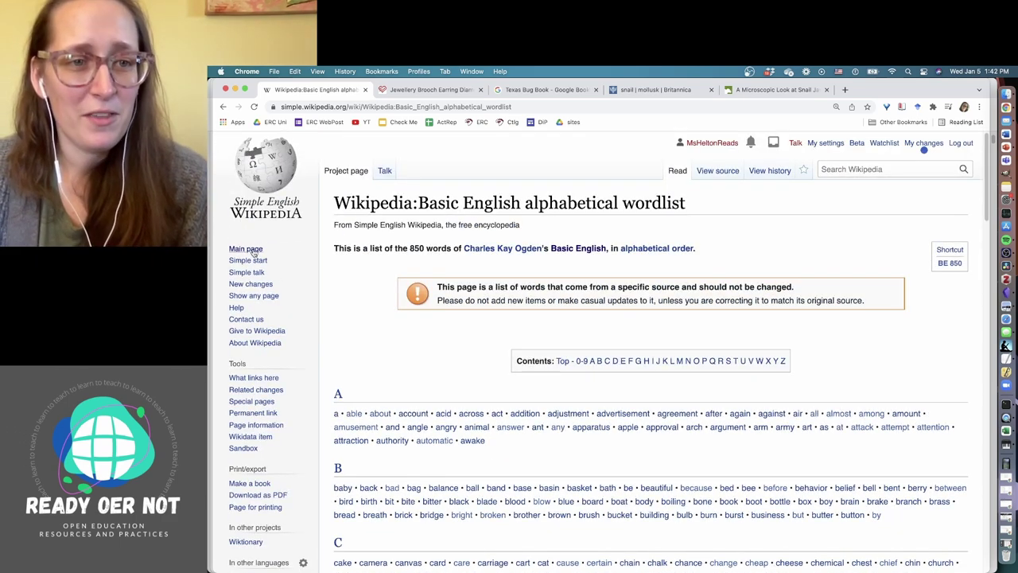
click(253, 252)
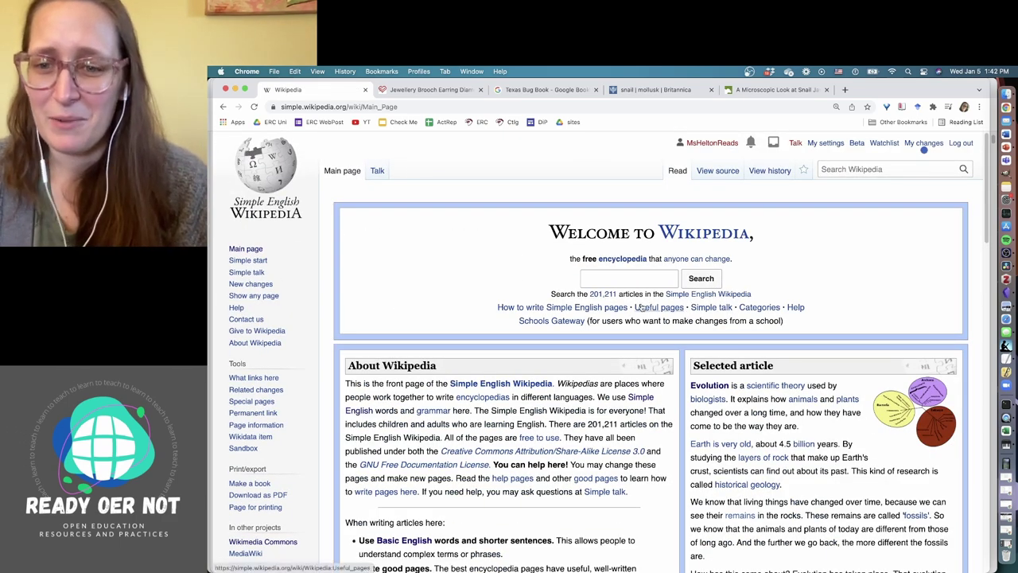